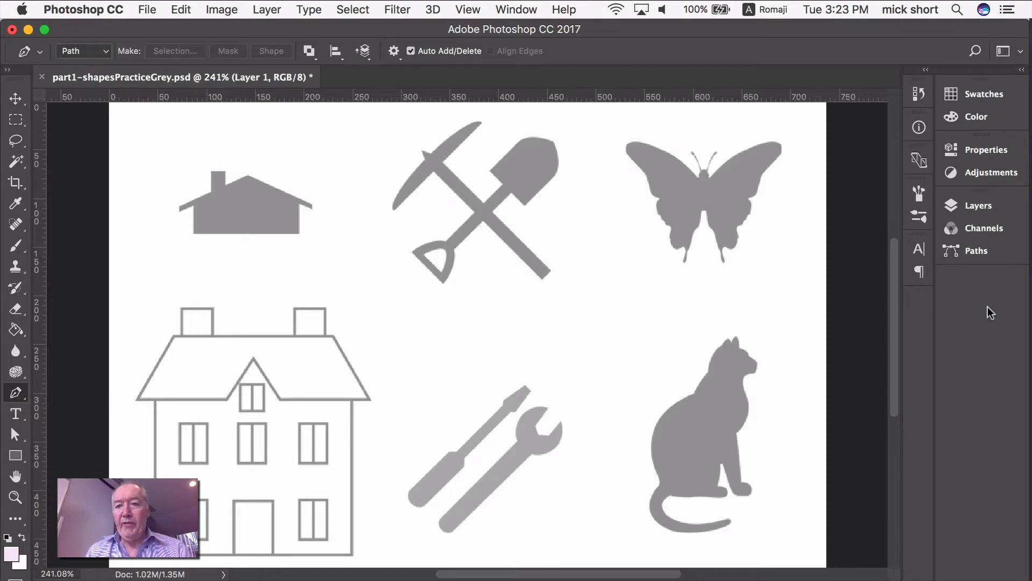
# Step: Add a new layer above Layer 1 and name it "white layer"
pyautogui.click(976, 208)
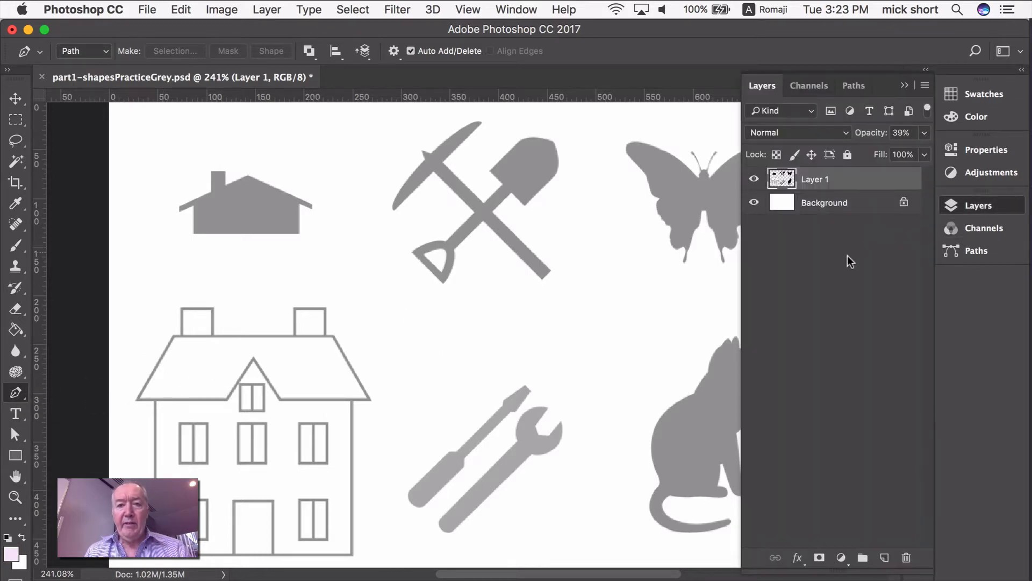
pyautogui.click(884, 558)
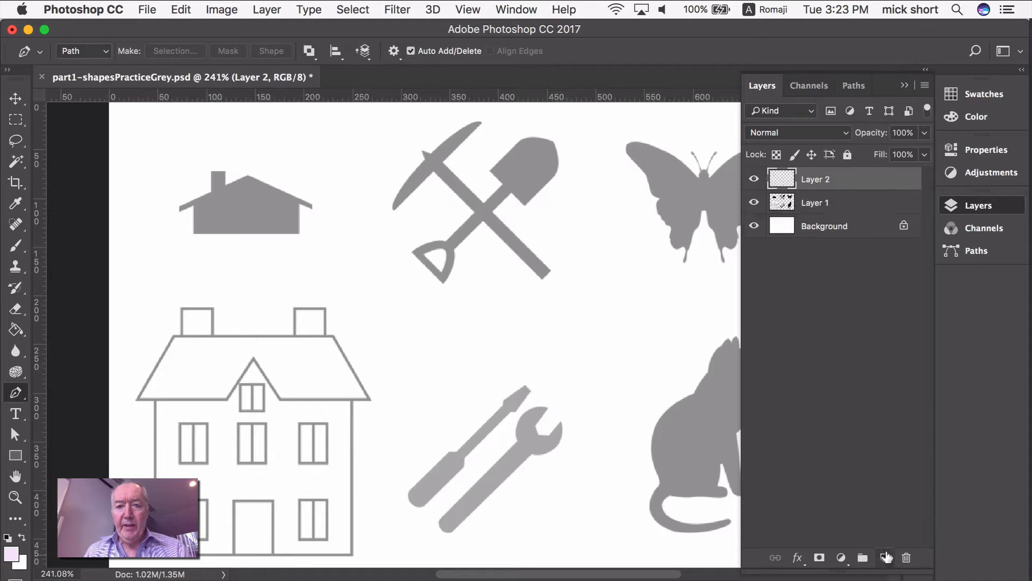
pyautogui.doubleClick(815, 180)
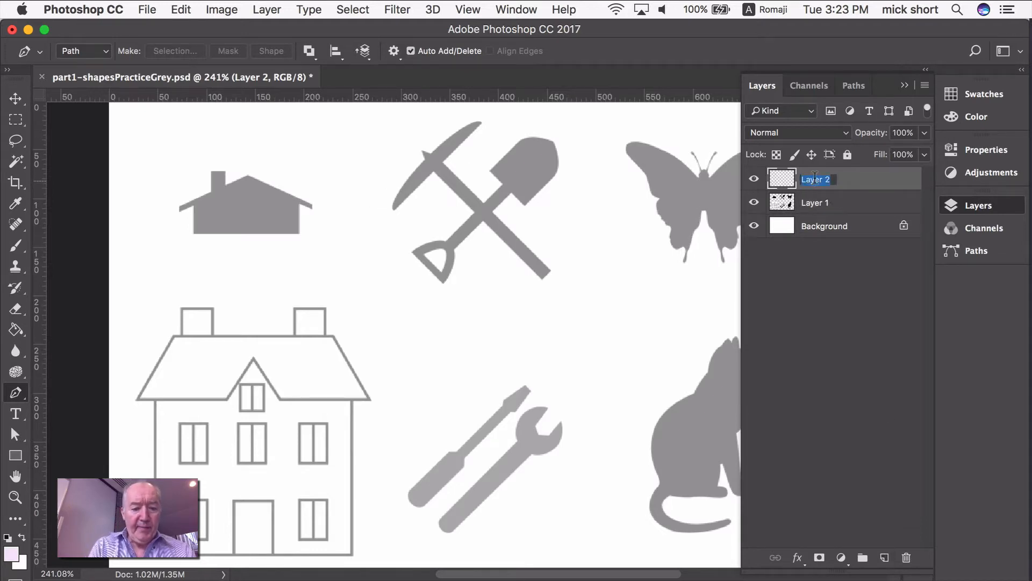
pyautogui.write('white layer')
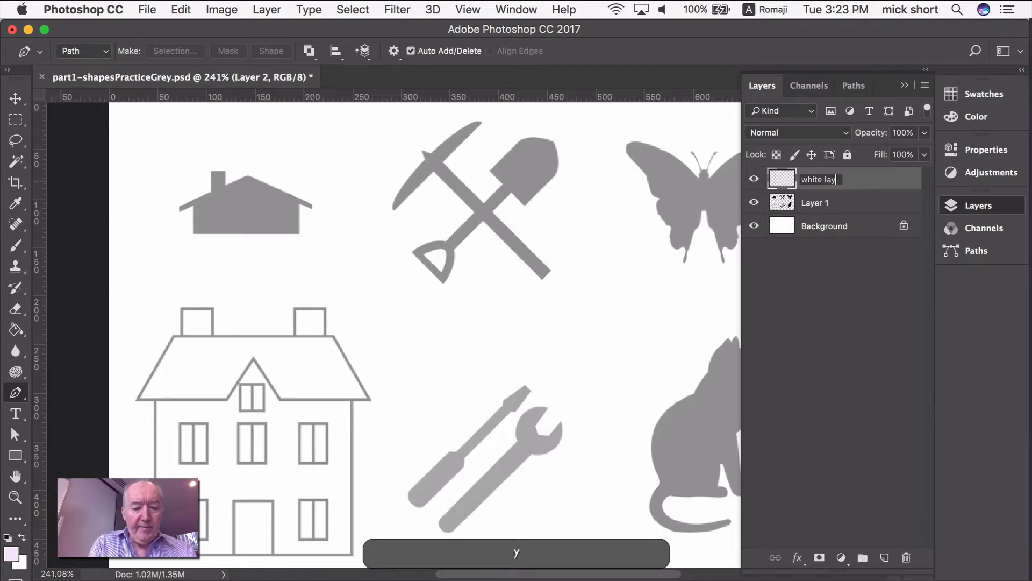
pyautogui.press('Return')
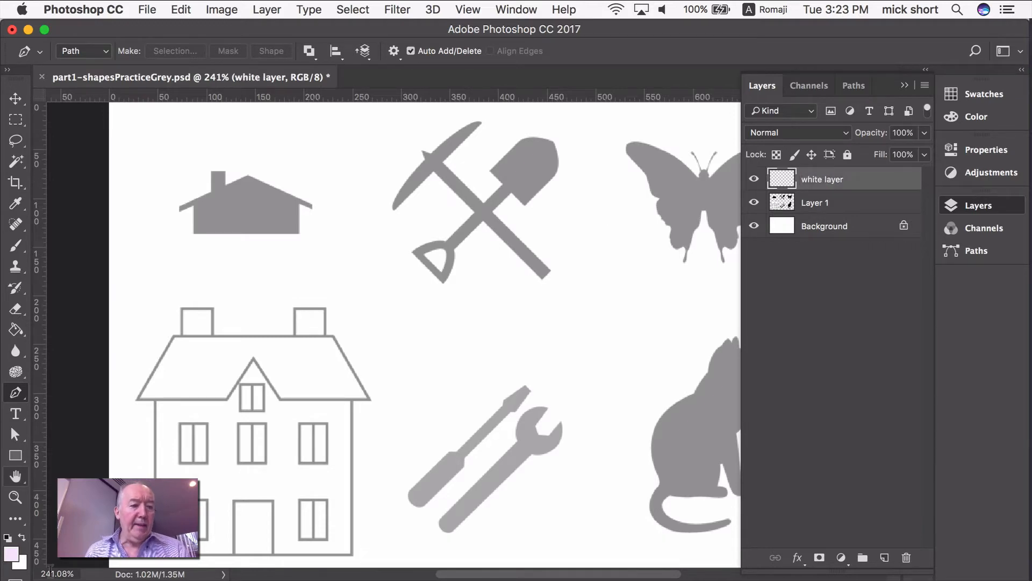
# Step: Reset the colours to default, make white the foreground colour and fill the white layer with it
pyautogui.click(7, 537)
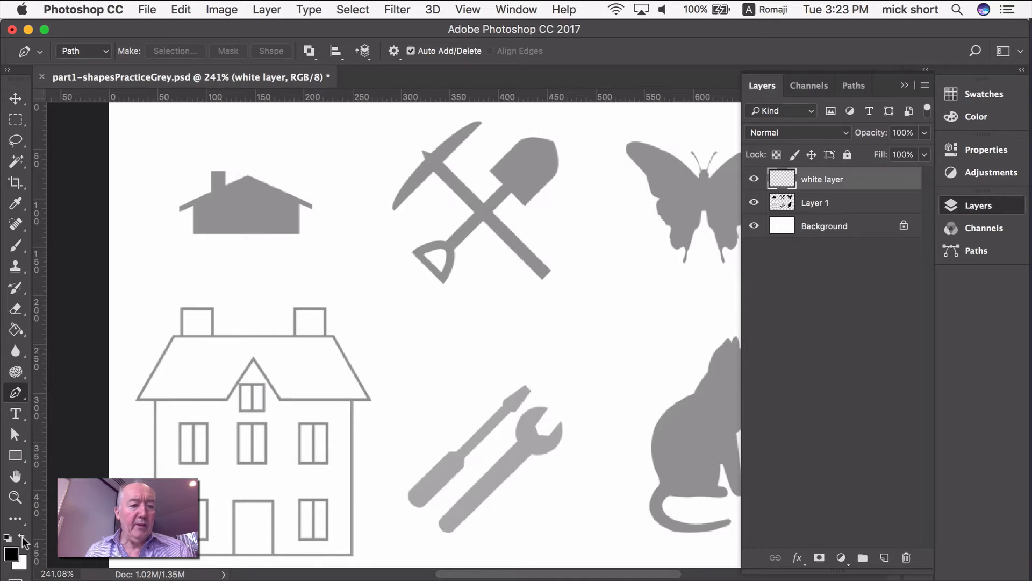
pyautogui.click(22, 538)
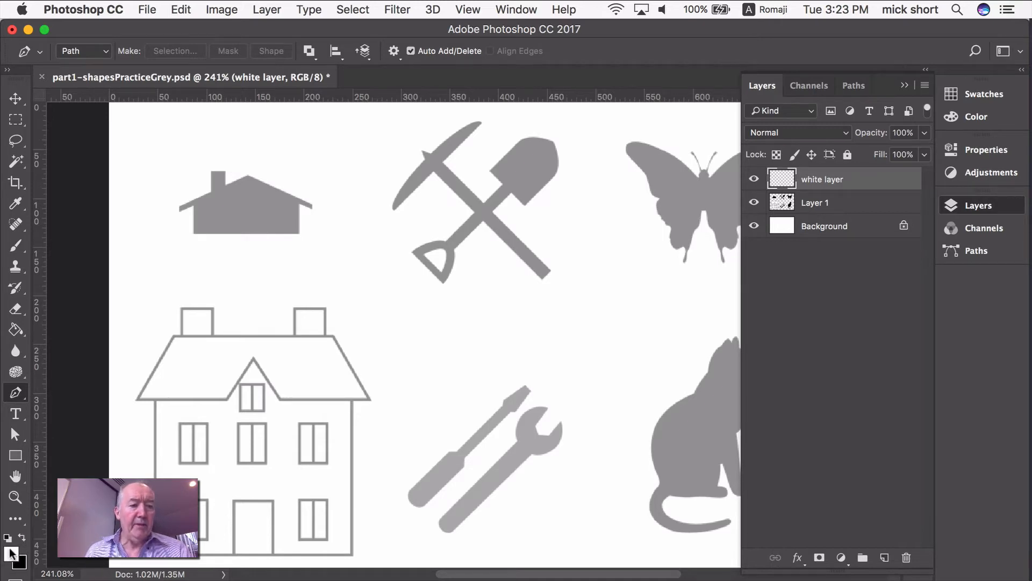
pyautogui.click(16, 329)
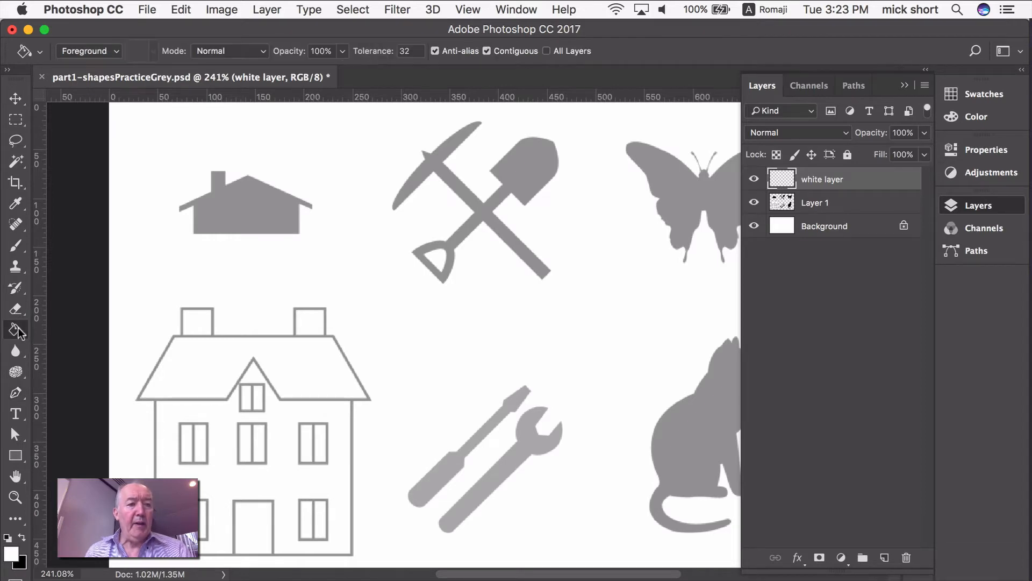
pyautogui.click(355, 307)
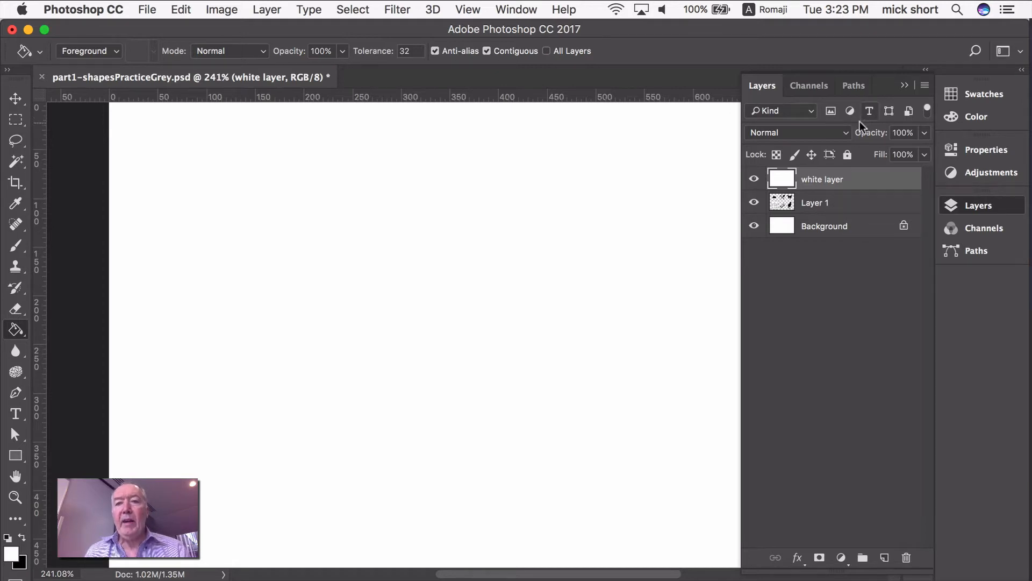
# Step: Draw a nearly horizontal straight path with two anchor points near the canvas's upper left using the Pen tool
pyautogui.click(860, 88)
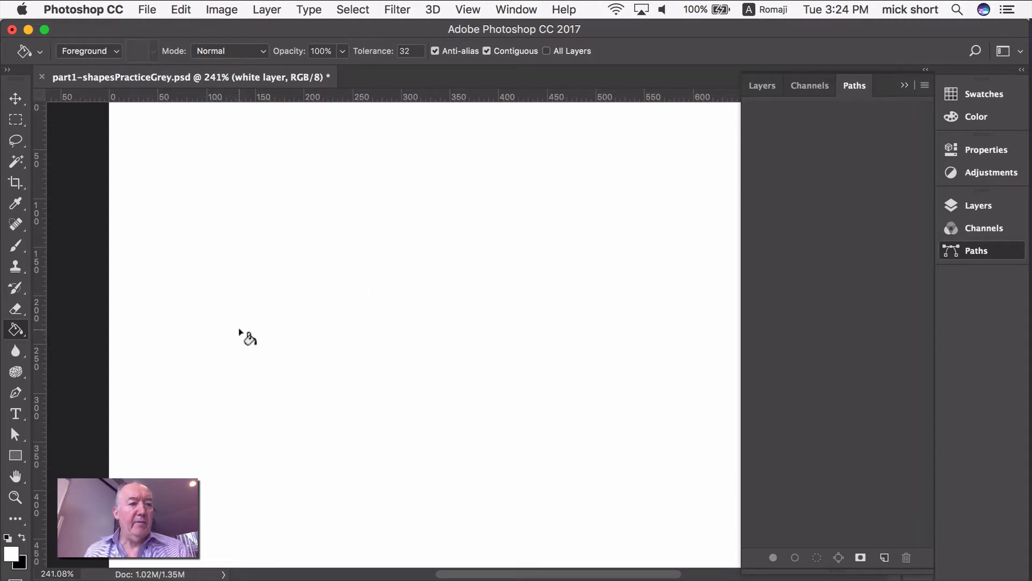
pyautogui.click(16, 396)
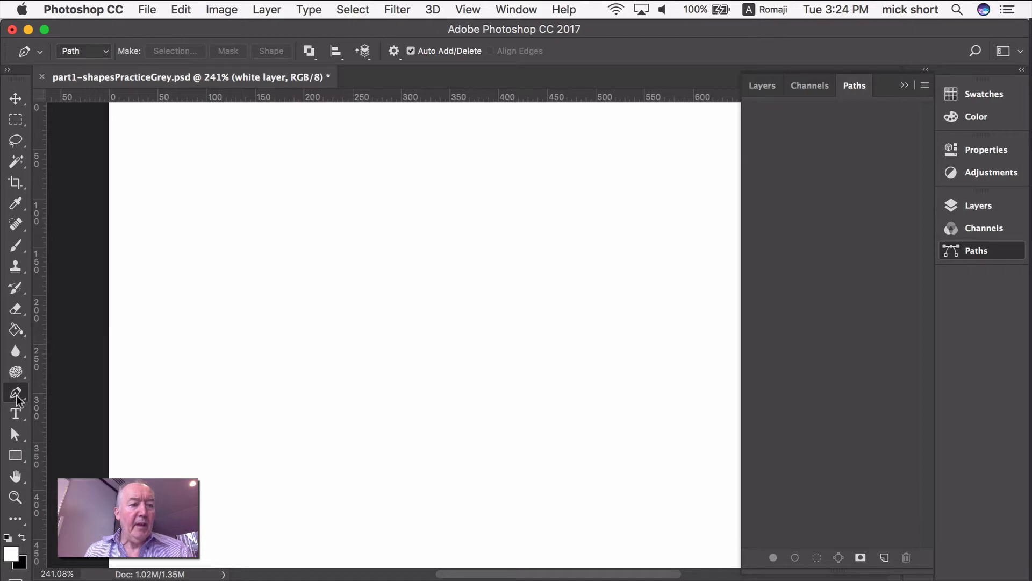
pyautogui.click(199, 188)
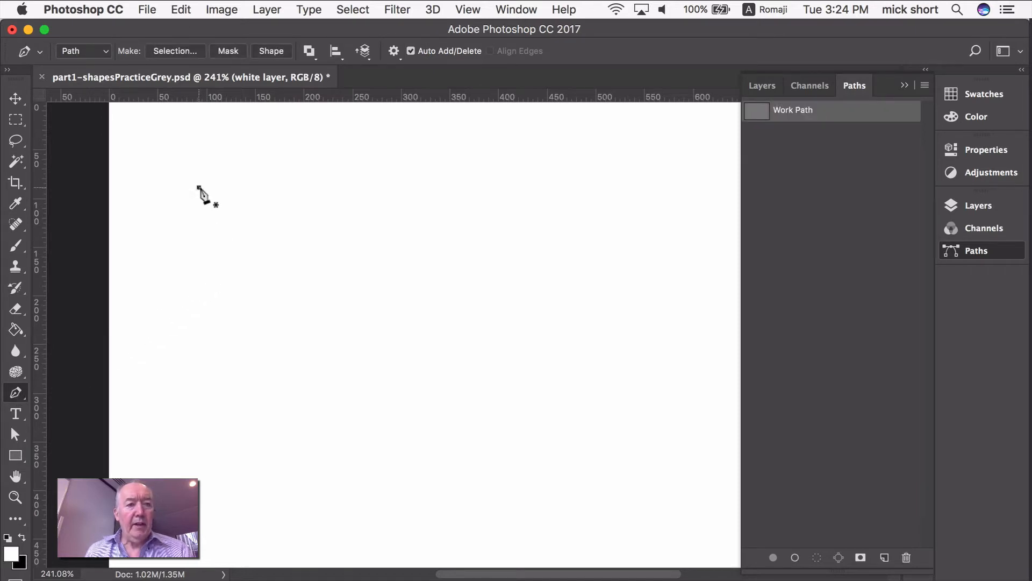
pyautogui.click(356, 186)
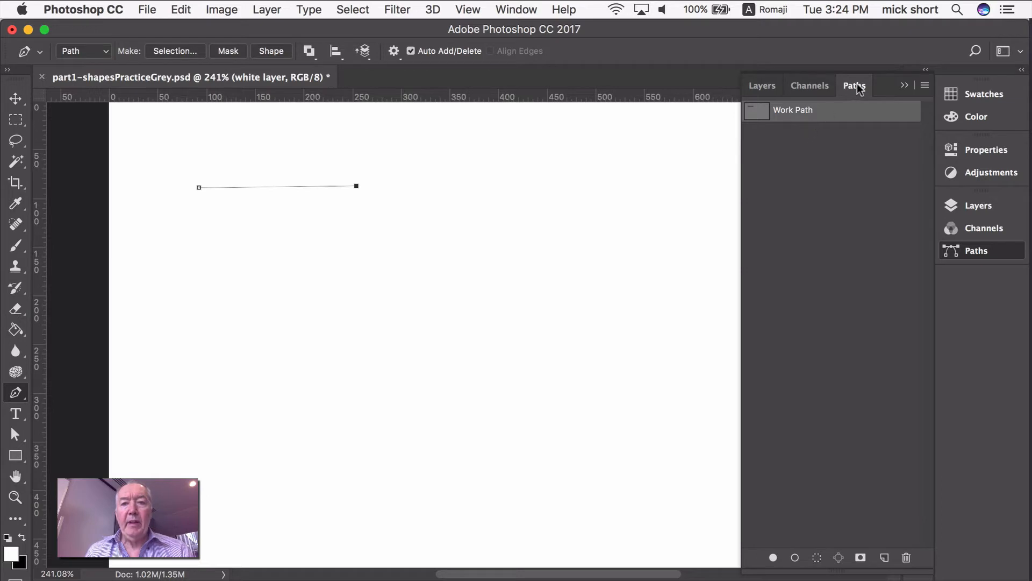
# Step: Save the work path under the name "straight path"
pyautogui.doubleClick(793, 111)
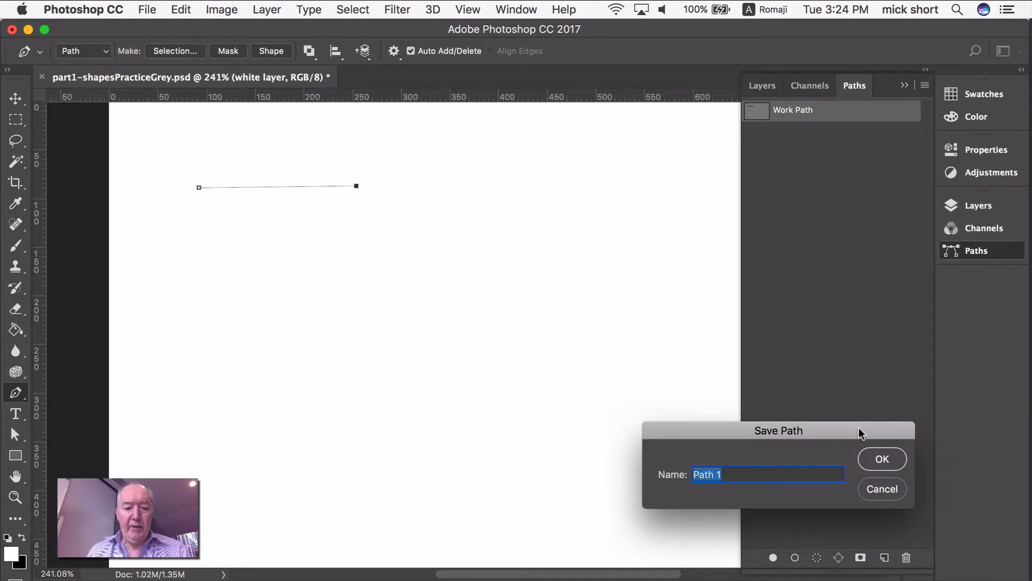
pyautogui.write('strai')
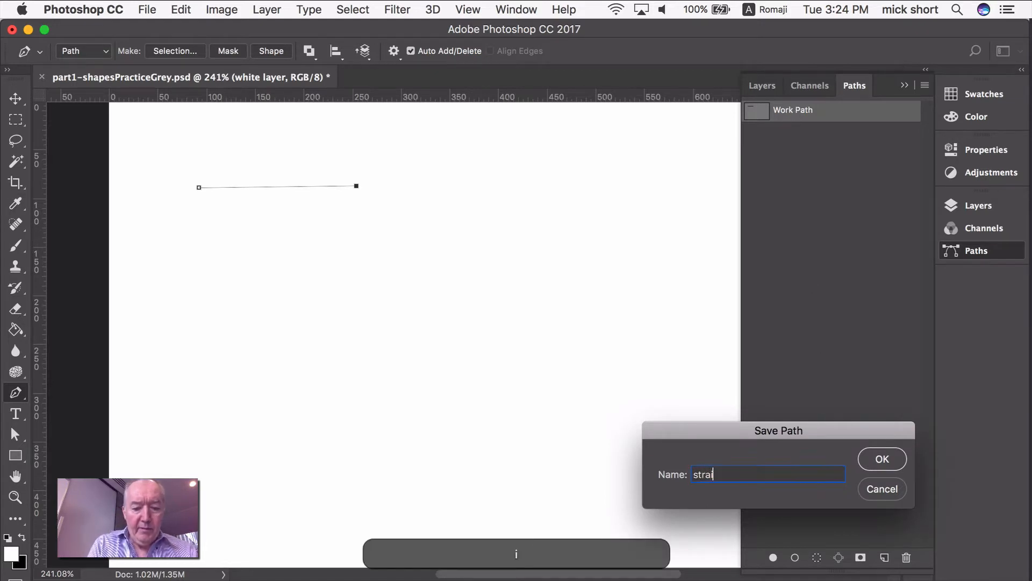
pyautogui.write('ght pat')
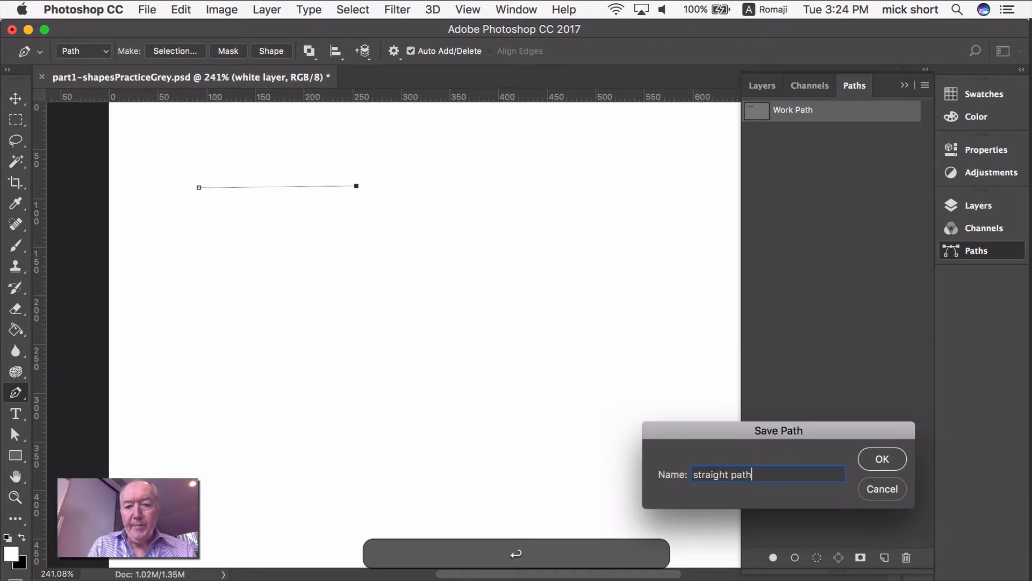
pyautogui.write('h')
pyautogui.press('Return')
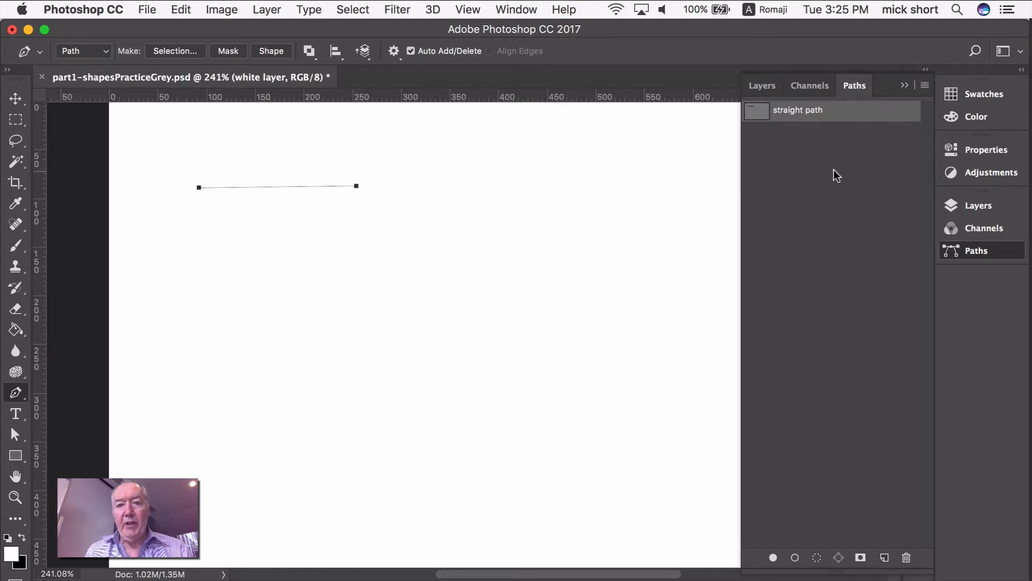
# Step: Deselect and reselect the straight path to compare the canvas with the path hidden and shown
pyautogui.click(837, 148)
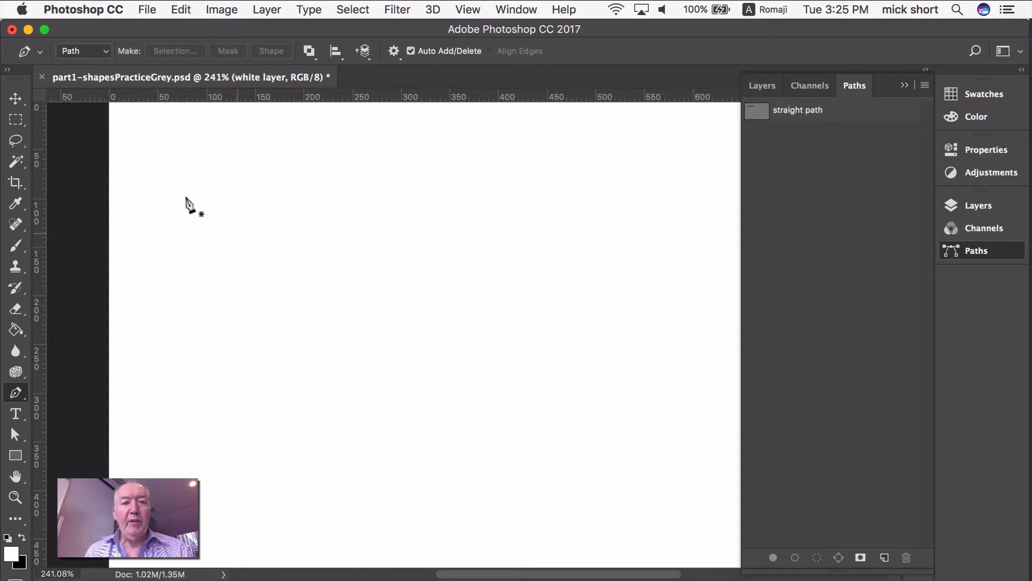
pyautogui.click(863, 114)
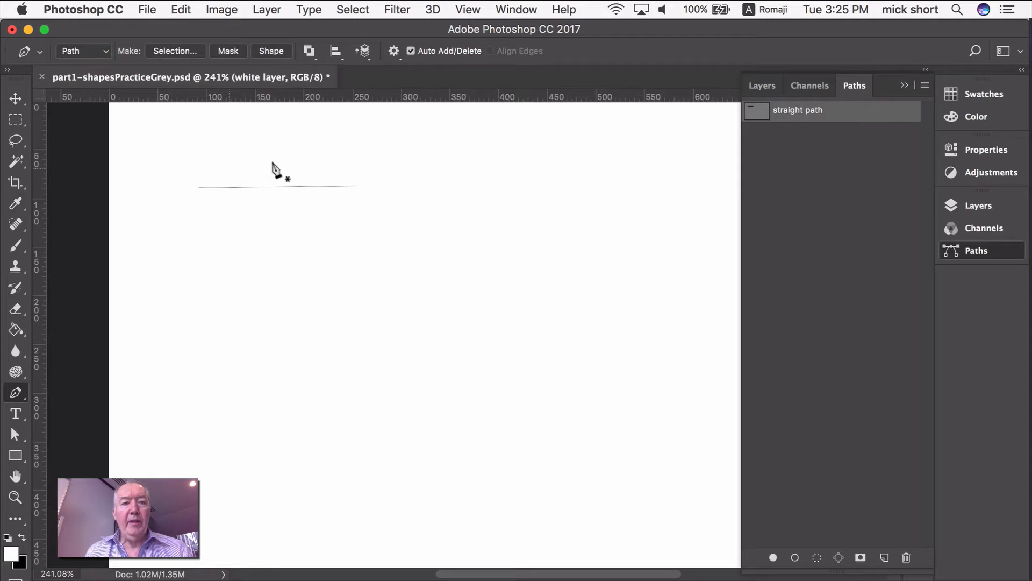
pyautogui.click(865, 186)
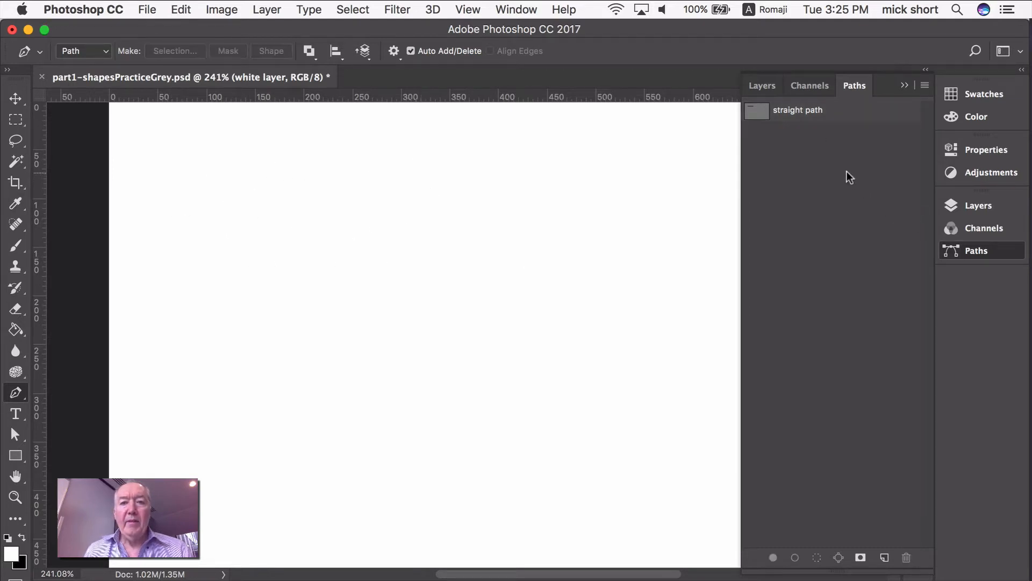
pyautogui.click(836, 113)
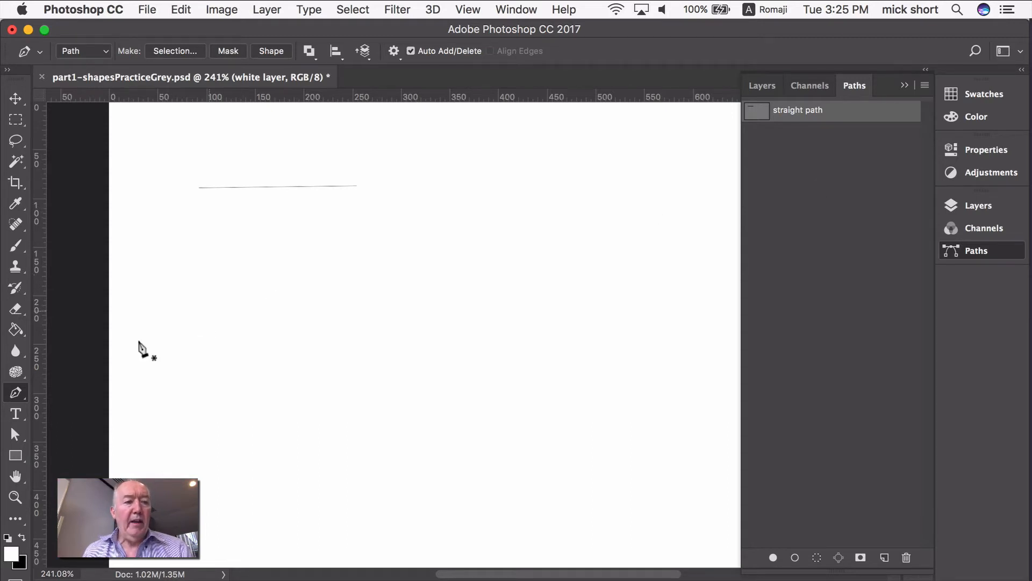
# Step: Set the foreground colour to bright red, fd0b0b
pyautogui.click(11, 555)
pyautogui.click(506, 196)
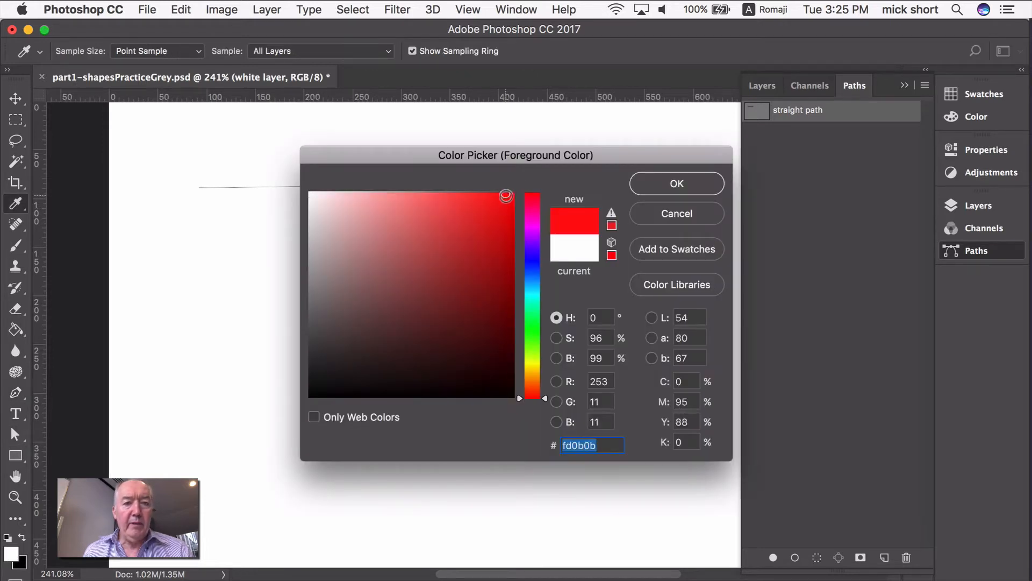
pyautogui.click(675, 183)
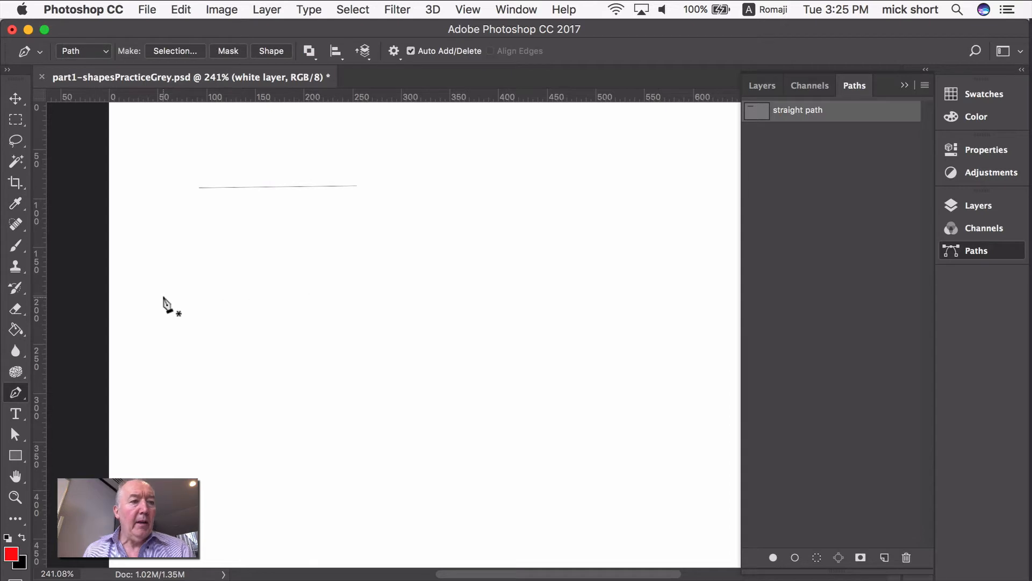
# Step: Stroke the straight path with a 17 px Soft Round brush with airbrush build-up enabled, and deselect the path
pyautogui.click(17, 247)
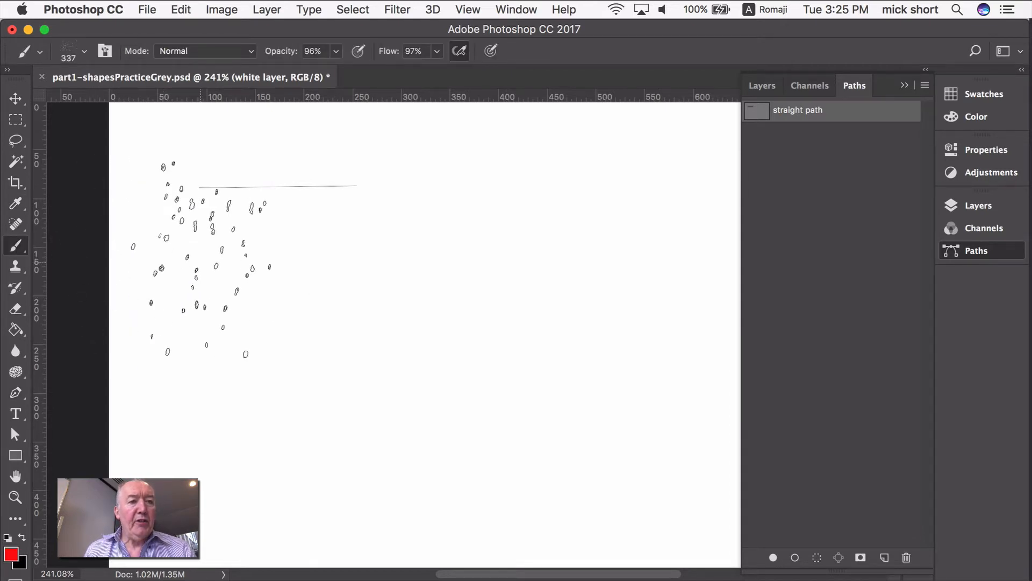
pyautogui.click(85, 52)
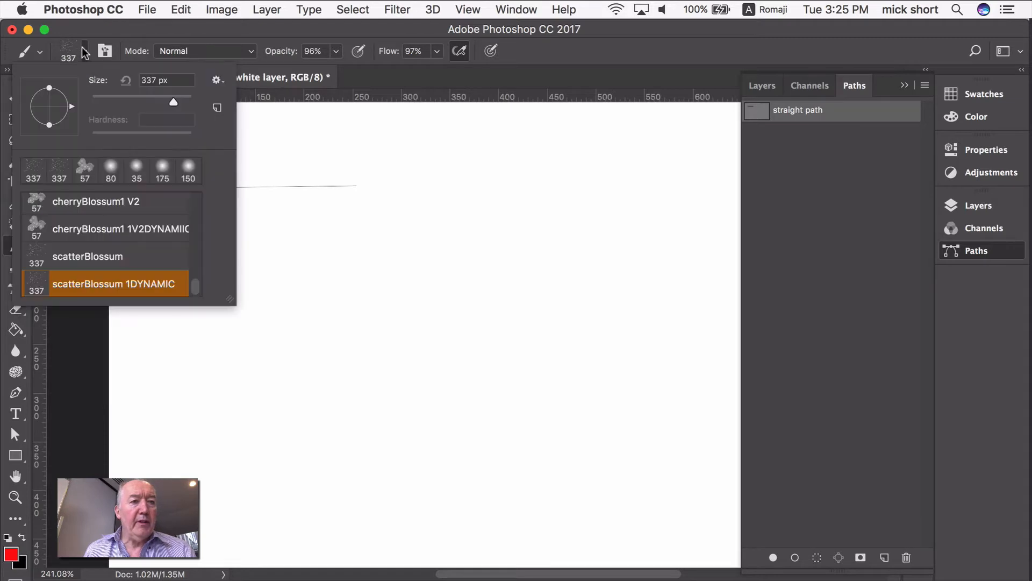
pyautogui.moveTo(193, 284); pyautogui.dragTo(195, 203)
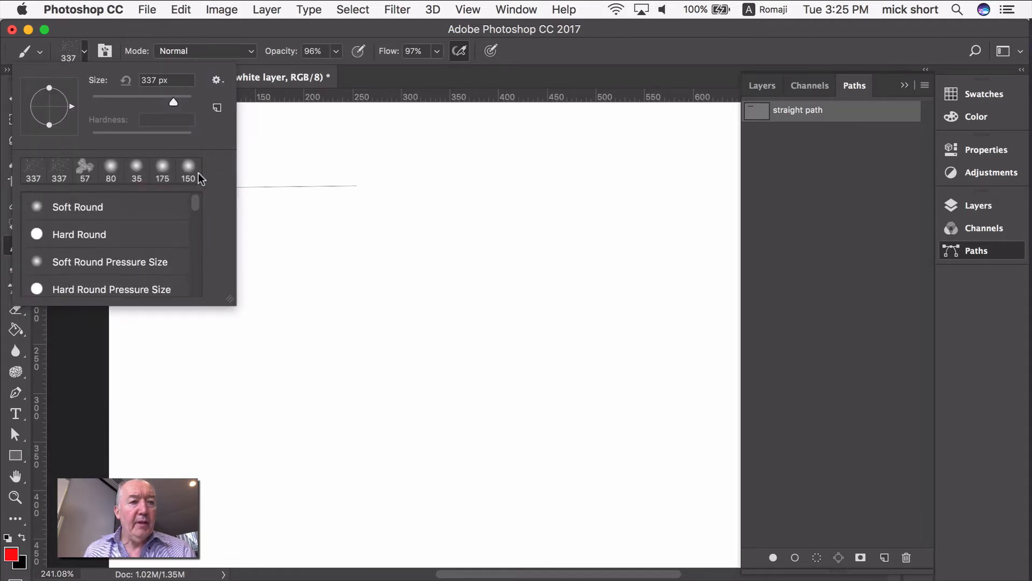
pyautogui.click(146, 207)
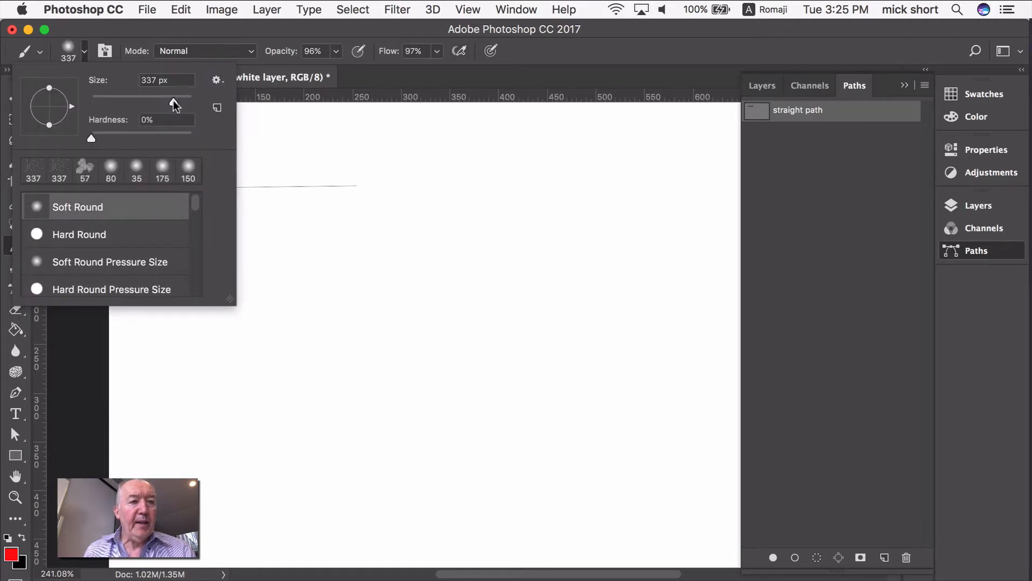
pyautogui.moveTo(112, 101); pyautogui.dragTo(99, 101)
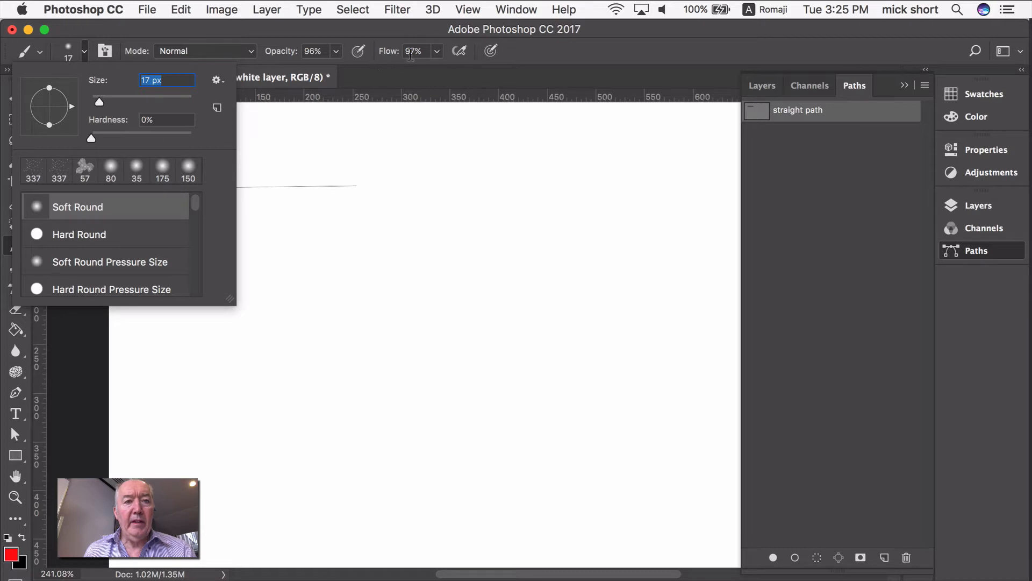
pyautogui.click(459, 52)
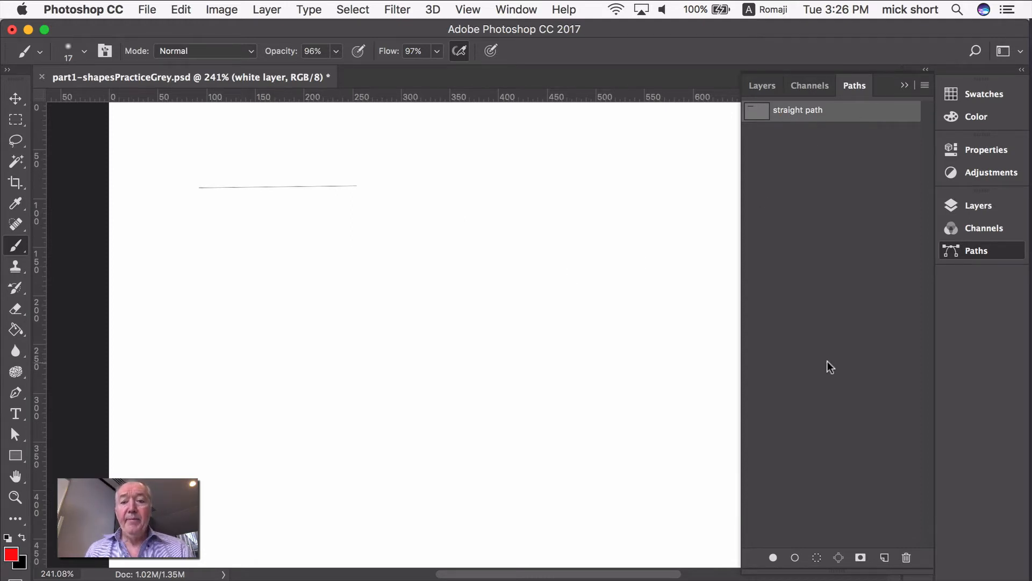
pyautogui.click(797, 559)
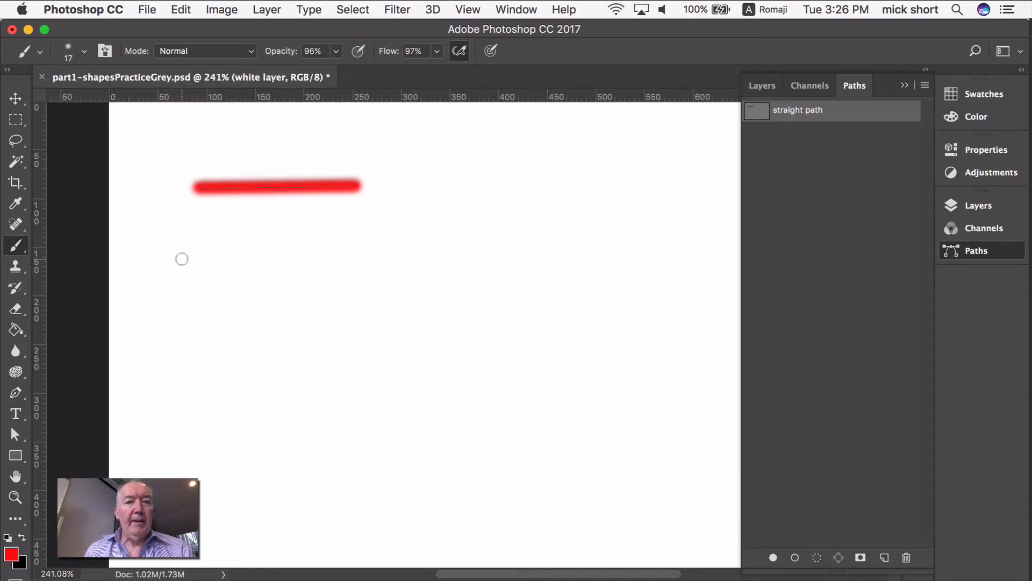
pyautogui.click(833, 173)
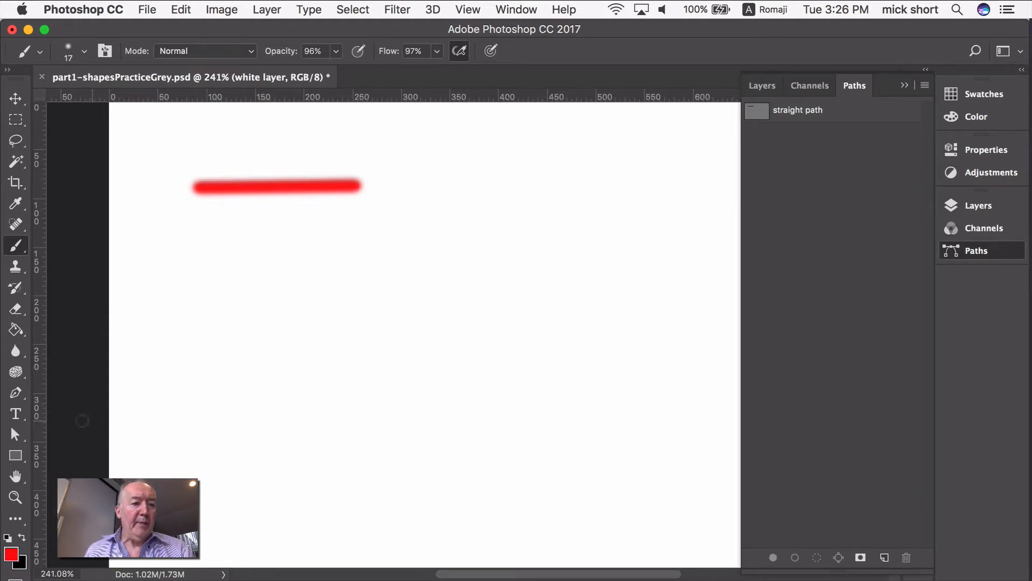
# Step: Draw an open five-point zigzag path with the Pen tool below the red line, with two peaks and a valley between them
pyautogui.click(17, 394)
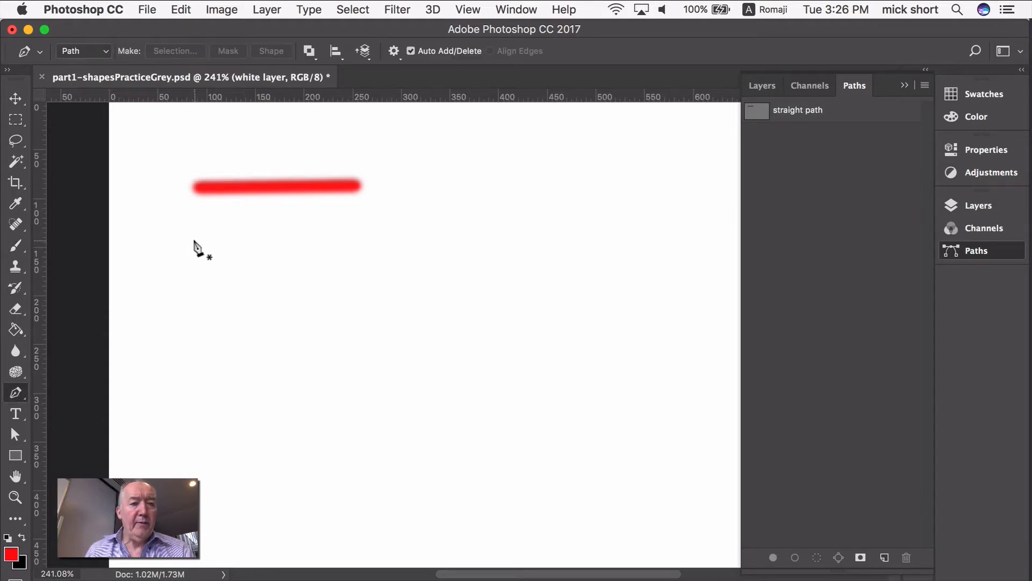
pyautogui.click(179, 319)
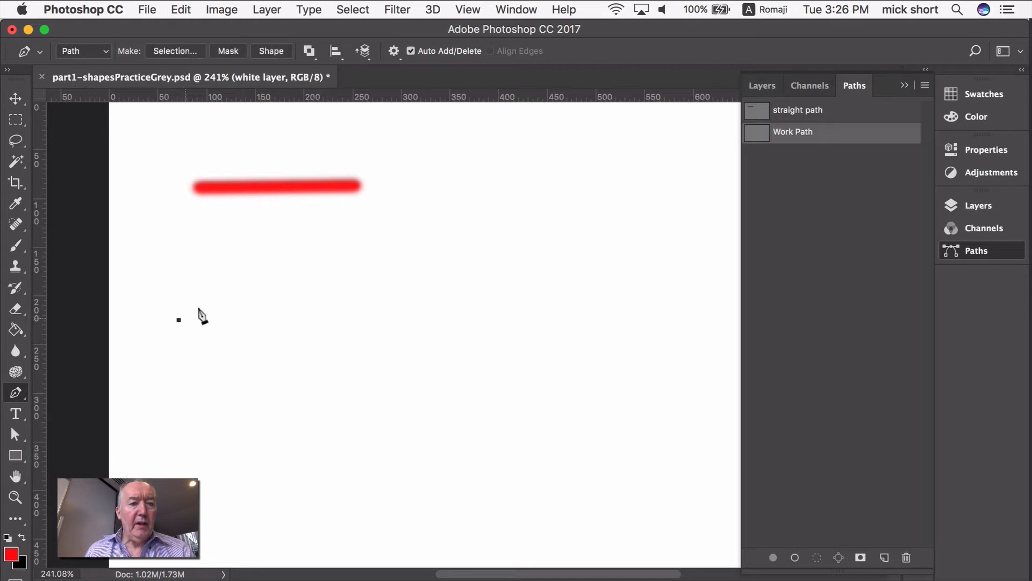
pyautogui.click(250, 249)
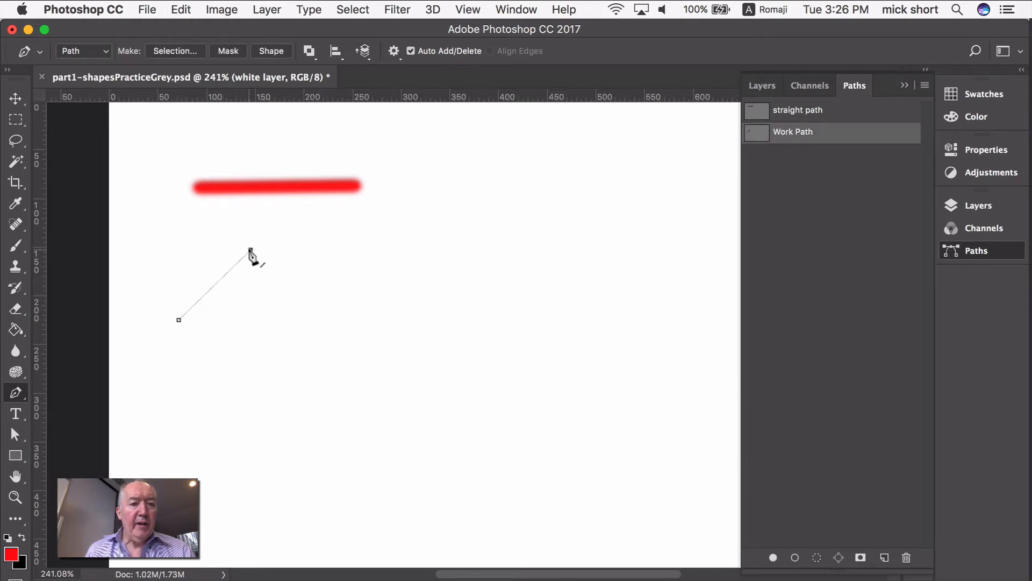
pyautogui.click(306, 317)
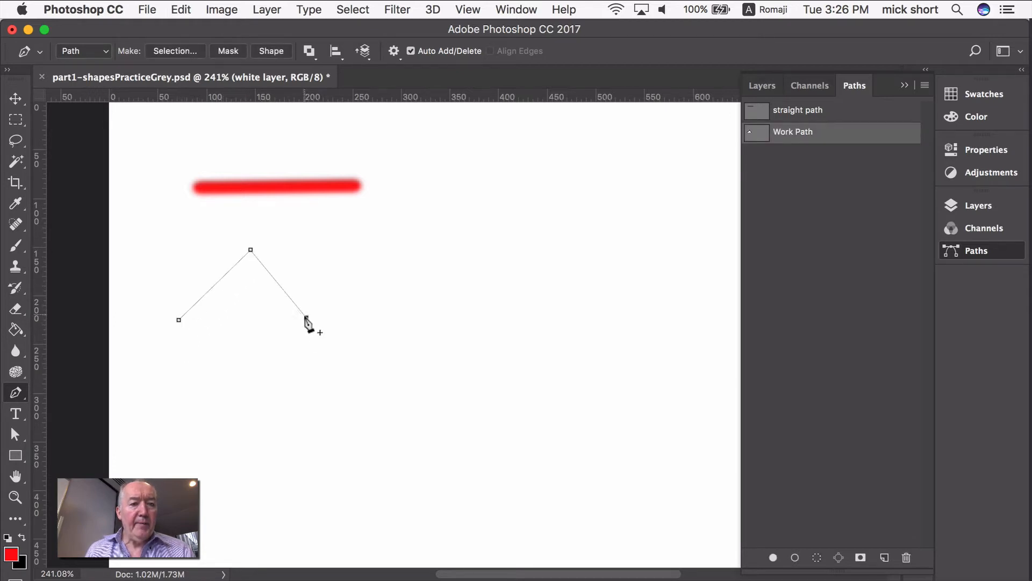
pyautogui.click(359, 249)
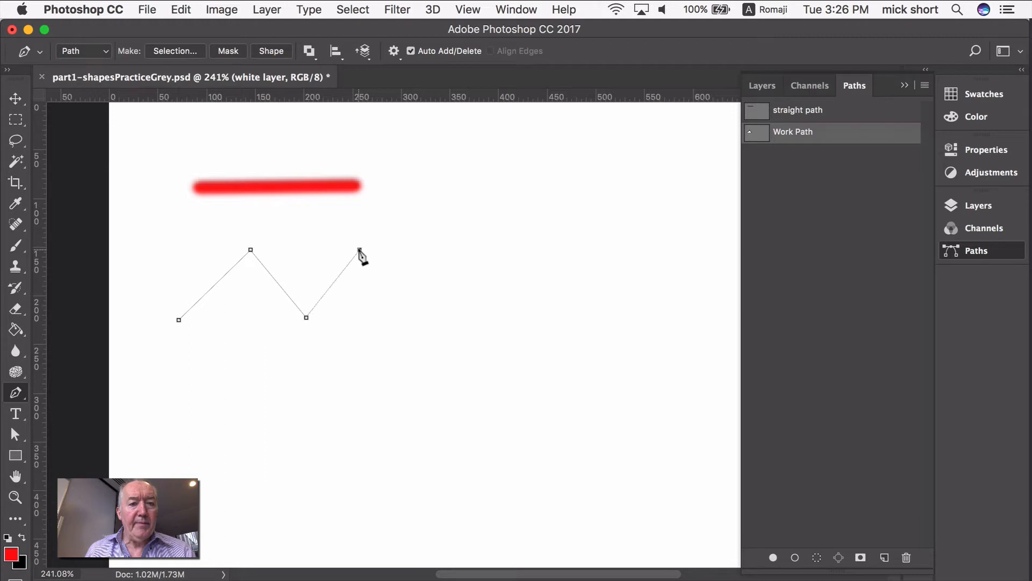
pyautogui.click(410, 309)
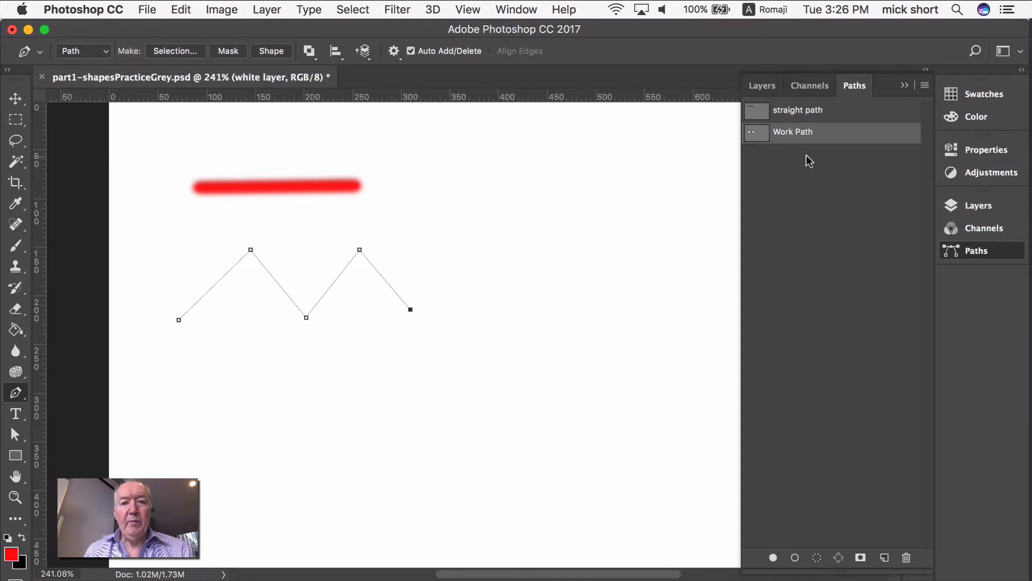
# Step: Save the work path under the name "zigzag"
pyautogui.doubleClick(797, 134)
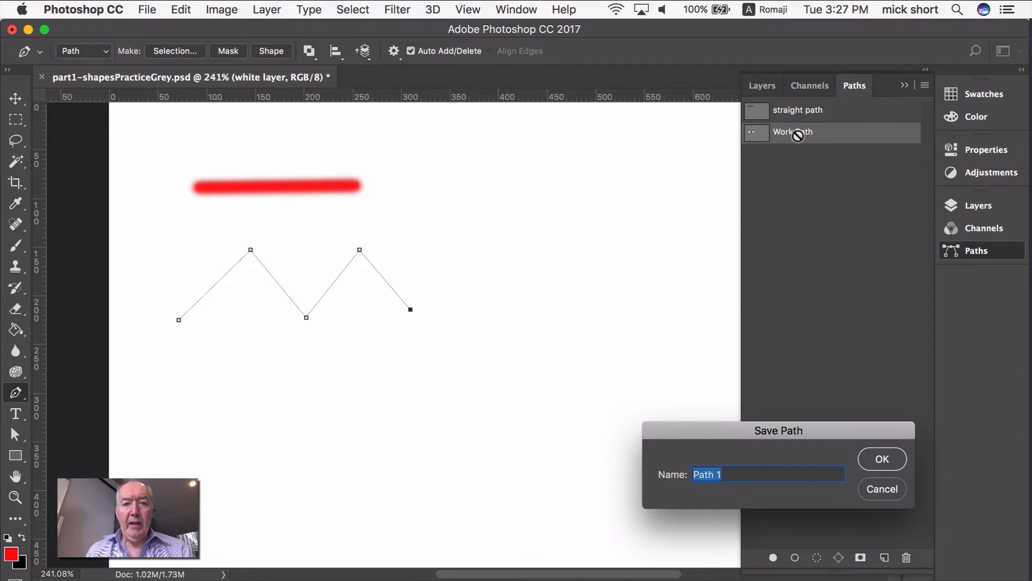
pyautogui.write('zigzag')
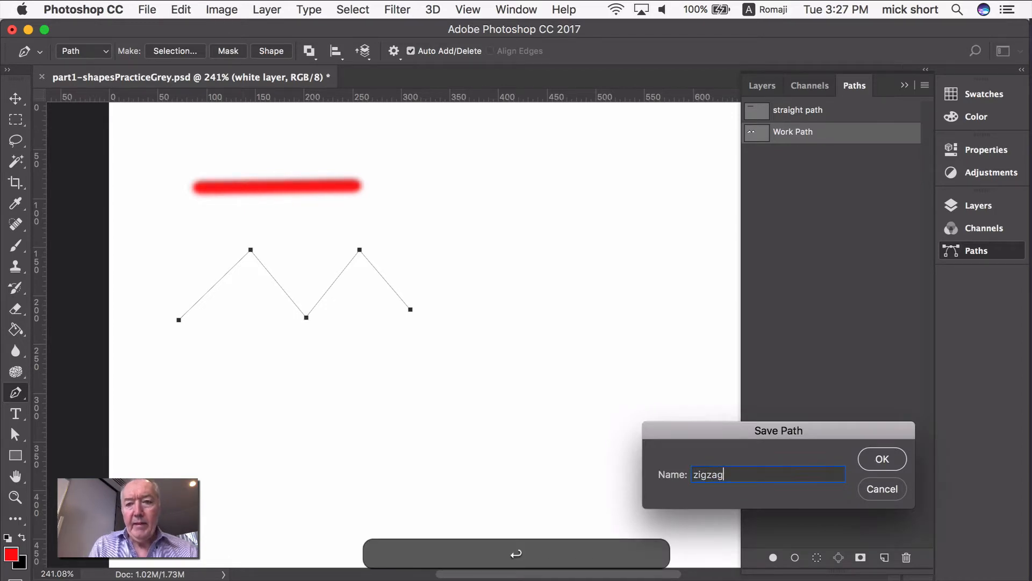
pyautogui.press('Return')
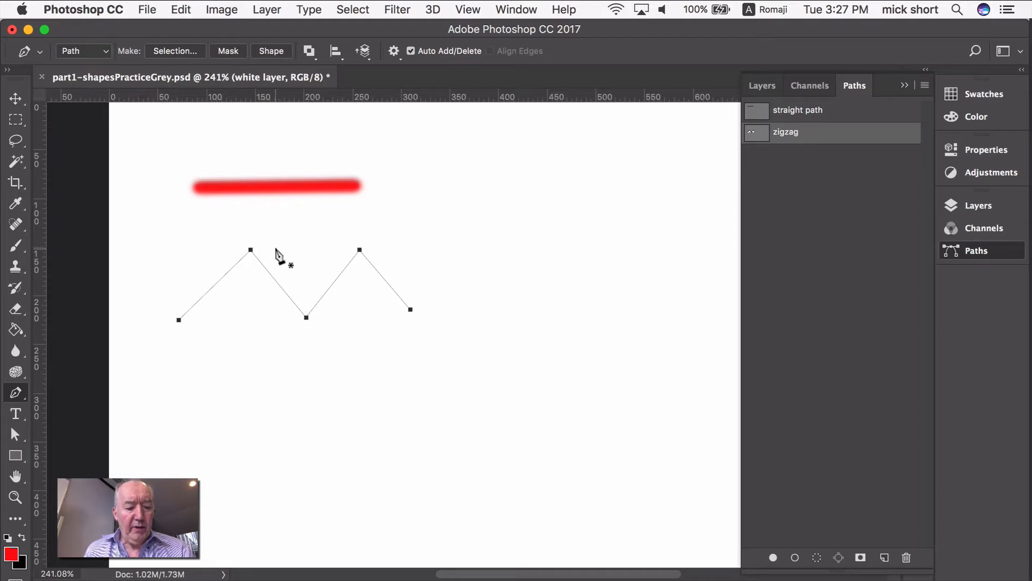
# Step: Shift the whole zigzag path slightly upward and deselect its anchor points
pyautogui.press('super')
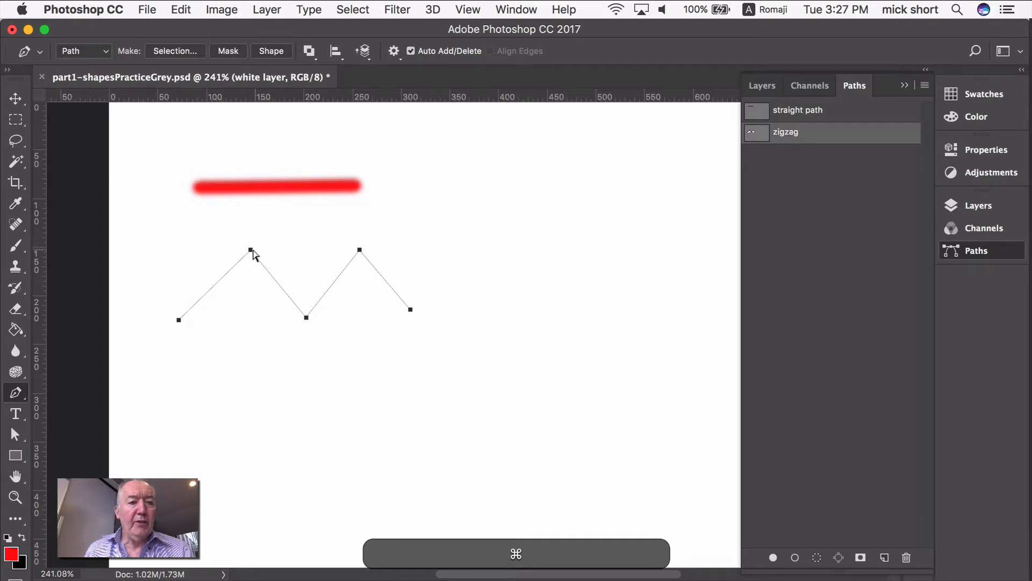
pyautogui.moveTo(250, 250)
pyautogui.mouseDown()
pyautogui.moveTo(244, 226)
pyautogui.moveTo(255, 249)
pyautogui.mouseUp()
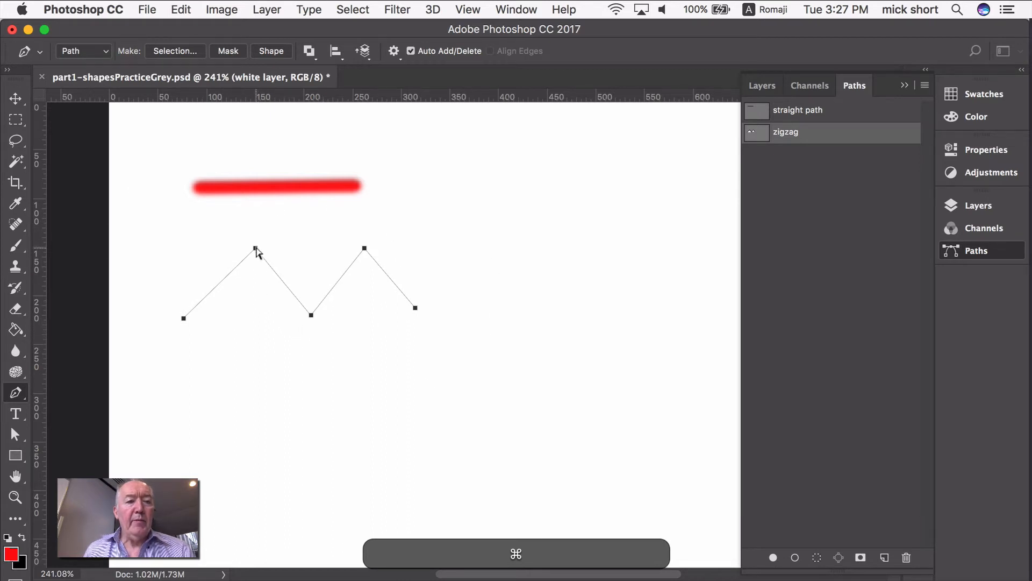
pyautogui.moveTo(256, 249)
pyautogui.mouseDown()
pyautogui.moveTo(253, 222)
pyautogui.moveTo(251, 244)
pyautogui.mouseUp()
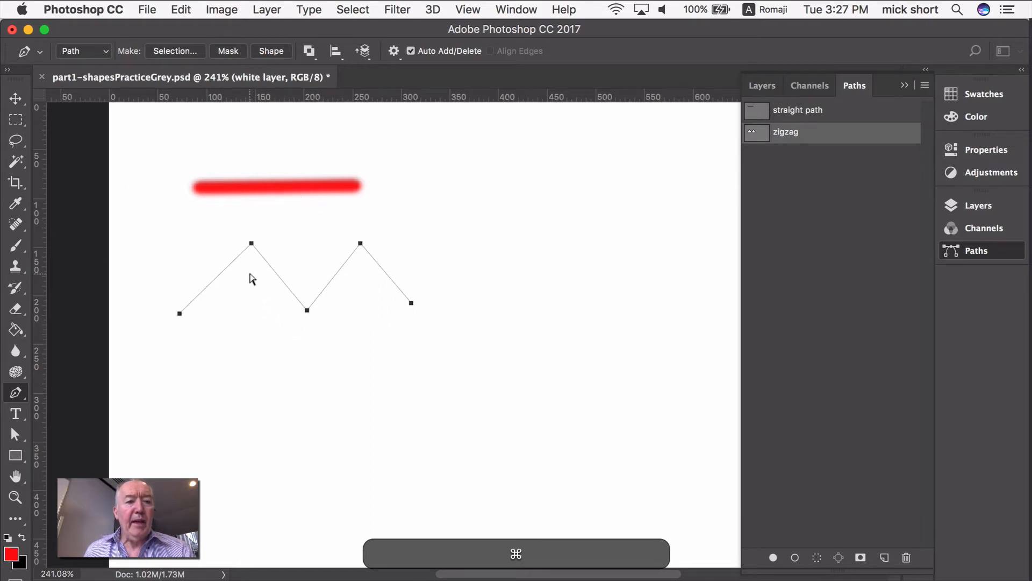
pyautogui.keyDown('super'); pyautogui.click(251, 278); pyautogui.keyUp('super')
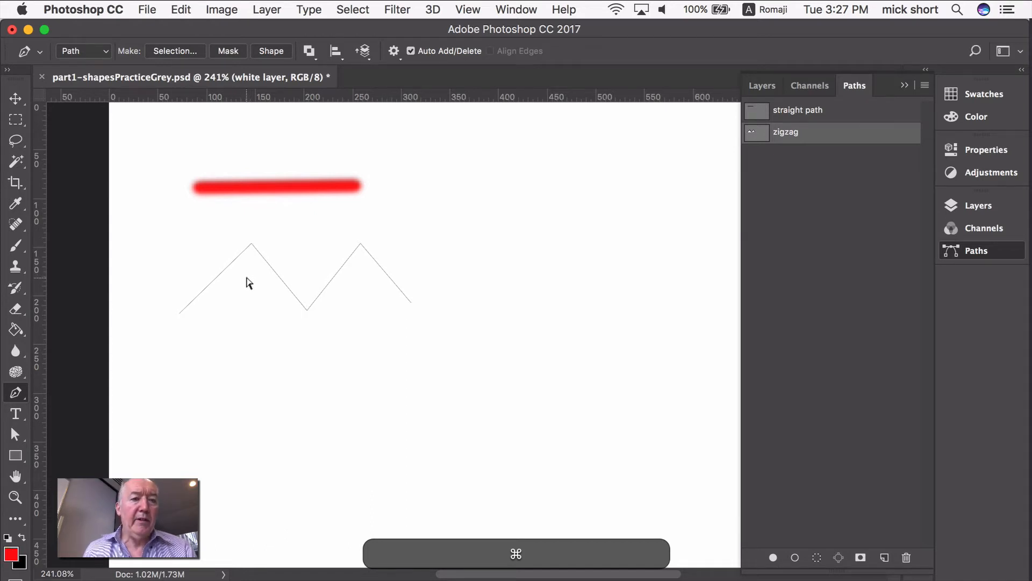
# Step: Raise both peaks of the zigzag to just below the red line and pull the middle valley point up
pyautogui.keyDown('super'); pyautogui.click(251, 243); pyautogui.keyUp('super')
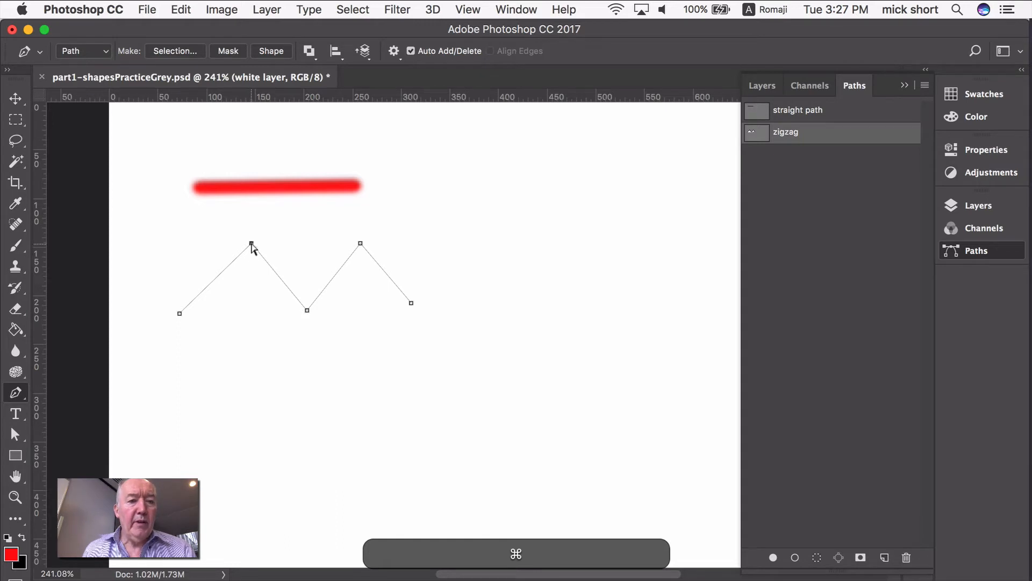
pyautogui.moveTo(251, 245); pyautogui.dragTo(249, 207)
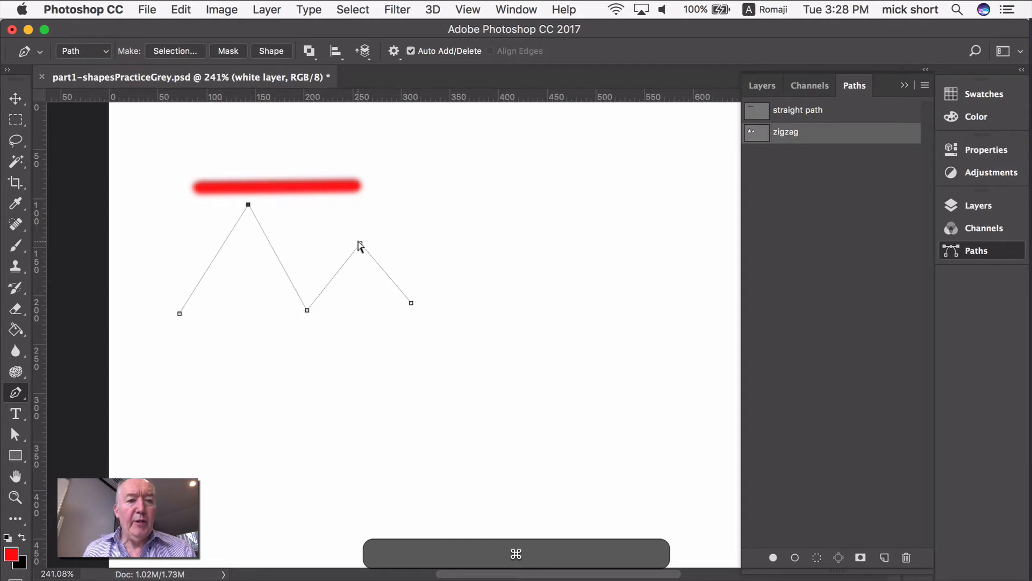
pyautogui.keyDown('super'); pyautogui.click(367, 226); pyautogui.keyUp('super')
pyautogui.moveTo(361, 243); pyautogui.dragTo(365, 201)
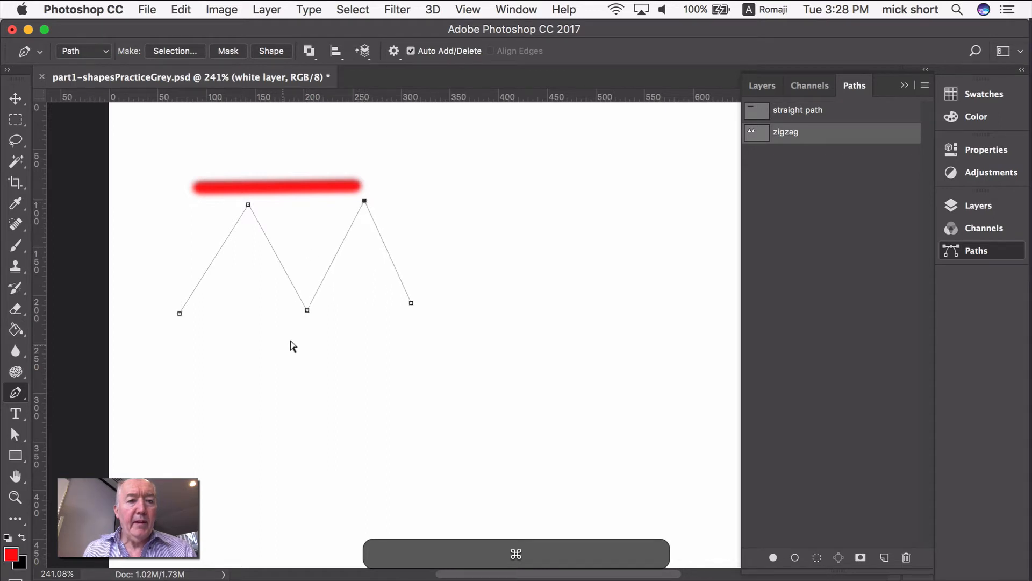
pyautogui.moveTo(307, 310); pyautogui.dragTo(298, 243)
pyautogui.moveTo(248, 205)
pyautogui.mouseDown()
pyautogui.moveTo(243, 277)
pyautogui.moveTo(282, 317)
pyautogui.moveTo(232, 200)
pyautogui.mouseUp()
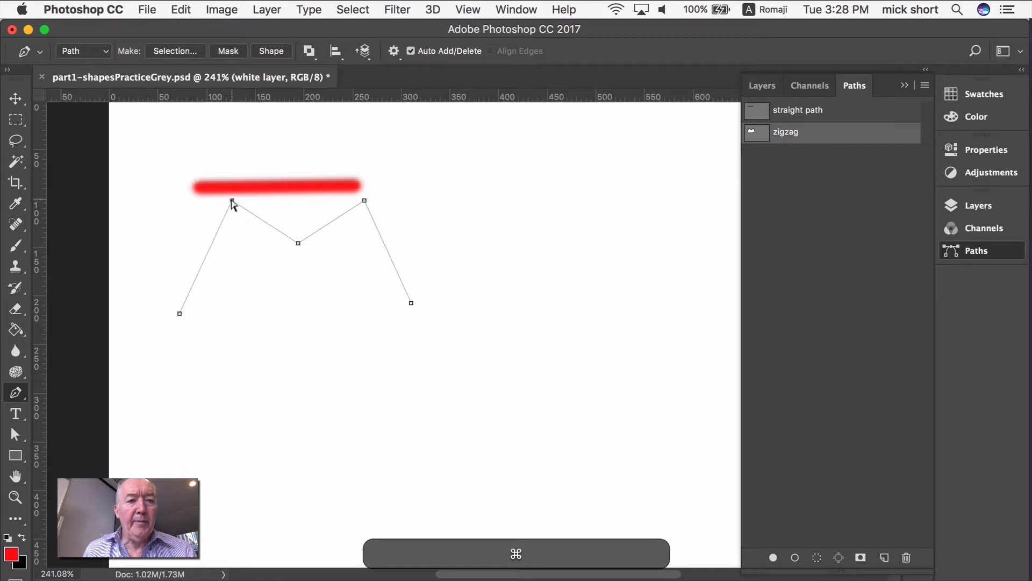
# Step: Reshape the zigzag by lowering the valley, moving both peaks down and inward, raising the start point, and moving the end point up and inward
pyautogui.moveTo(299, 244); pyautogui.dragTo(285, 284)
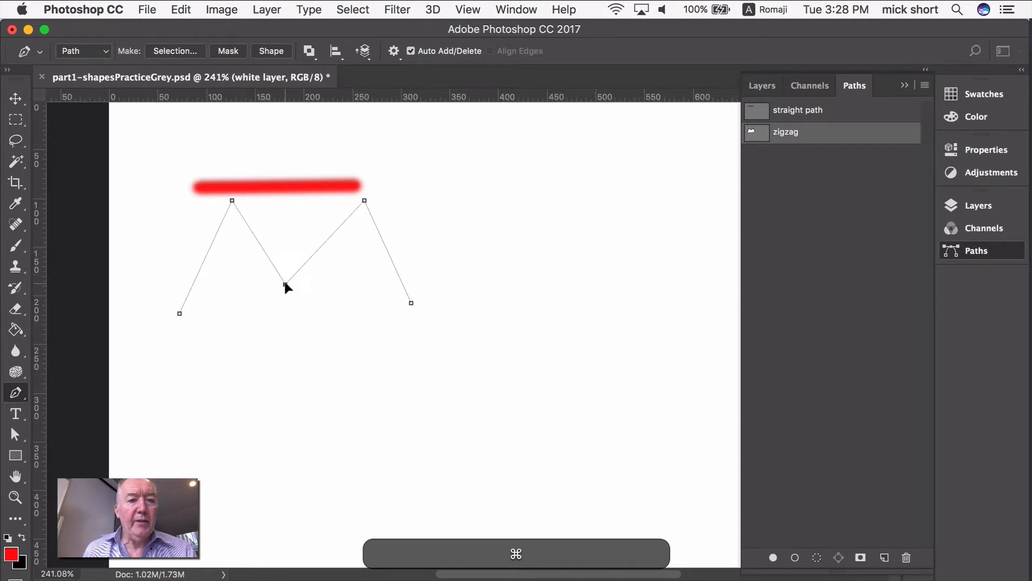
pyautogui.moveTo(364, 202); pyautogui.dragTo(340, 223)
pyautogui.moveTo(231, 201); pyautogui.dragTo(239, 224)
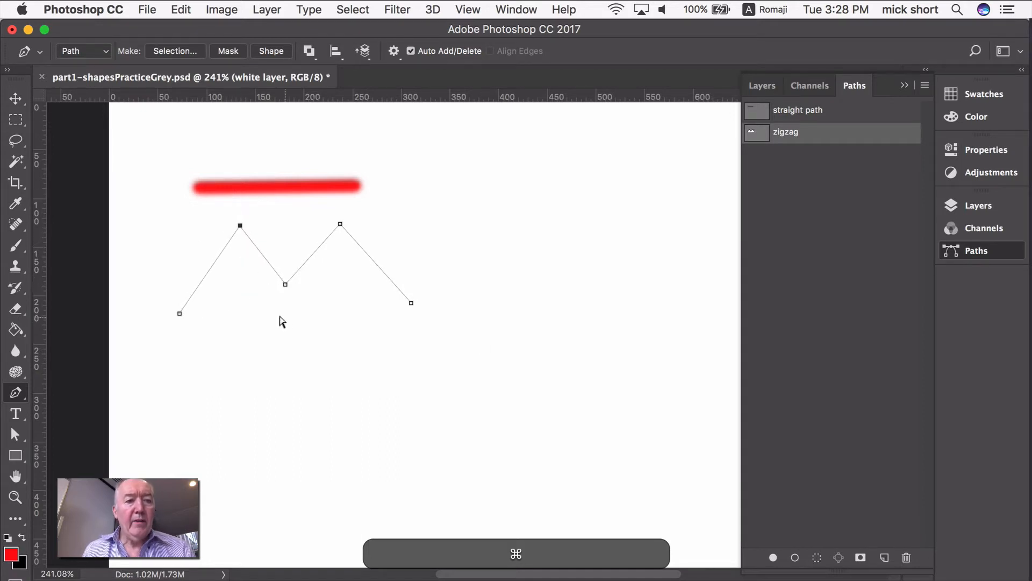
pyautogui.moveTo(179, 315); pyautogui.dragTo(178, 291)
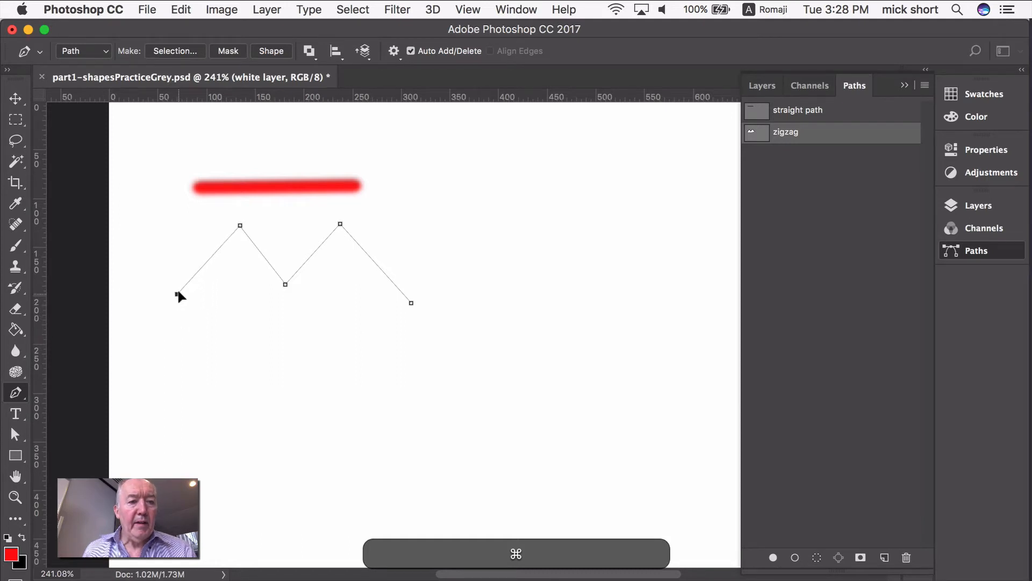
pyautogui.moveTo(411, 303); pyautogui.dragTo(385, 289)
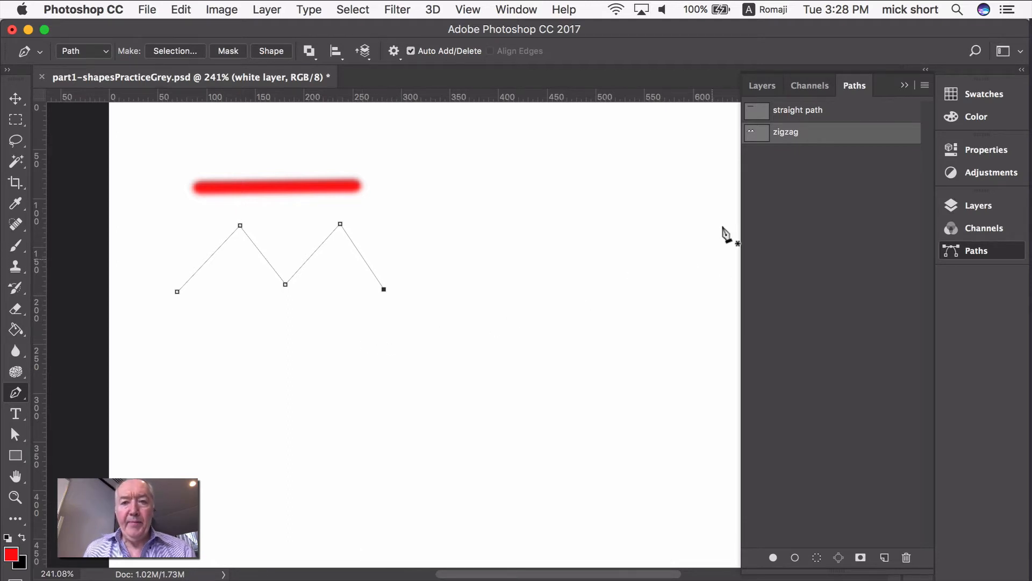
# Step: Stroke the zigzag path on the white layer using the Brush without simulated pressure, and deselect the path
pyautogui.click(768, 86)
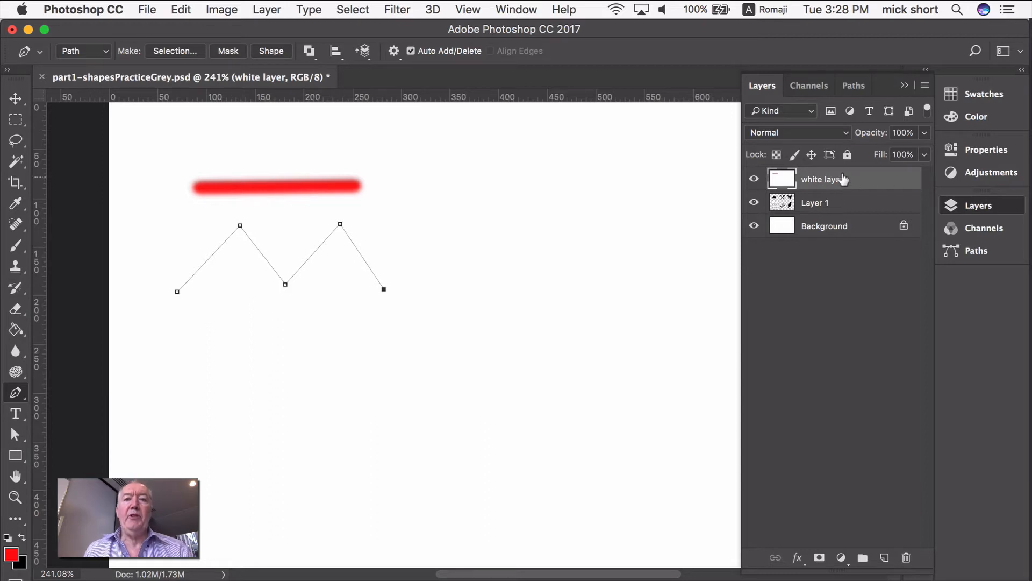
pyautogui.click(850, 90)
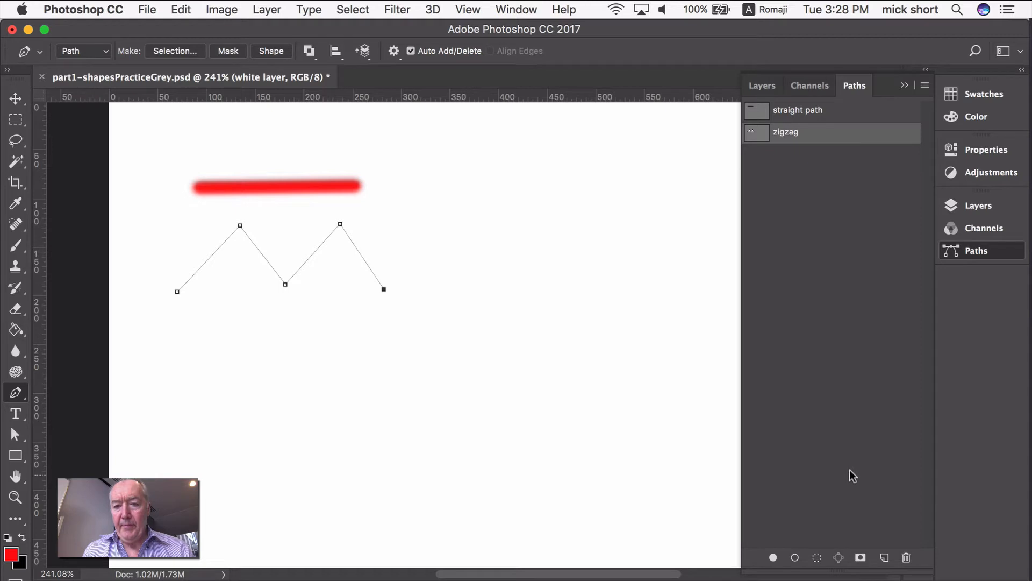
pyautogui.click(925, 87)
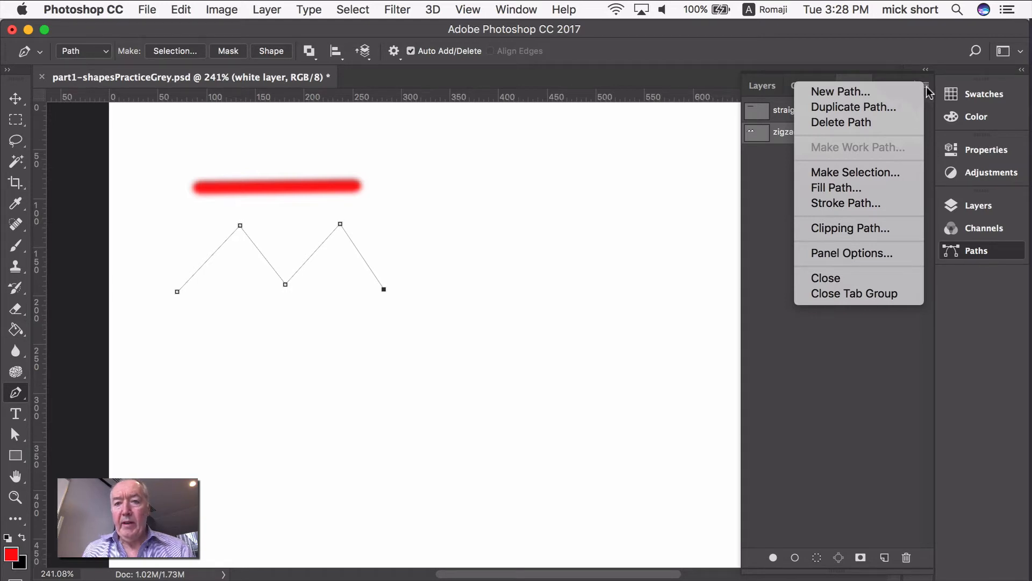
pyautogui.click(875, 204)
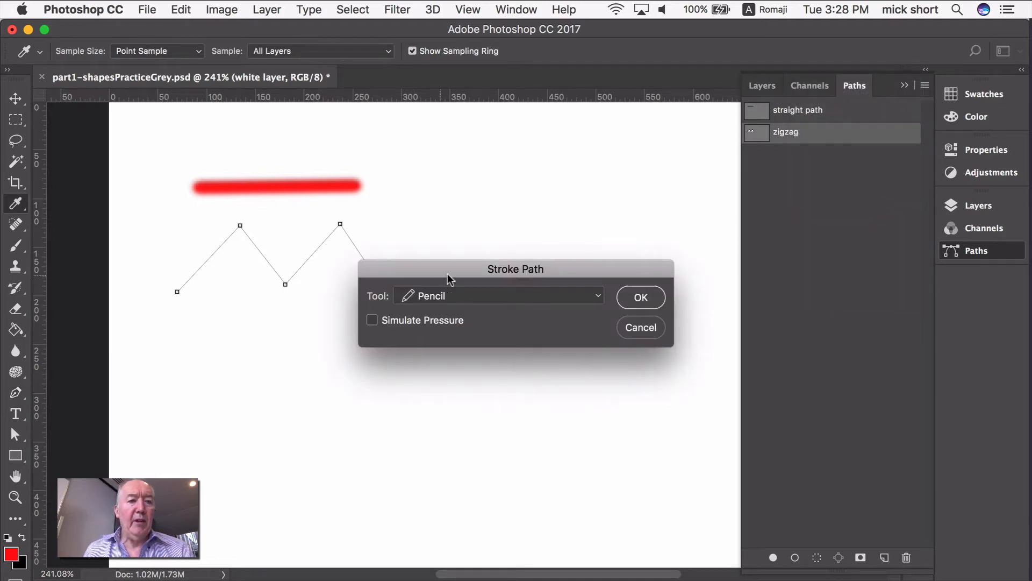
pyautogui.click(600, 300)
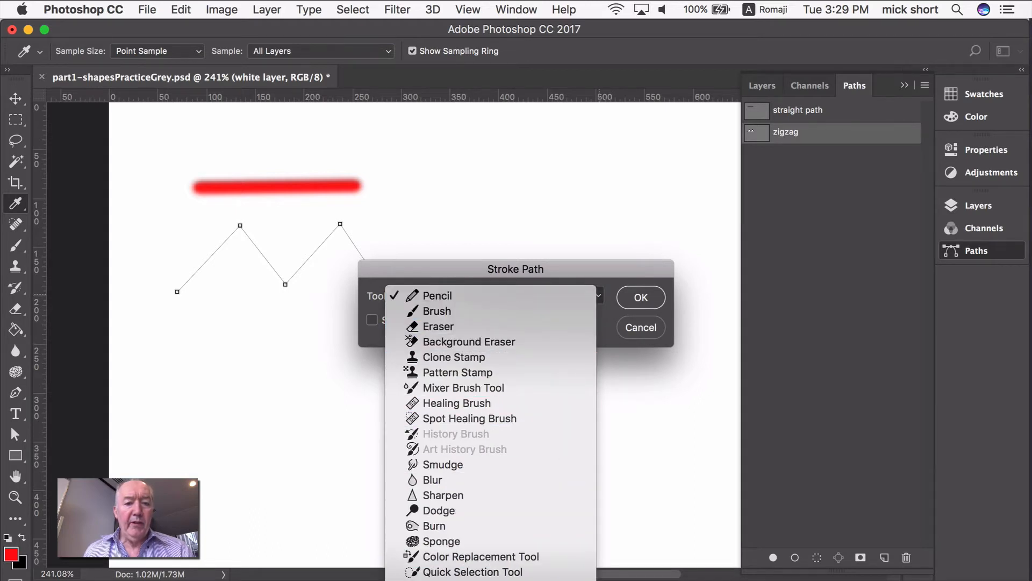
pyautogui.click(546, 311)
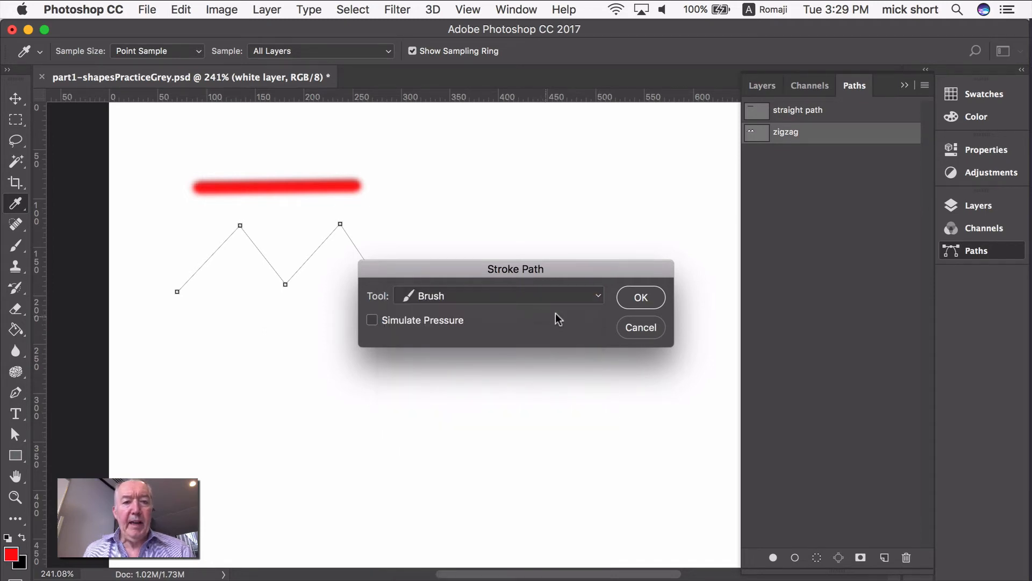
pyautogui.click(641, 297)
pyautogui.press('p')
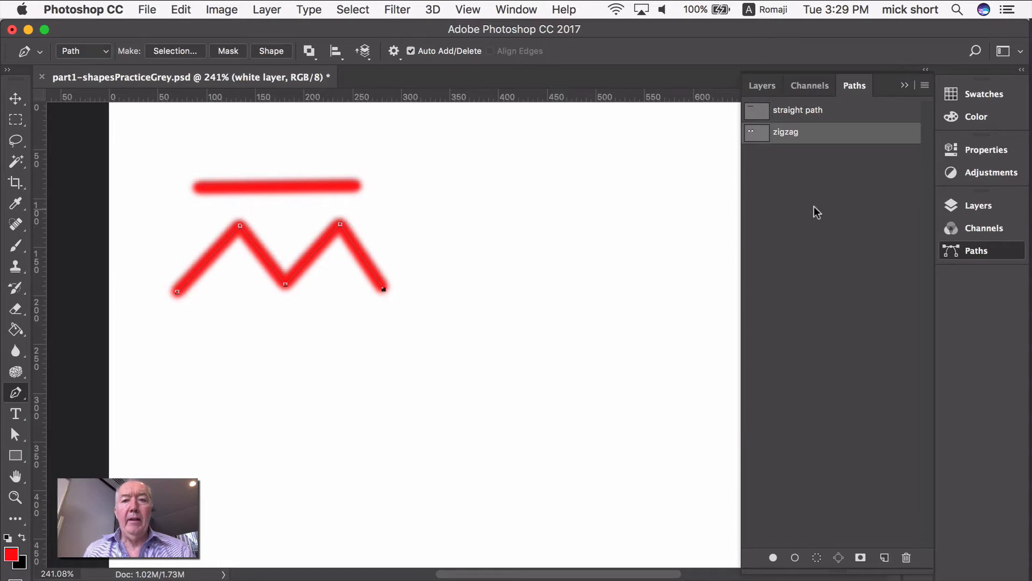
pyautogui.click(818, 180)
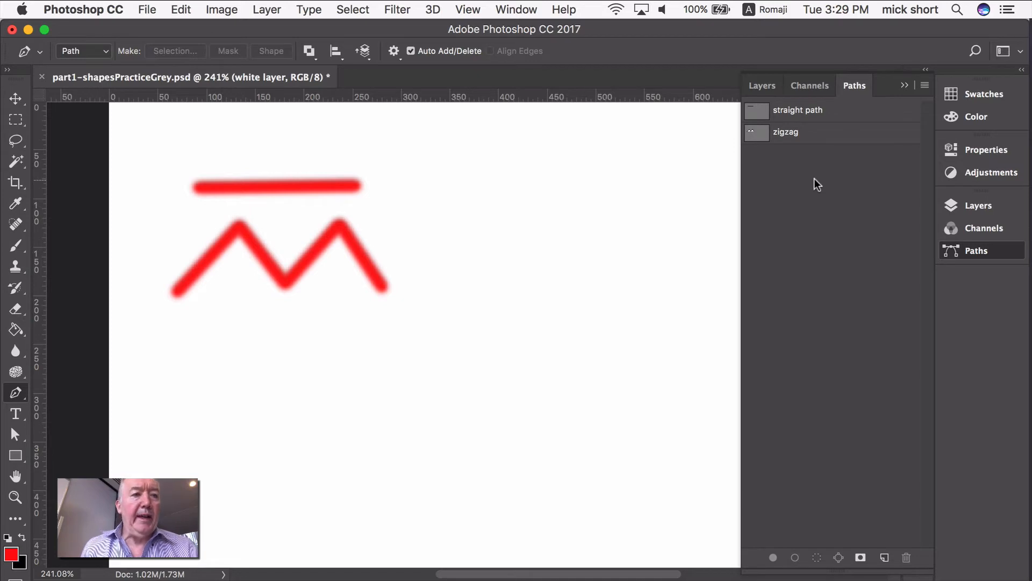
# Step: Add a second, narrower five-point zigzag to the saved "zigzag" path, to the right of the red stroked zigzag
pyautogui.click(843, 139)
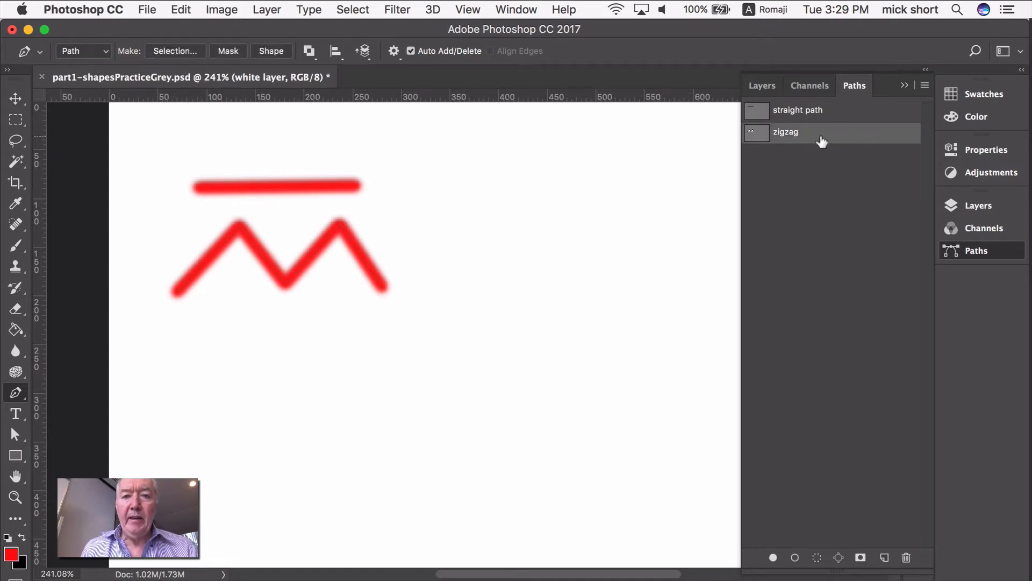
pyautogui.click(466, 287)
pyautogui.click(501, 221)
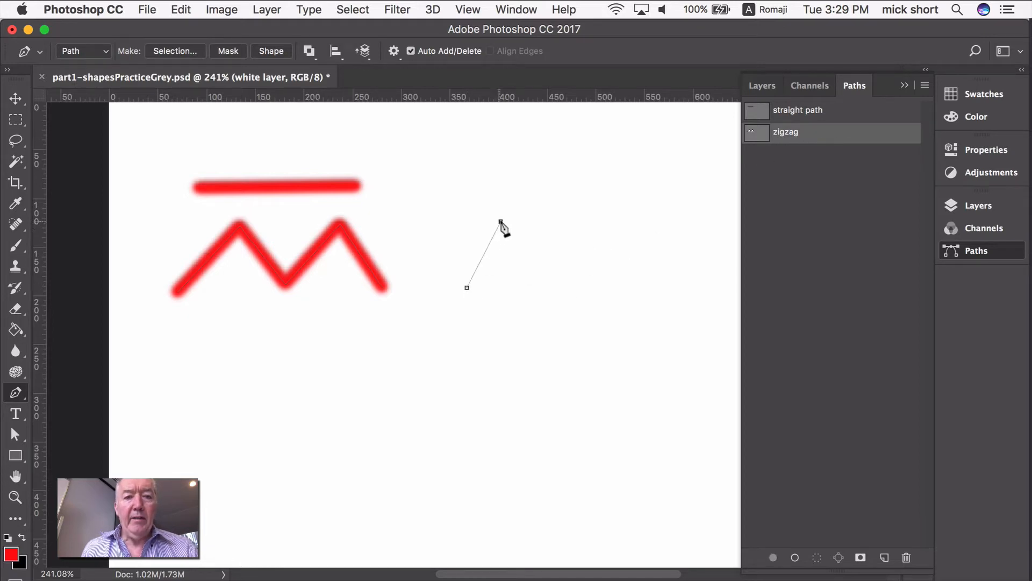
pyautogui.click(526, 284)
pyautogui.click(557, 221)
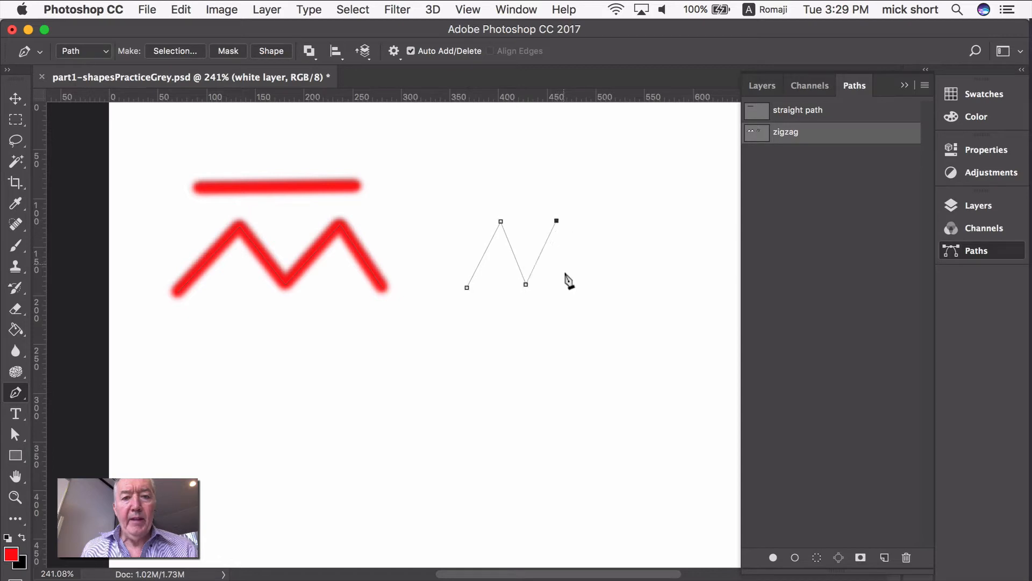
pyautogui.click(581, 286)
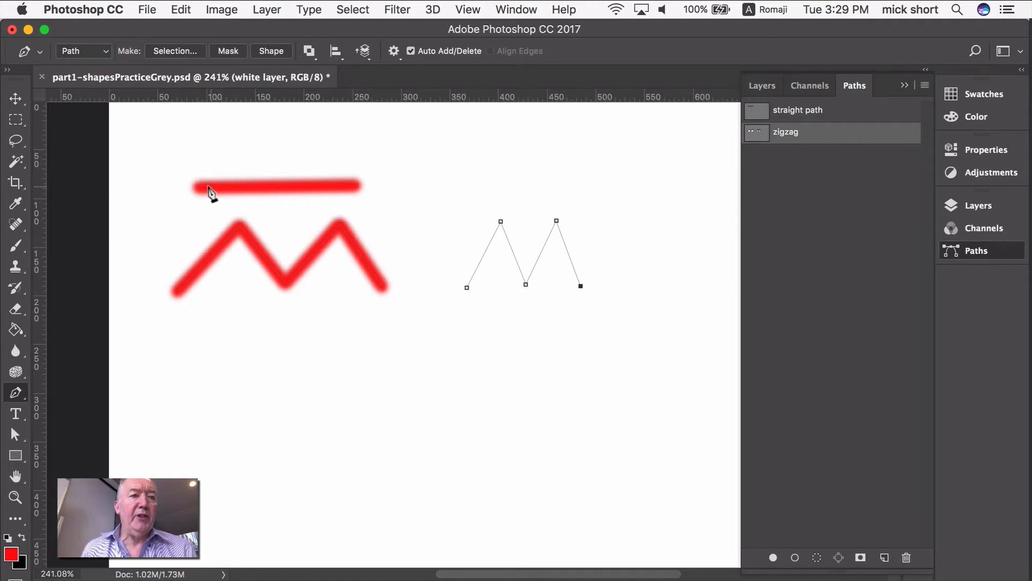
# Step: Stroke only the narrower zigzag subpath in red using the Pencil, and deselect the path
pyautogui.press('super')
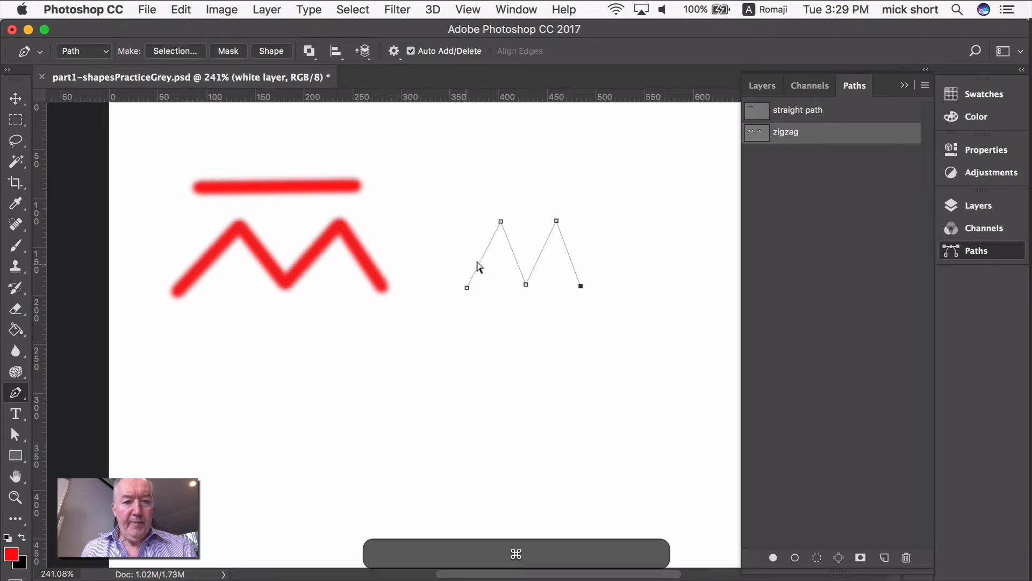
pyautogui.keyDown('super'); pyautogui.click(485, 255); pyautogui.keyUp('super')
pyautogui.keyDown('super'); pyautogui.click(483, 253); pyautogui.keyUp('super')
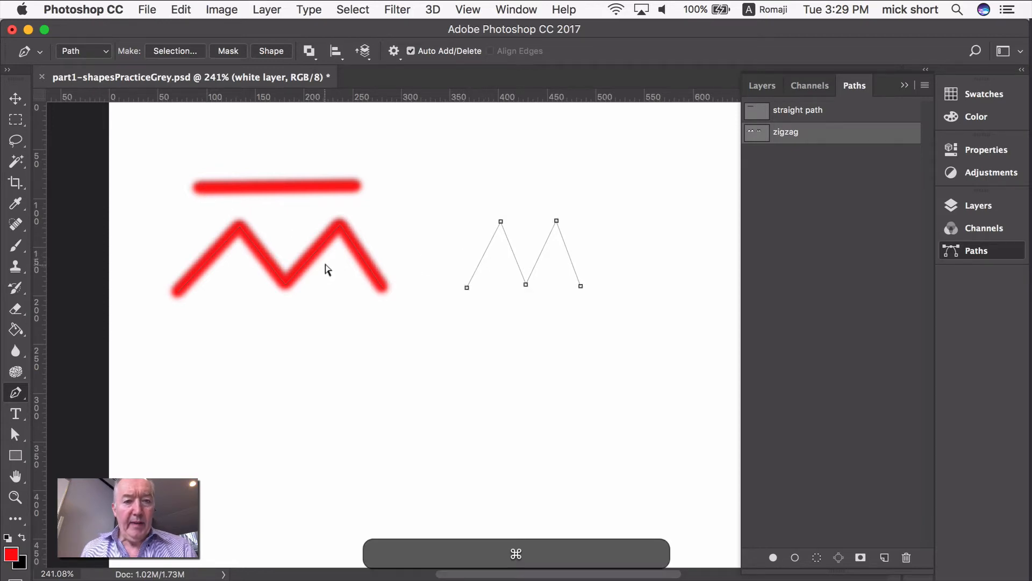
pyautogui.keyDown('super'); pyautogui.click(360, 261); pyautogui.keyUp('super')
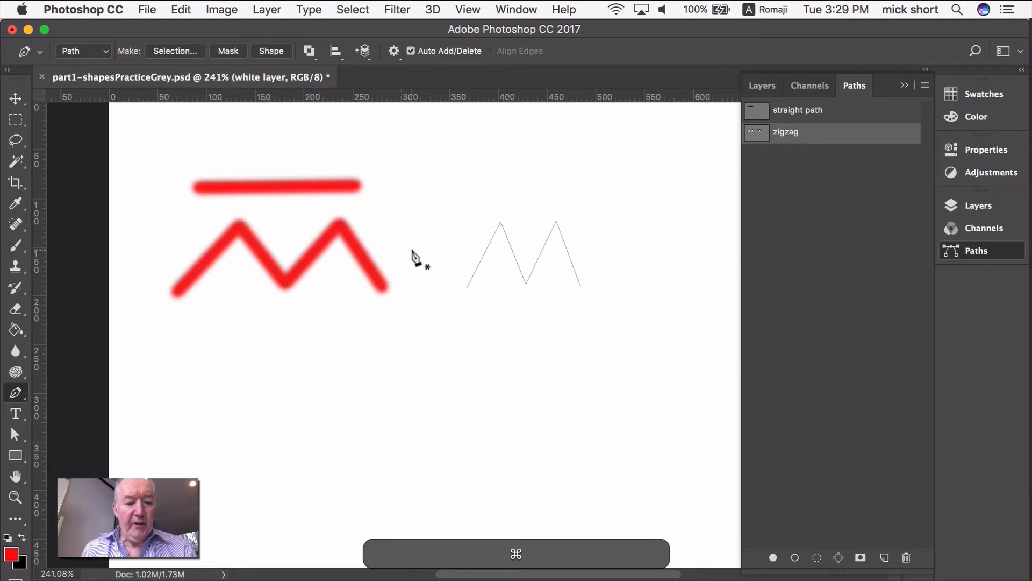
pyautogui.keyDown('super'); pyautogui.click(479, 262); pyautogui.keyUp('super')
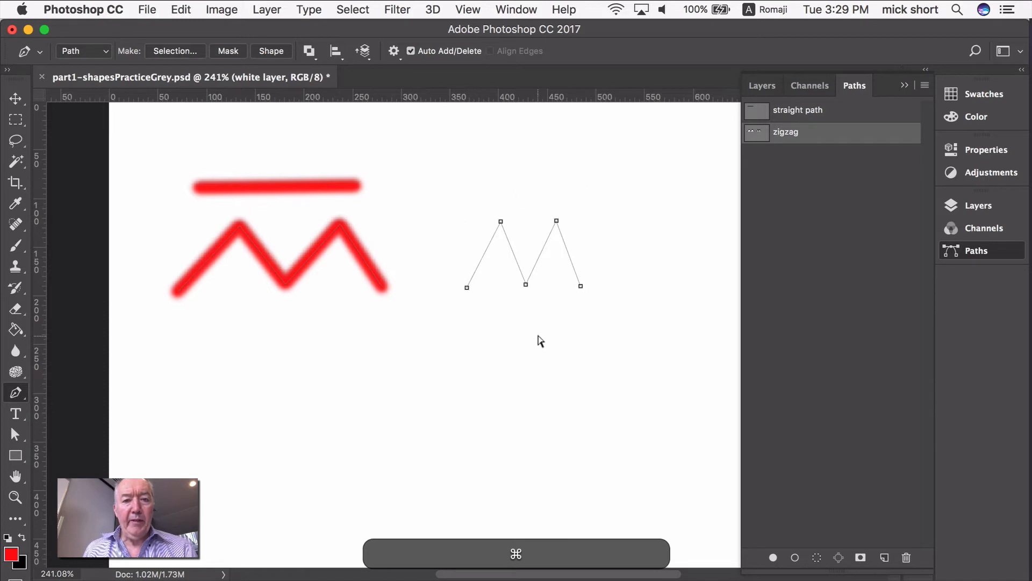
pyautogui.click(925, 86)
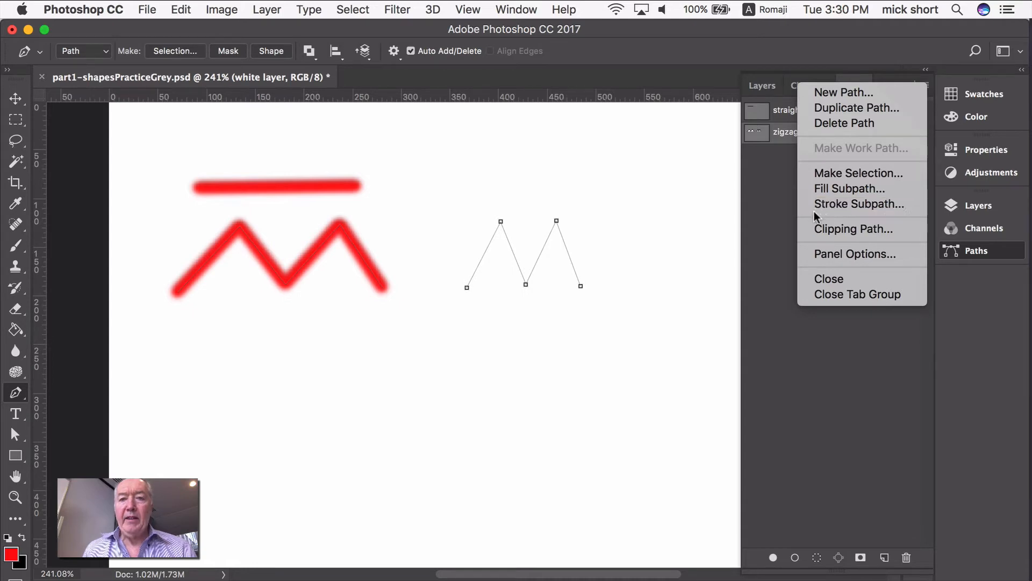
pyautogui.click(872, 203)
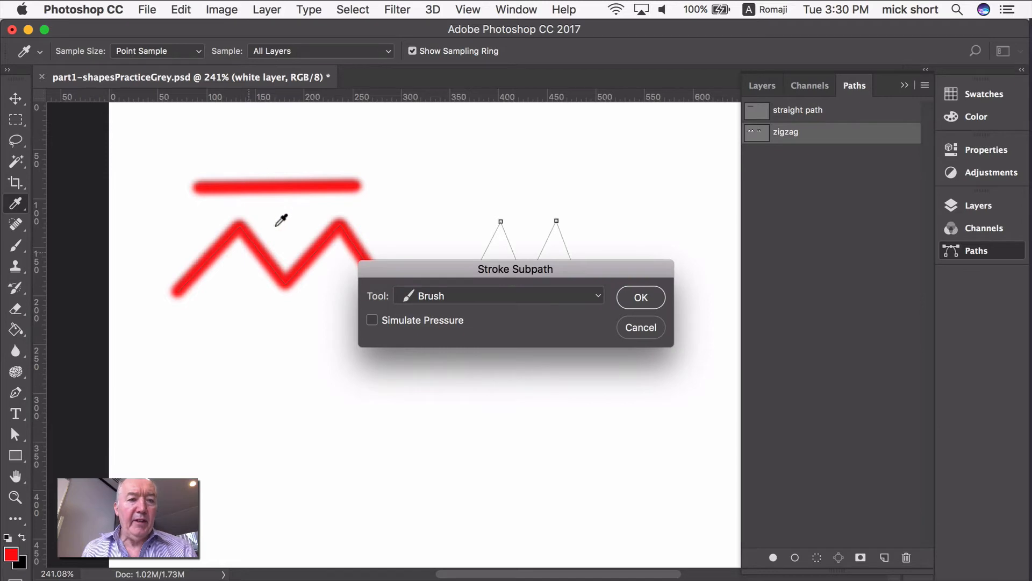
pyautogui.click(600, 299)
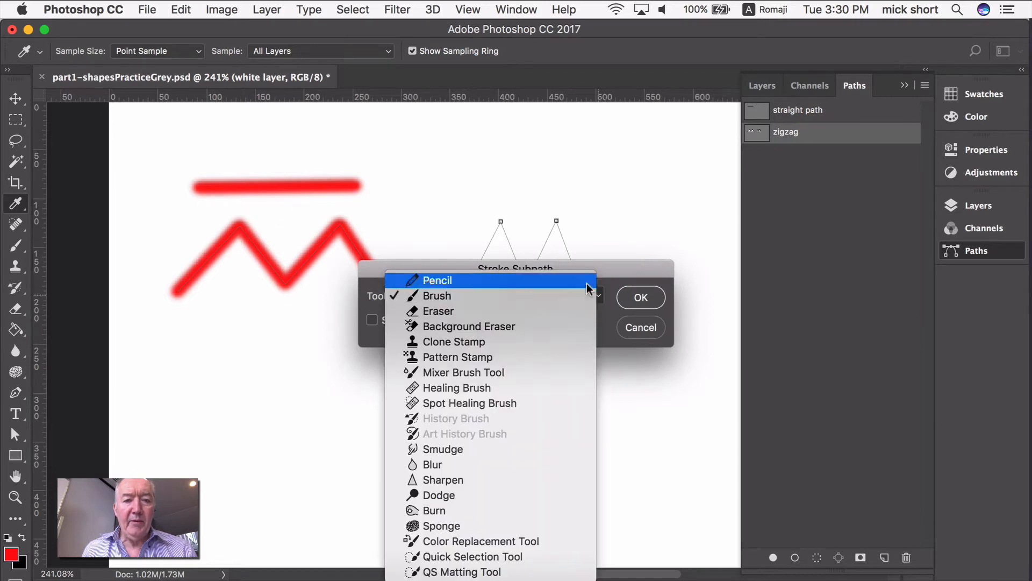
pyautogui.click(589, 279)
pyautogui.click(643, 297)
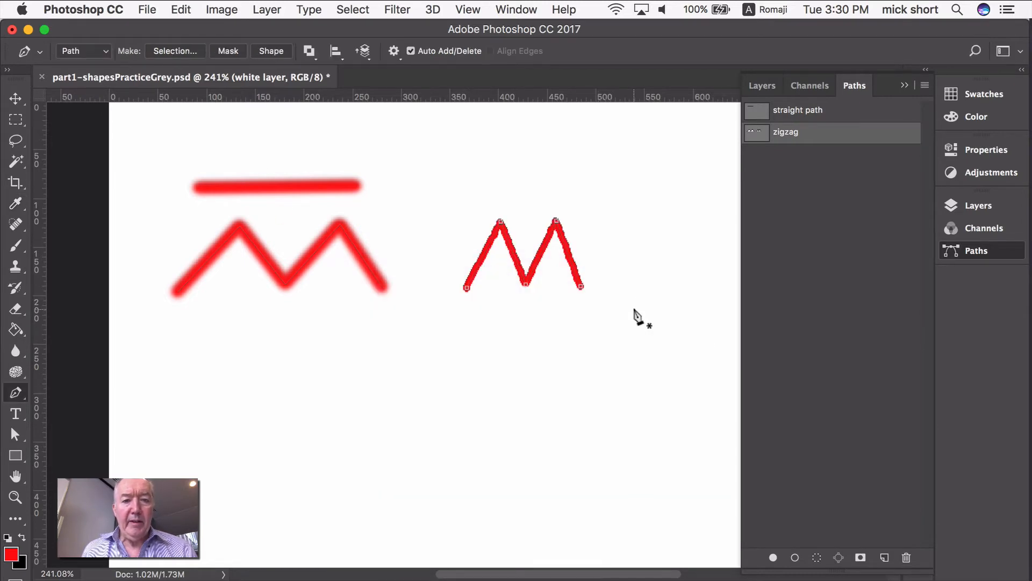
pyautogui.click(816, 245)
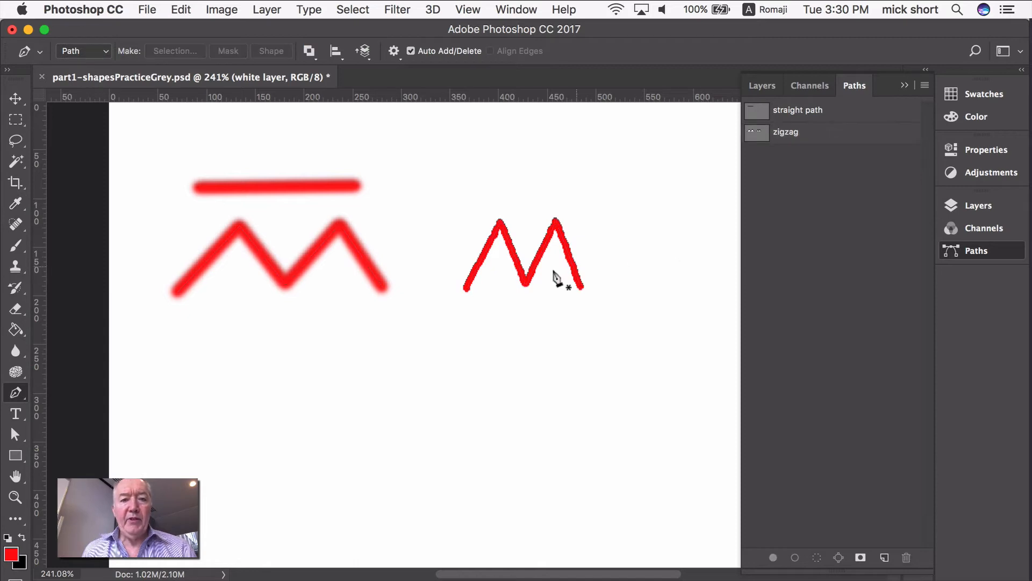
# Step: Select all anchor points of the narrower zigzag subpath, move it up above its red pencil stroke, and deselect the path
pyautogui.click(838, 139)
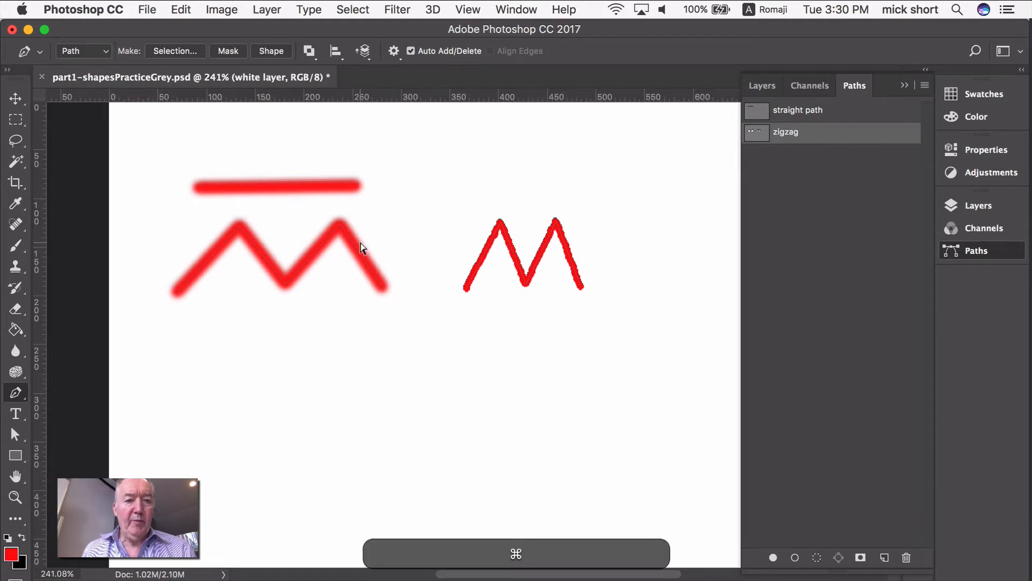
pyautogui.keyDown('super'); pyautogui.click(513, 252); pyautogui.keyUp('super')
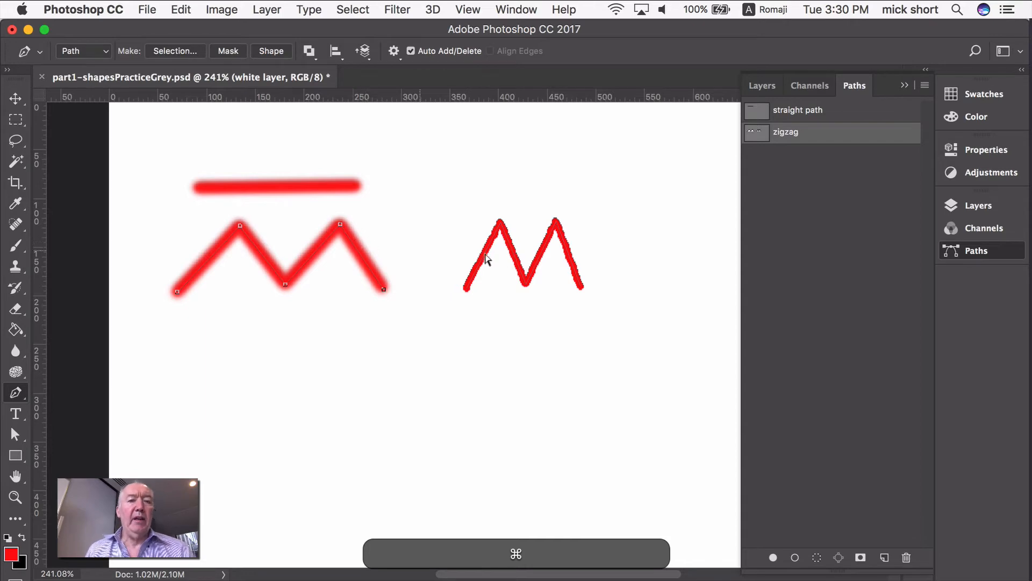
pyautogui.keyDown('super'); pyautogui.click(514, 254); pyautogui.keyUp('super')
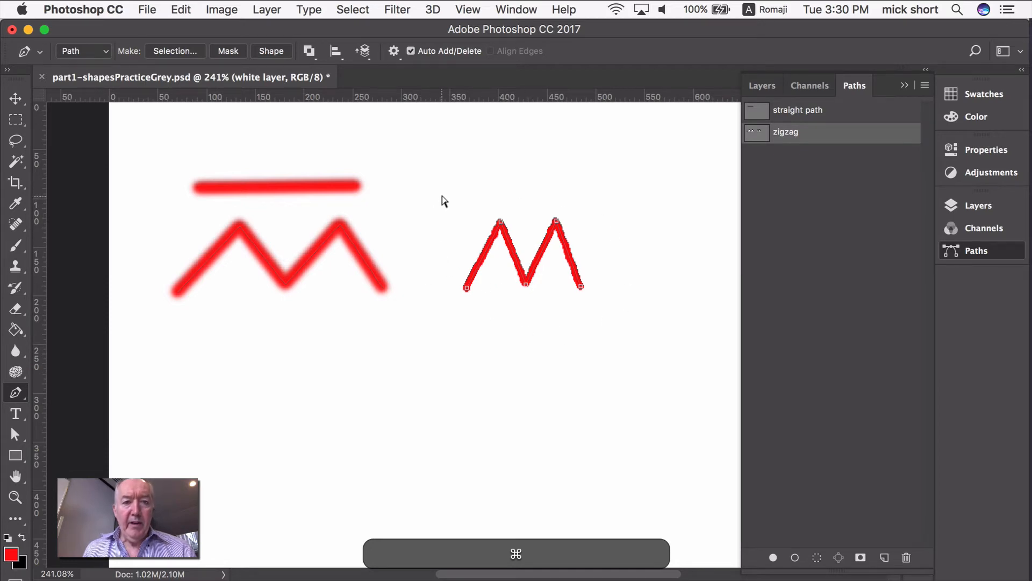
pyautogui.moveTo(466, 225); pyautogui.dragTo(627, 321)
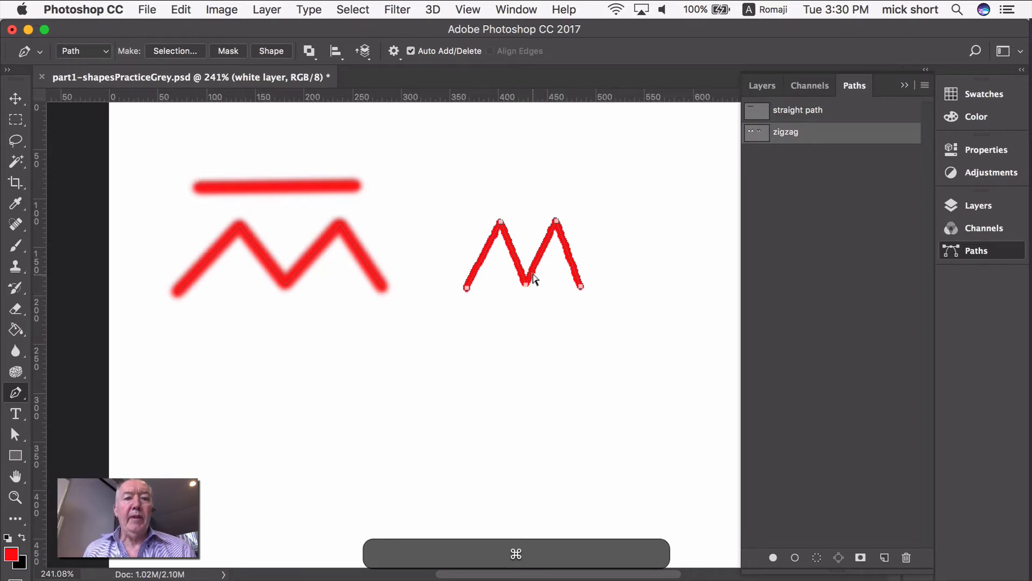
pyautogui.moveTo(532, 278); pyautogui.dragTo(600, 182)
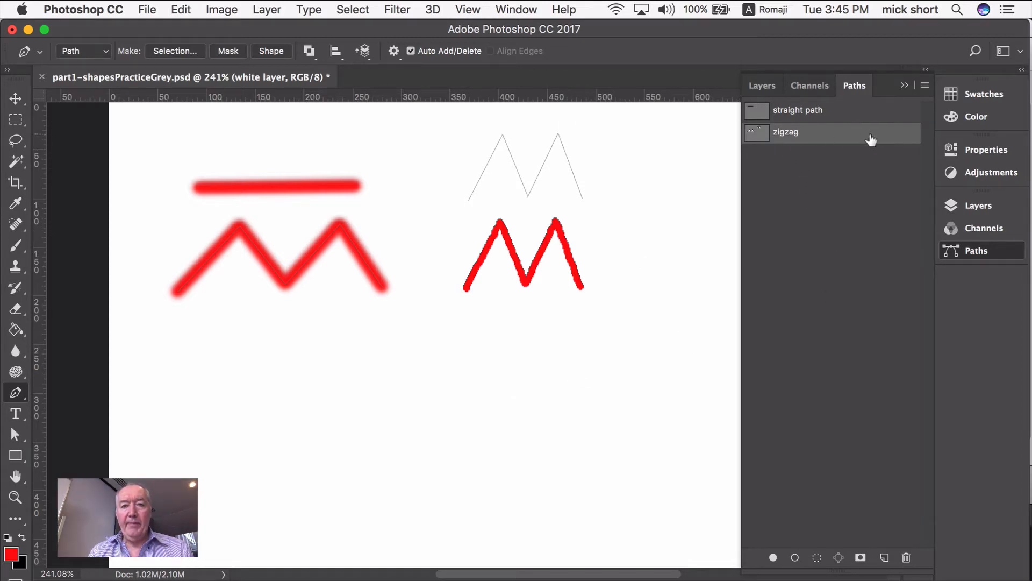
pyautogui.click(836, 173)
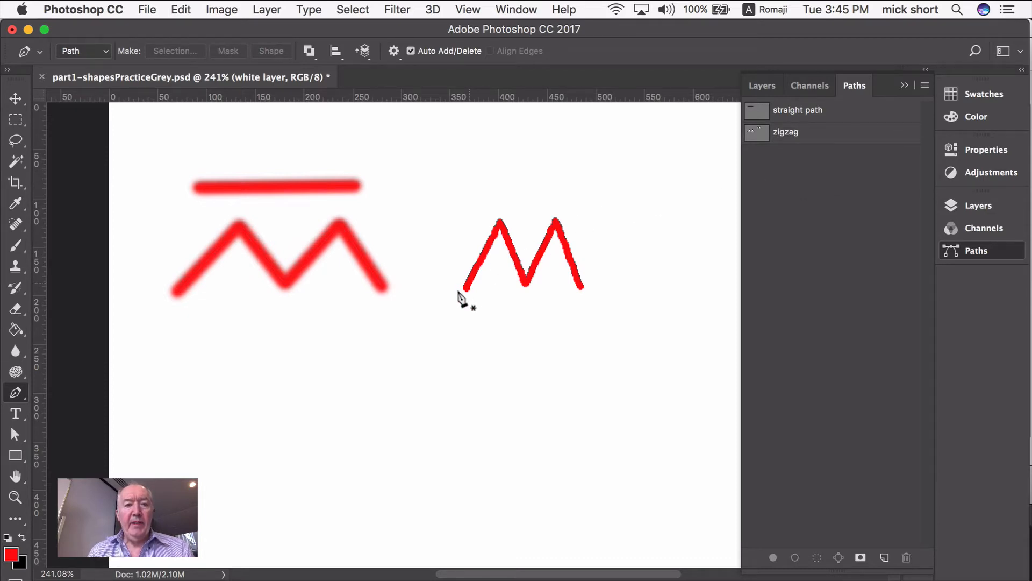
pyautogui.click(848, 134)
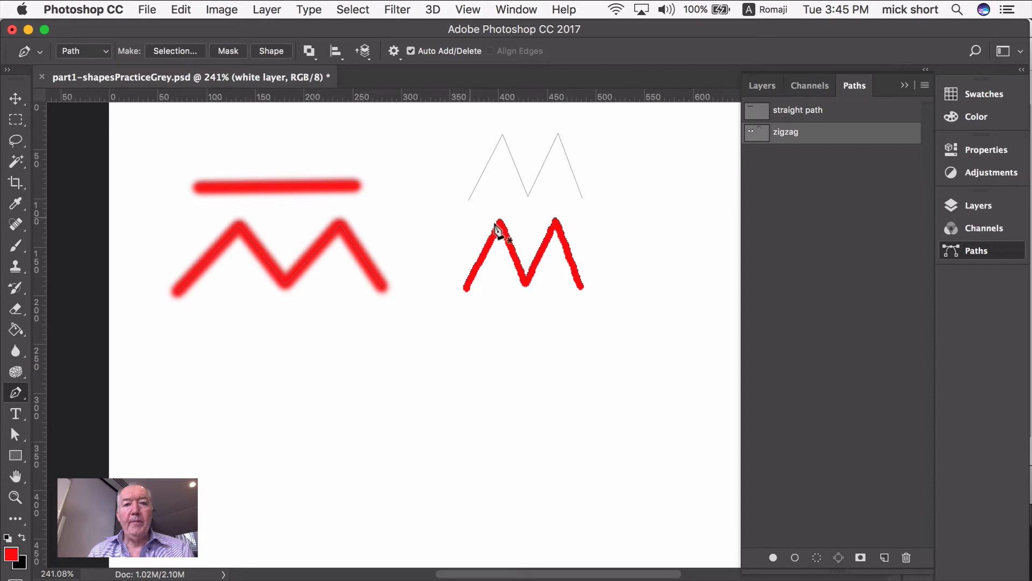
pyautogui.click(828, 178)
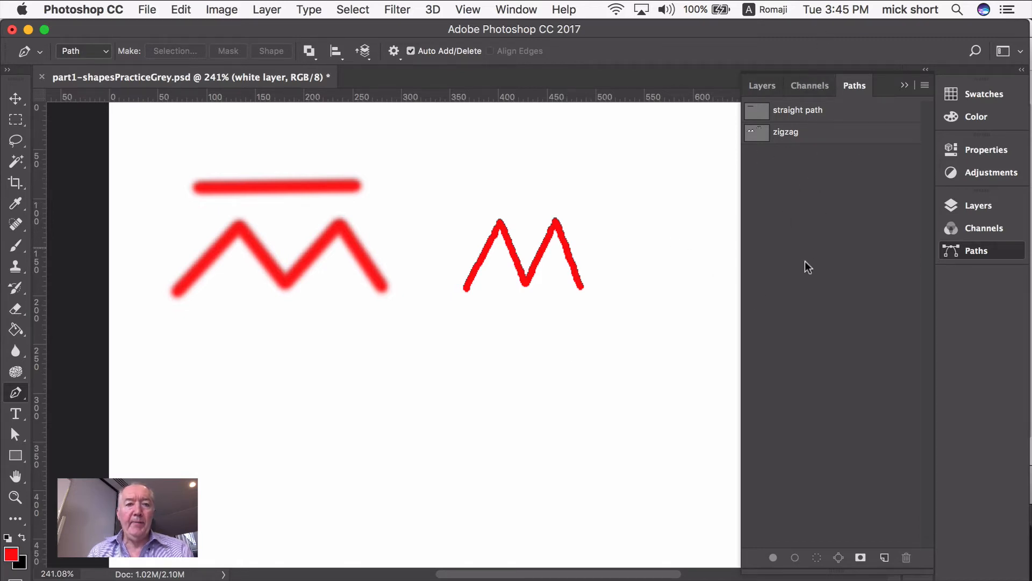
# Step: Draw a closed four-point trapezoid path, narrower at its upper edge, below the wide red zigzag
pyautogui.click(188, 400)
pyautogui.click(215, 308)
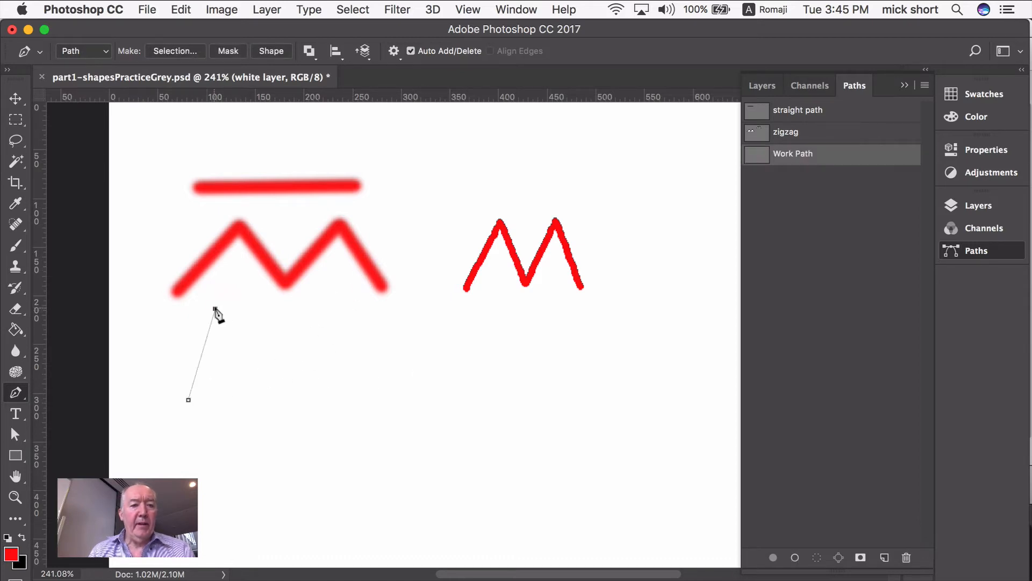
pyautogui.click(355, 306)
pyautogui.click(371, 400)
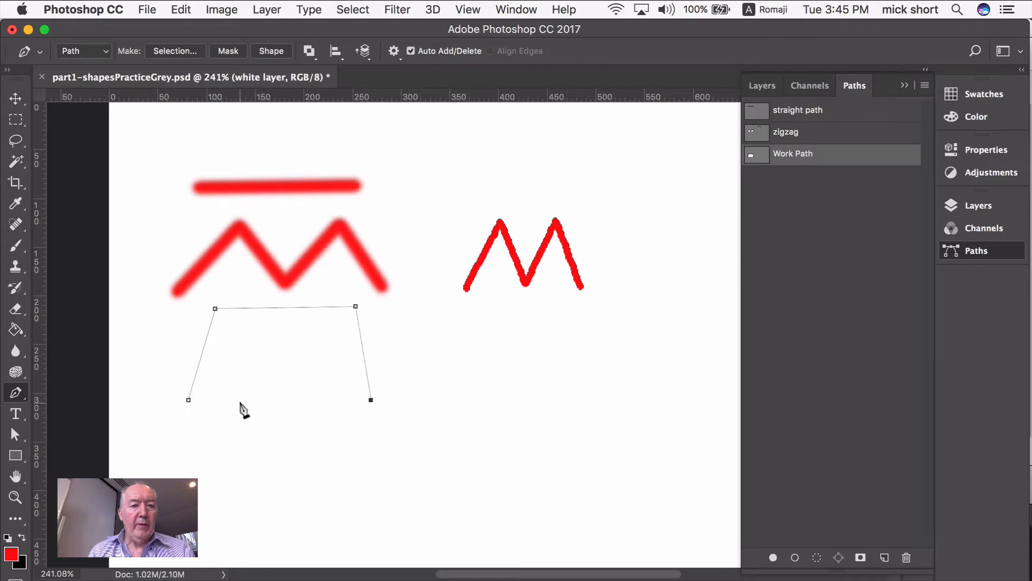
pyautogui.click(188, 400)
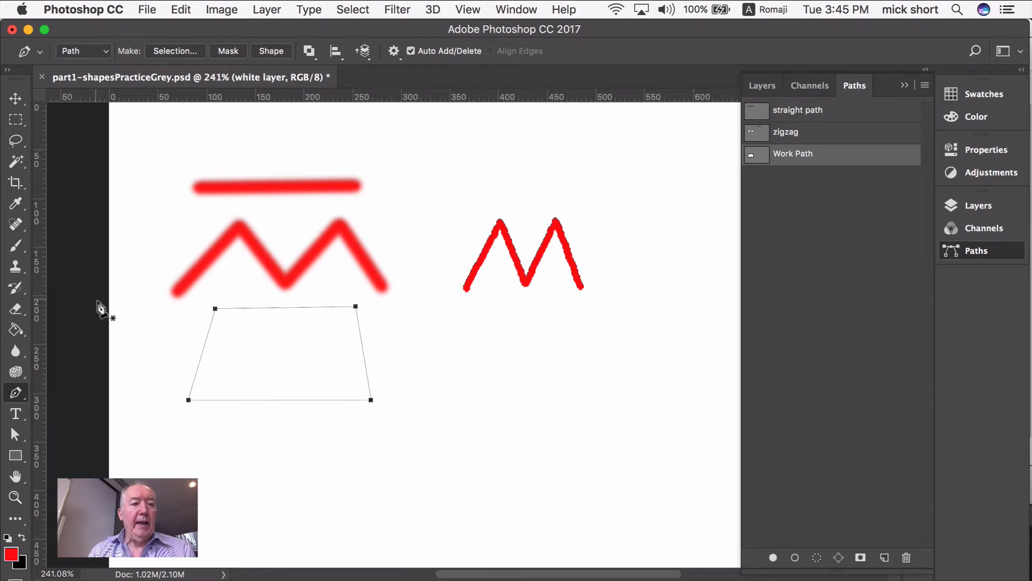
# Step: Save the trapezoid work path as "closed path" and stroke it in red
pyautogui.doubleClick(795, 160)
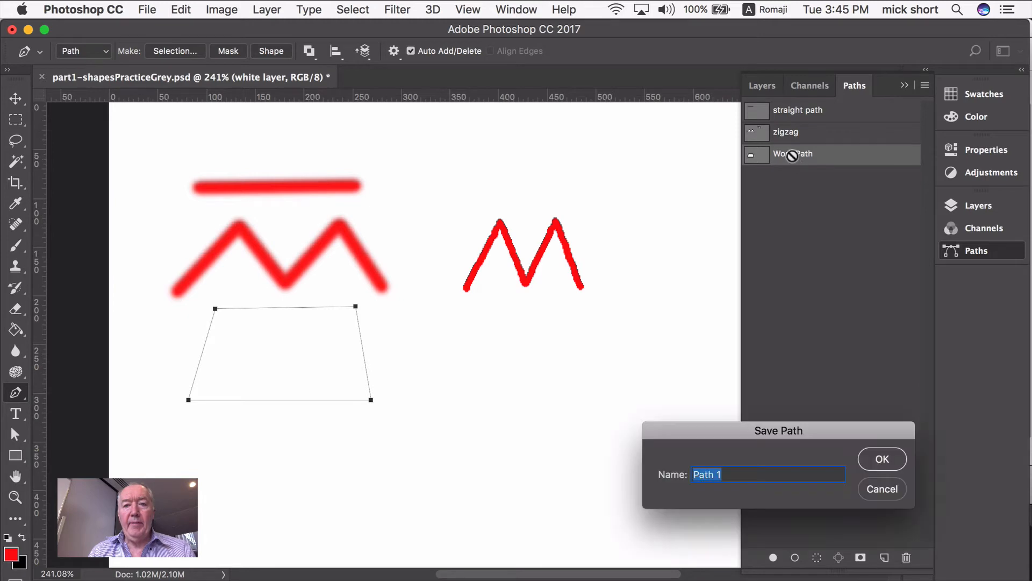
pyautogui.write('closed p')
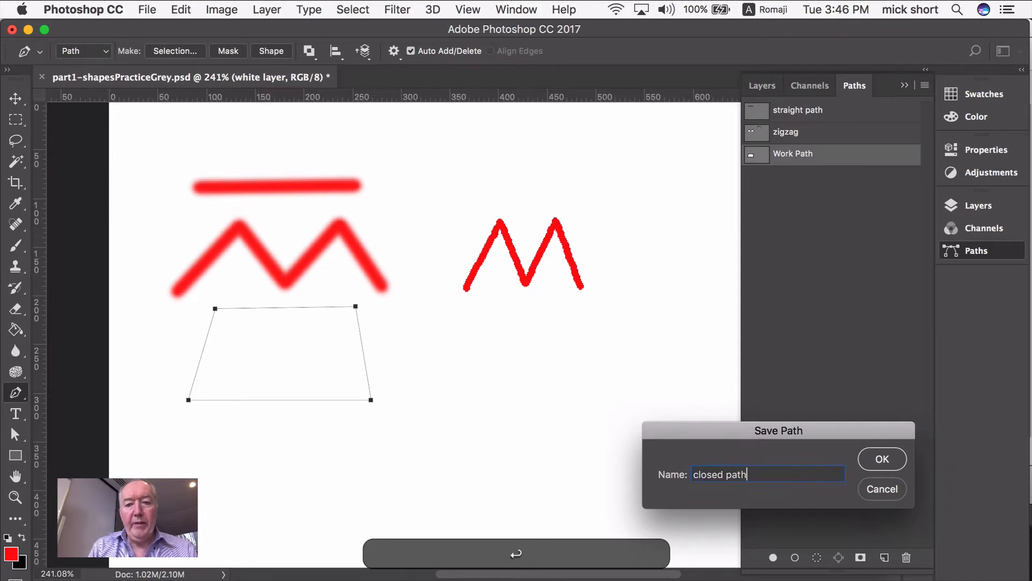
pyautogui.press('Return')
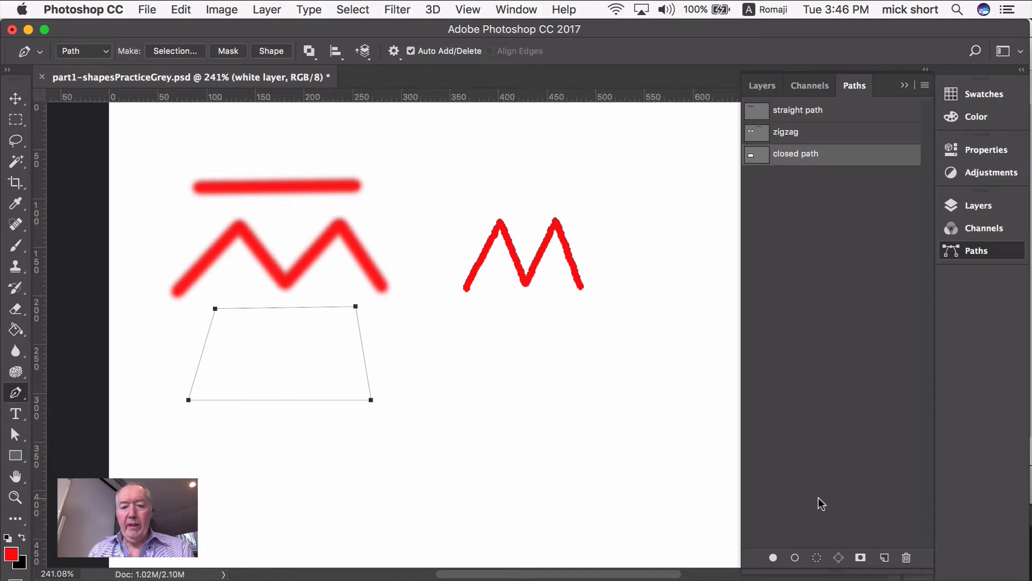
pyautogui.click(796, 558)
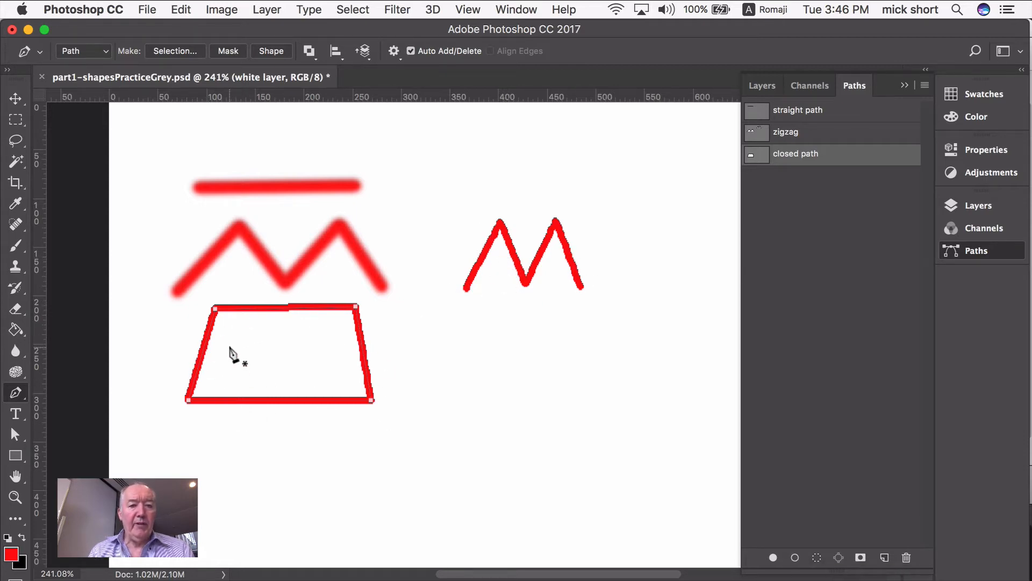
# Step: Change the foreground color to yellow, fill the trapezoid path with it, and deselect the path
pyautogui.click(10, 553)
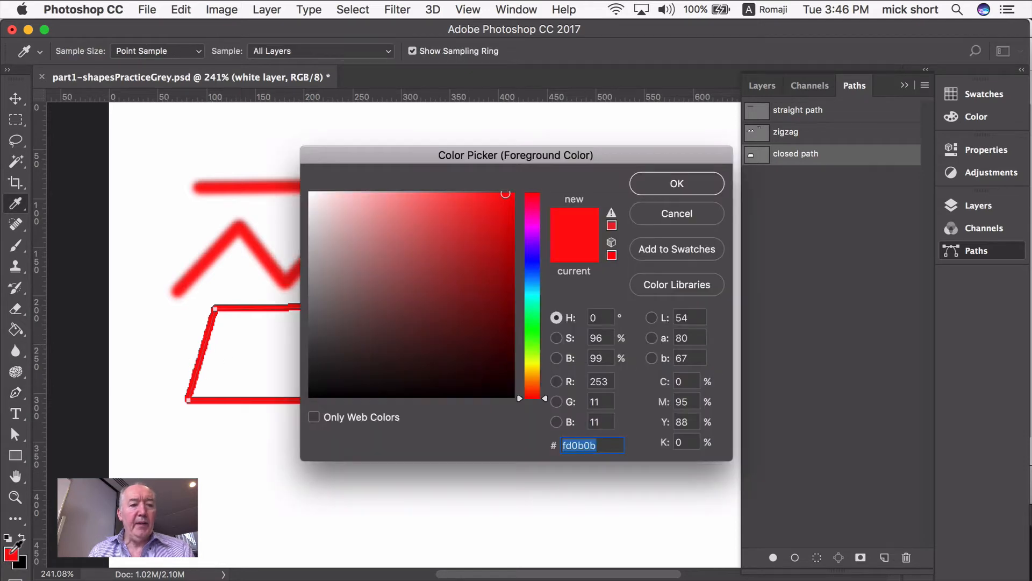
pyautogui.click(532, 368)
pyautogui.click(657, 184)
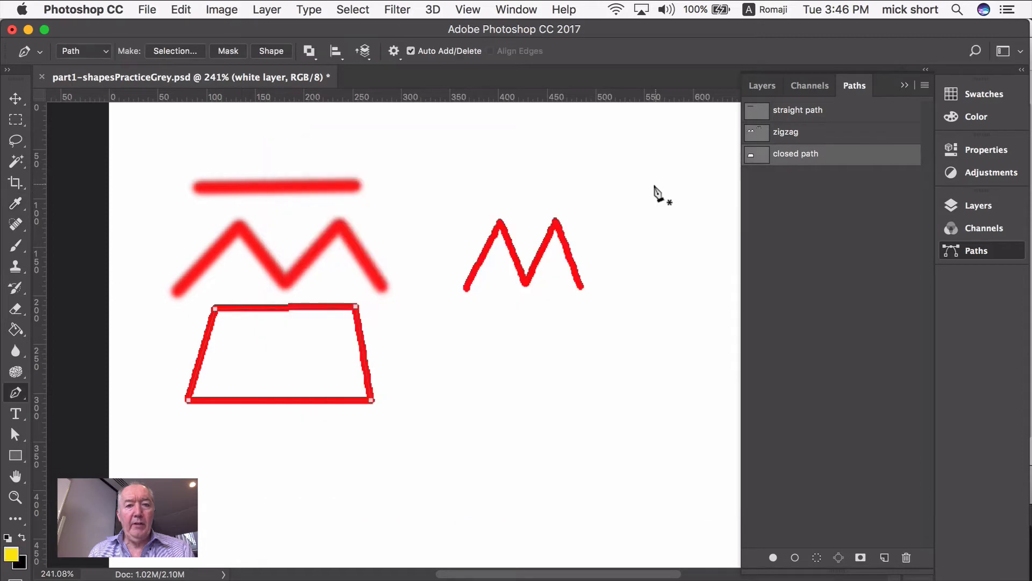
pyautogui.click(773, 559)
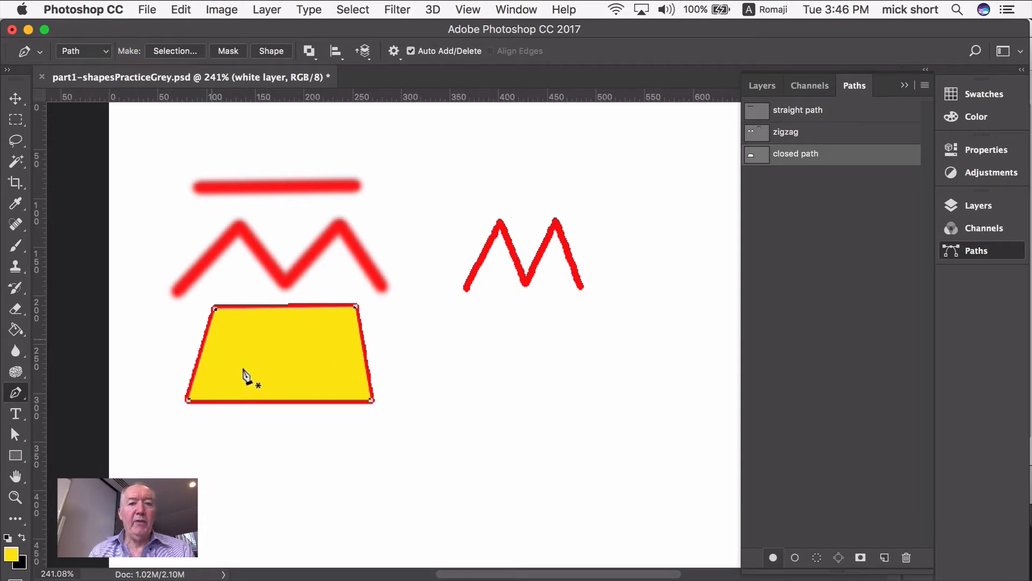
pyautogui.click(839, 251)
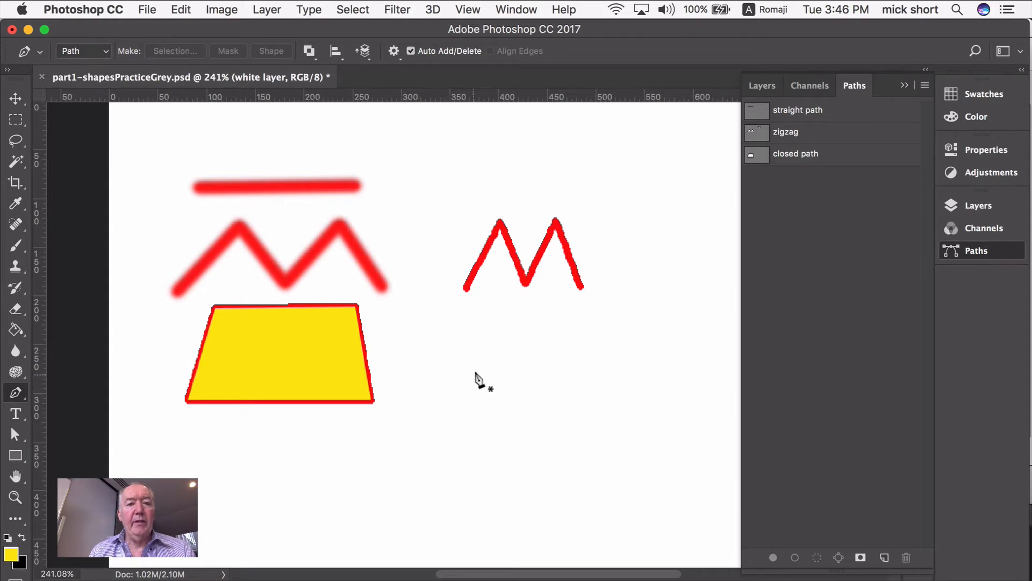
# Step: Draw a closed five-point pentagon path below the narrower red zigzag, to the right of the yellow trapezoid
pyautogui.click(514, 311)
pyautogui.click(435, 362)
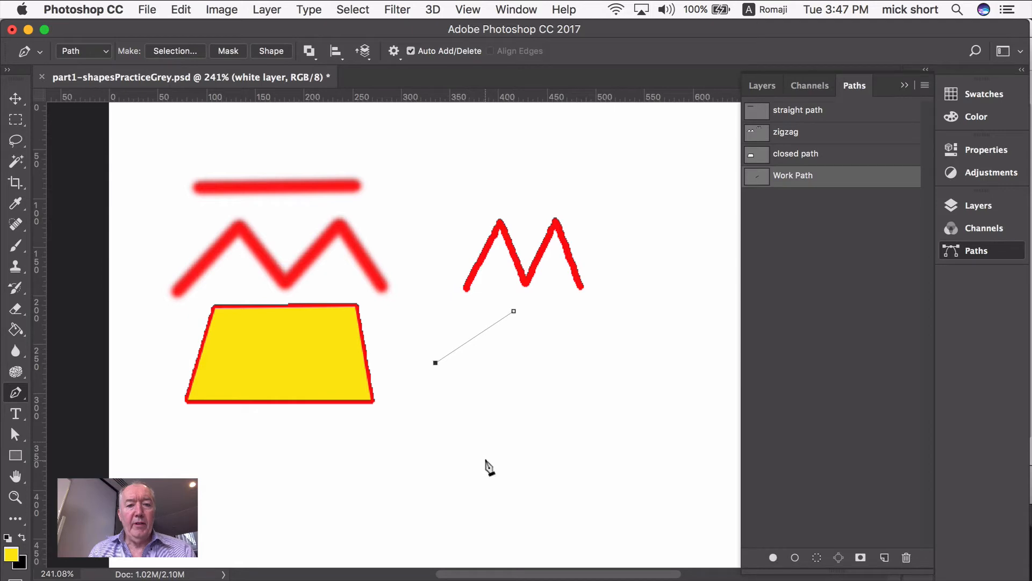
pyautogui.click(486, 461)
pyautogui.click(587, 451)
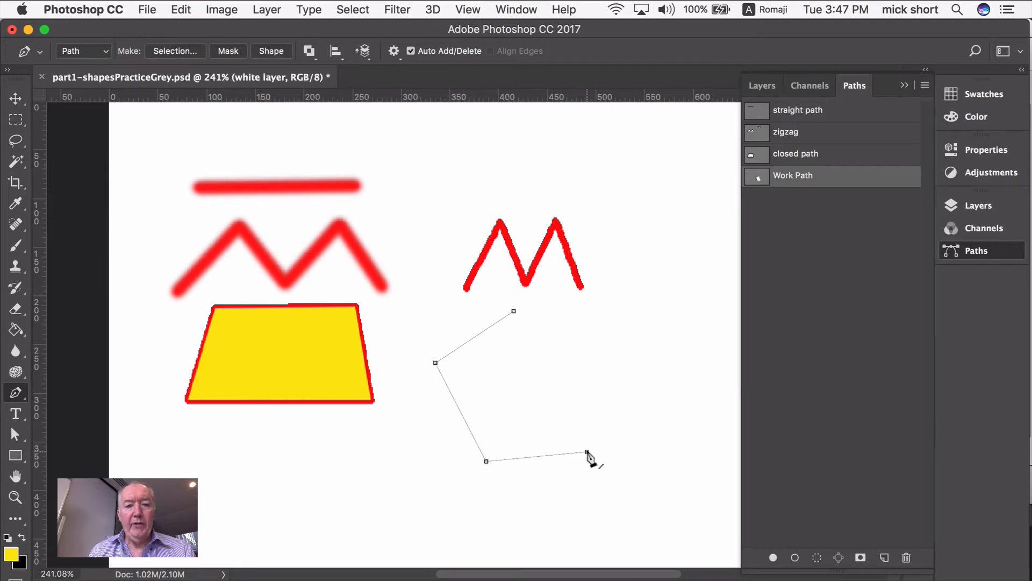
pyautogui.click(614, 350)
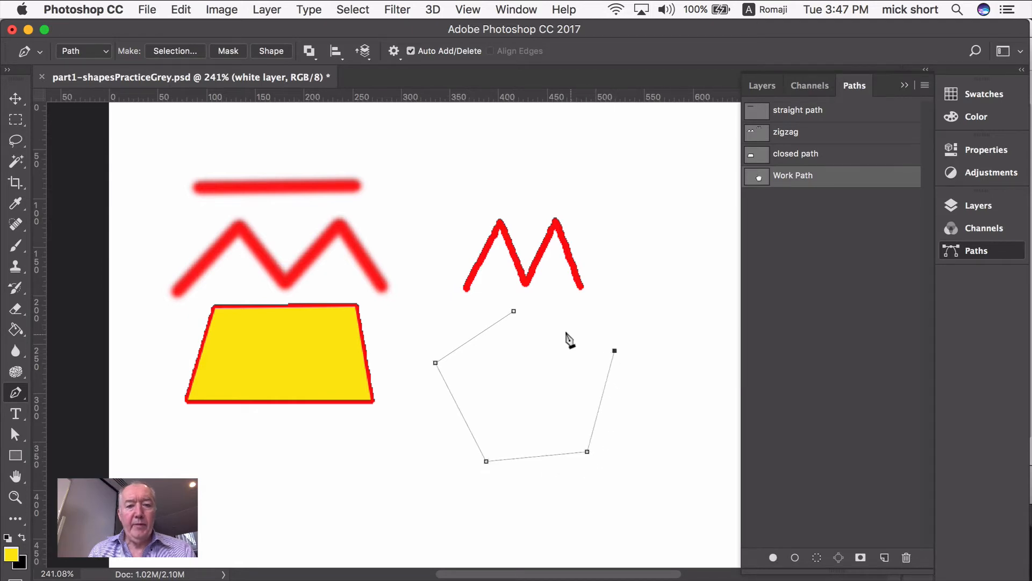
pyautogui.click(513, 311)
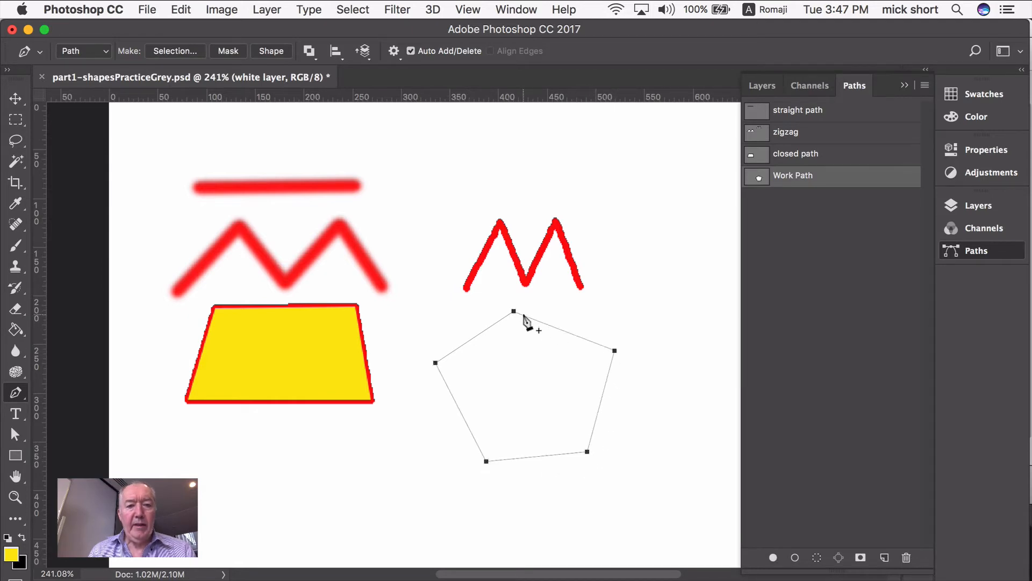
# Step: Save the five-sided work path as "pentagon"
pyautogui.doubleClick(797, 177)
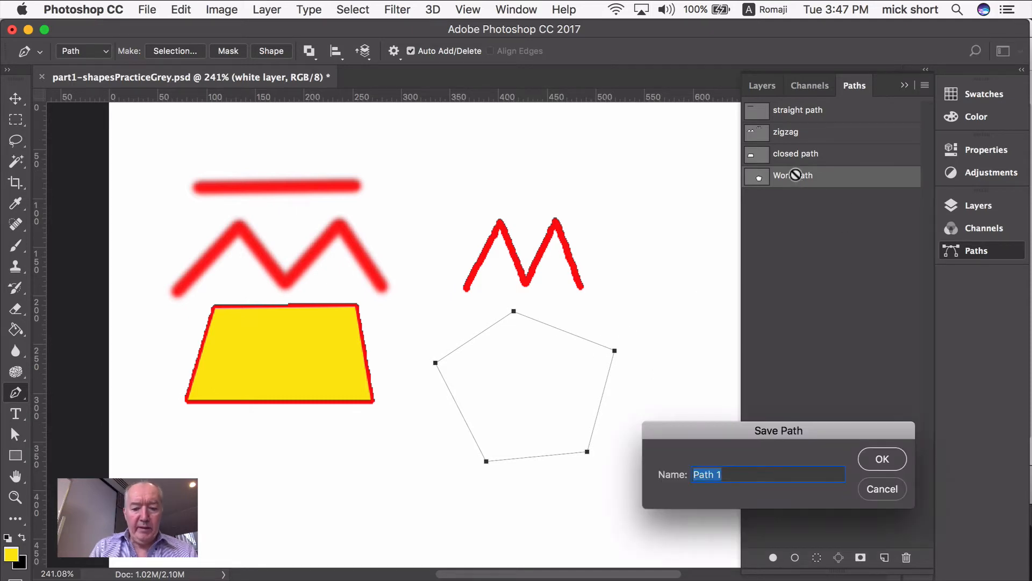
pyautogui.write('pentagon')
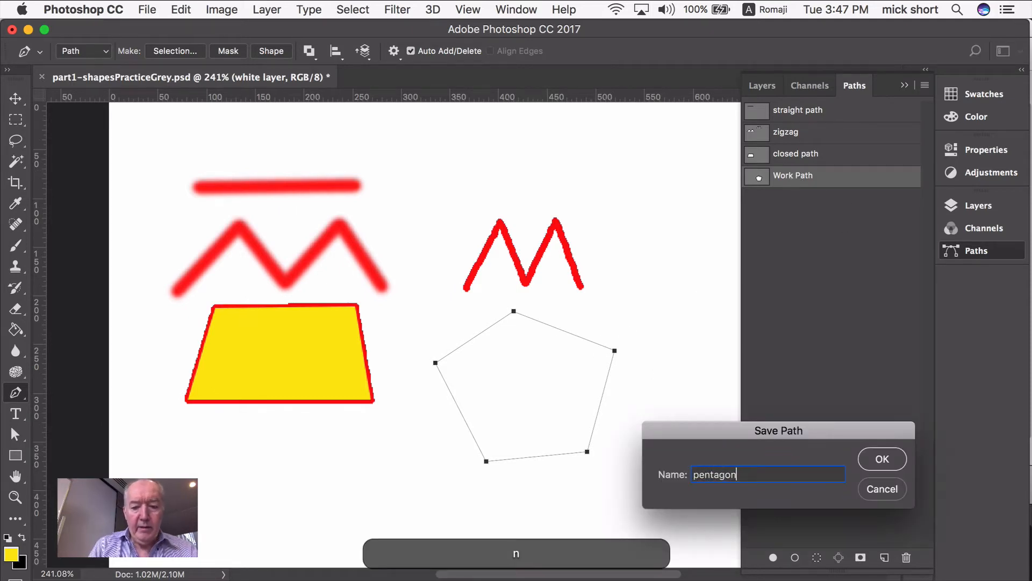
pyautogui.press('Return')
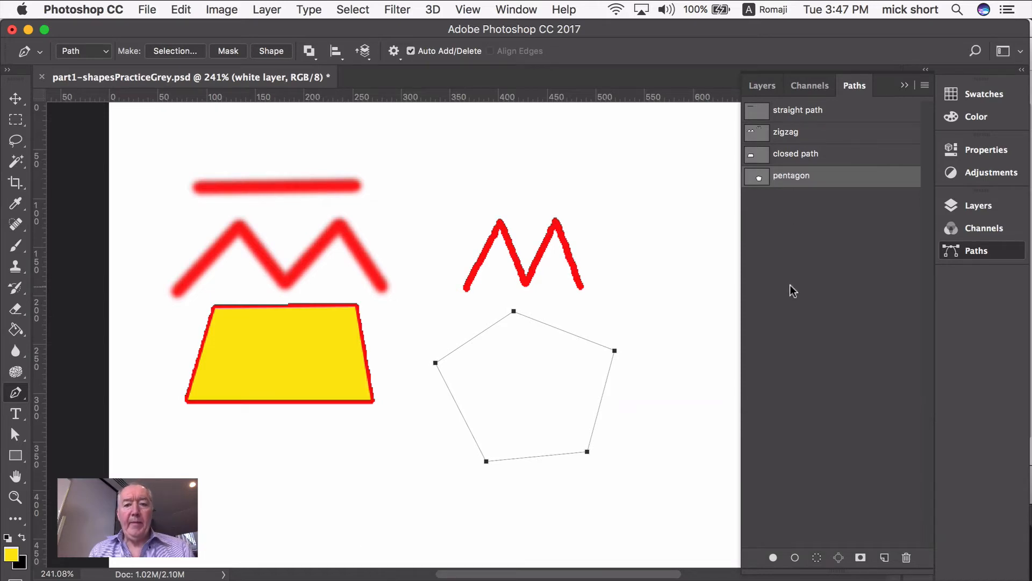
# Step: Load the pentagon path as a selection and paint inside its edges in yellow with a 100-pixel brush, leaving the middle lighter
pyautogui.click(818, 560)
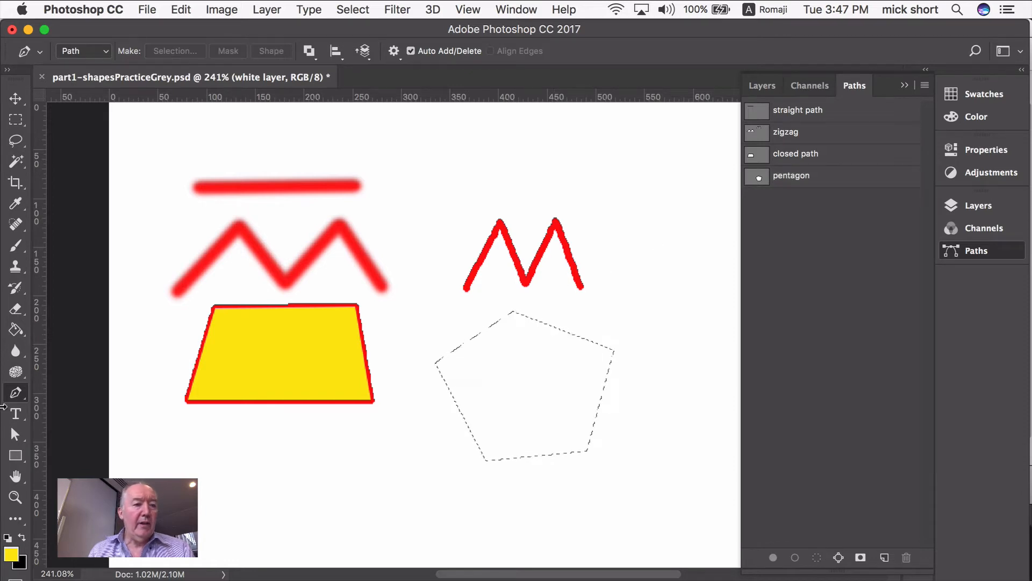
pyautogui.click(15, 249)
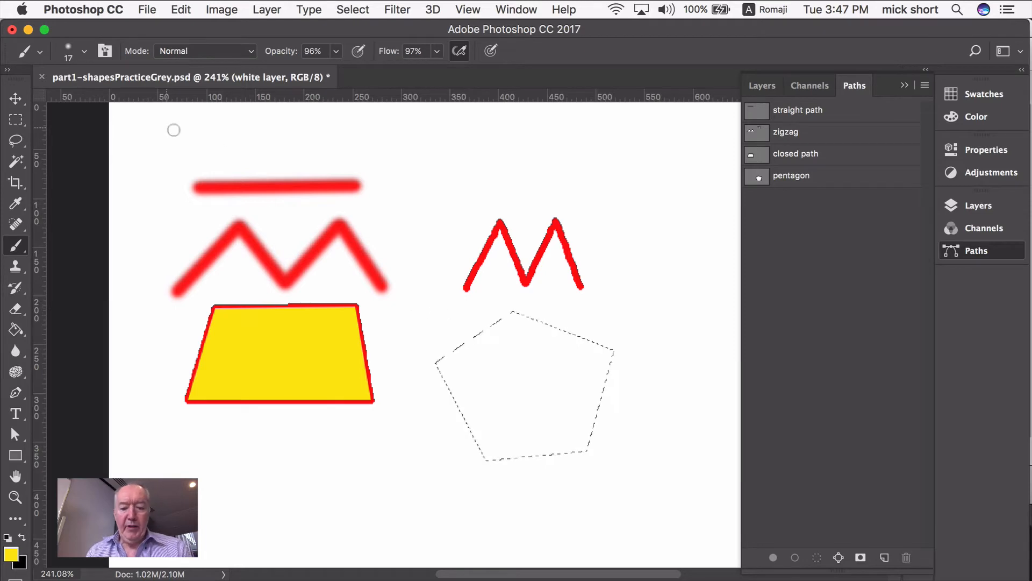
pyautogui.press(']')
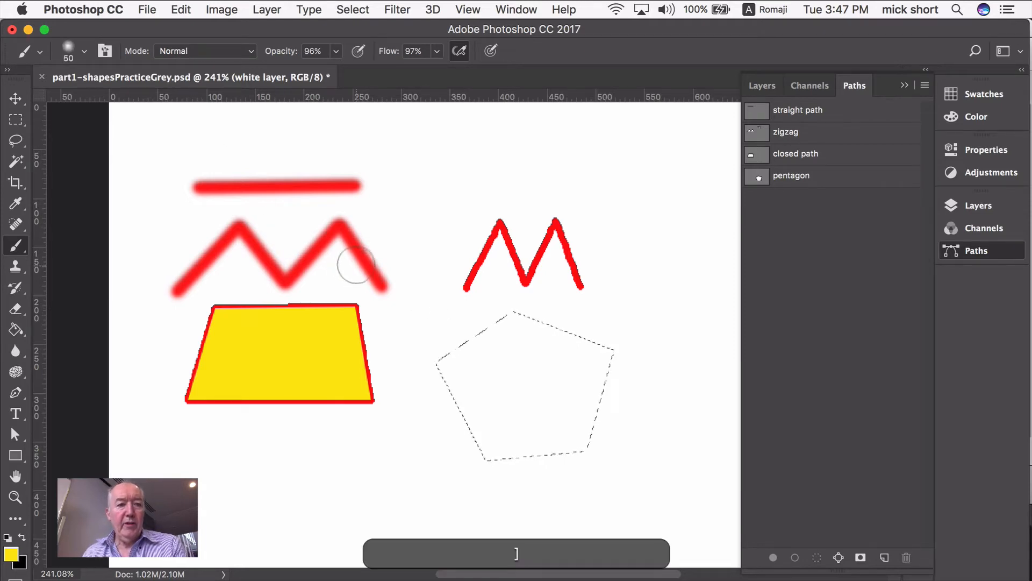
pyautogui.press(']')
pyautogui.press(']')
pyautogui.press(']')
pyautogui.press(']')
pyautogui.press(']')
pyautogui.press(']')
pyautogui.press(']')
pyautogui.press(']')
pyautogui.moveTo(460, 390)
pyautogui.mouseDown()
pyautogui.moveTo(485, 326)
pyautogui.moveTo(484, 357)
pyautogui.moveTo(599, 334)
pyautogui.moveTo(592, 495)
pyautogui.moveTo(437, 463)
pyautogui.mouseUp()
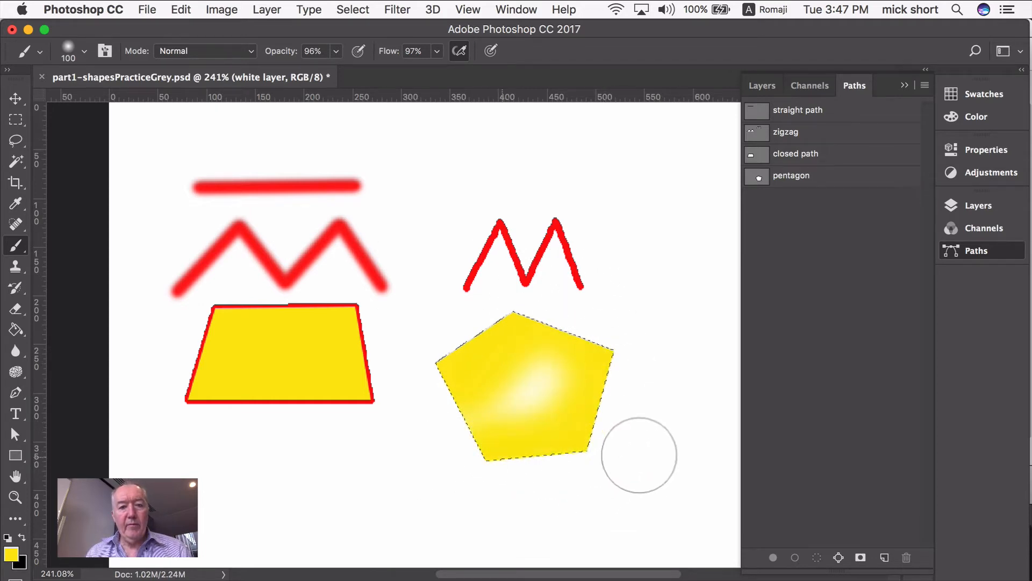
# Step: Change the foreground color to dark yellow #9e8409 and paint around the inner edges of the pentagon selection
pyautogui.click(13, 554)
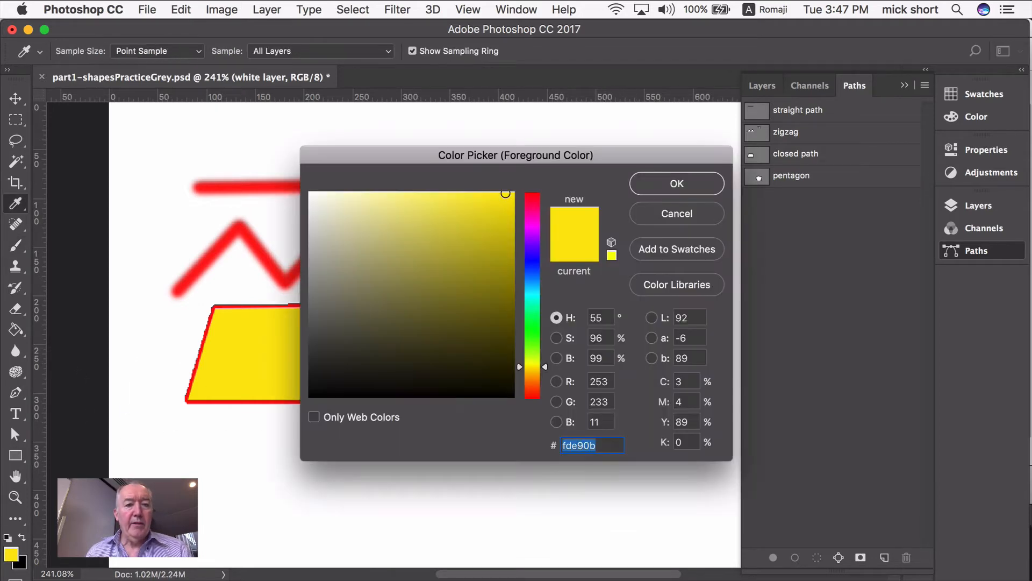
pyautogui.click(504, 270)
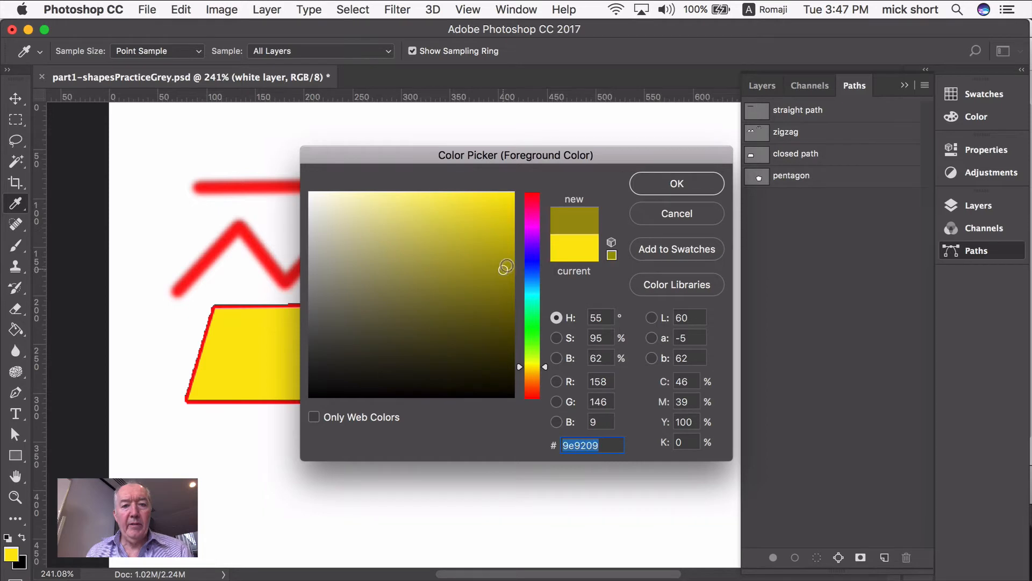
pyautogui.click(524, 379)
pyautogui.moveTo(522, 372); pyautogui.dragTo(521, 369)
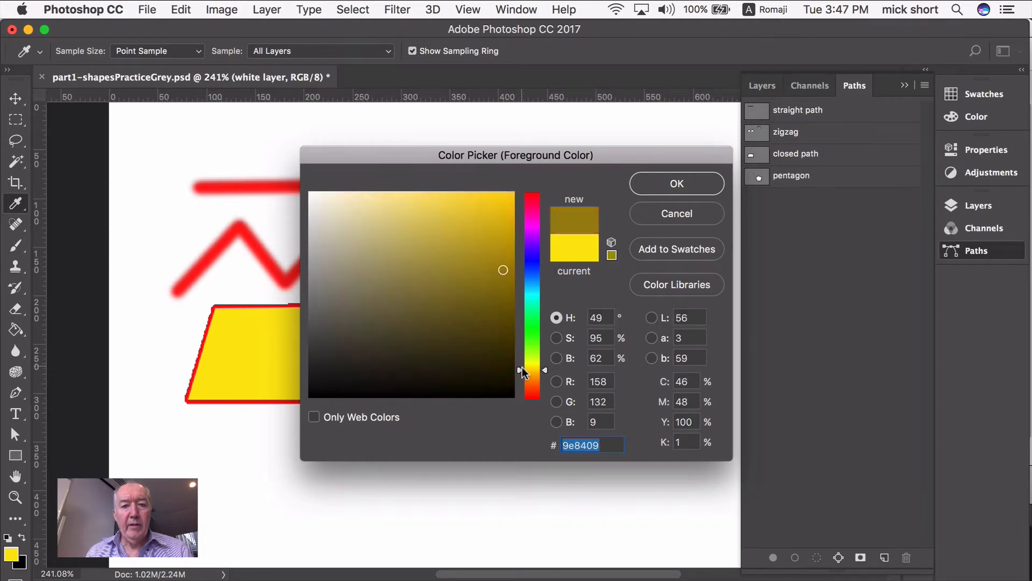
pyautogui.click(680, 185)
pyautogui.moveTo(604, 468)
pyautogui.mouseDown()
pyautogui.moveTo(622, 380)
pyautogui.moveTo(634, 473)
pyautogui.moveTo(434, 490)
pyautogui.moveTo(376, 316)
pyautogui.moveTo(511, 292)
pyautogui.moveTo(611, 362)
pyautogui.moveTo(590, 362)
pyautogui.mouseUp()
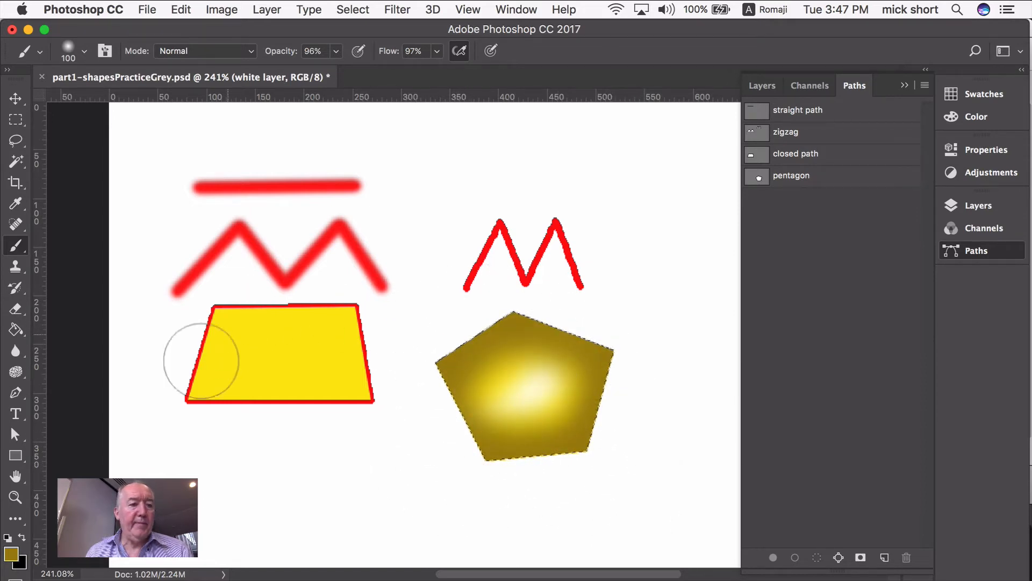
# Step: Change the foreground color to orange #f5952e, paint over the whole pentagon selection, and deselect it
pyautogui.click(11, 554)
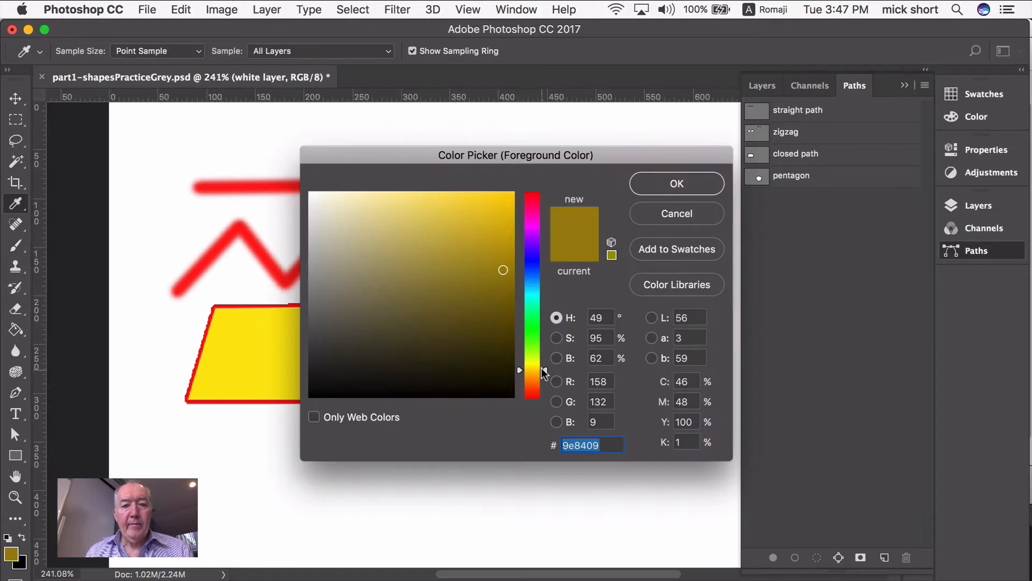
pyautogui.moveTo(543, 371); pyautogui.dragTo(543, 381)
pyautogui.click(472, 195)
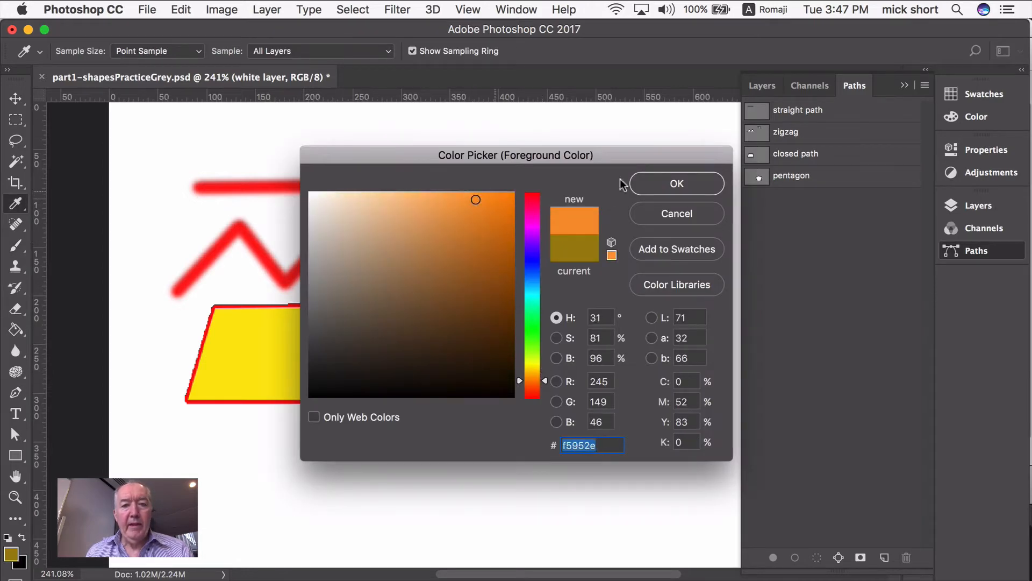
pyautogui.click(702, 183)
pyautogui.moveTo(500, 390)
pyautogui.mouseDown()
pyautogui.moveTo(528, 361)
pyautogui.moveTo(545, 378)
pyautogui.moveTo(487, 346)
pyautogui.moveTo(607, 374)
pyautogui.moveTo(488, 439)
pyautogui.moveTo(459, 422)
pyautogui.moveTo(484, 377)
pyautogui.mouseUp()
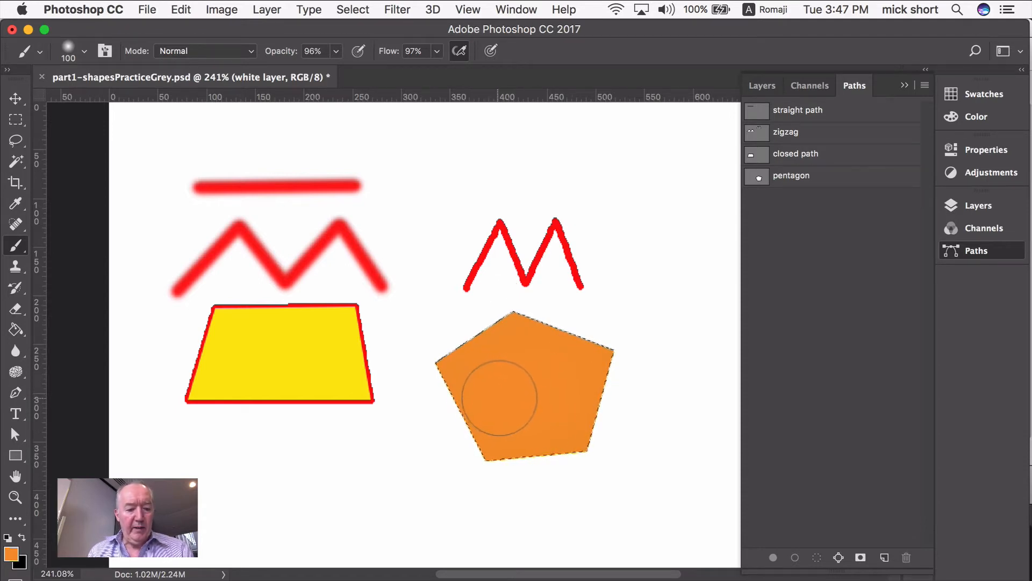
pyautogui.press('super+d')
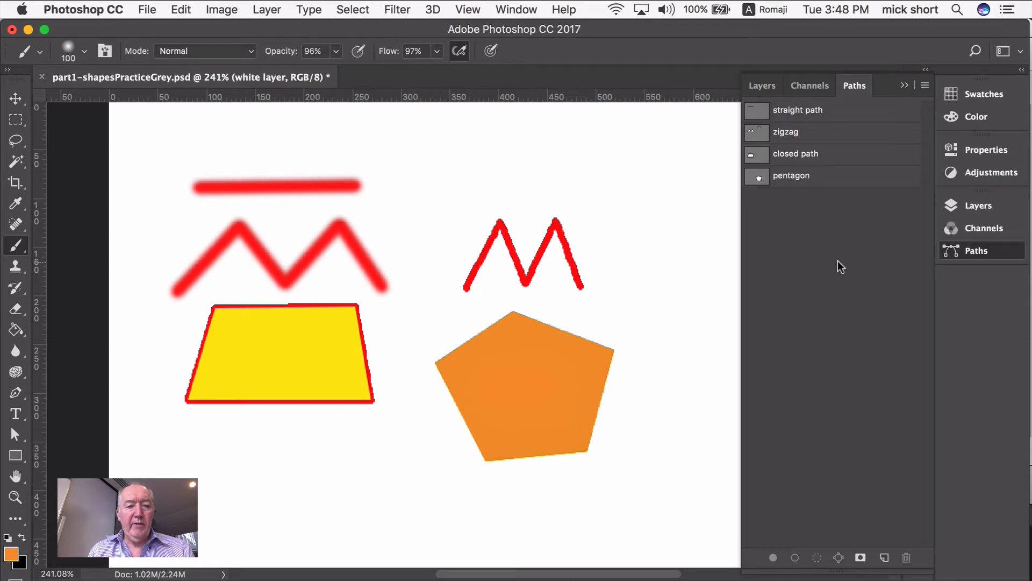
# Step: Move all five anchor points of the pentagon path outward to enlarge it around the orange shape, and deselect the path
pyautogui.click(828, 180)
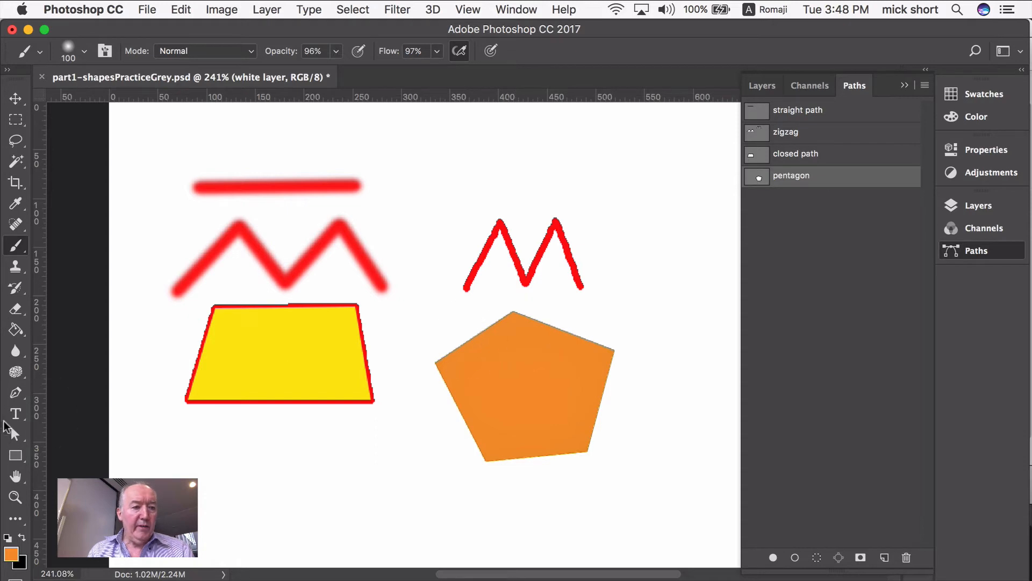
pyautogui.click(16, 393)
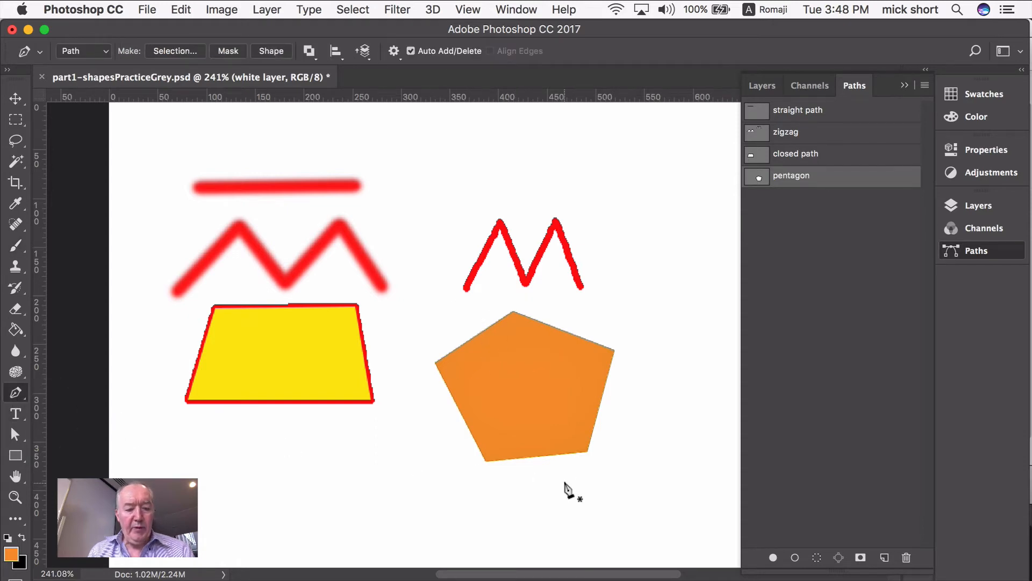
pyautogui.press('super')
pyautogui.keyDown('super'); pyautogui.click(490, 461); pyautogui.keyUp('super')
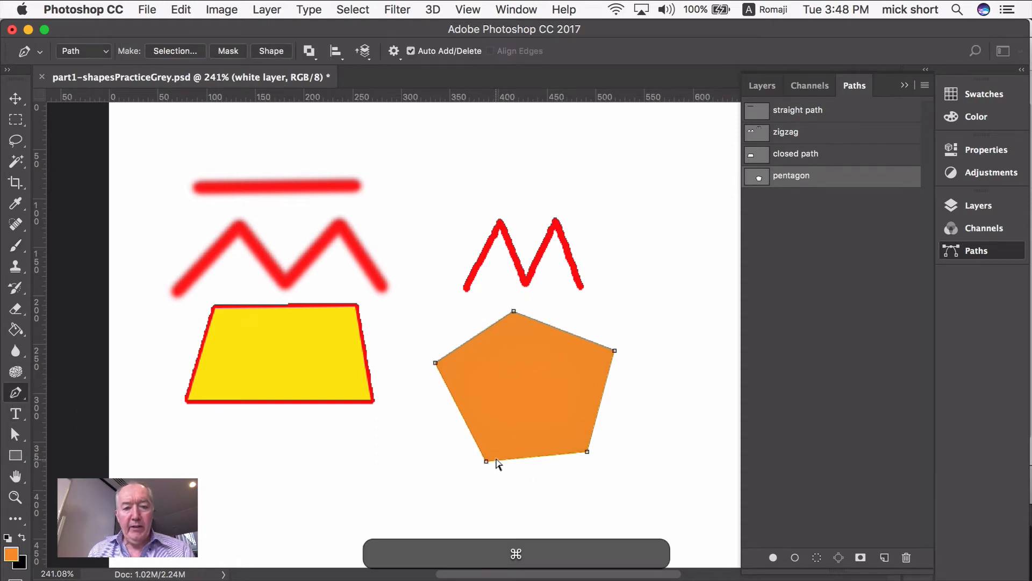
pyautogui.moveTo(486, 460); pyautogui.dragTo(479, 477)
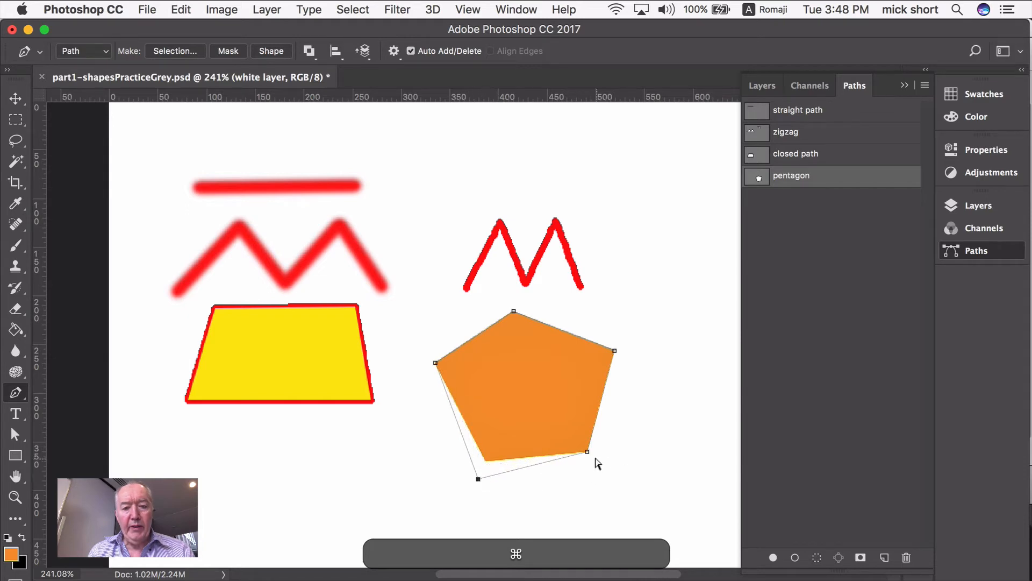
pyautogui.moveTo(587, 453); pyautogui.dragTo(609, 471)
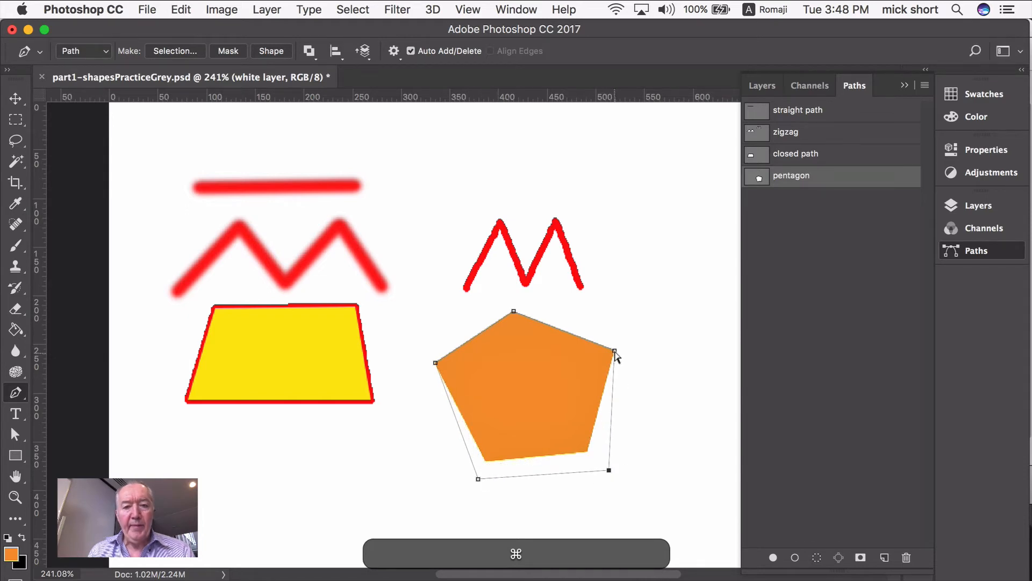
pyautogui.moveTo(615, 351); pyautogui.dragTo(629, 330)
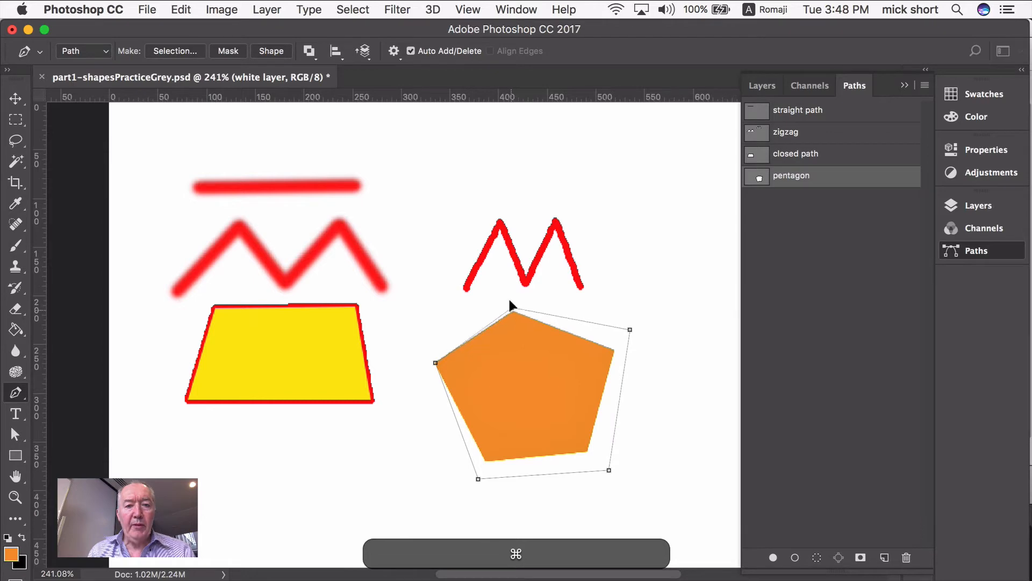
pyautogui.moveTo(510, 302); pyautogui.dragTo(507, 280)
pyautogui.moveTo(436, 363); pyautogui.dragTo(410, 350)
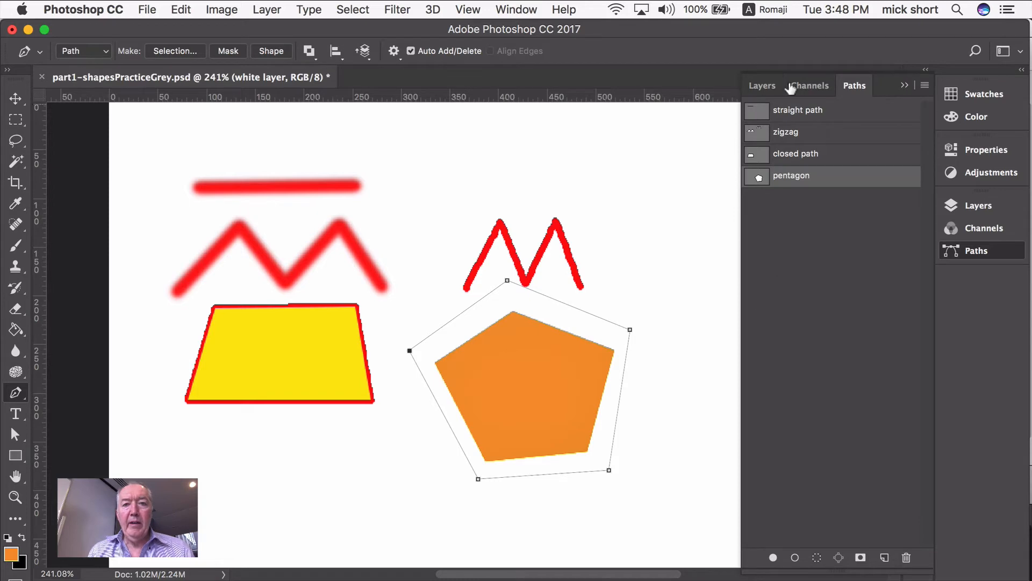
pyautogui.click(792, 238)
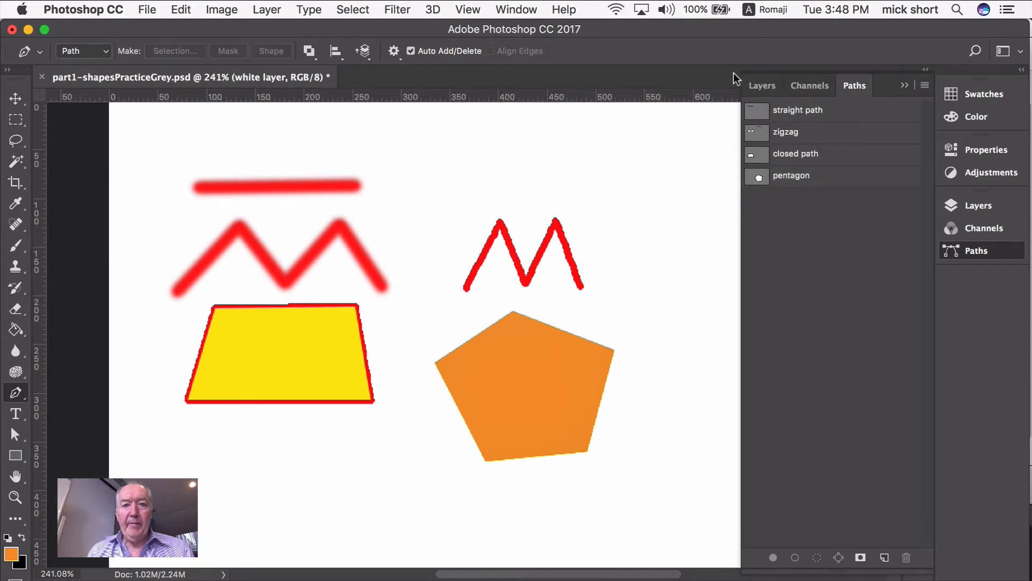
# Step: Hide the white layer and add a new layer named "paintlayer" above it
pyautogui.click(759, 85)
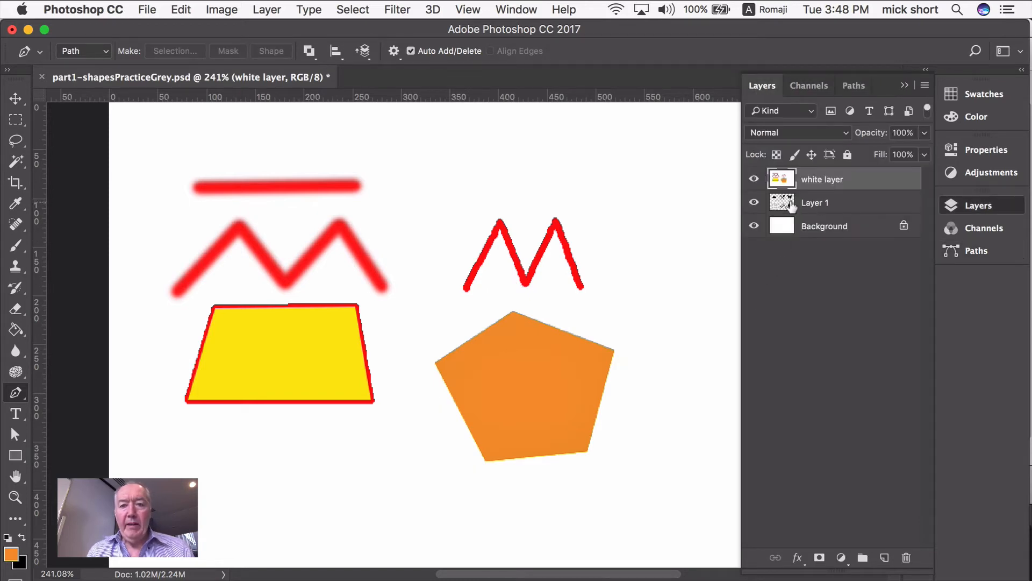
pyautogui.click(754, 179)
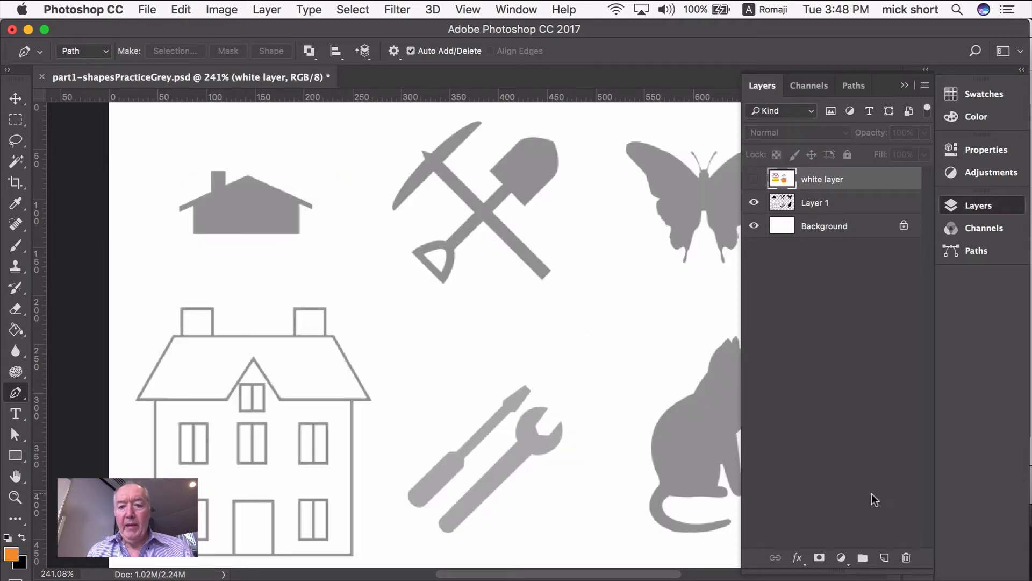
pyautogui.click(884, 559)
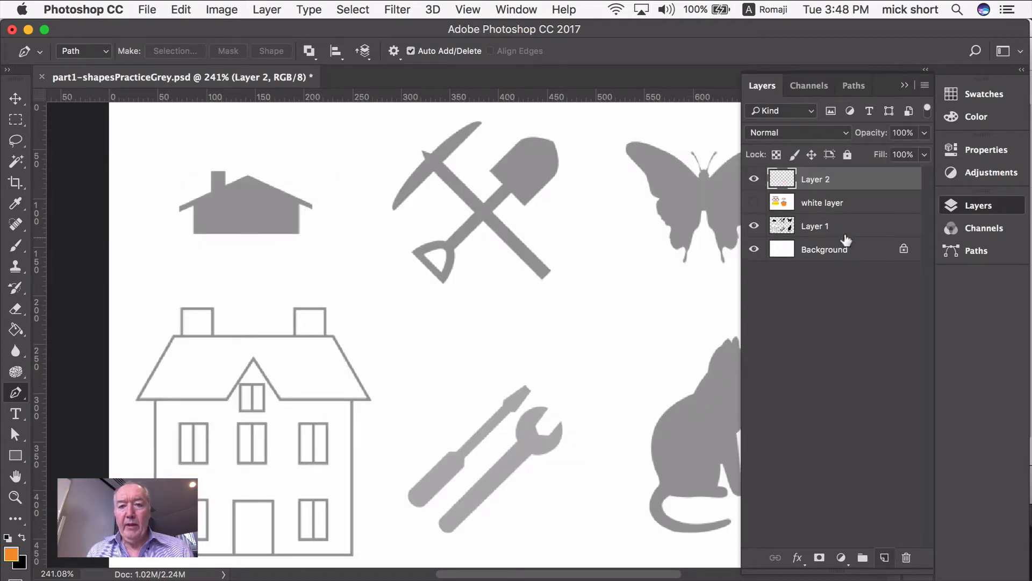
pyautogui.doubleClick(817, 180)
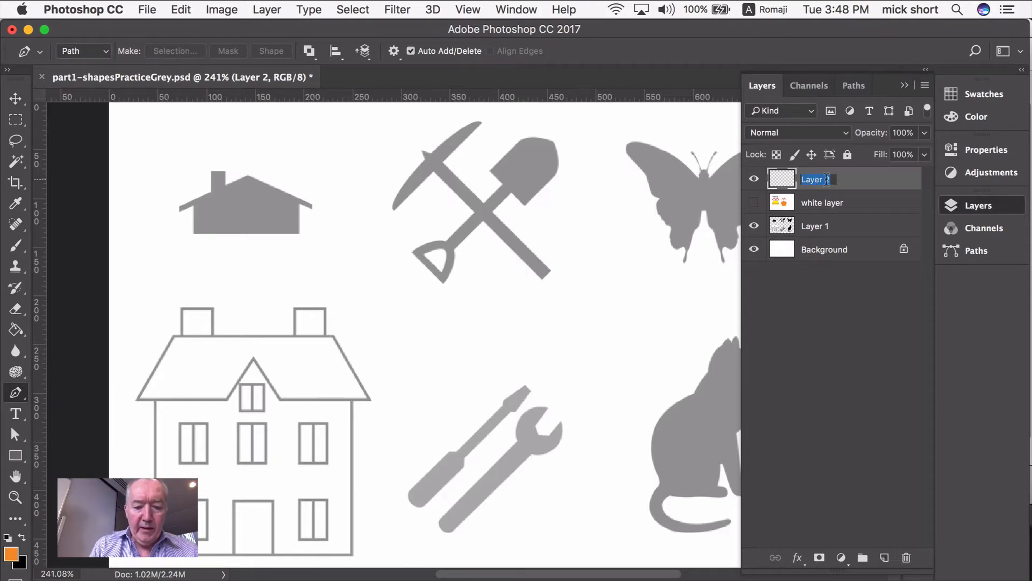
pyautogui.write('paintl')
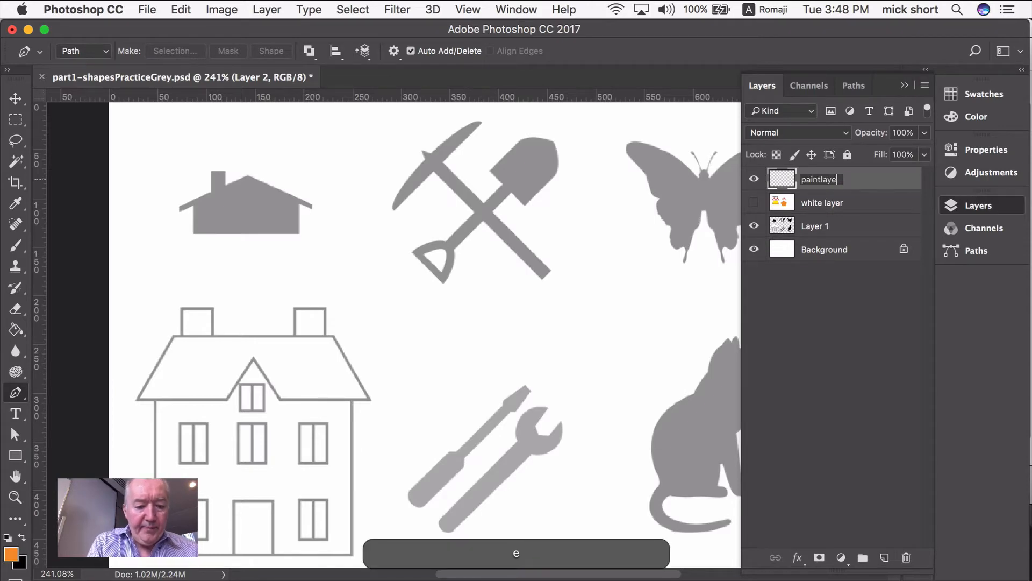
pyautogui.press('Return')
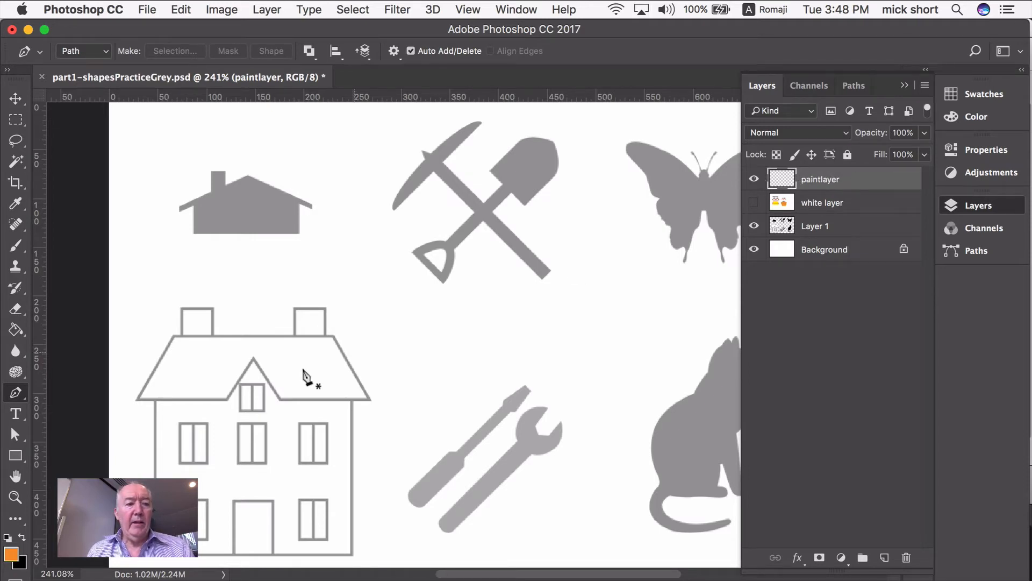
# Step: Start a Pen tool path at the lower corner of the small grey house's left eave and trace up the roof slope to the chimney base
pyautogui.click(16, 497)
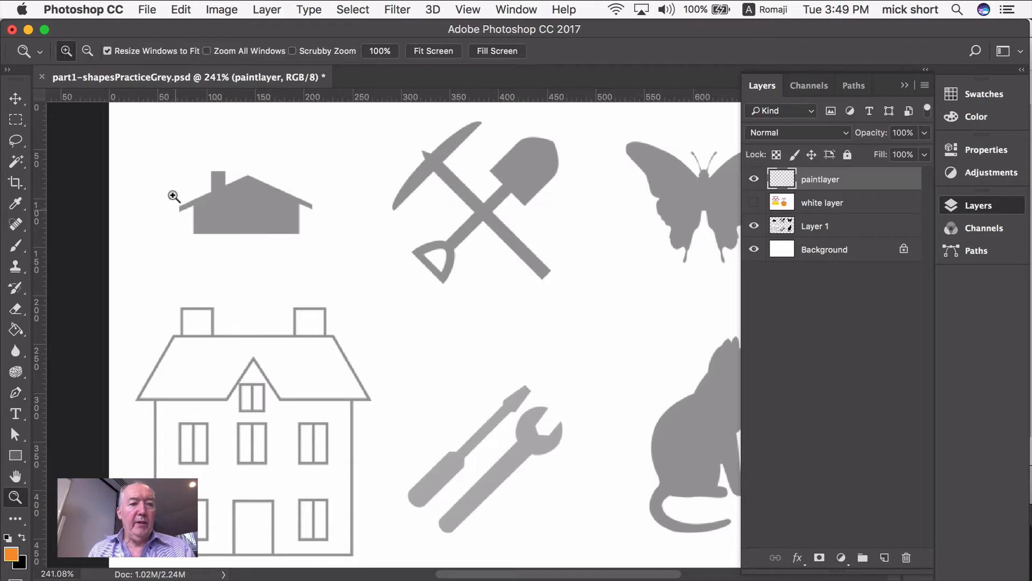
pyautogui.moveTo(150, 143); pyautogui.dragTo(392, 291)
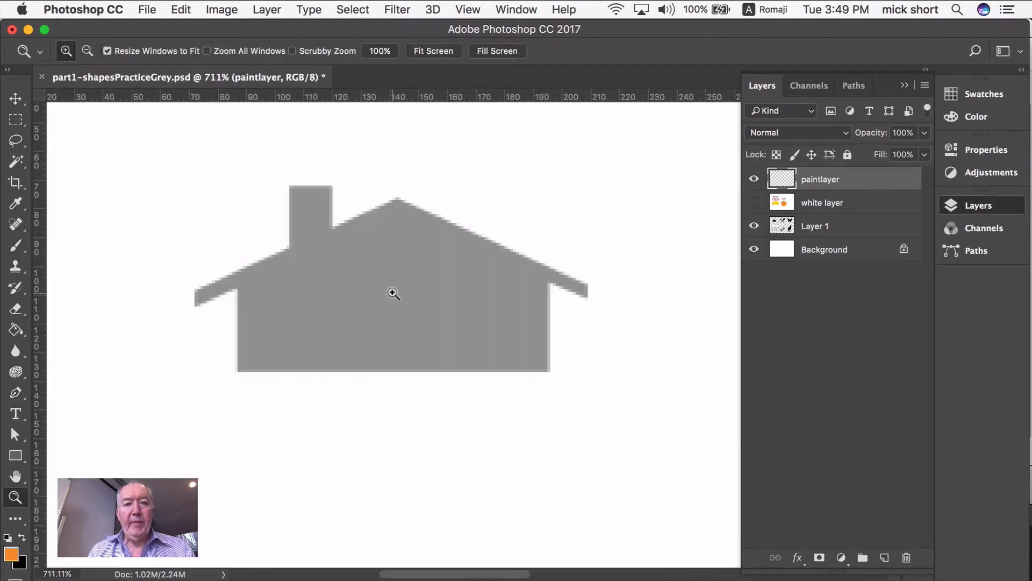
pyautogui.click(16, 392)
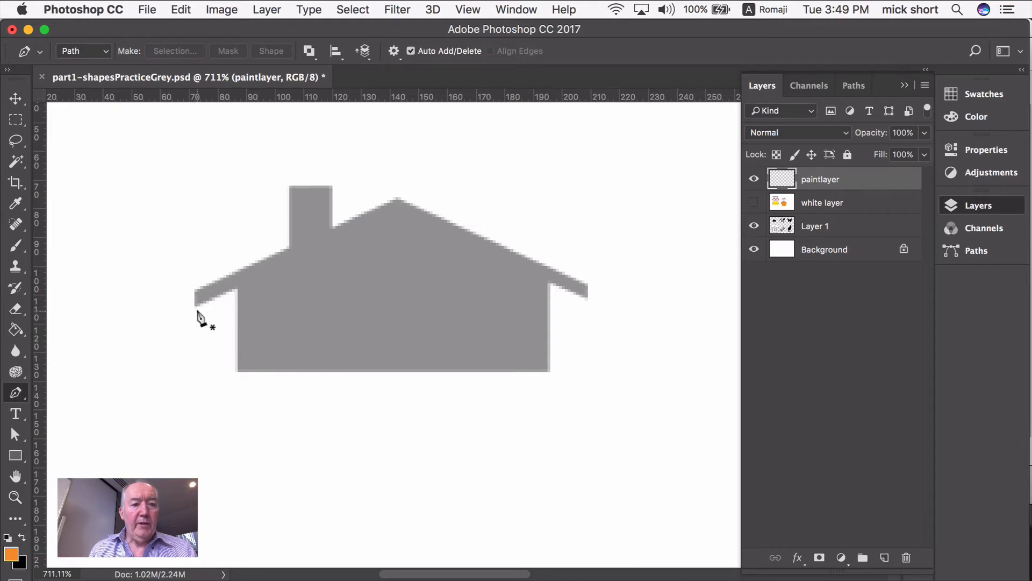
pyautogui.click(15, 497)
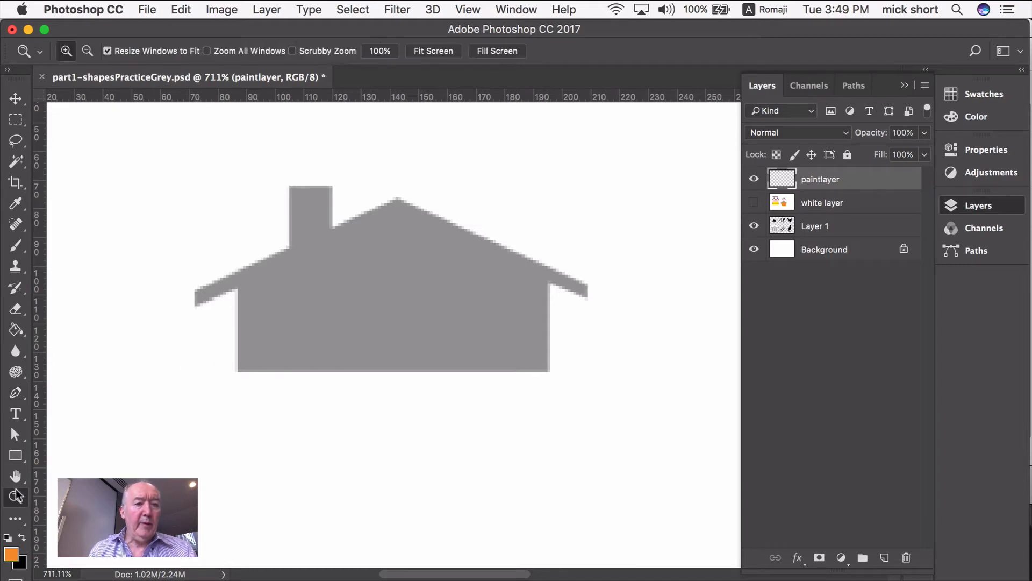
pyautogui.moveTo(170, 164); pyautogui.dragTo(605, 430)
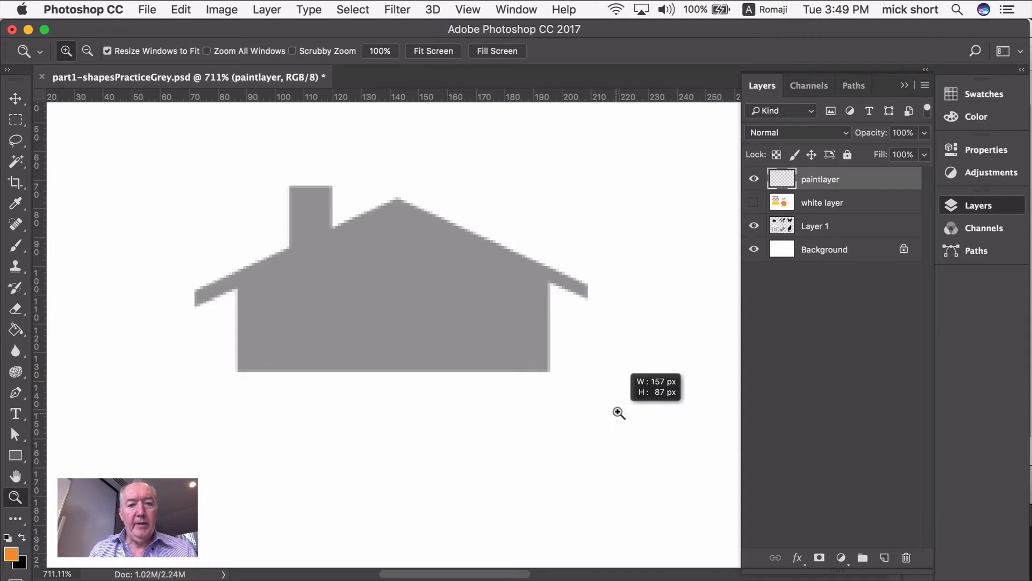
pyautogui.click(906, 85)
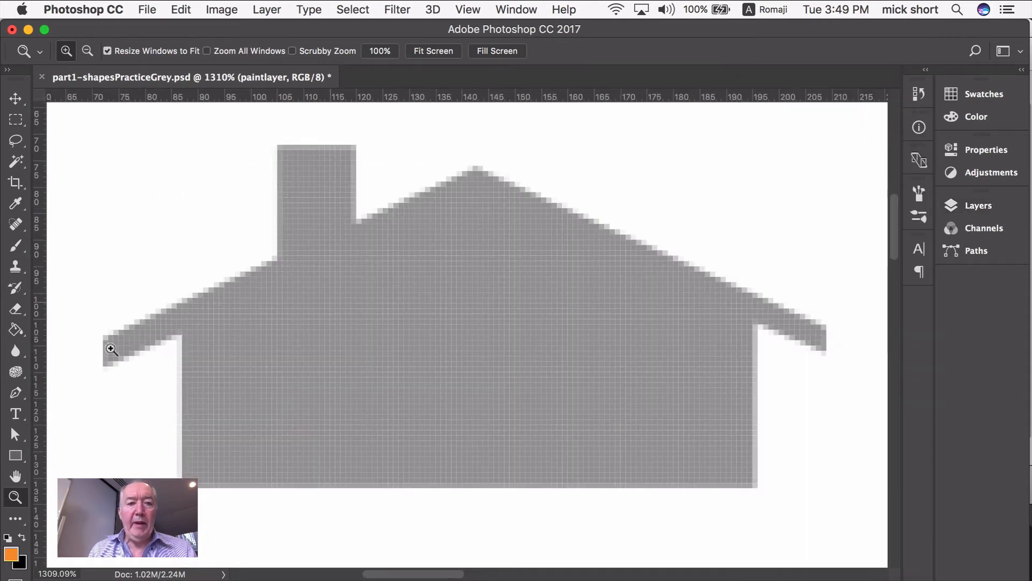
pyautogui.click(15, 393)
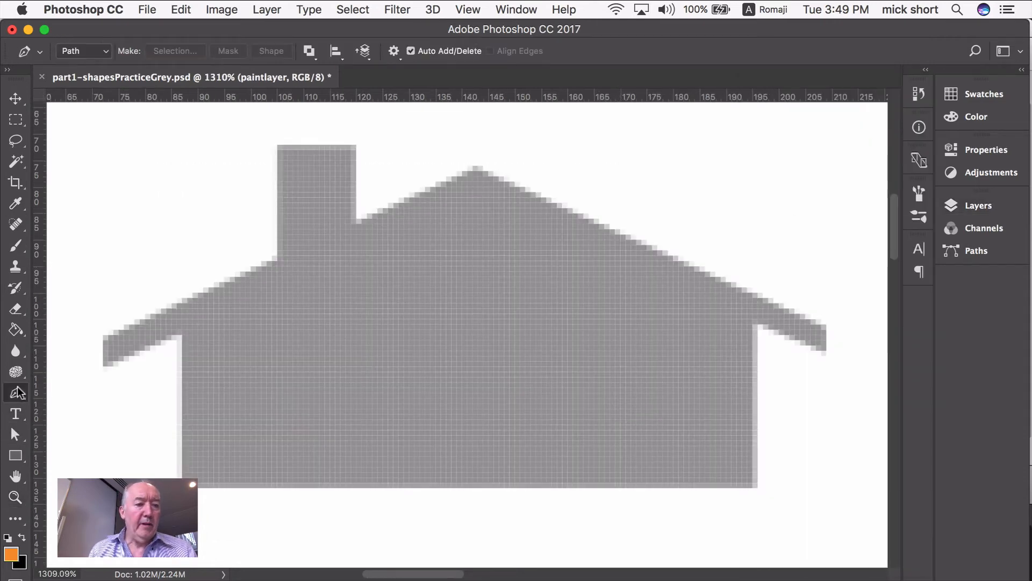
pyautogui.click(103, 366)
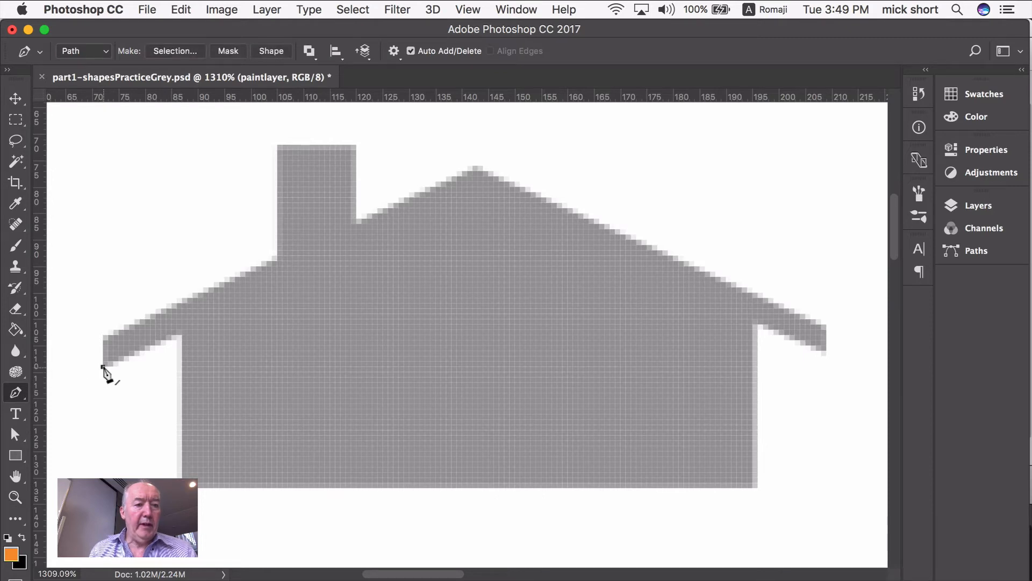
pyautogui.click(103, 335)
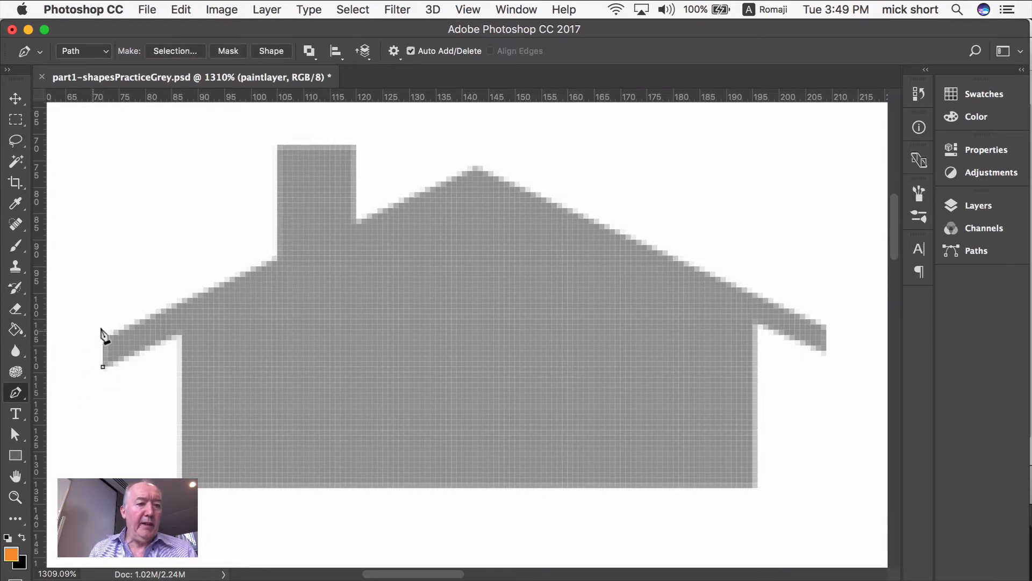
pyautogui.click(273, 257)
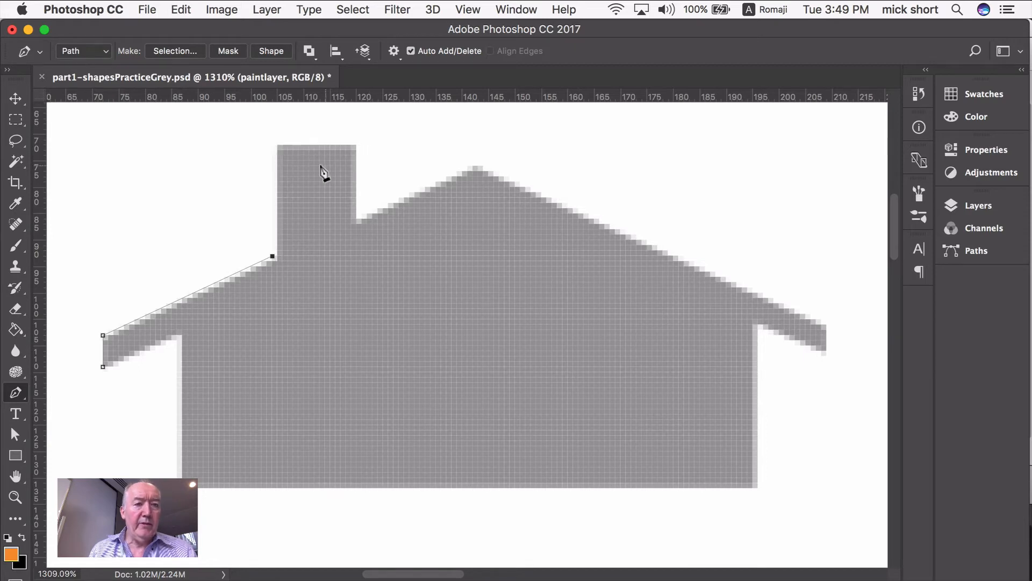
# Step: Continue the path around the chimney with straight vertical and horizontal segments, down to where it meets the roof again
pyautogui.press('shift')
pyautogui.keyDown('shift'); pyautogui.click(275, 145); pyautogui.keyUp('shift')
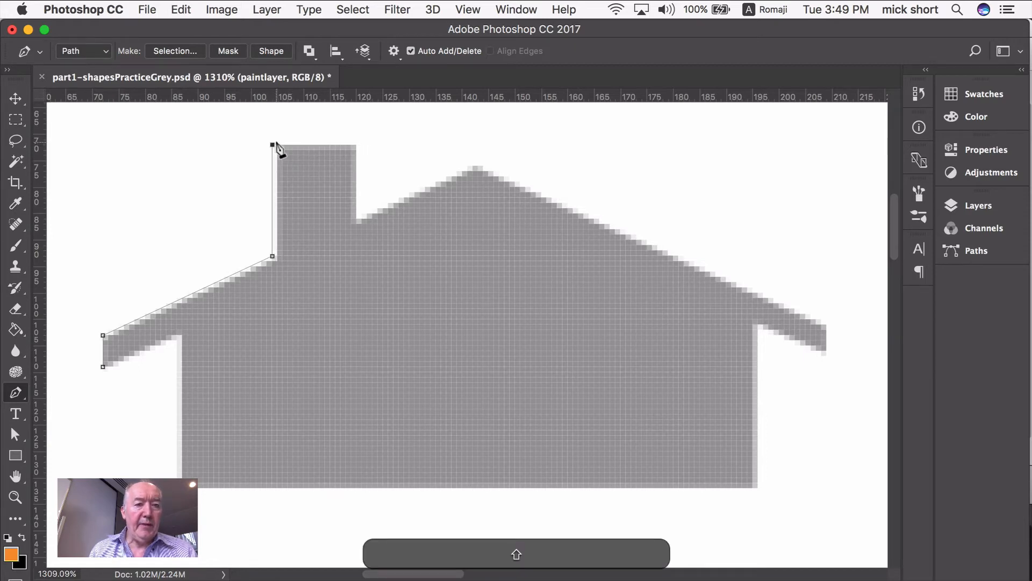
pyautogui.keyDown('shift'); pyautogui.click(356, 145); pyautogui.keyUp('shift')
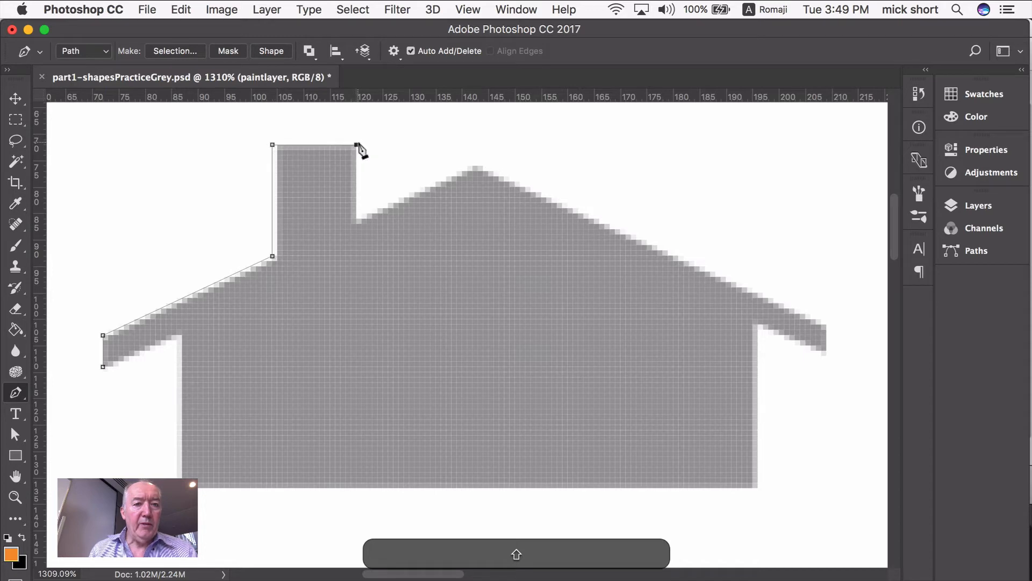
pyautogui.keyDown('shift'); pyautogui.click(356, 219); pyautogui.keyUp('shift')
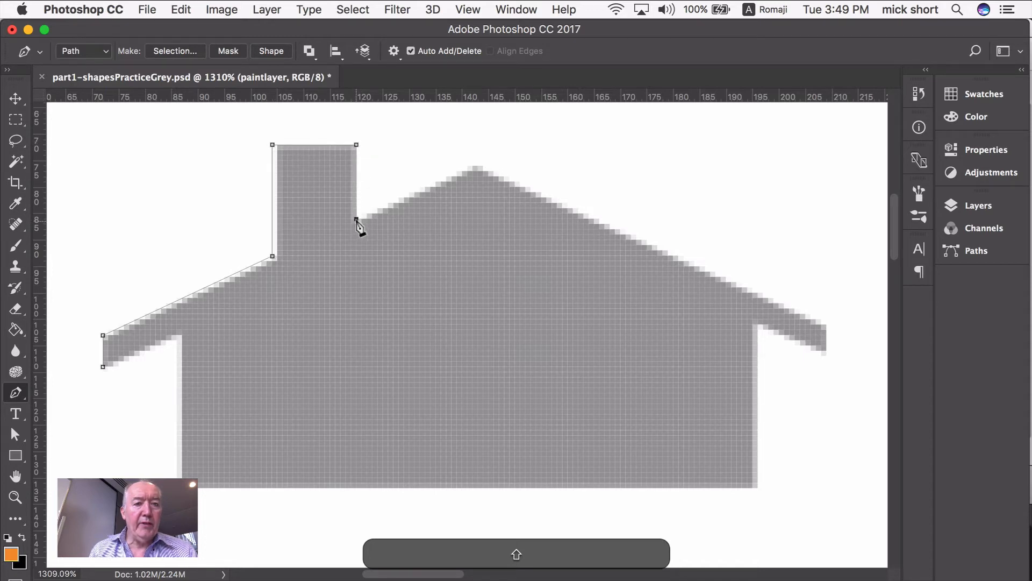
# Step: Extend the path over the roof peak, down to the right eave, around its end and back to the top of the right wall
pyautogui.click(478, 166)
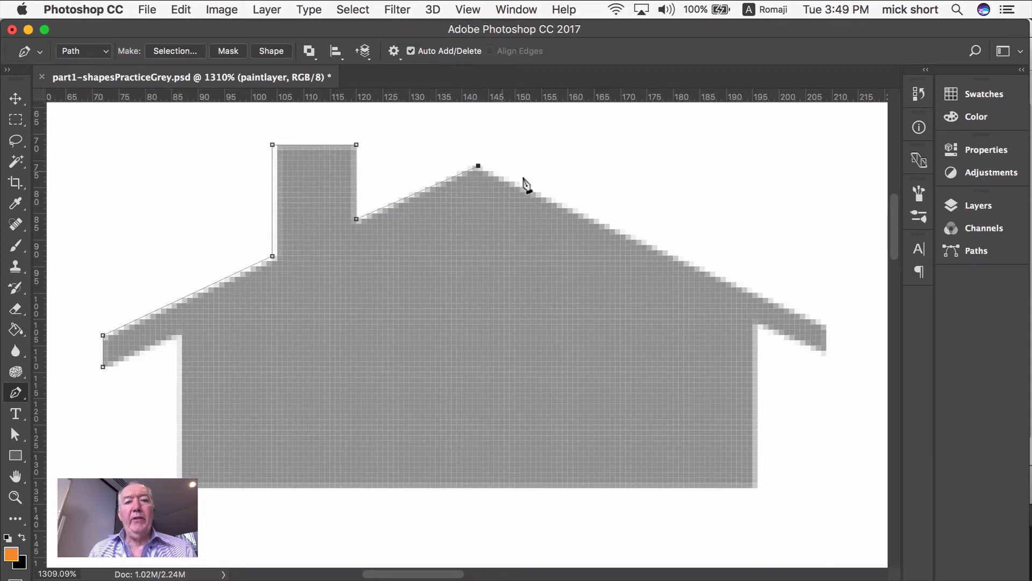
pyautogui.click(826, 325)
pyautogui.press('shift')
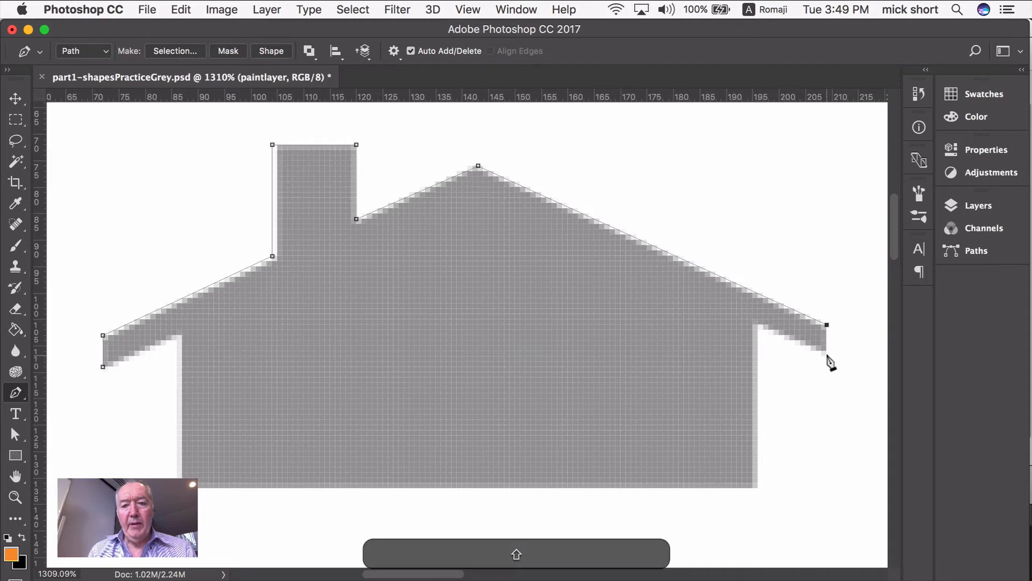
pyautogui.keyDown('shift'); pyautogui.click(827, 356); pyautogui.keyUp('shift')
pyautogui.click(759, 319)
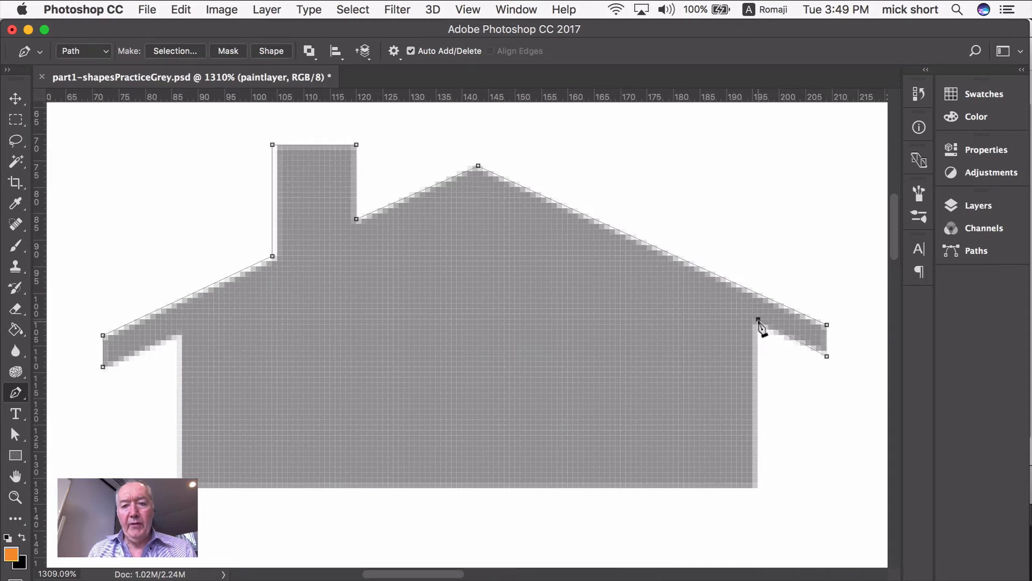
# Step: Trace the right wall, the base and the left wall with straight segments, and close the path at its starting point on the left eave
pyautogui.keyDown('shift'); pyautogui.click(758, 488); pyautogui.keyUp('shift')
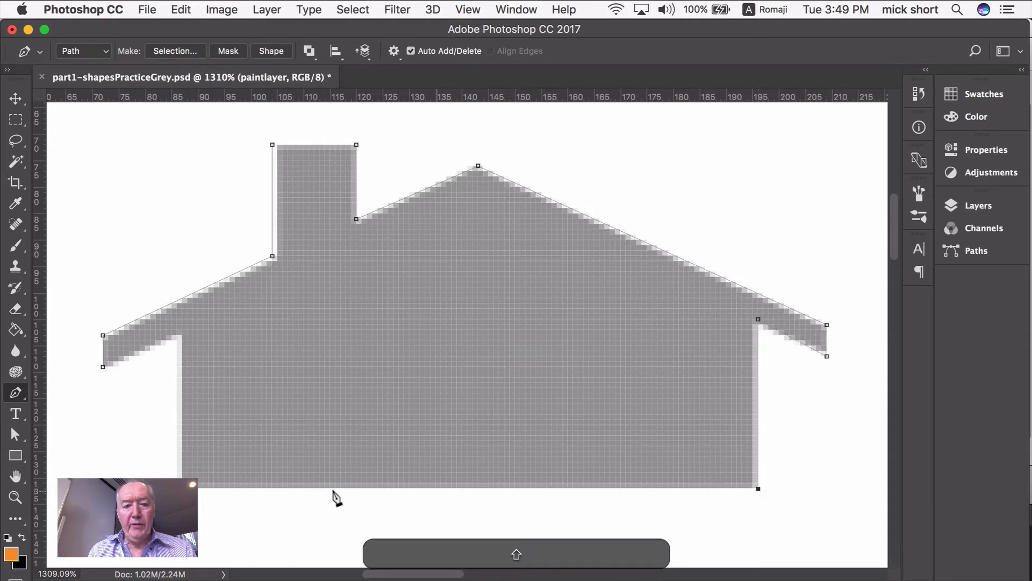
pyautogui.keyDown('shift'); pyautogui.click(179, 489); pyautogui.keyUp('shift')
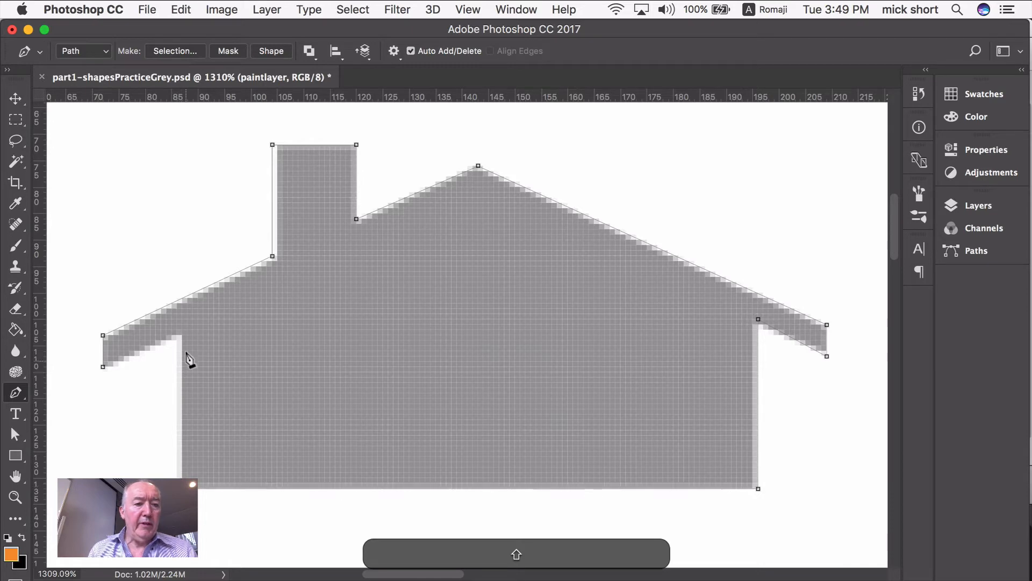
pyautogui.keyDown('shift'); pyautogui.click(182, 329); pyautogui.keyUp('shift')
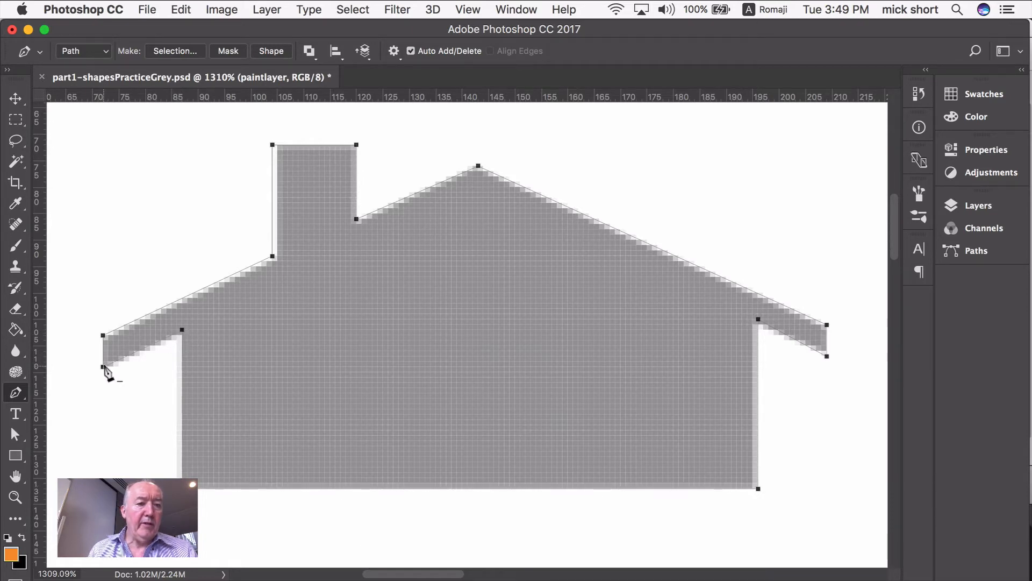
pyautogui.click(103, 367)
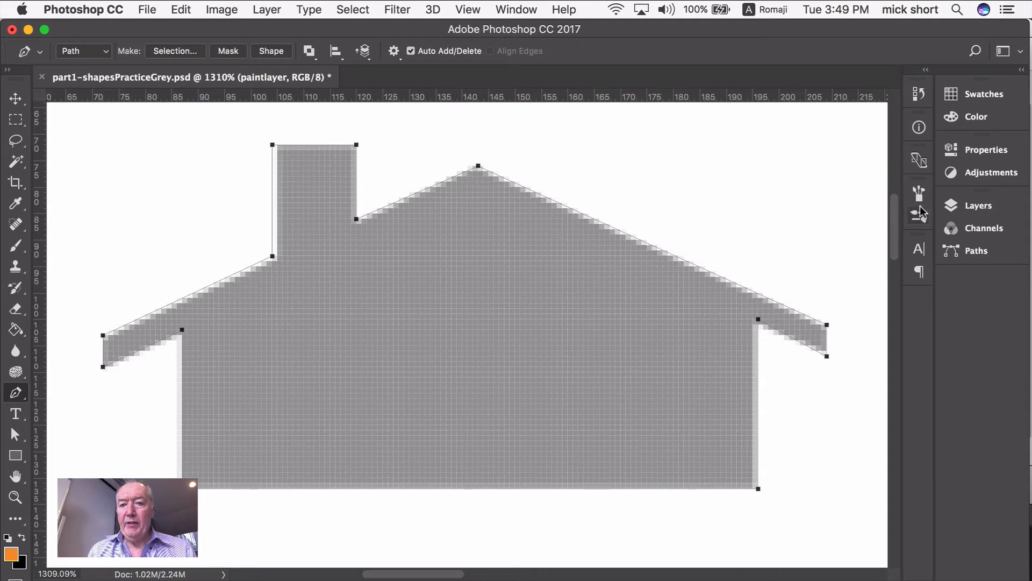
# Step: Save the house work path under the name "house1"
pyautogui.click(974, 206)
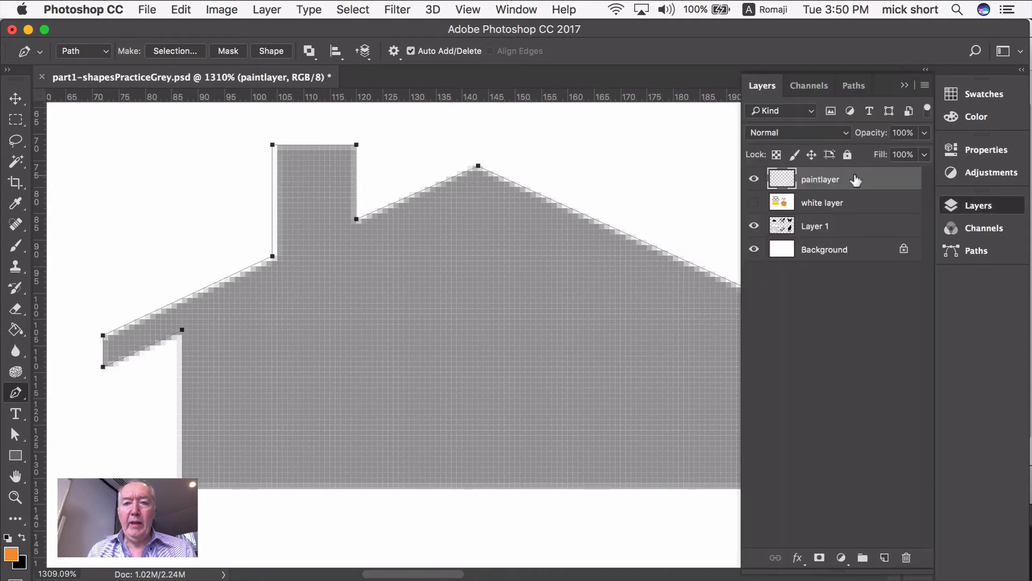
pyautogui.click(856, 87)
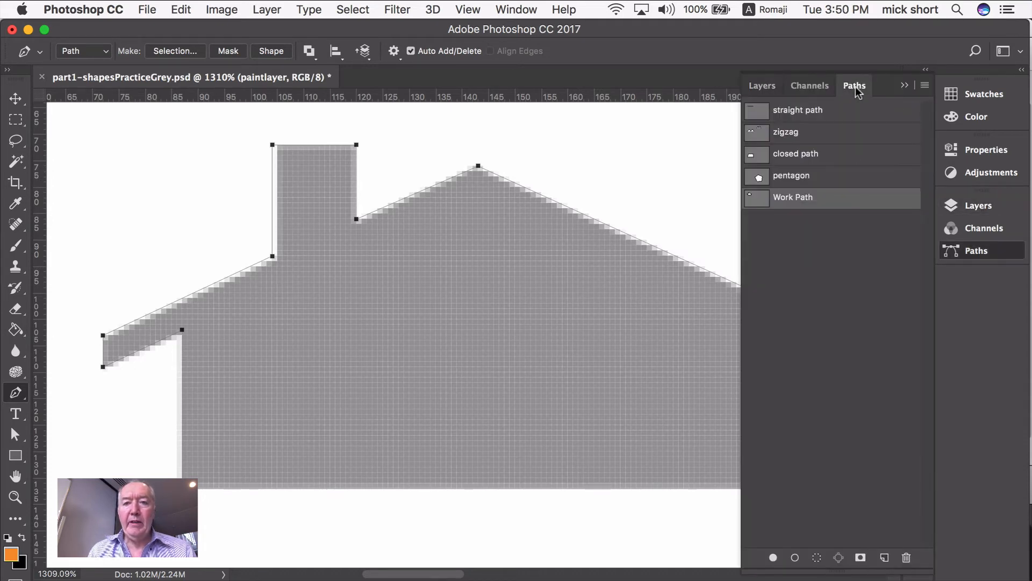
pyautogui.doubleClick(794, 199)
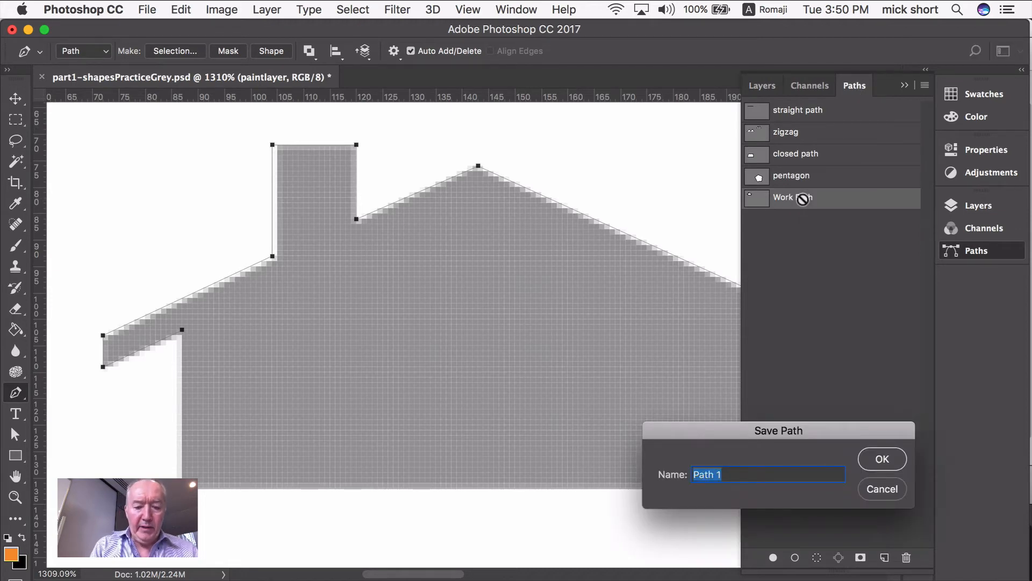
pyautogui.write('house1')
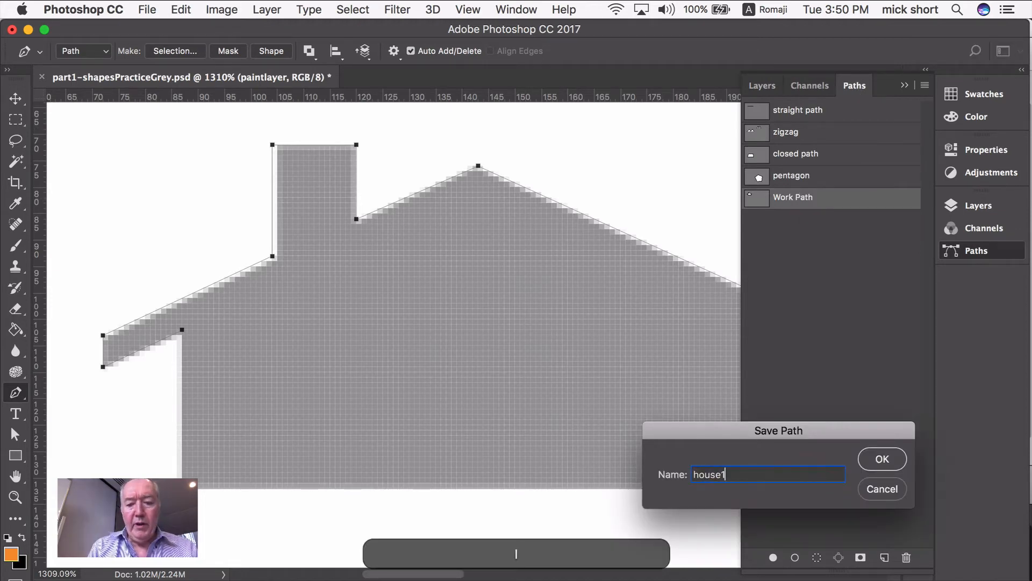
pyautogui.press('Return')
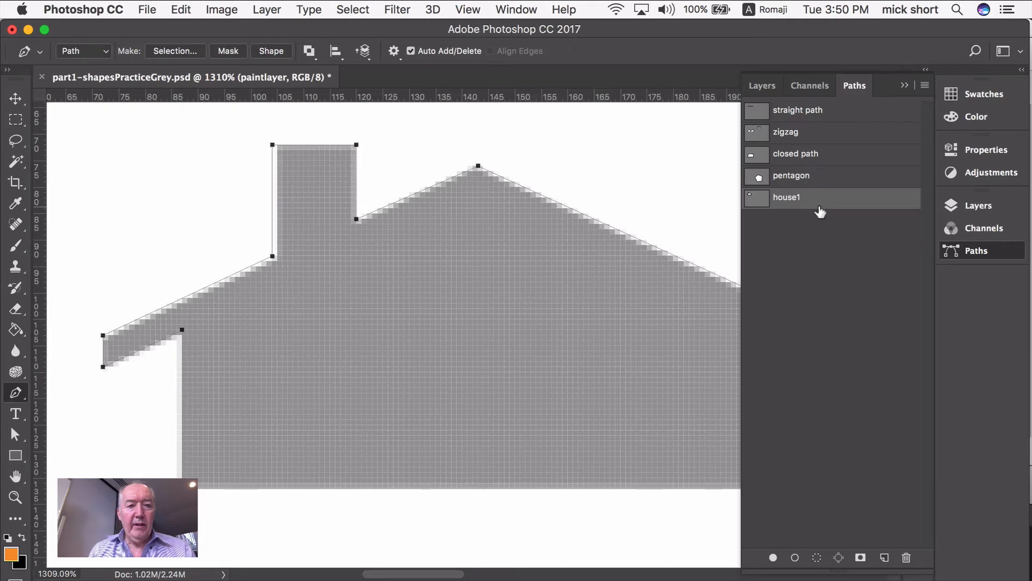
# Step: Change the foreground color to magenta #f52ee5
pyautogui.click(13, 555)
pyautogui.click(530, 198)
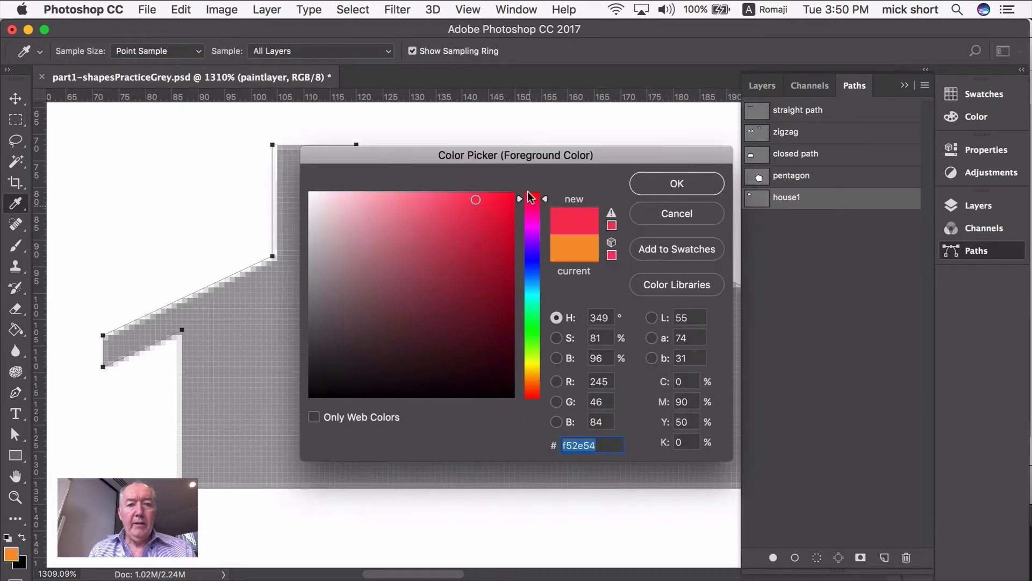
pyautogui.click(532, 223)
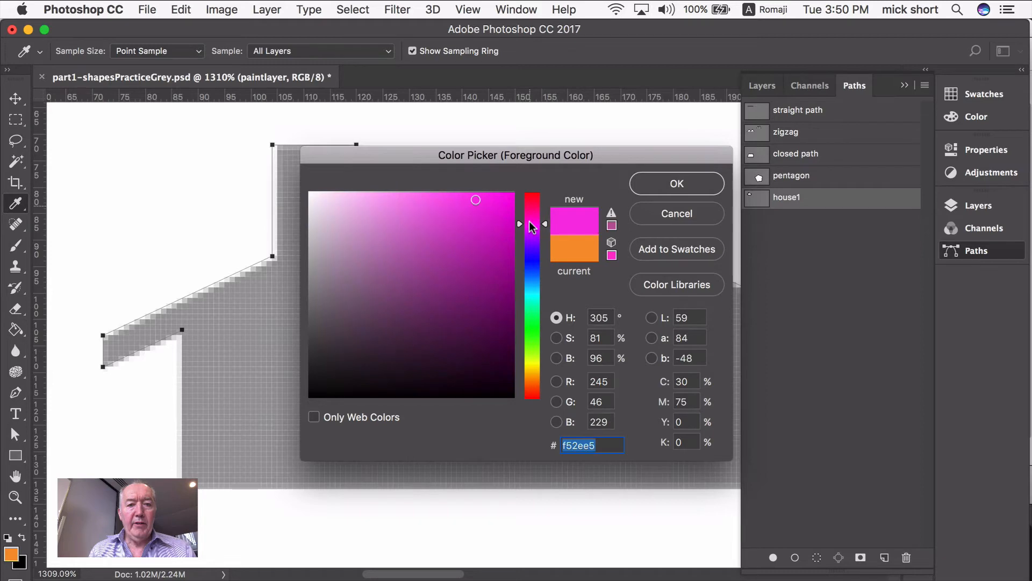
pyautogui.click(700, 194)
pyautogui.press('p')
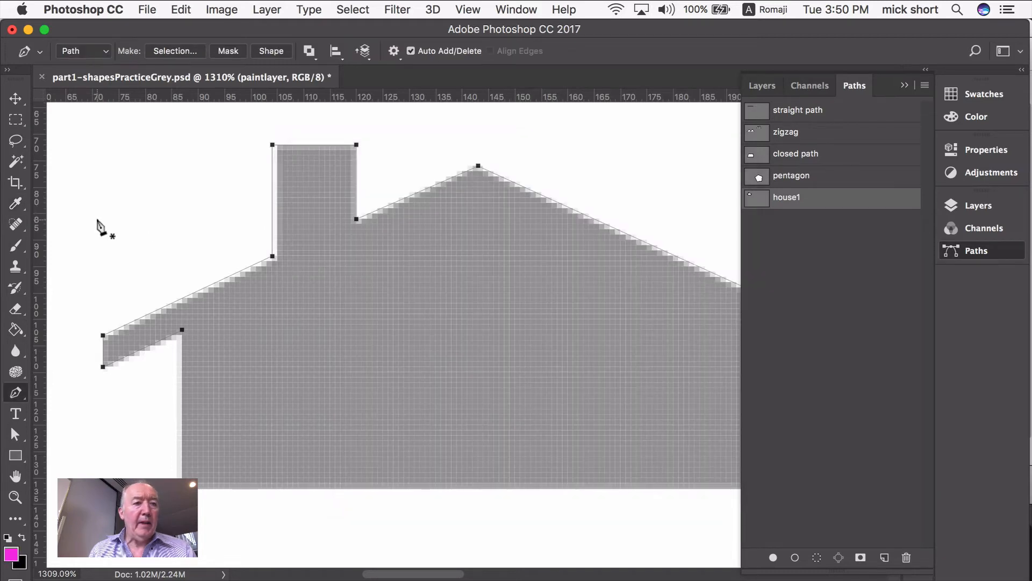
# Step: Set the brush to Hard Round at 4 px and stroke the house1 path with it on the paintlayer
pyautogui.click(17, 246)
pyautogui.click(85, 52)
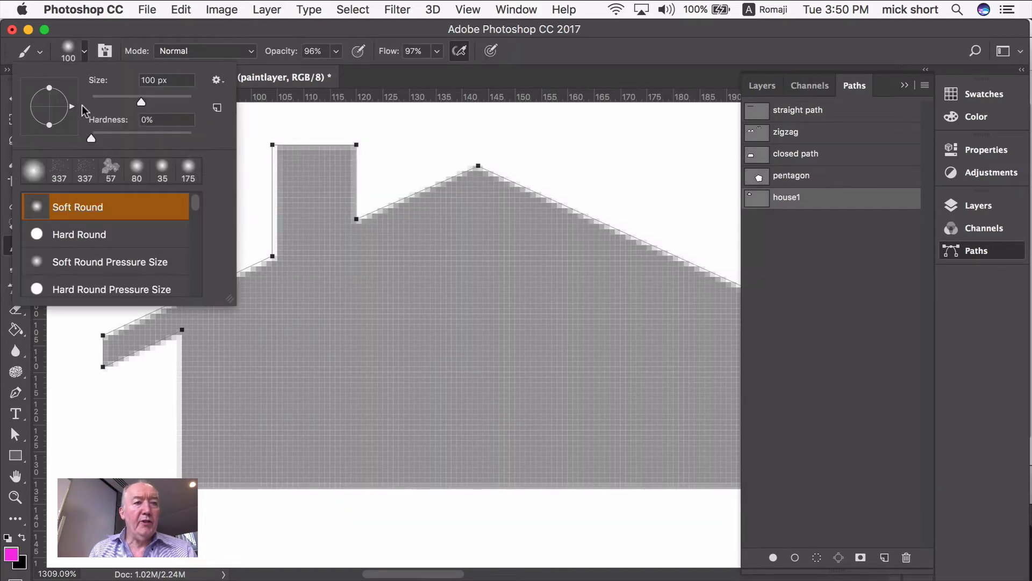
pyautogui.moveTo(140, 103); pyautogui.dragTo(97, 103)
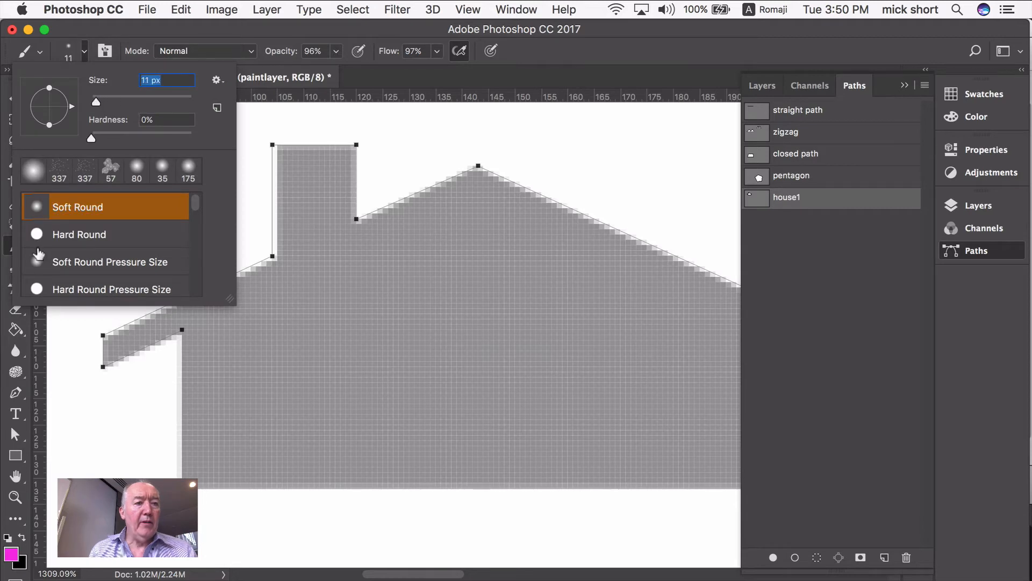
pyautogui.click(44, 236)
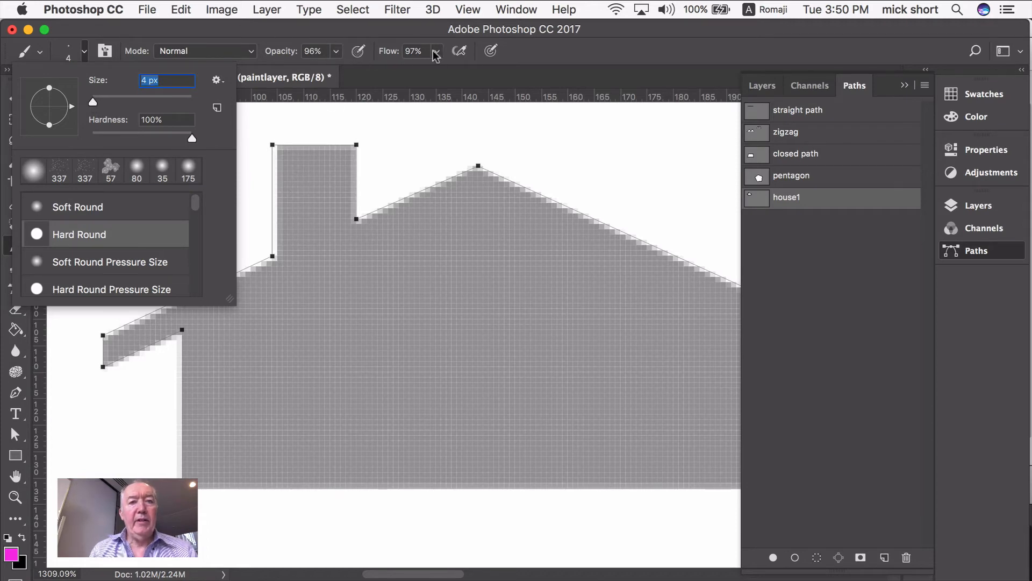
pyautogui.click(554, 51)
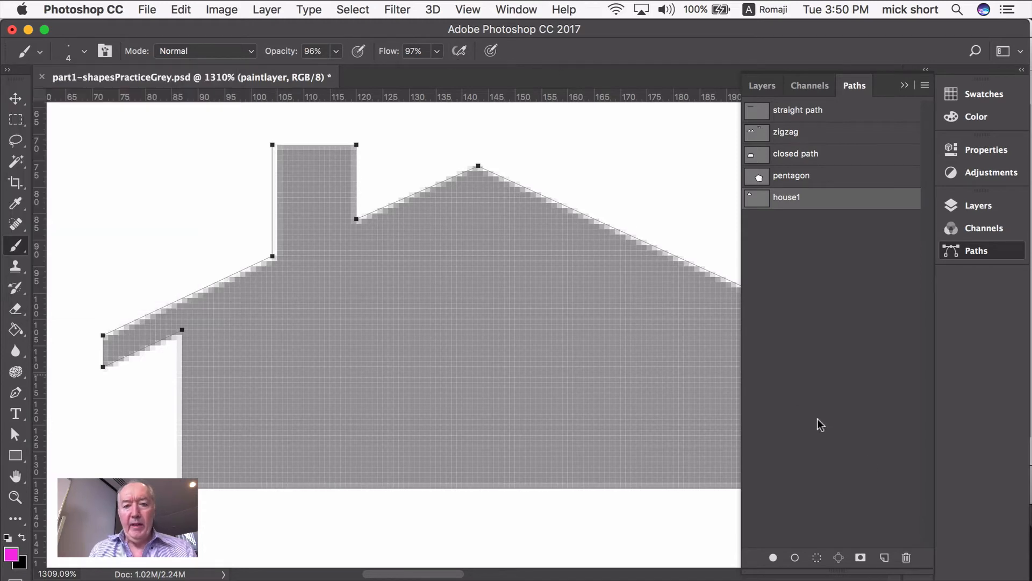
pyautogui.click(796, 558)
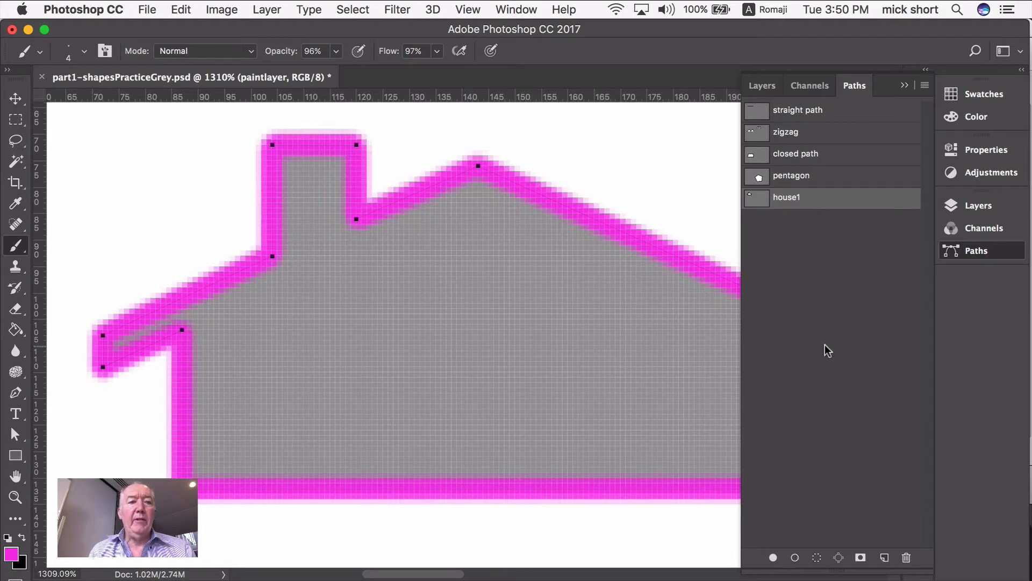
# Step: Change the foreground color from the house outline's magenta to a dark orange
pyautogui.click(11, 554)
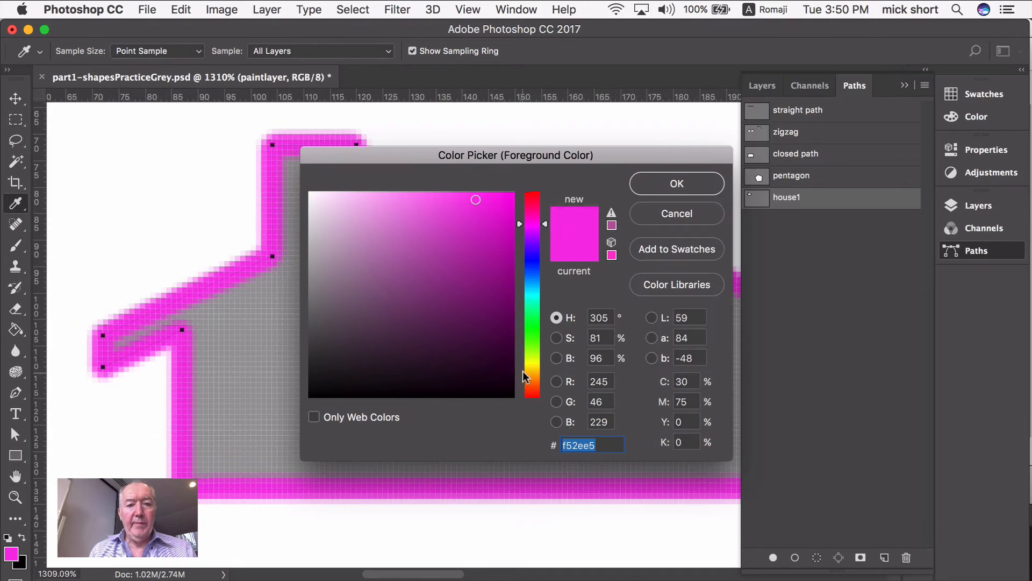
pyautogui.click(536, 376)
pyautogui.click(491, 205)
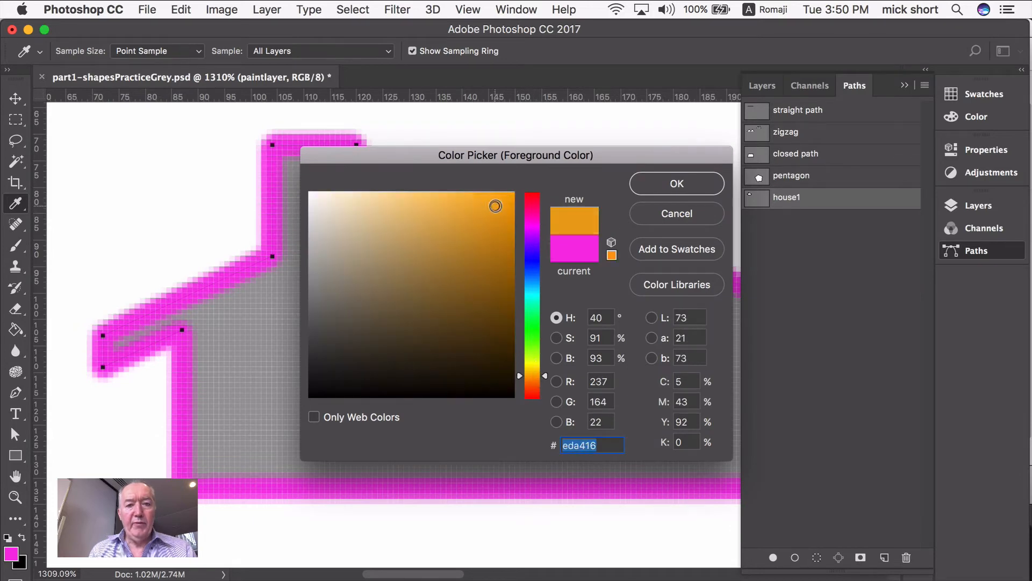
pyautogui.click(504, 224)
pyautogui.click(654, 182)
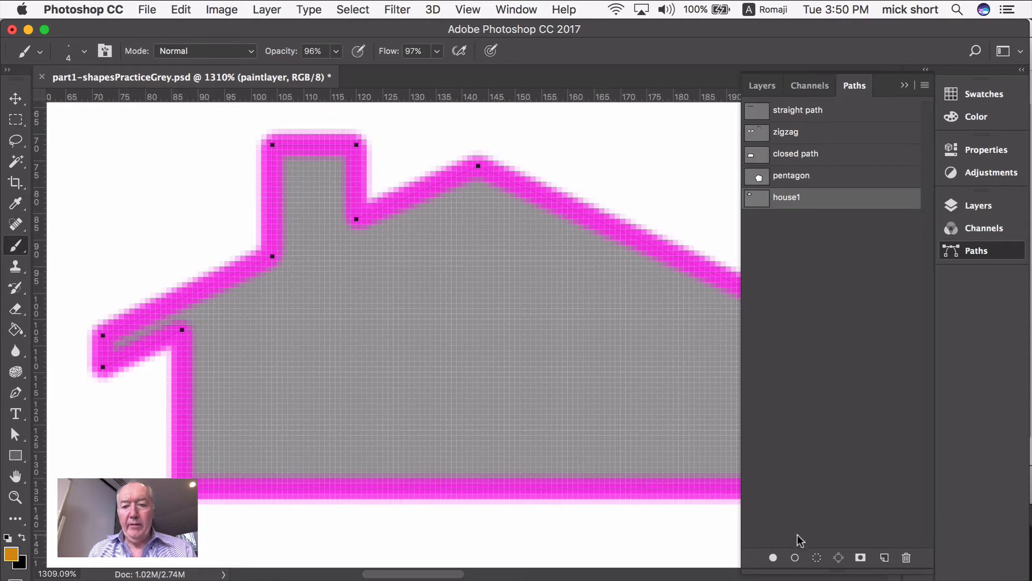
# Step: Try stroking the house1 path with the orange foreground color, undo that stroke, and fill the path with the orange instead
pyautogui.click(794, 557)
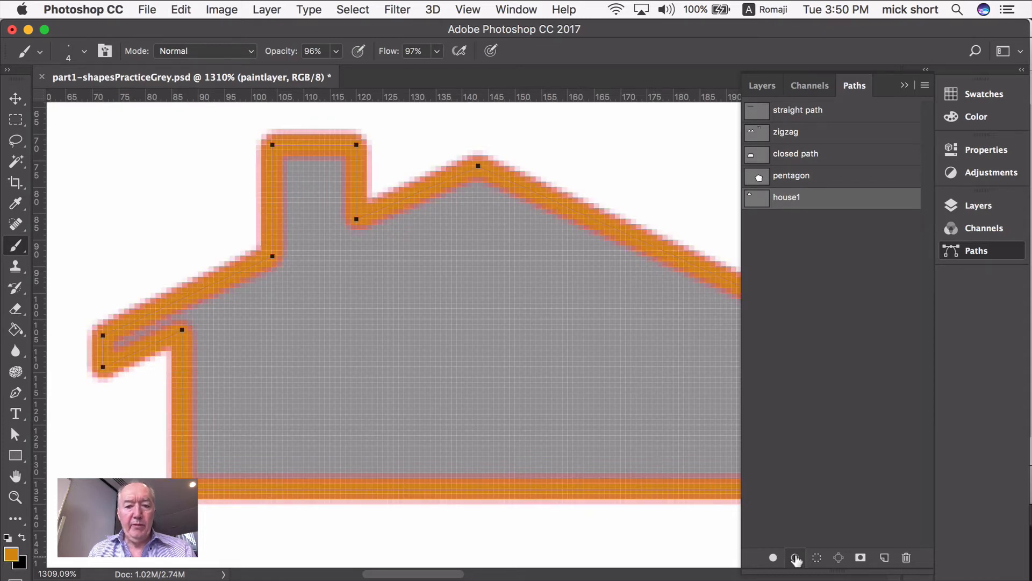
pyautogui.press('super+z')
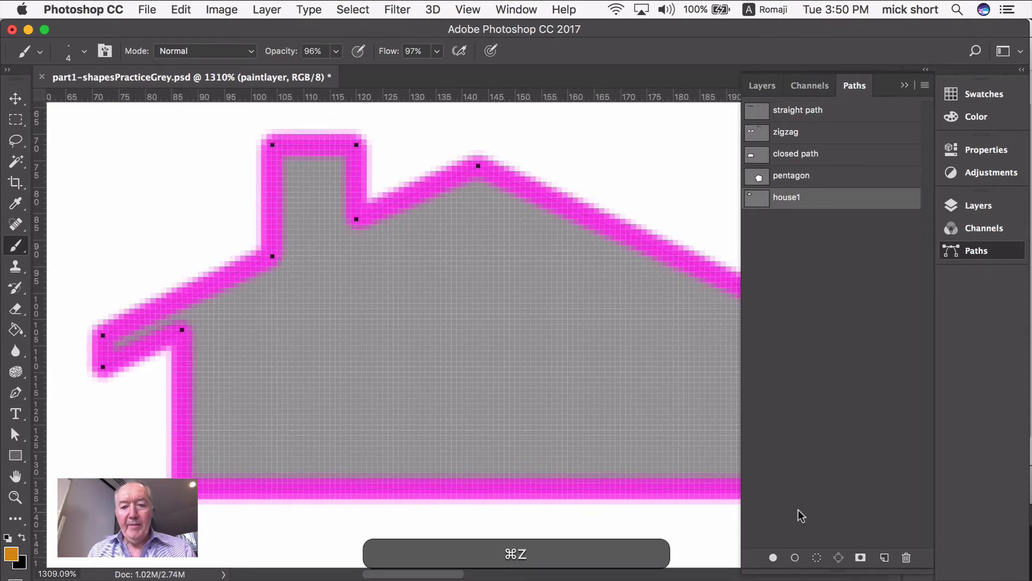
pyautogui.click(773, 558)
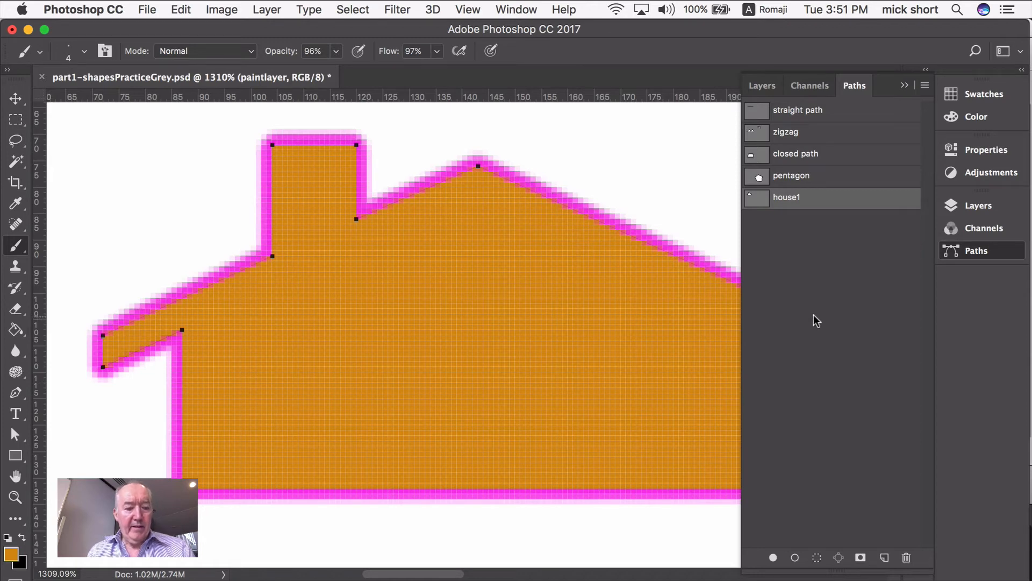
# Step: Save the document as a Photoshop file named MY-part1-shapesPracticeGrey.psd with Maximize Compatibility on
pyautogui.click(146, 10)
pyautogui.click(212, 180)
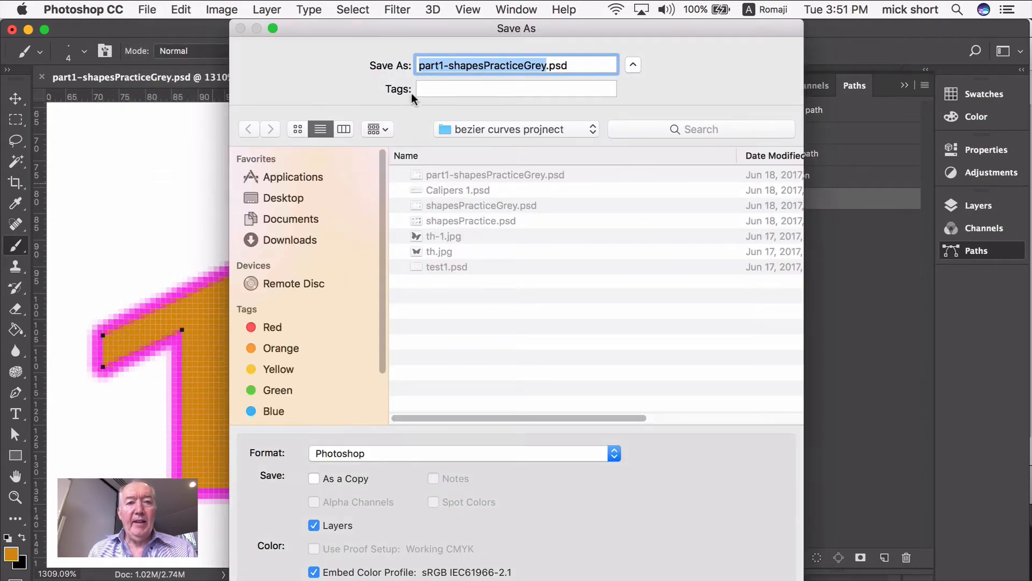
pyautogui.click(420, 67)
pyautogui.write('MY-')
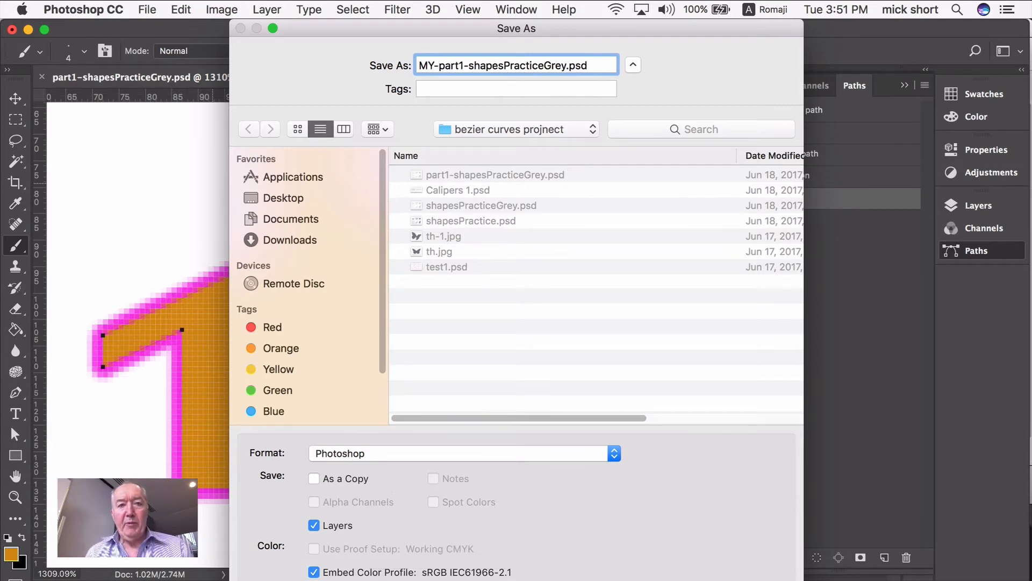
pyautogui.press('Return')
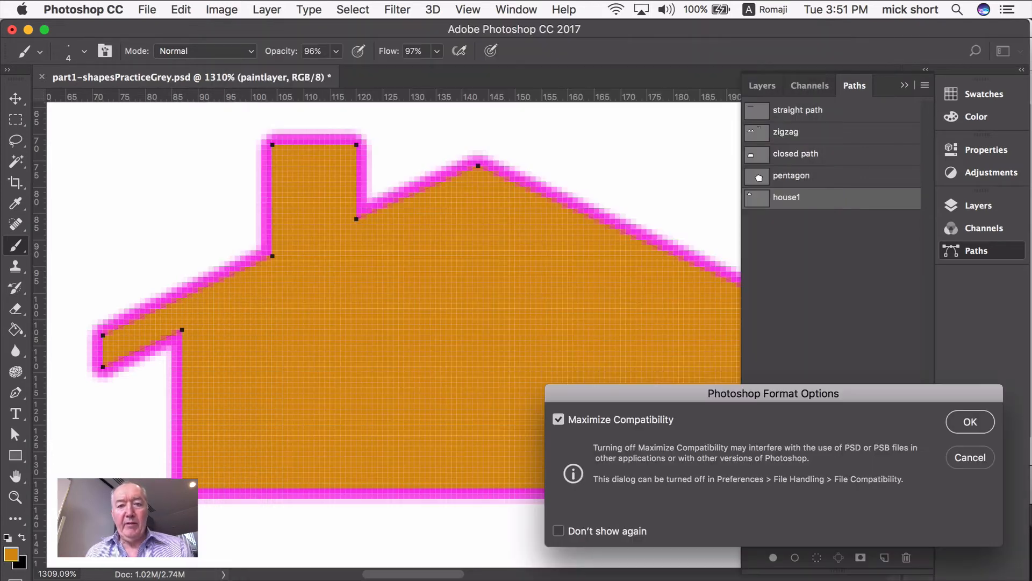
pyautogui.click(971, 422)
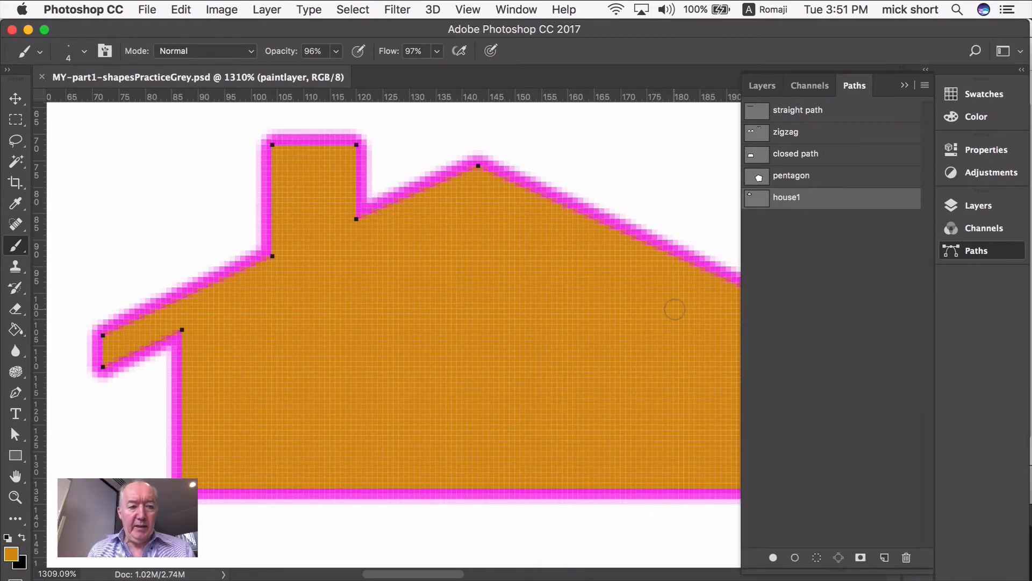
# Step: Deselect the house1 path and fit the whole practice sheet in the view to check the colored house
pyautogui.click(821, 286)
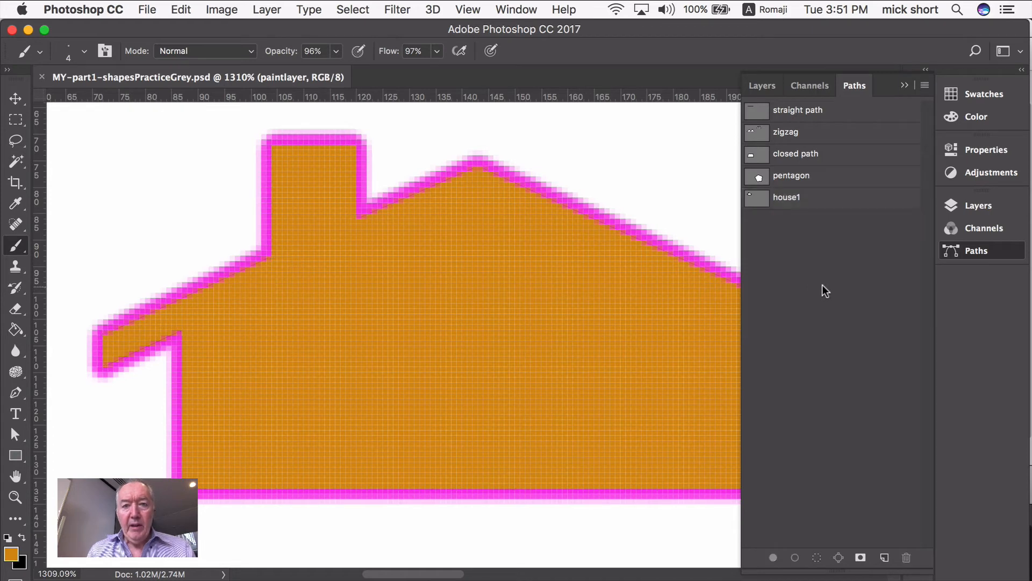
pyautogui.click(905, 85)
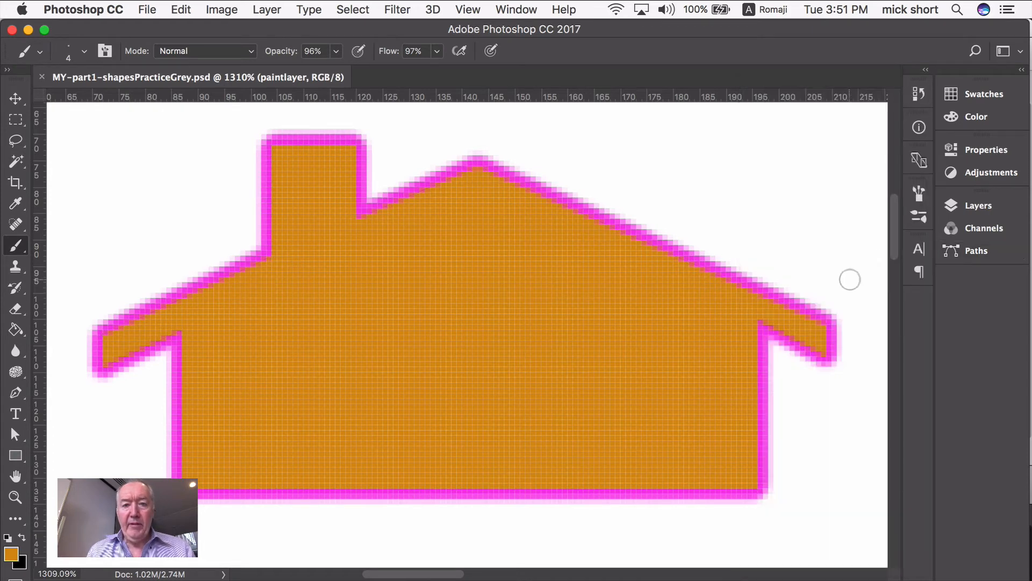
pyautogui.doubleClick(16, 476)
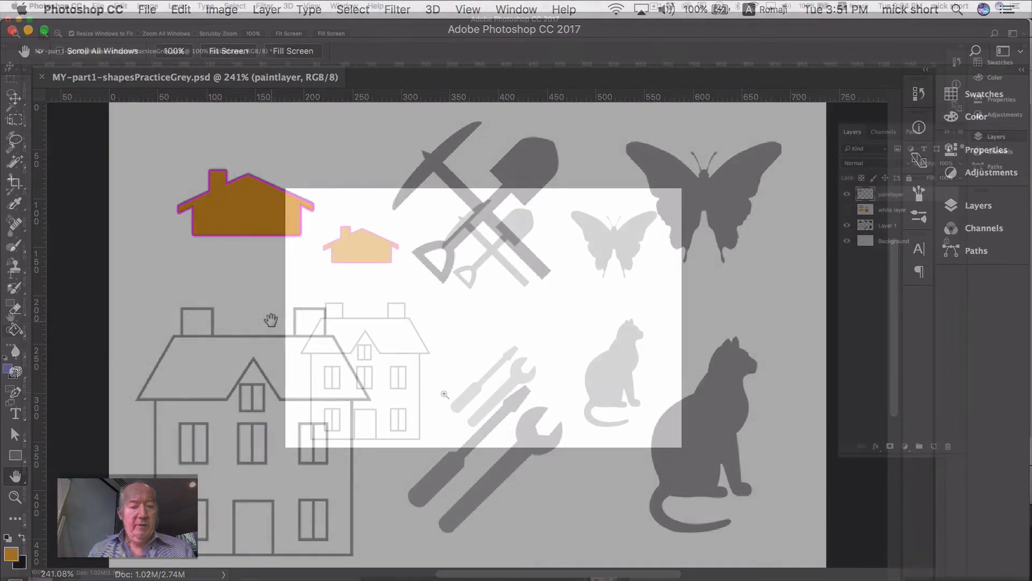
# Step: Trace the big house's left chimney with the Pen tool as a closed rectangular work path, keeping its segments straight
pyautogui.moveTo(285, 291); pyautogui.dragTo(440, 445)
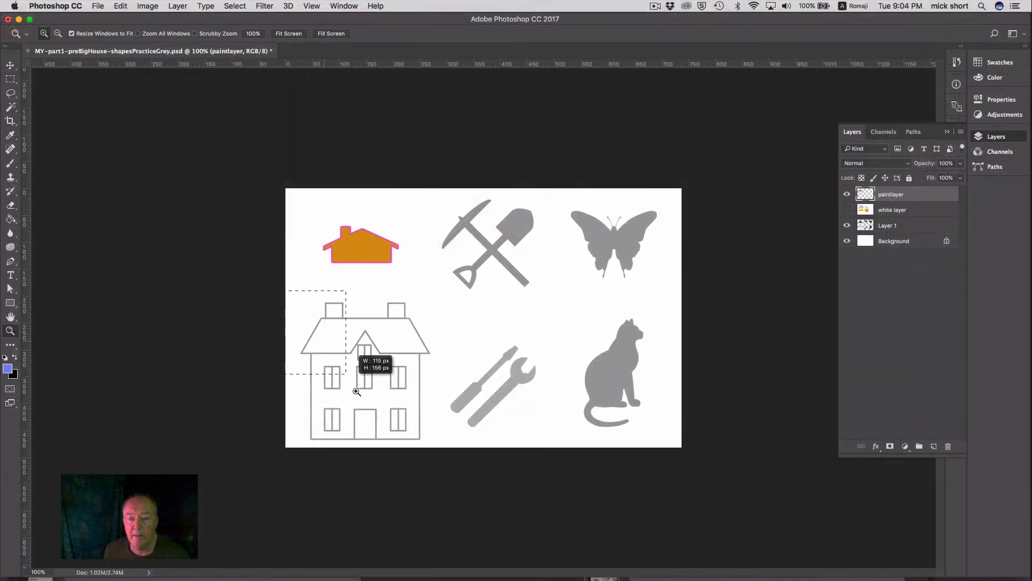
pyautogui.moveTo(440, 444); pyautogui.dragTo(440, 444)
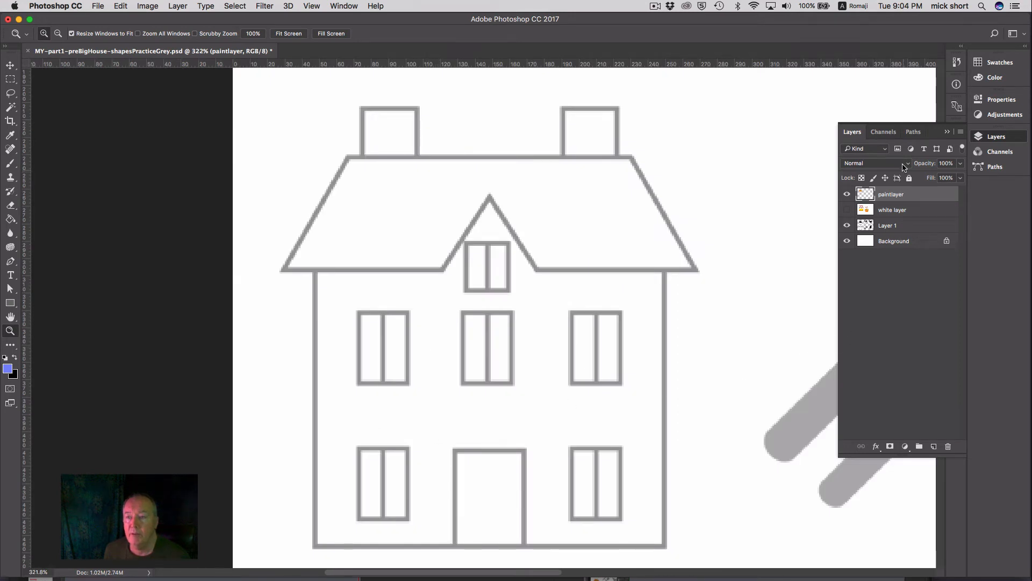
pyautogui.click(914, 133)
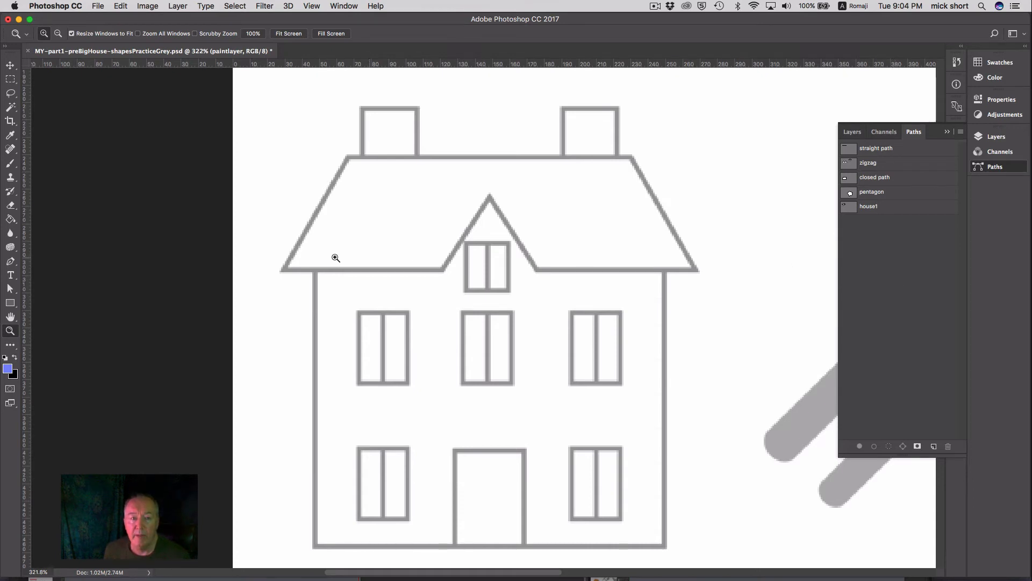
pyautogui.click(10, 262)
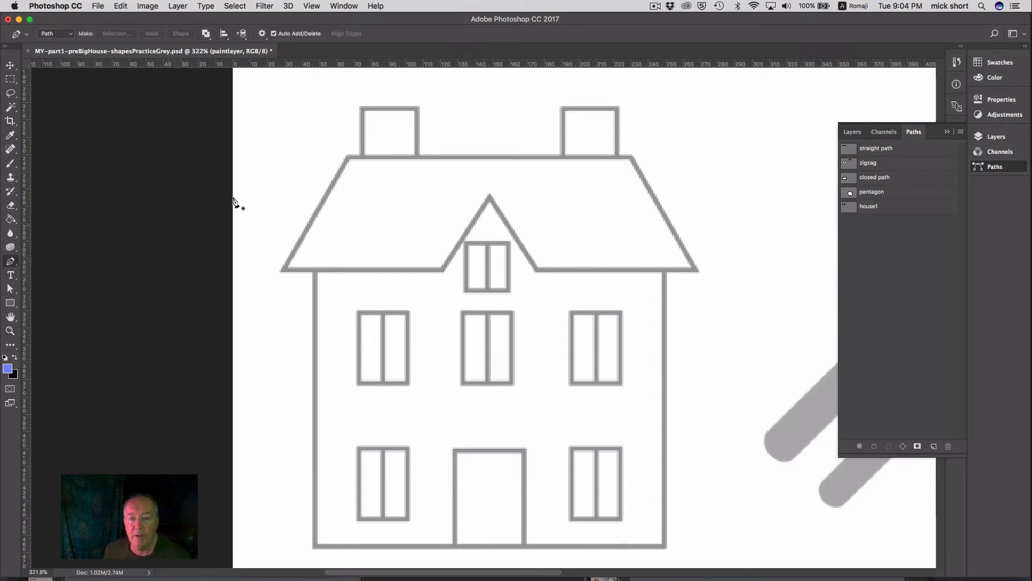
pyautogui.click(362, 109)
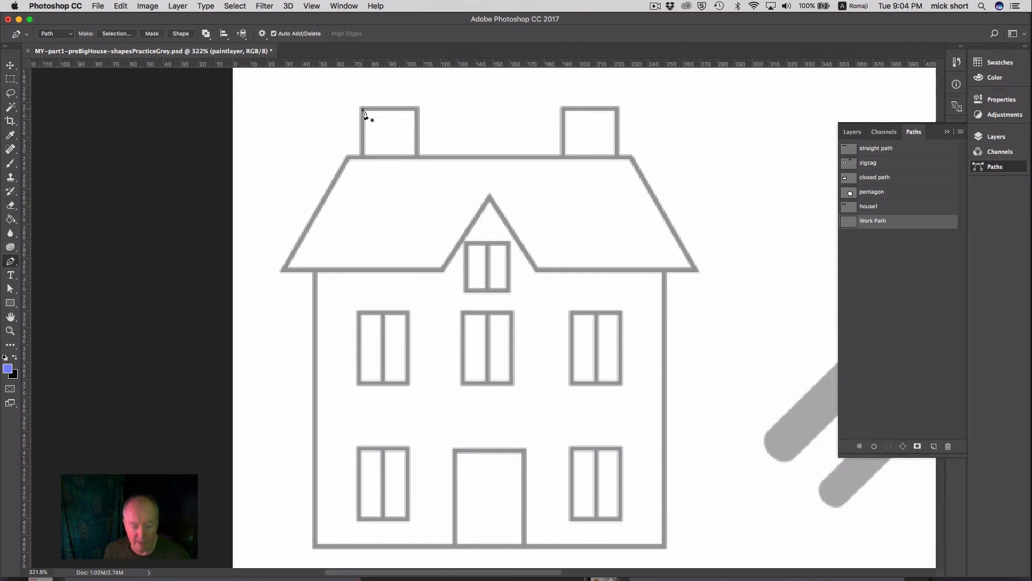
pyautogui.keyDown('shift'); pyautogui.click(415, 110); pyautogui.keyUp('shift')
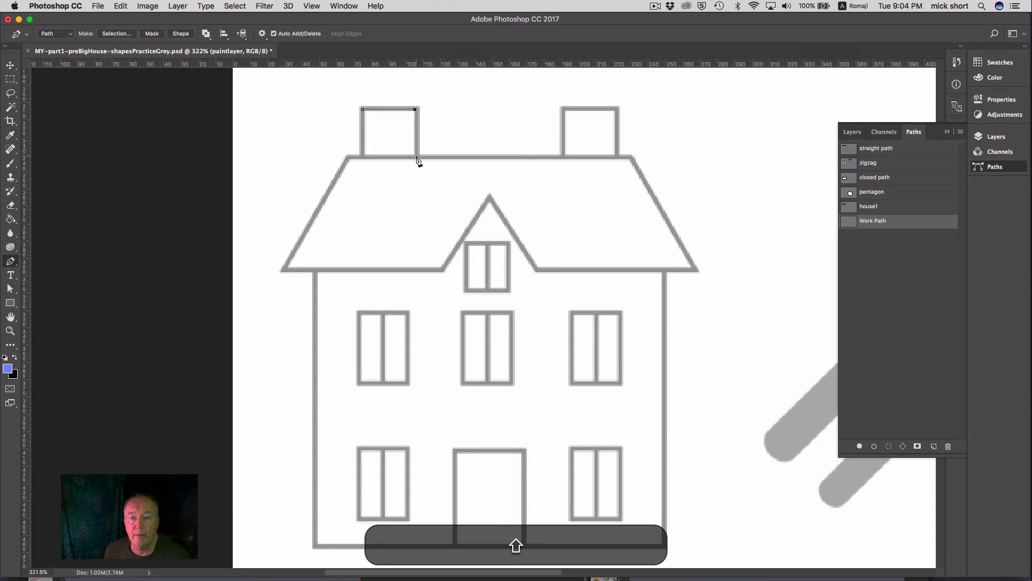
pyautogui.keyDown('shift'); pyautogui.click(414, 157); pyautogui.keyUp('shift')
pyautogui.keyDown('shift'); pyautogui.click(363, 156); pyautogui.keyUp('shift')
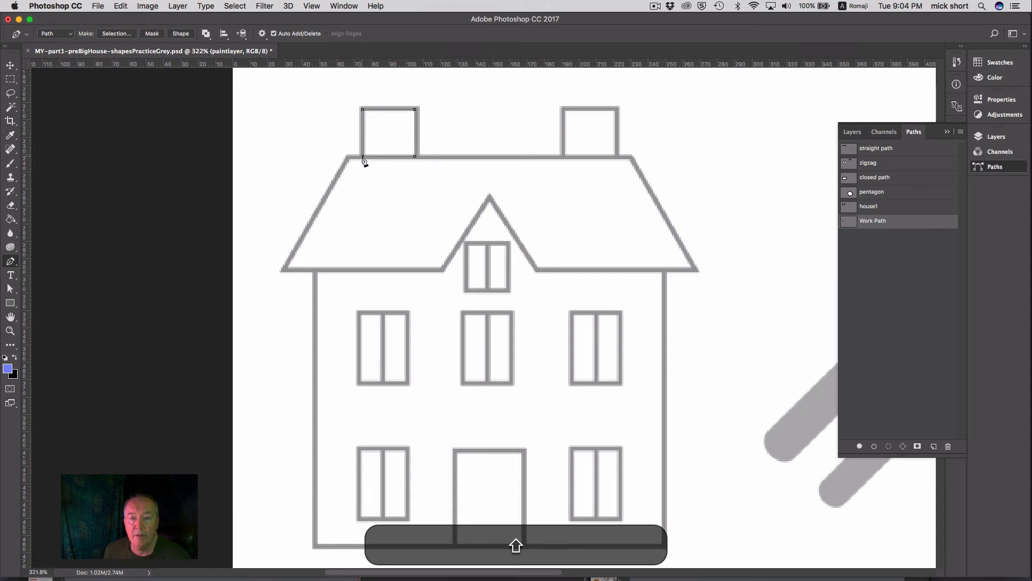
pyautogui.keyDown('shift'); pyautogui.click(362, 110); pyautogui.keyUp('shift')
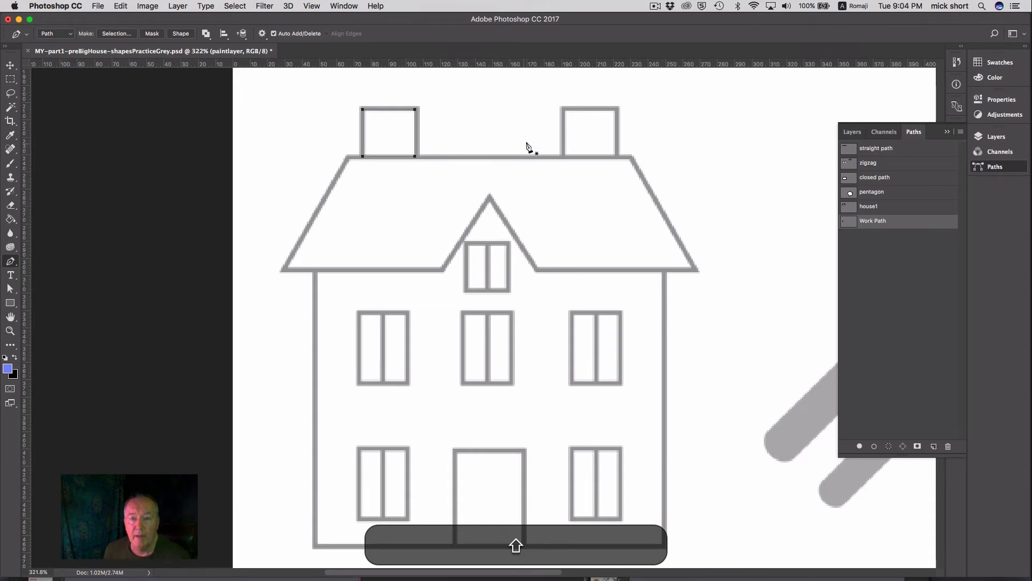
# Step: Add a second closed rectangle to the work path by tracing the four corners of the right chimney
pyautogui.click(563, 110)
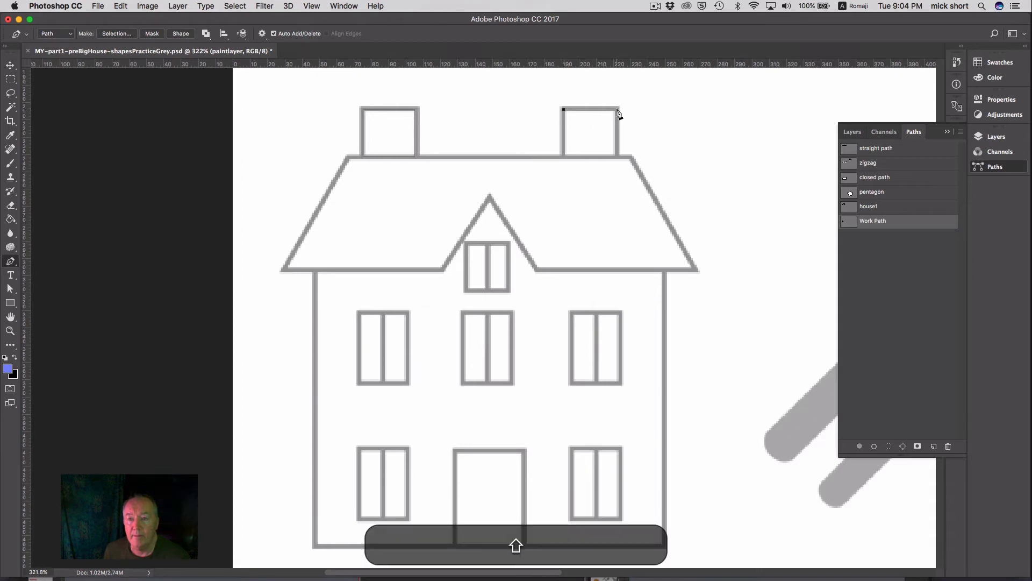
pyautogui.keyDown('shift'); pyautogui.click(617, 109); pyautogui.keyUp('shift')
pyautogui.keyDown('shift'); pyautogui.click(618, 155); pyautogui.keyUp('shift')
pyautogui.keyDown('shift'); pyautogui.click(564, 109); pyautogui.keyUp('shift')
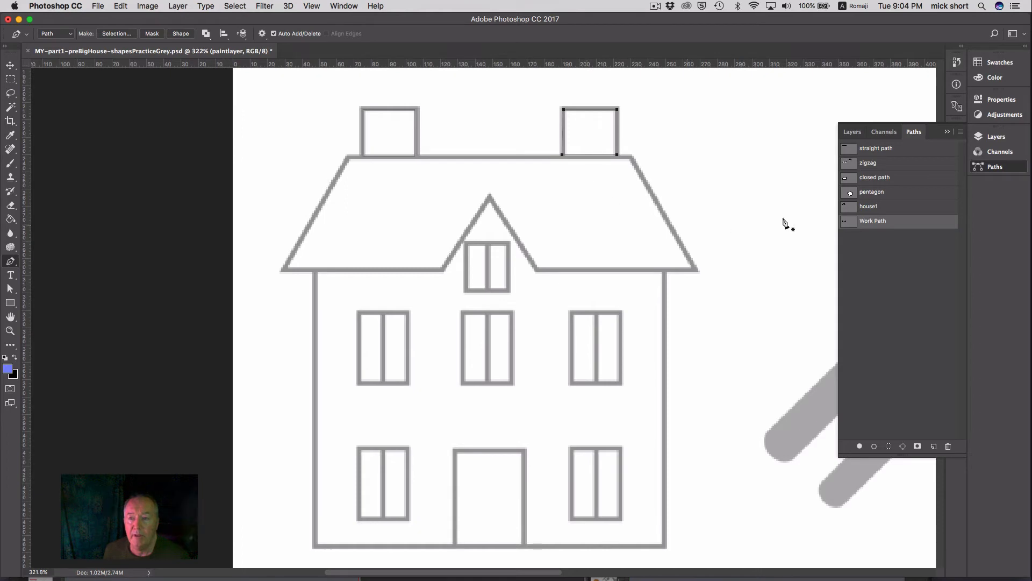
# Step: Trace the roof outline, including the central gable notch, with straight segments and close it at the left eave corner
pyautogui.click(283, 269)
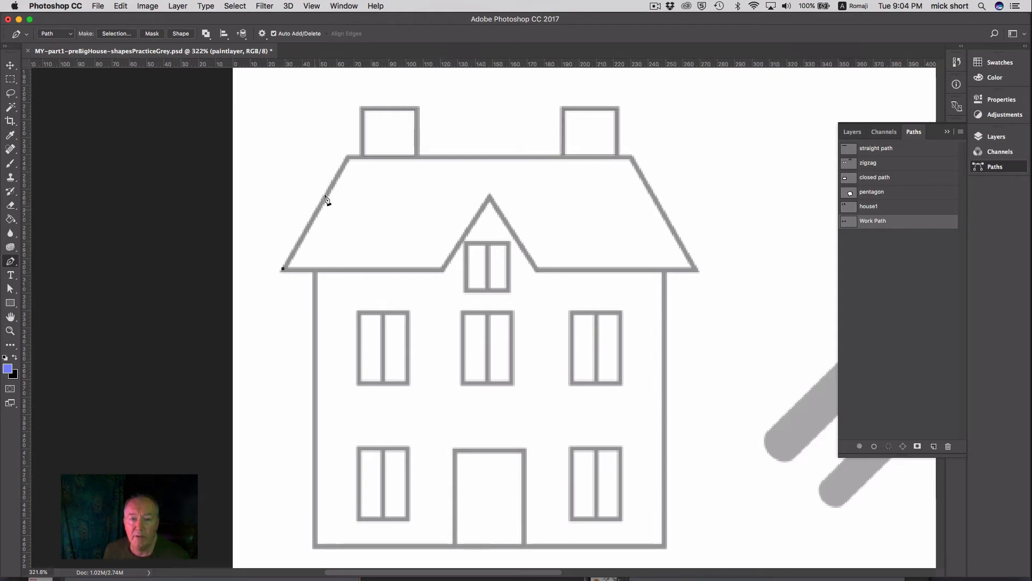
pyautogui.click(350, 157)
pyautogui.click(630, 158)
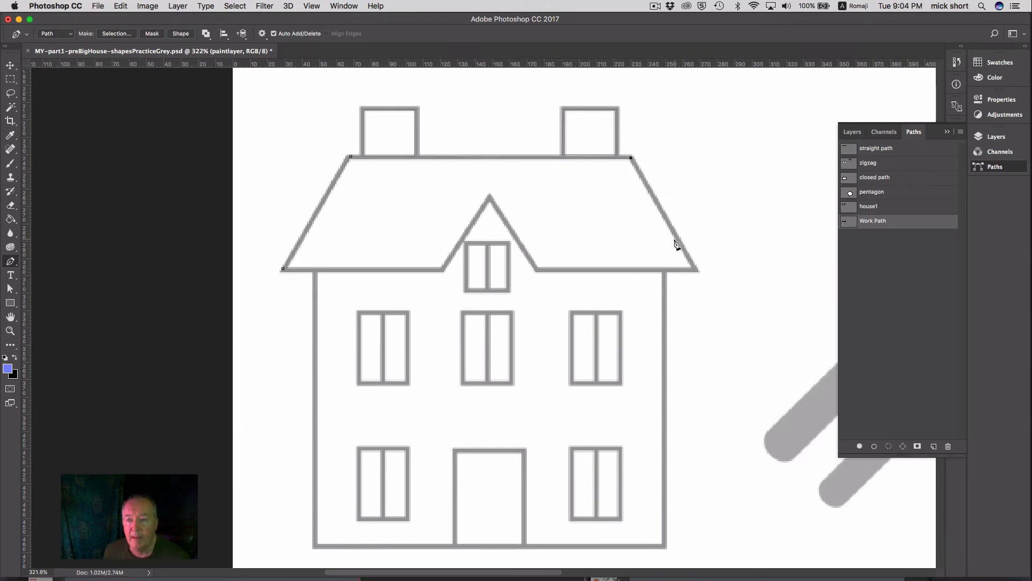
pyautogui.click(695, 268)
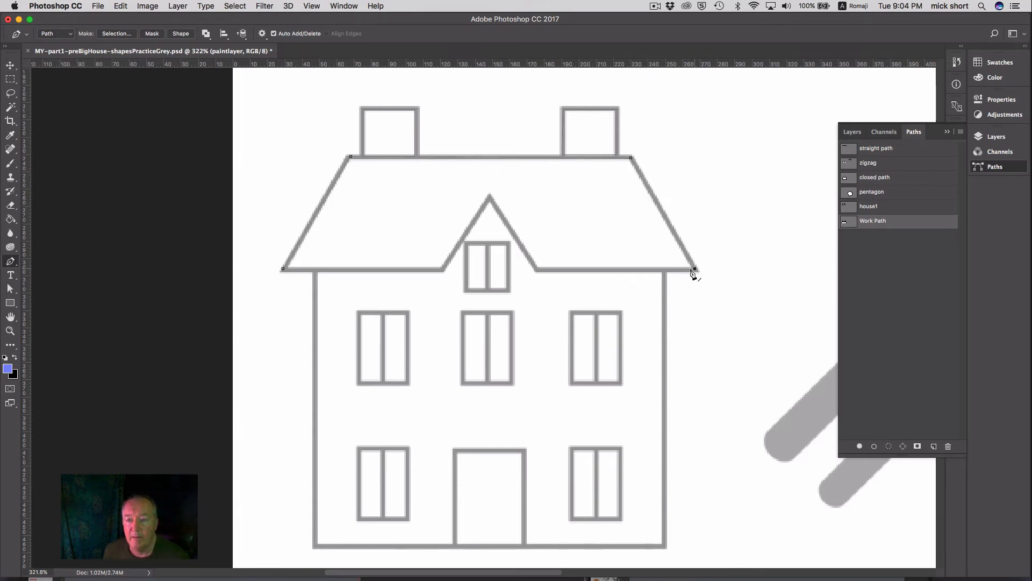
pyautogui.click(537, 270)
pyautogui.click(490, 198)
pyautogui.click(442, 268)
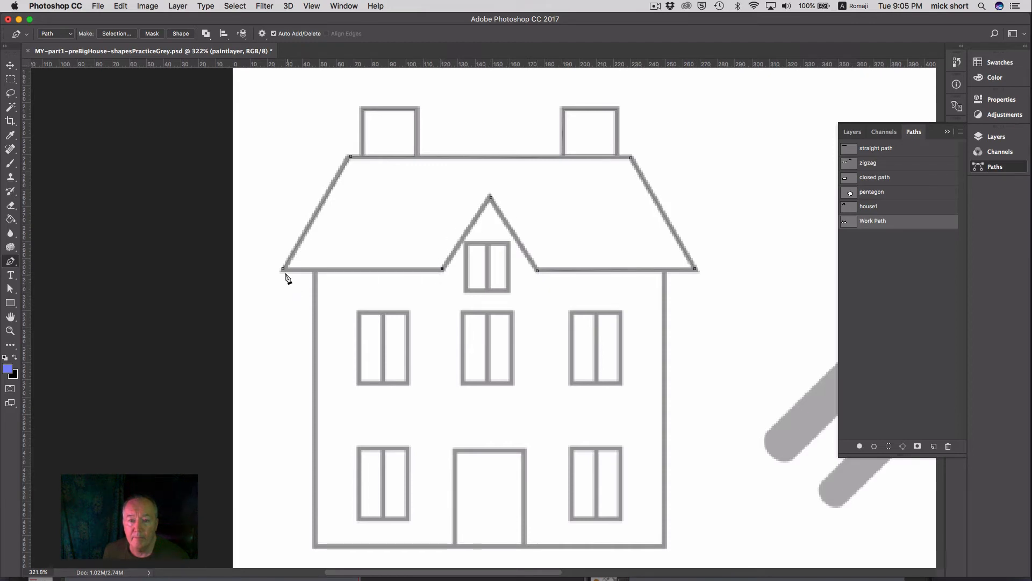
pyautogui.click(283, 269)
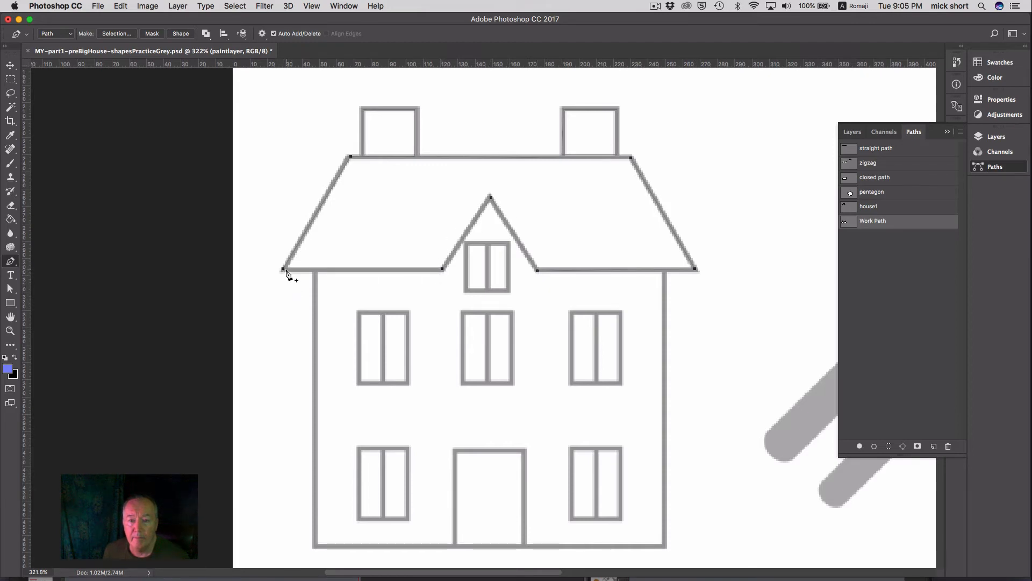
# Step: Save the work path of the chimneys and roof under the name "roof"
pyautogui.doubleClick(876, 222)
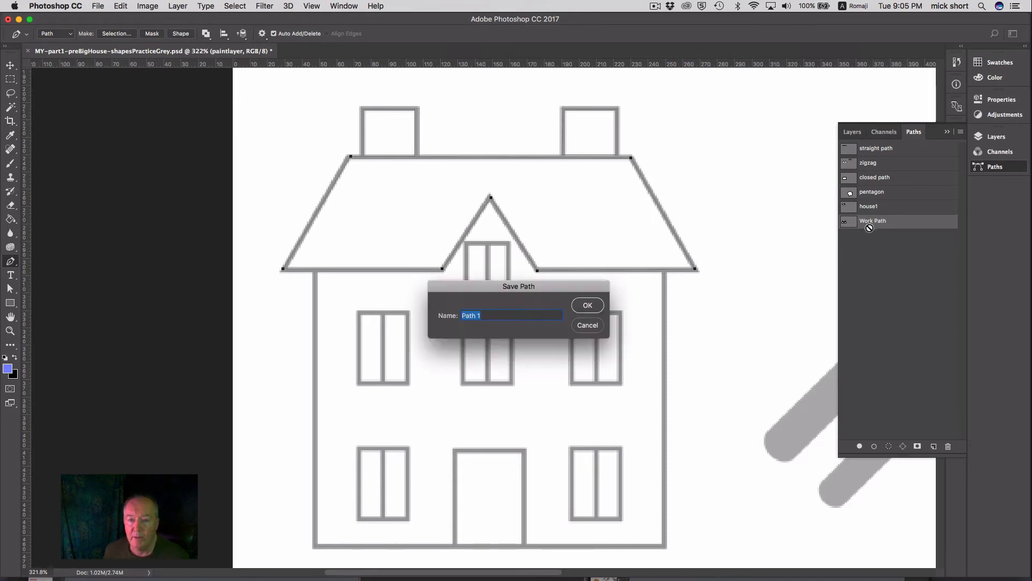
pyautogui.write('roof')
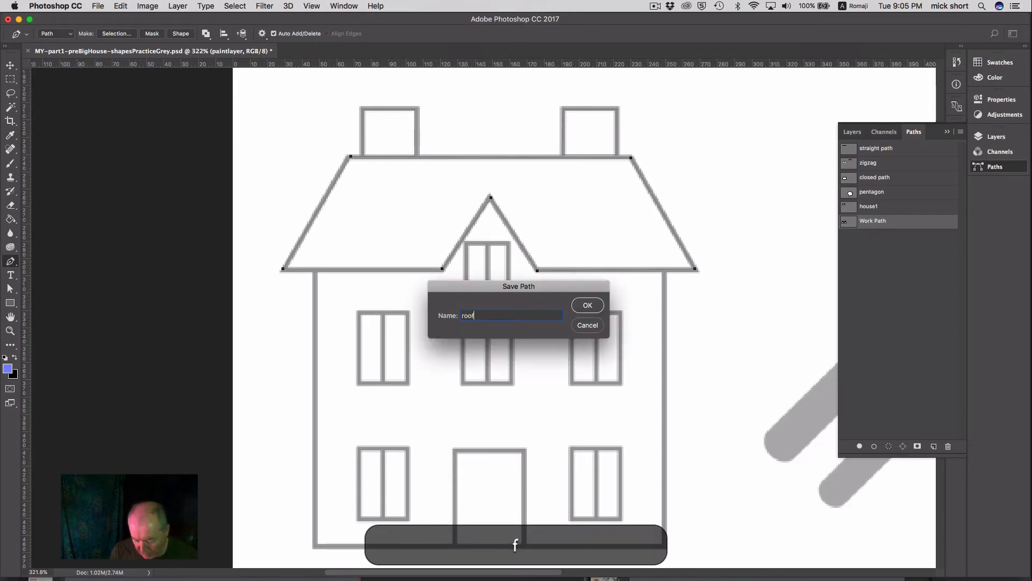
pyautogui.press('Return')
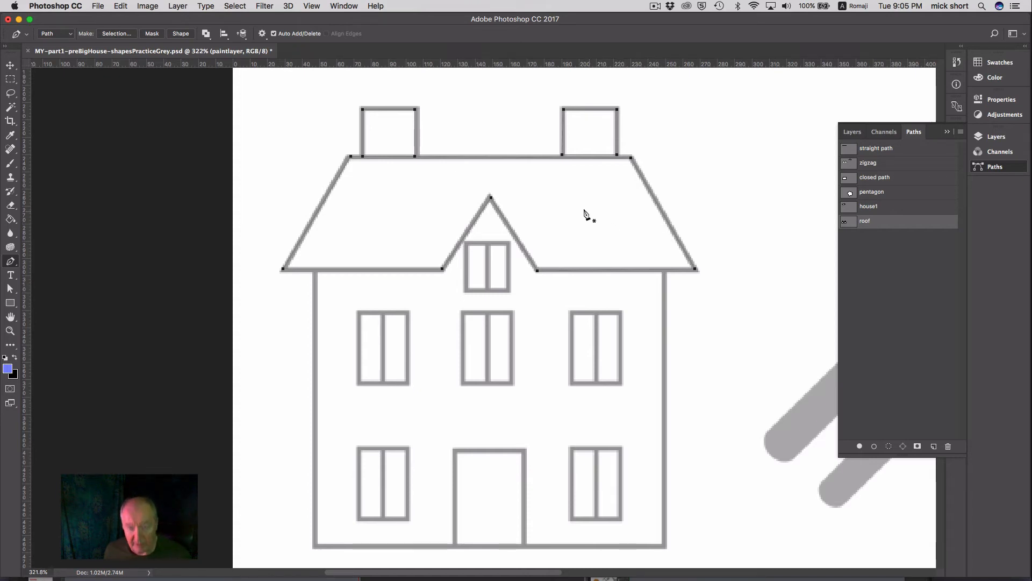
# Step: Try stroking only the two chimney outlines of the roof path with the blue foreground color, and revert the history to the Save Path state
pyautogui.press('super')
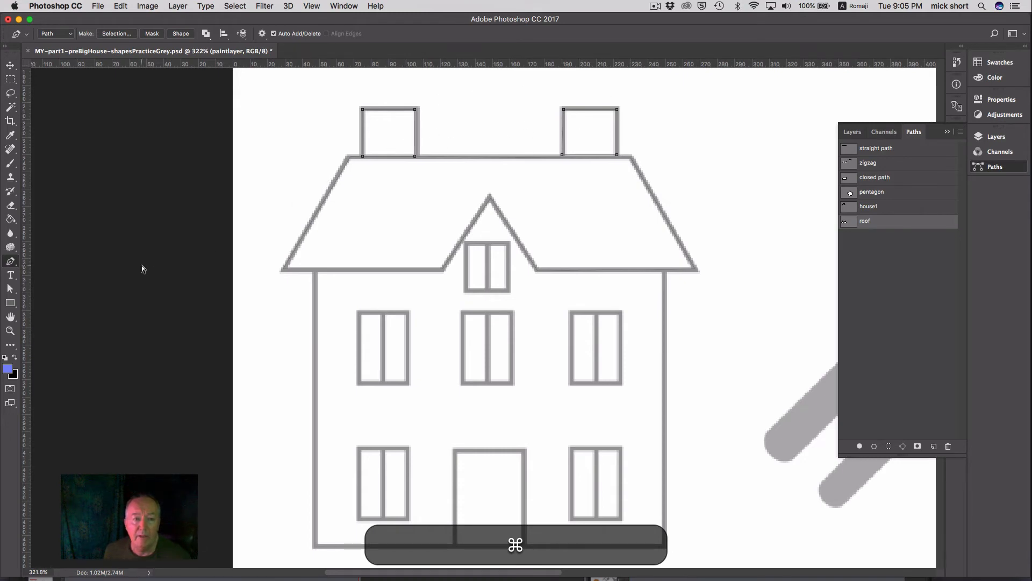
pyautogui.click(875, 447)
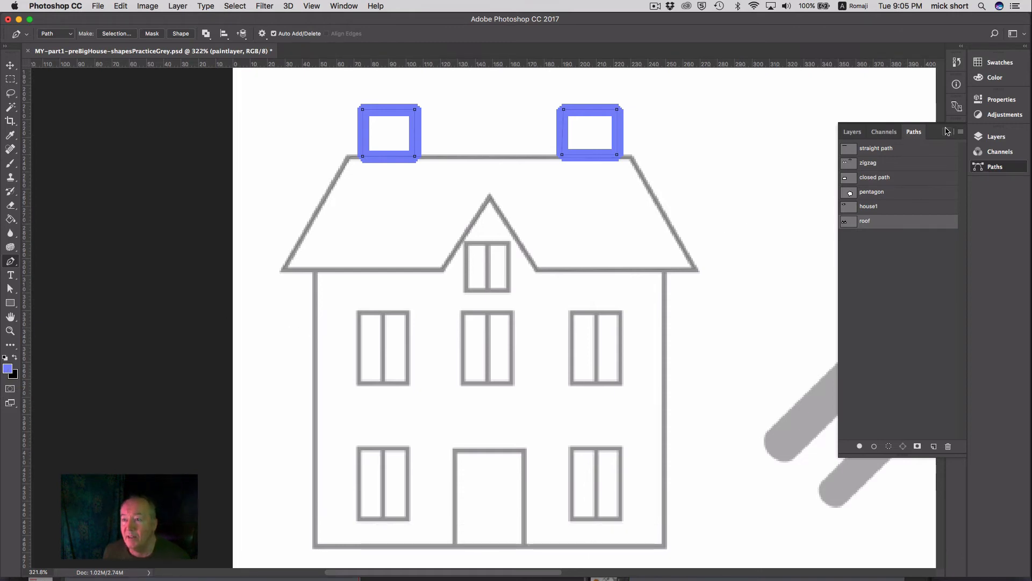
pyautogui.click(957, 62)
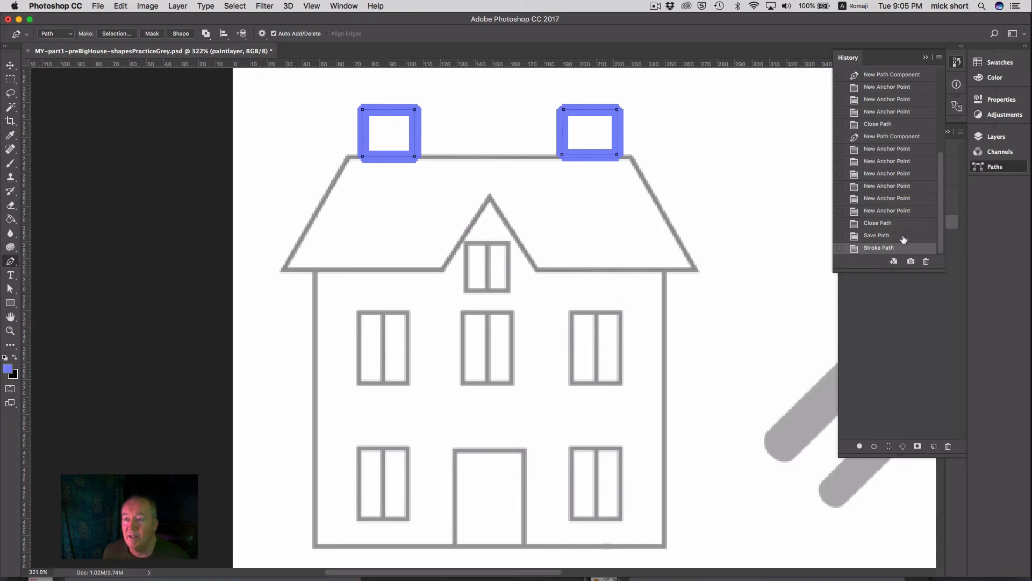
pyautogui.click(877, 236)
pyautogui.click(927, 58)
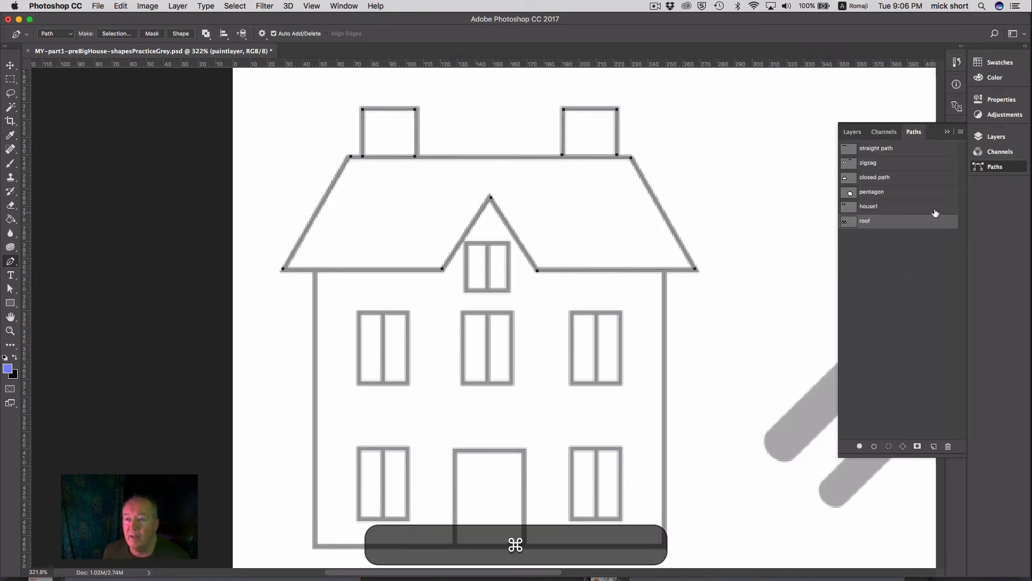
# Step: Stroke only the two chimney subpaths of the roof path with the Brush in the blue foreground color
pyautogui.click(961, 132)
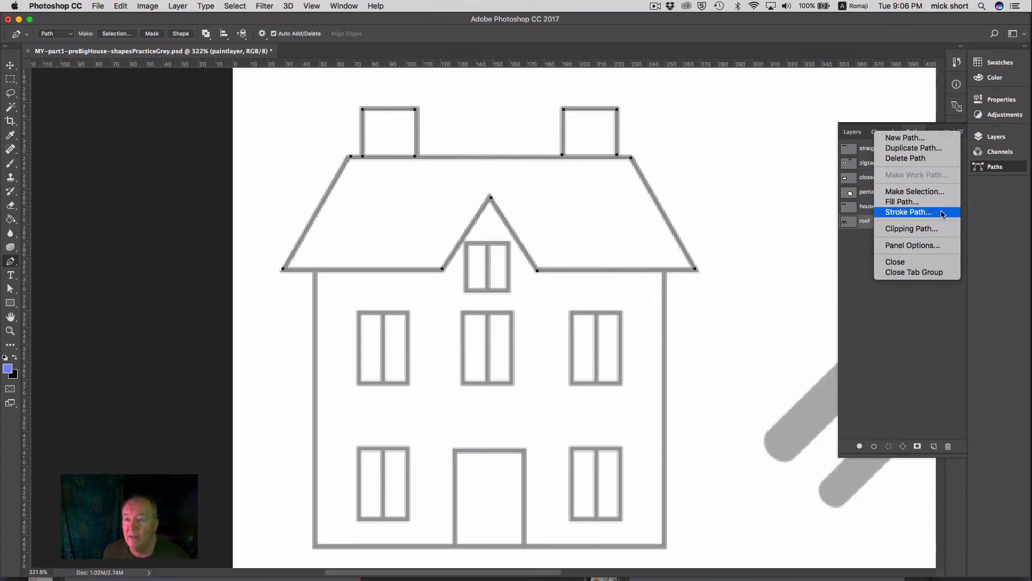
pyautogui.click(910, 394)
pyautogui.press('super')
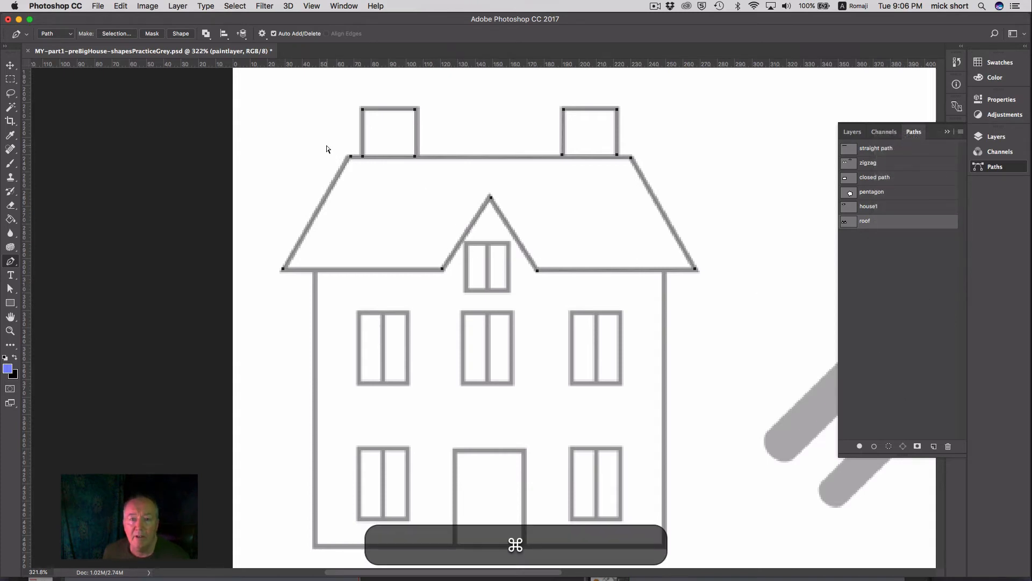
pyautogui.keyDown('super'); pyautogui.click(363, 128); pyautogui.keyUp('super')
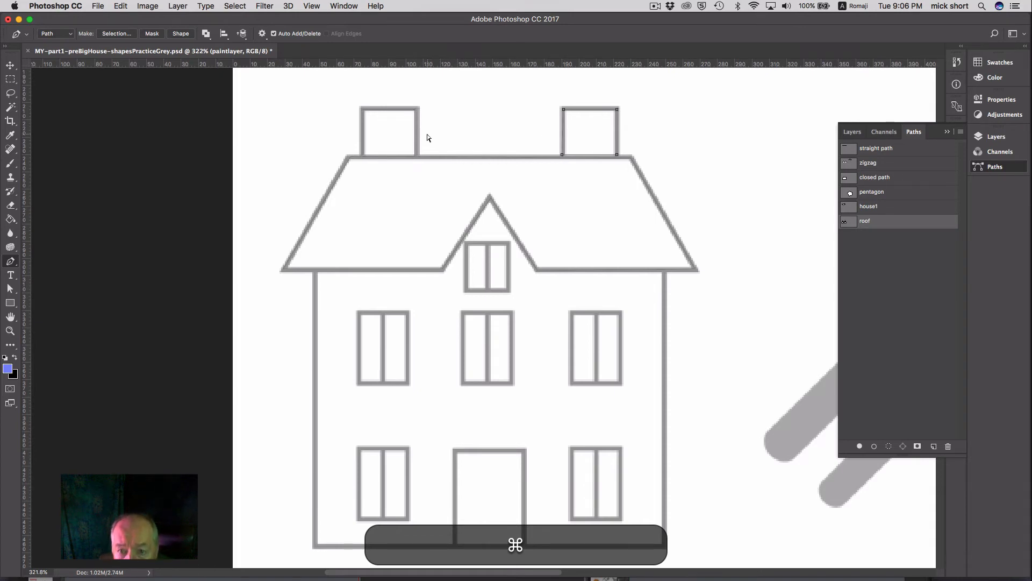
pyautogui.press('shift')
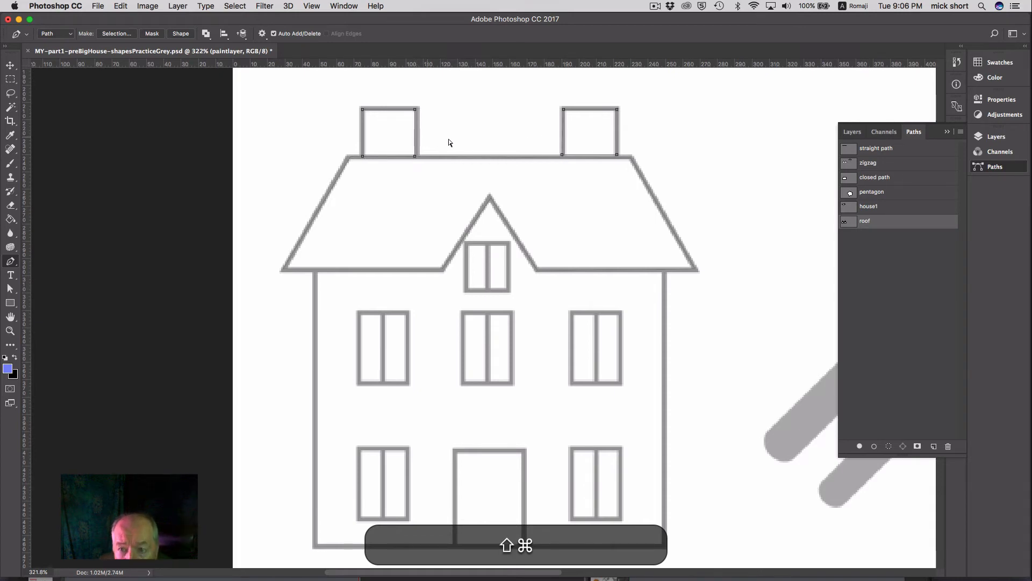
pyautogui.click(959, 133)
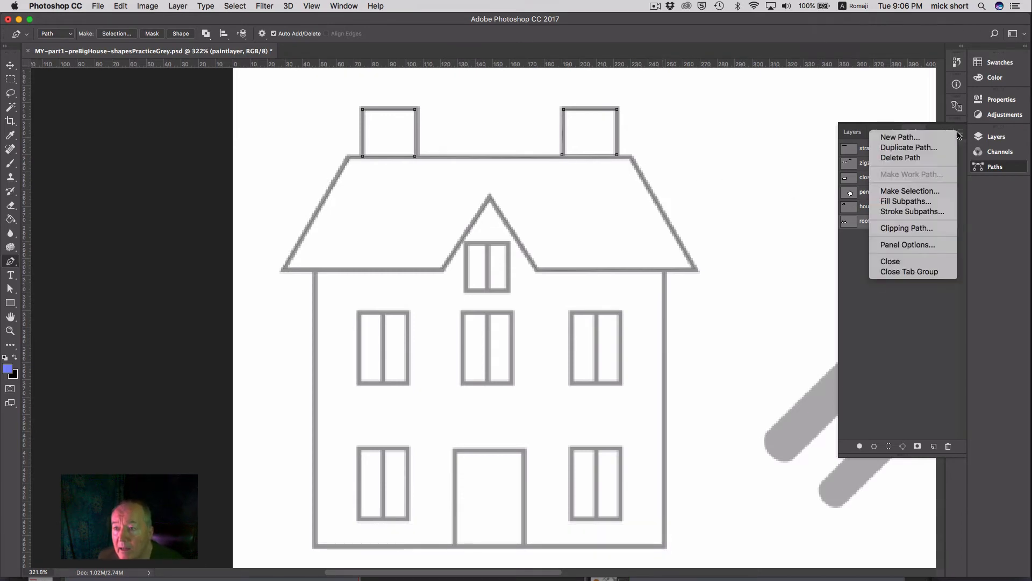
pyautogui.click(940, 214)
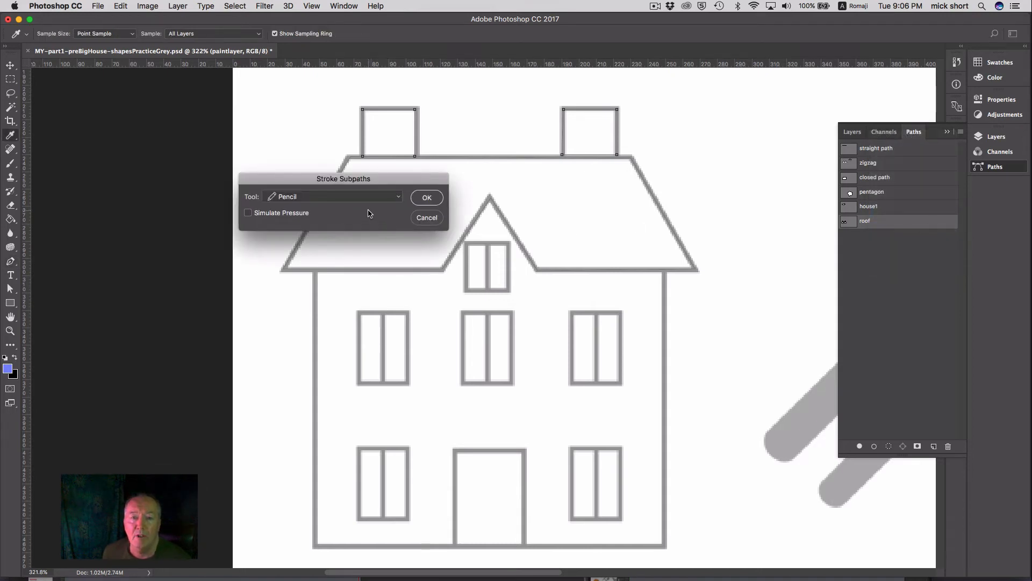
pyautogui.click(393, 198)
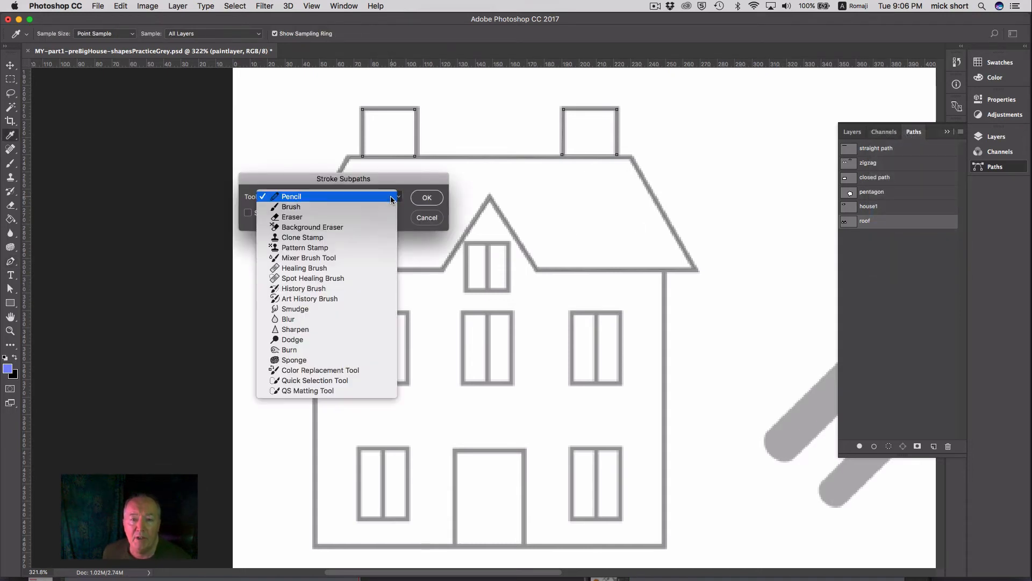
pyautogui.click(390, 208)
pyautogui.click(425, 198)
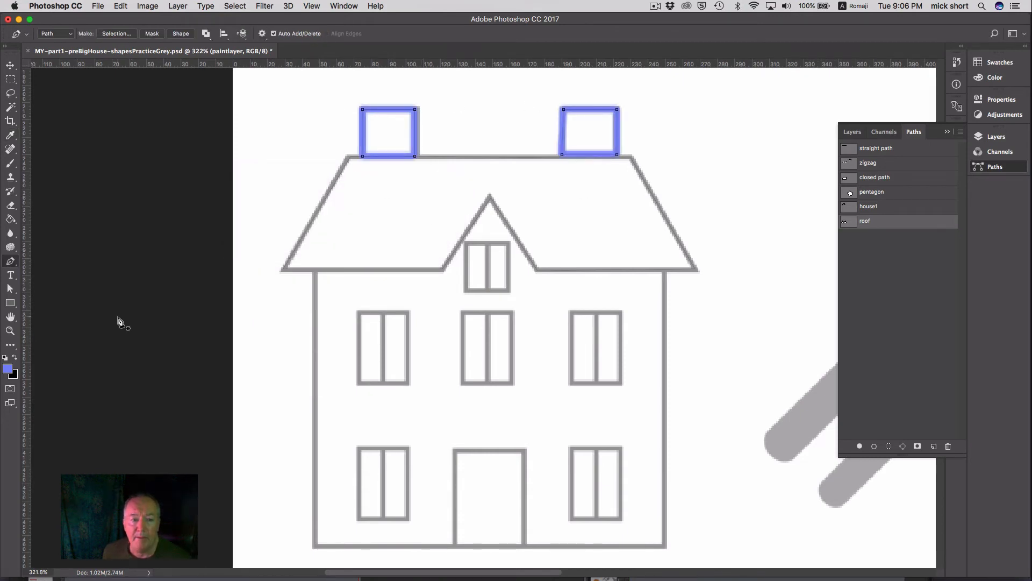
# Step: Set the foreground color to muted blue-grey #686c8e and fill the two selected chimney subpaths with it
pyautogui.click(8, 369)
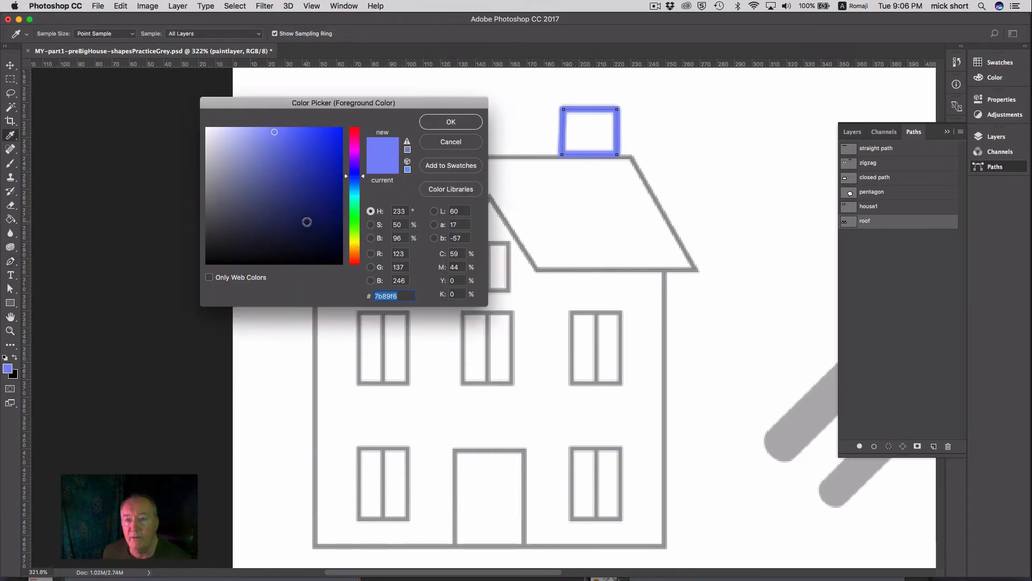
pyautogui.click(243, 187)
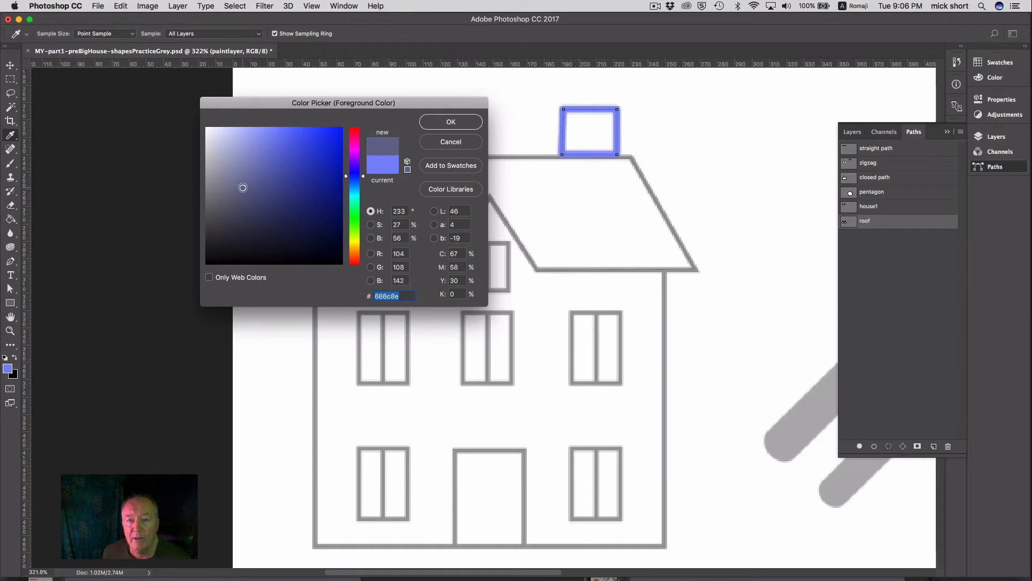
pyautogui.click(450, 122)
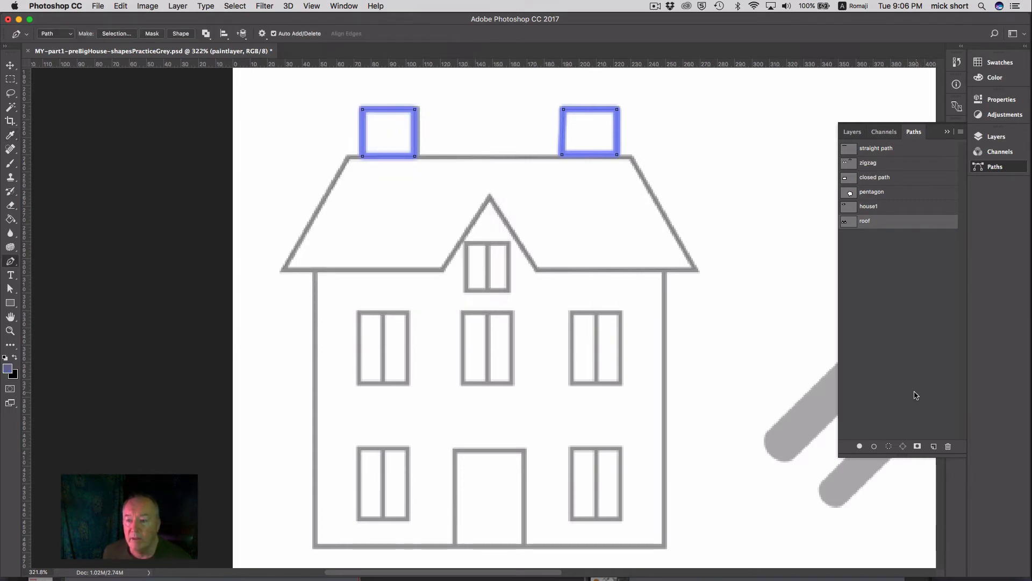
pyautogui.click(859, 446)
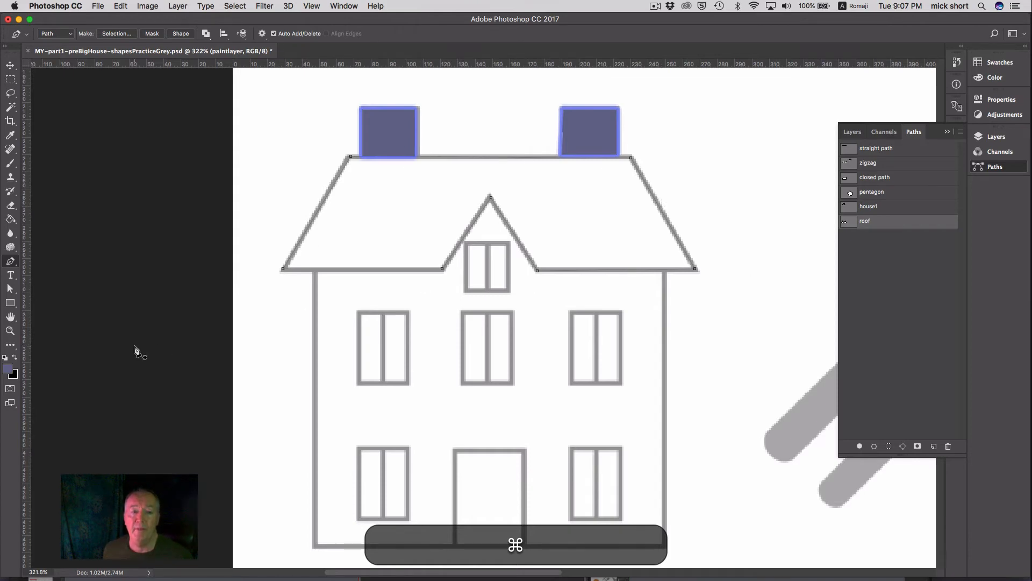
# Step: Set the foreground color to orange #f78664 and fill only the main roof subpath with it
pyautogui.click(8, 368)
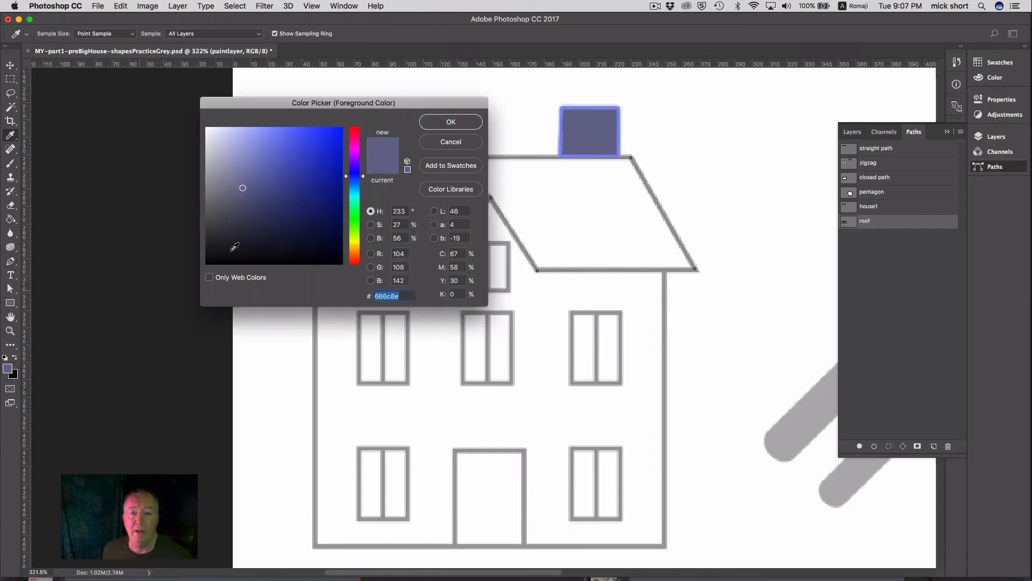
pyautogui.click(350, 141)
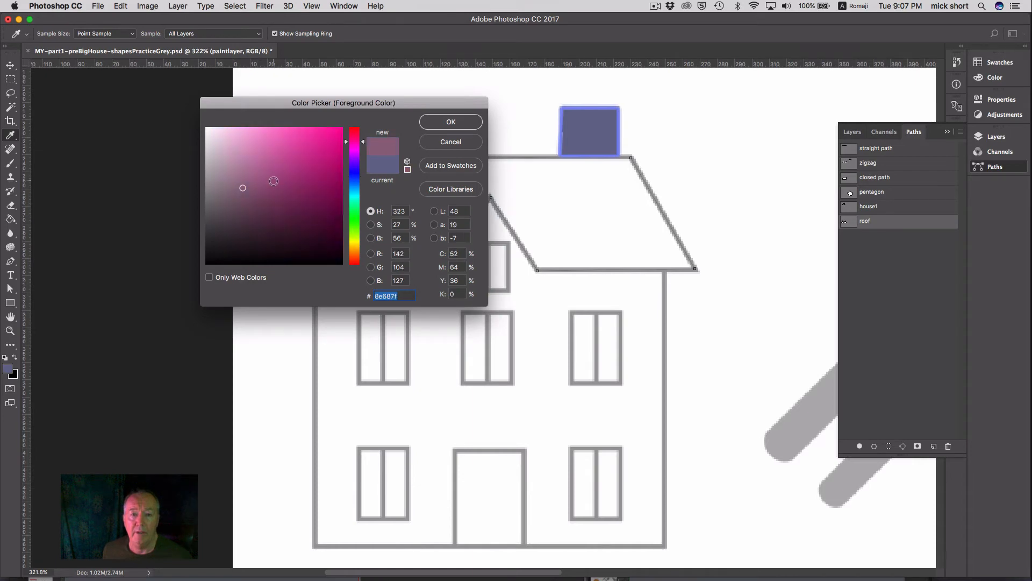
pyautogui.click(356, 253)
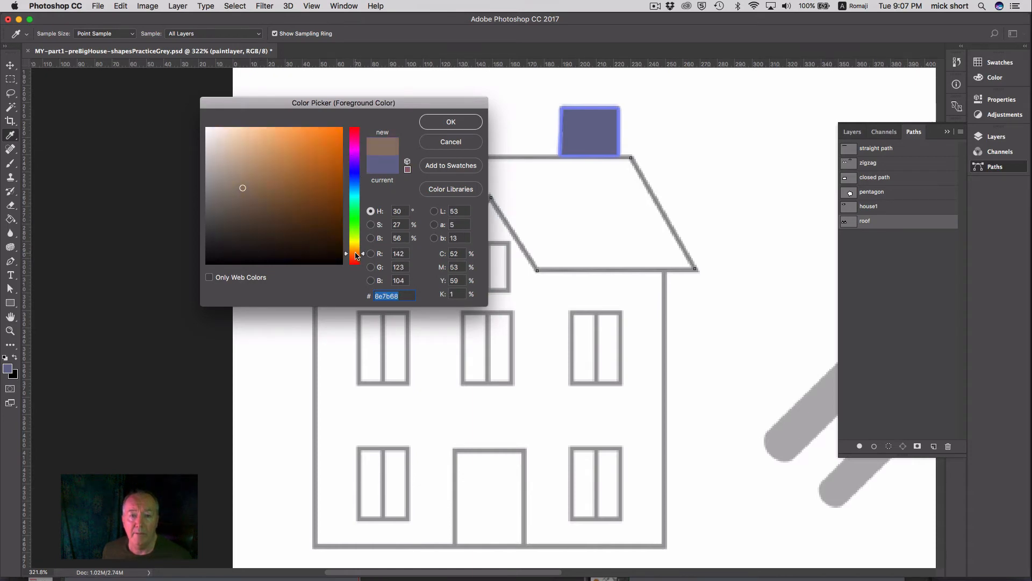
pyautogui.moveTo(356, 254); pyautogui.dragTo(355, 258)
pyautogui.click(269, 129)
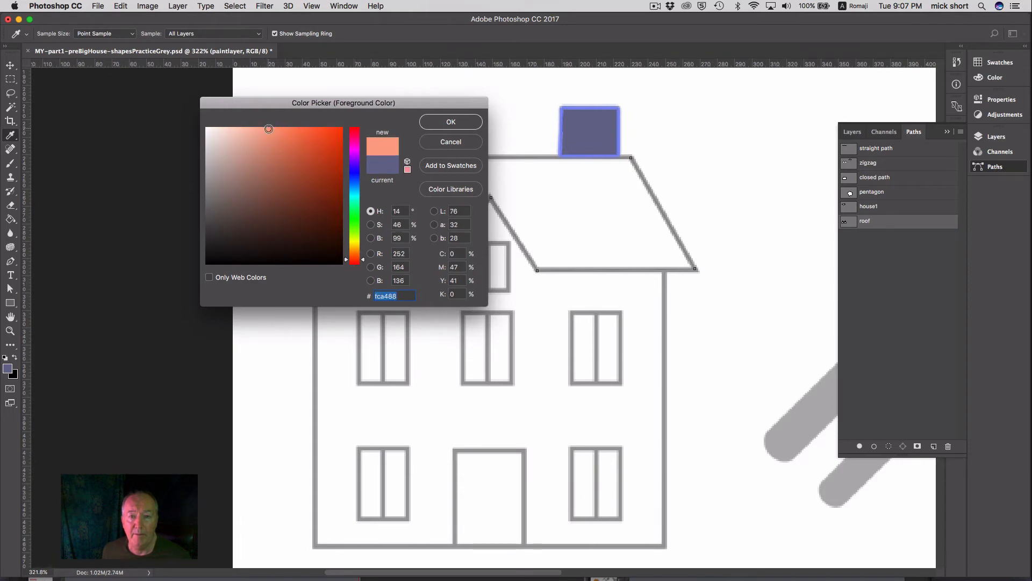
pyautogui.moveTo(271, 133); pyautogui.dragTo(300, 132)
pyautogui.click(445, 122)
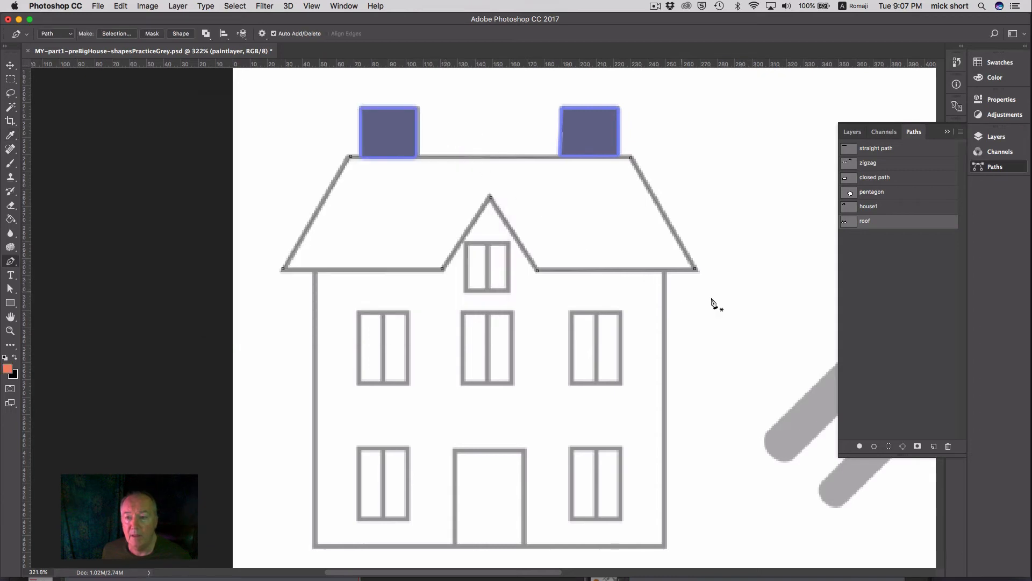
pyautogui.click(859, 446)
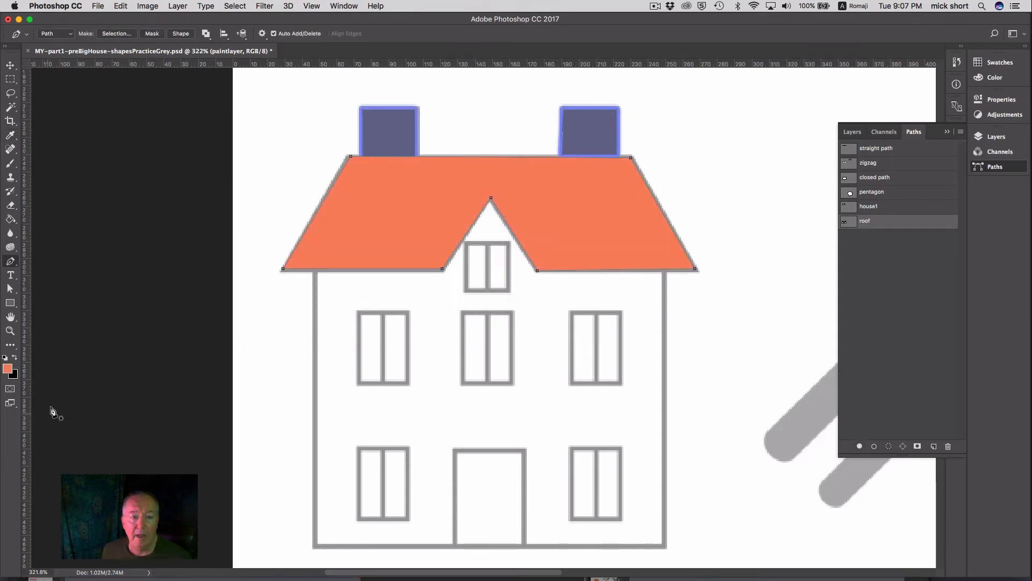
# Step: Stroke the main roof subpath with a pale yellow foreground color and deselect the roof path
pyautogui.click(8, 369)
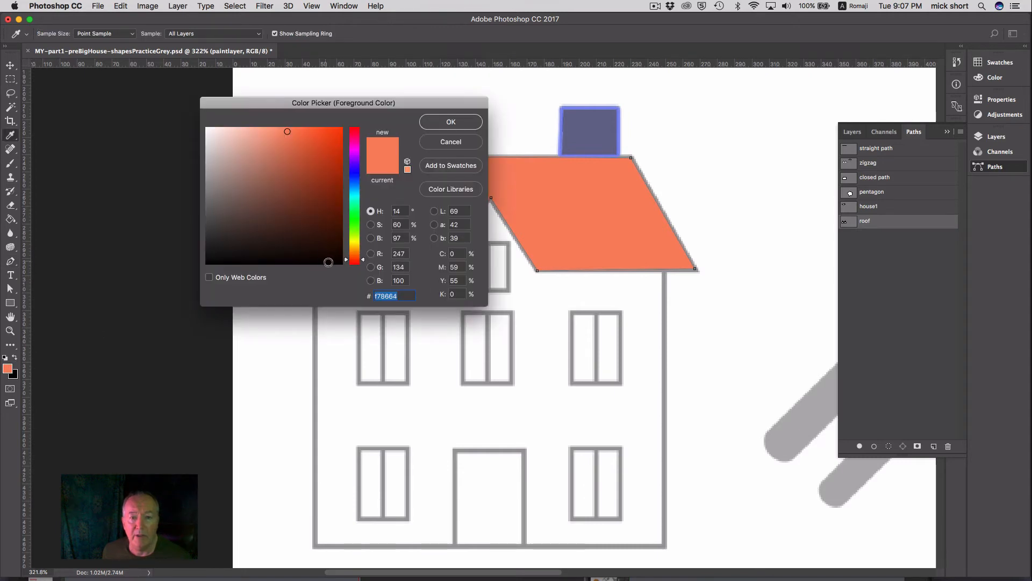
pyautogui.click(307, 129)
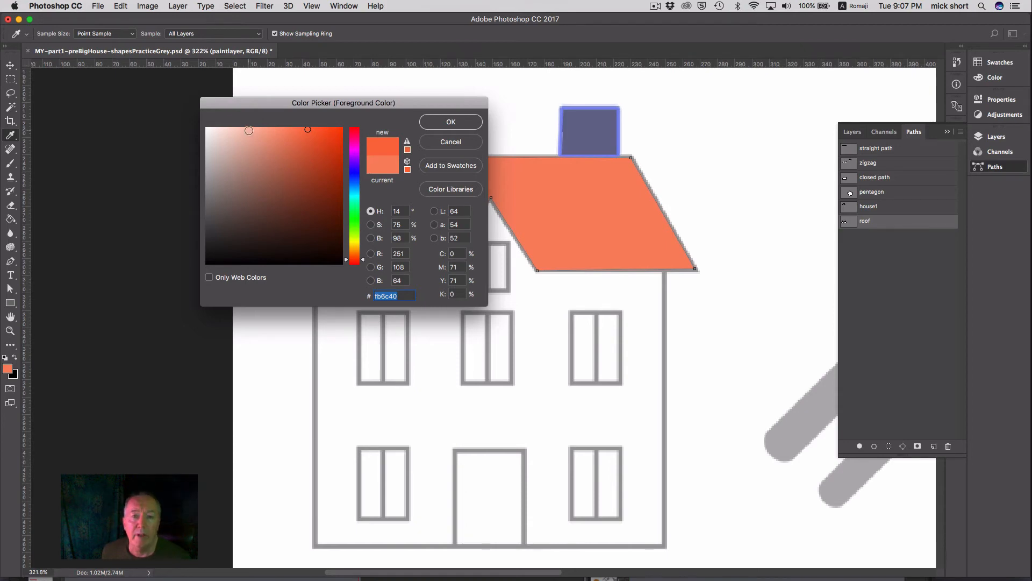
pyautogui.click(355, 241)
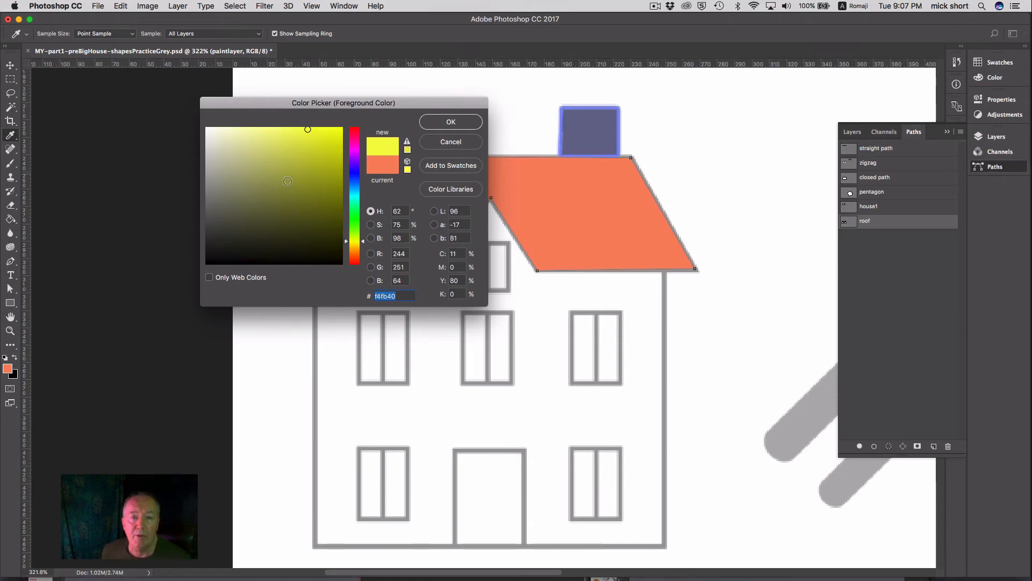
pyautogui.moveTo(370, 244); pyautogui.dragTo(369, 247)
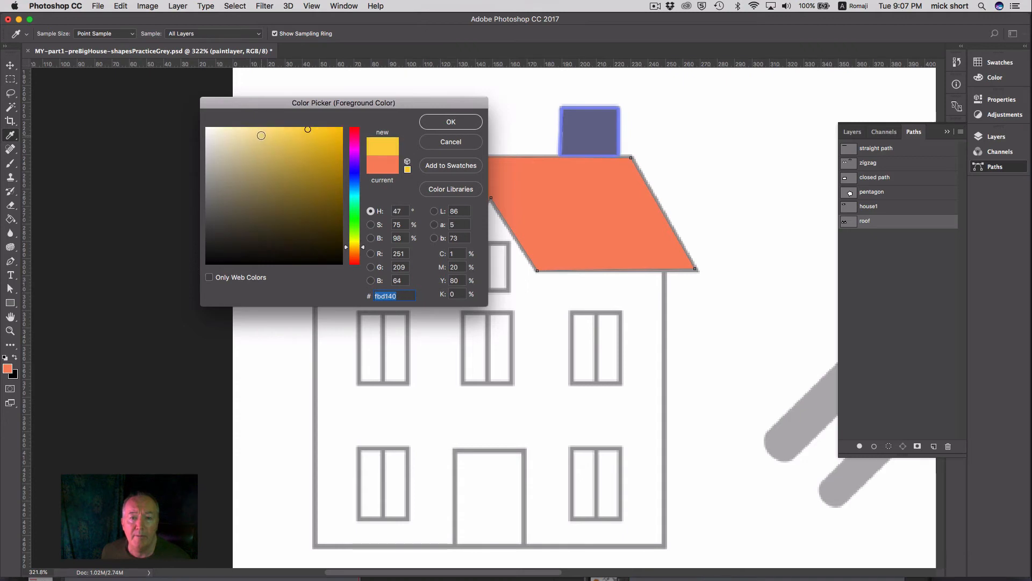
pyautogui.click(257, 131)
pyautogui.click(444, 123)
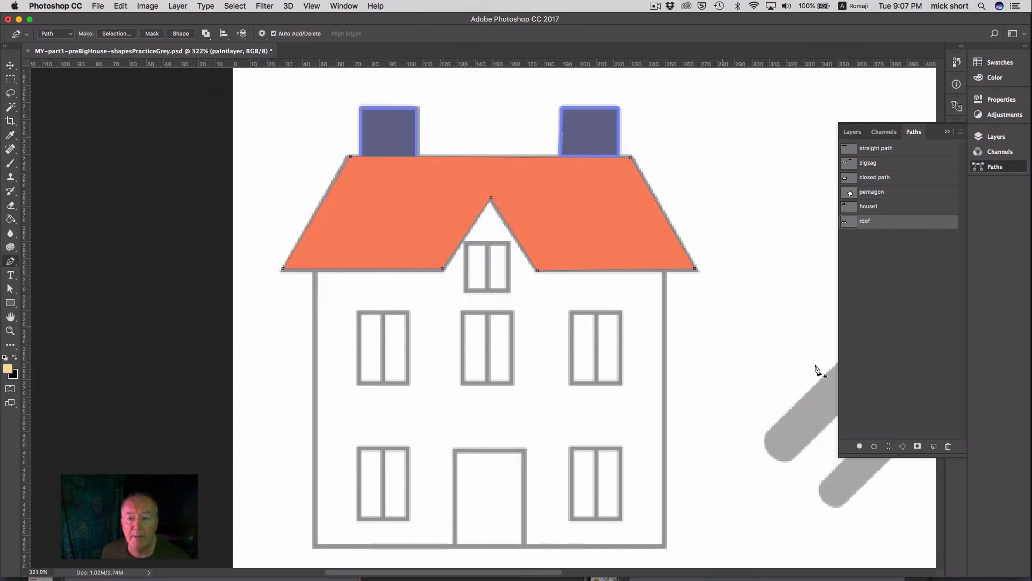
pyautogui.click(874, 446)
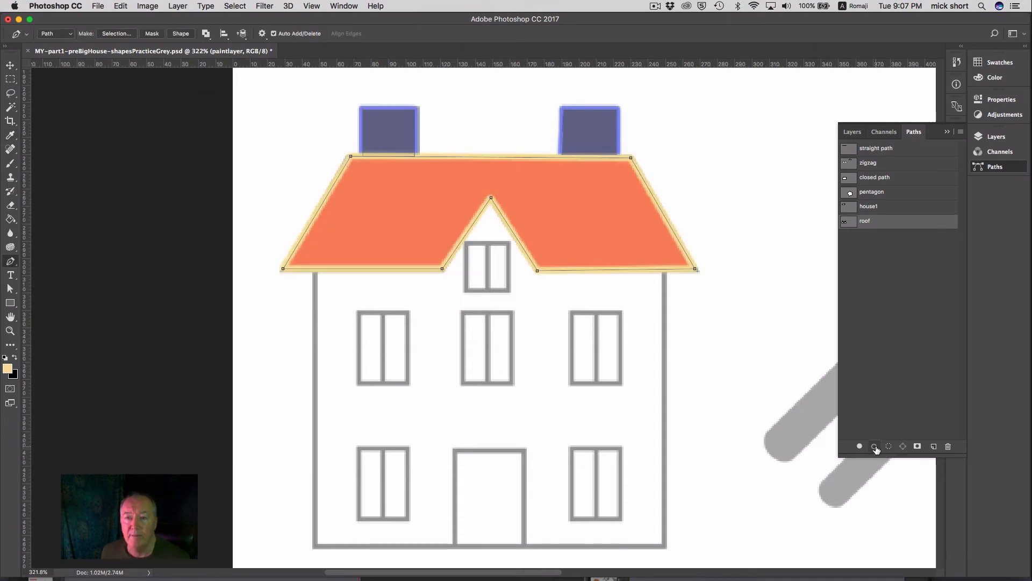
pyautogui.click(876, 374)
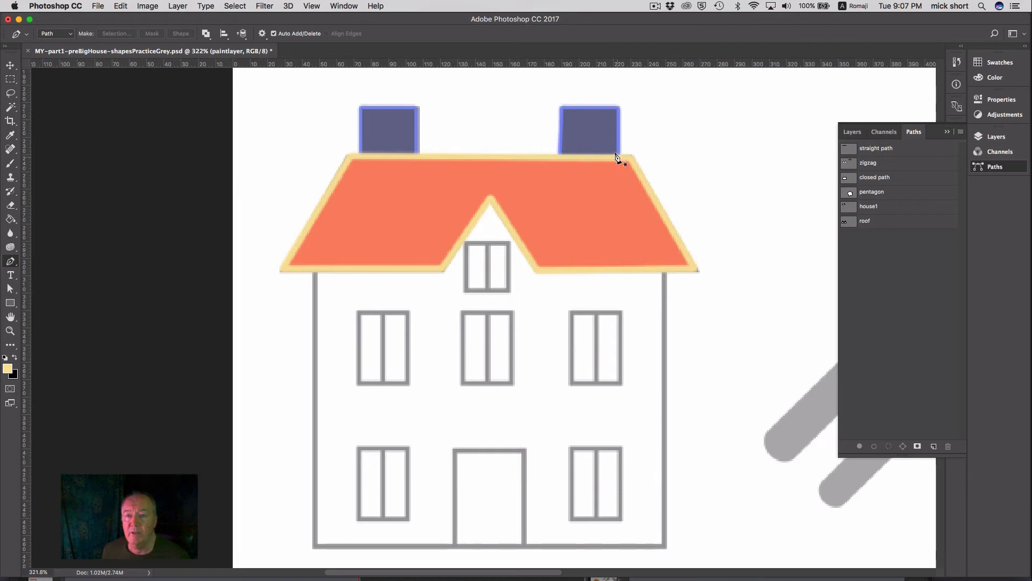
# Step: Trace the house front as a closed straight-sided path from its lower-left corner, following the eaves and central gable
pyautogui.press('super')
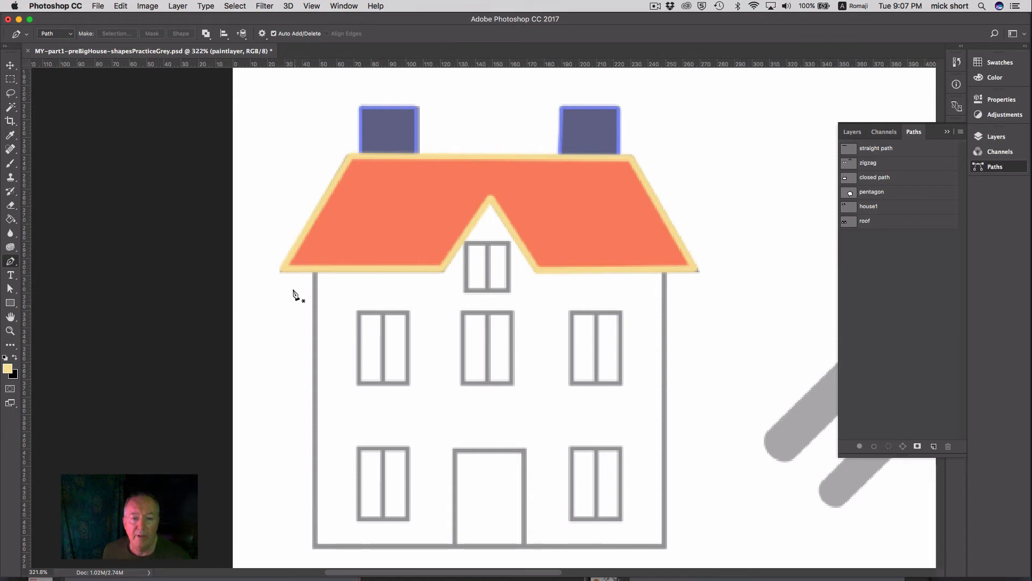
pyautogui.click(314, 547)
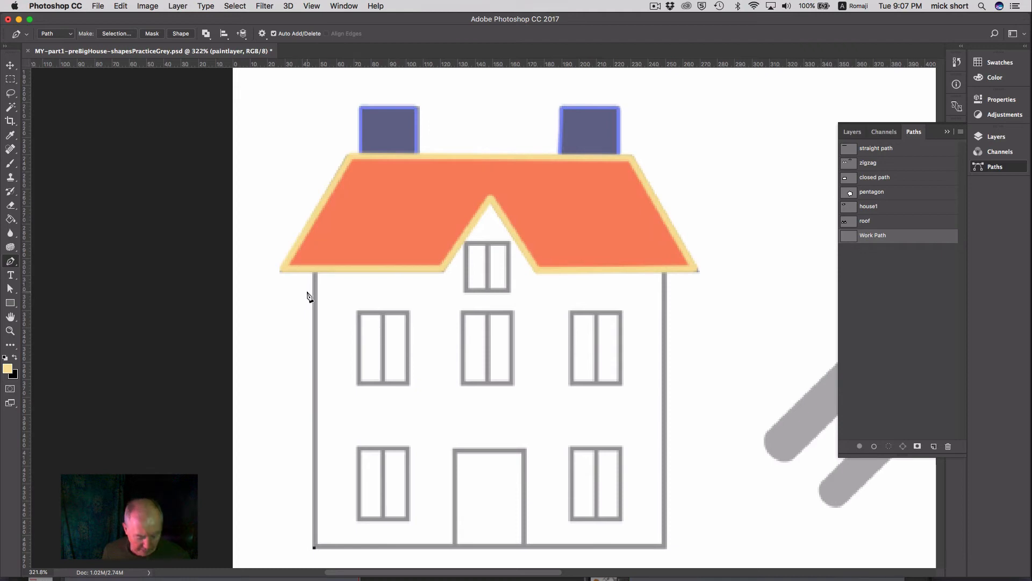
pyautogui.press('shift')
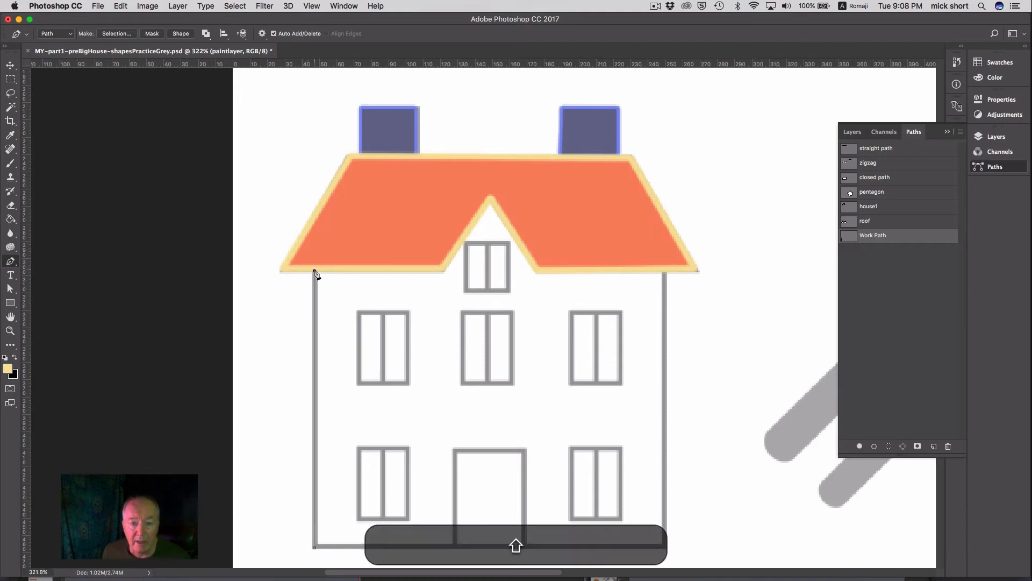
pyautogui.keyDown('shift'); pyautogui.click(442, 270); pyautogui.keyUp('shift')
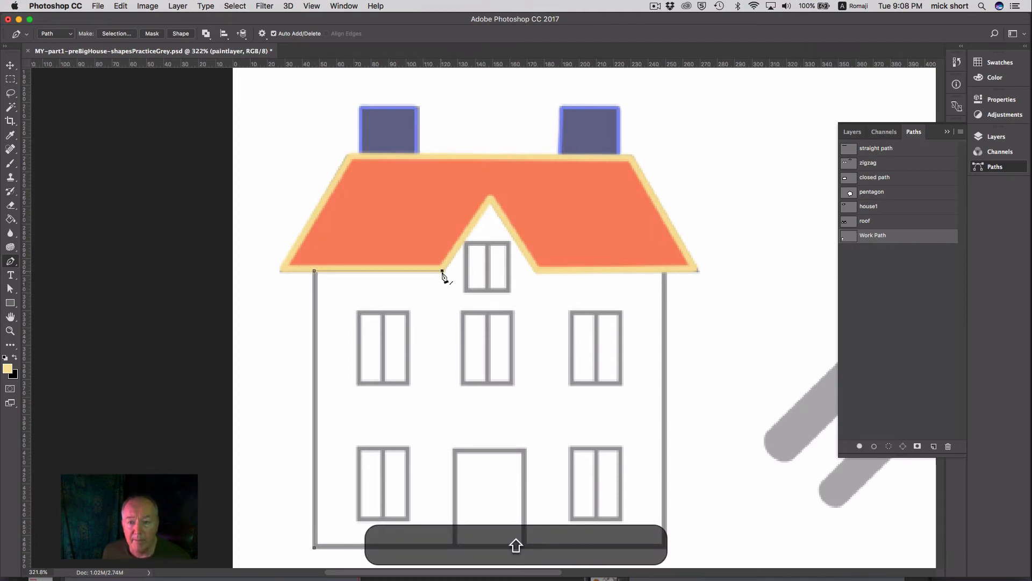
pyautogui.click(491, 198)
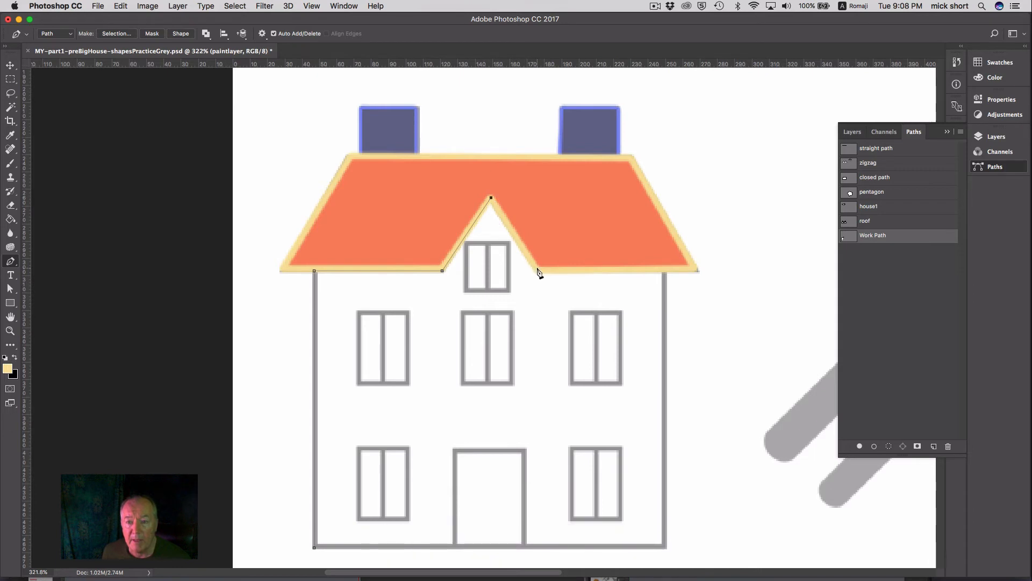
pyautogui.click(537, 271)
pyautogui.keyDown('shift'); pyautogui.click(663, 271); pyautogui.keyUp('shift')
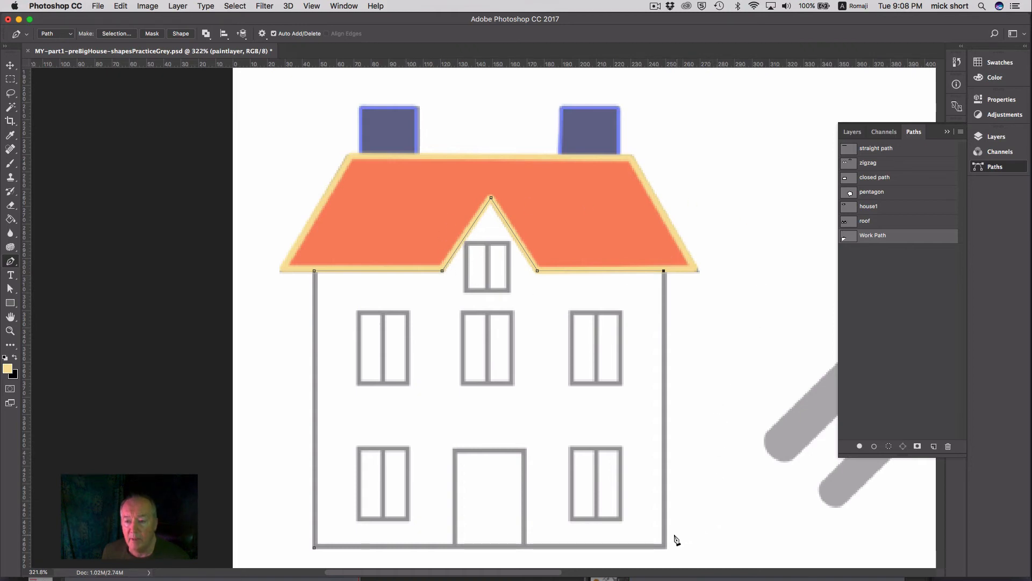
pyautogui.press('shift')
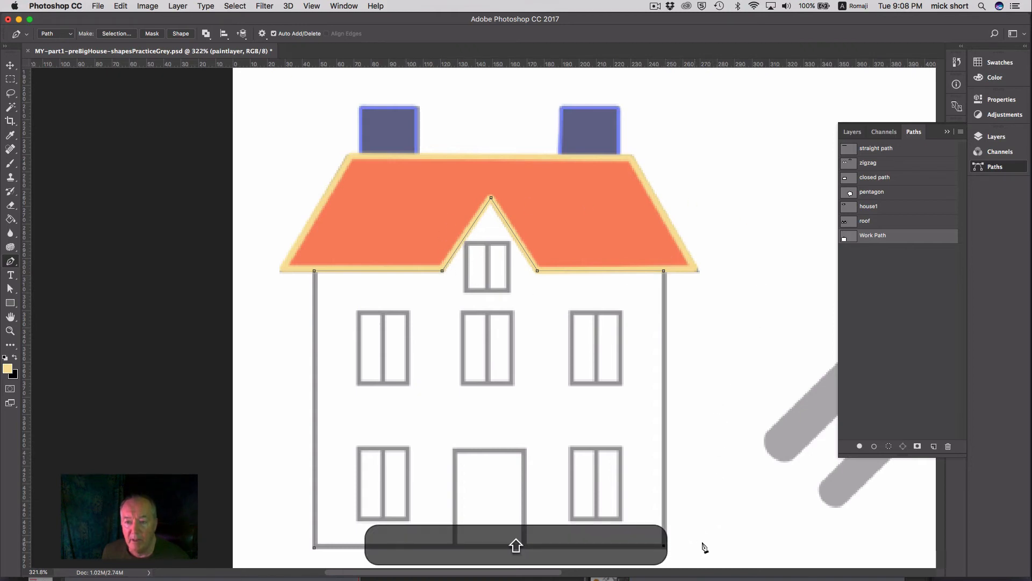
pyautogui.press('shift')
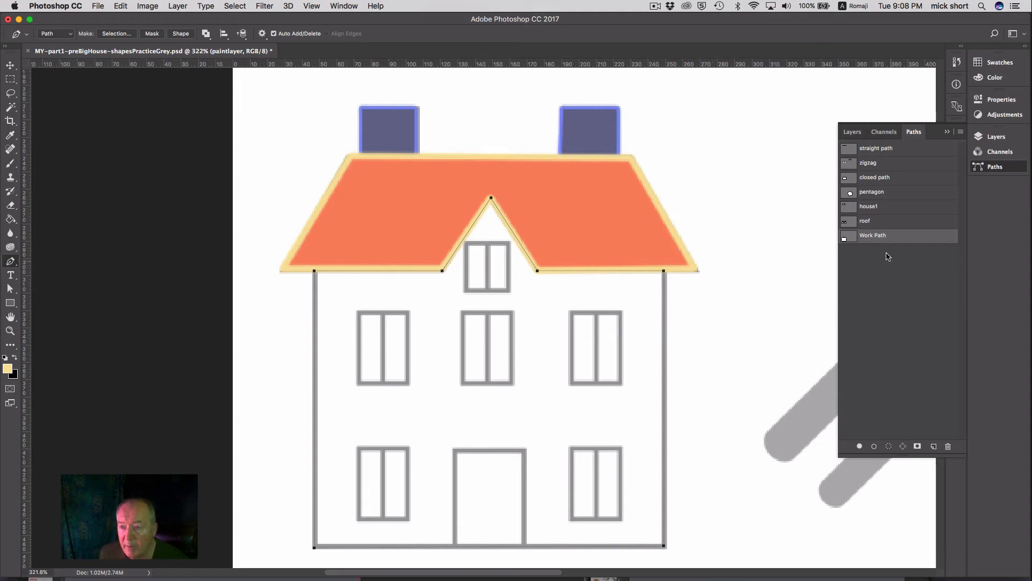
# Step: Save the traced house-front work path under the name "front wall"
pyautogui.doubleClick(878, 237)
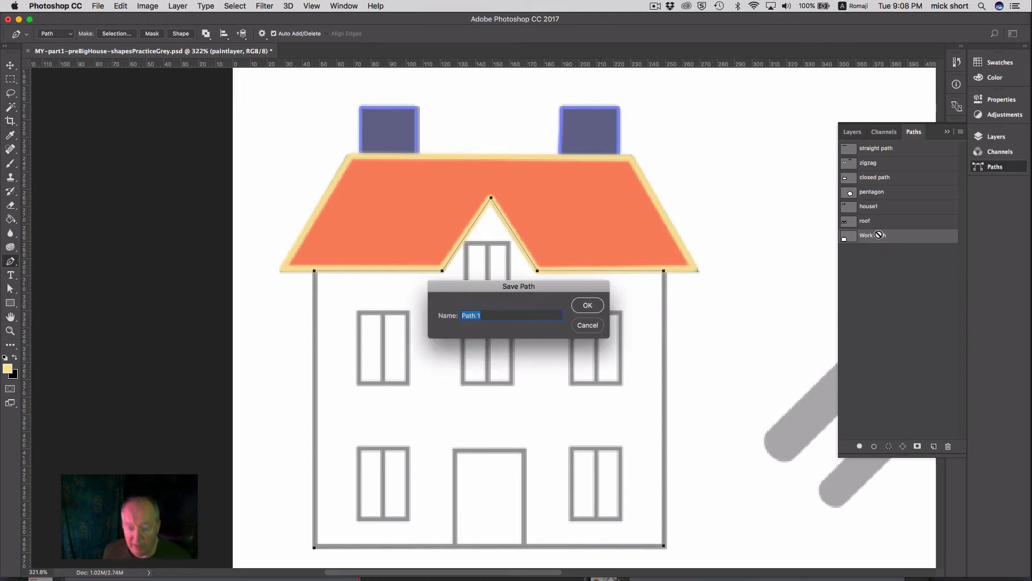
pyautogui.write('front')
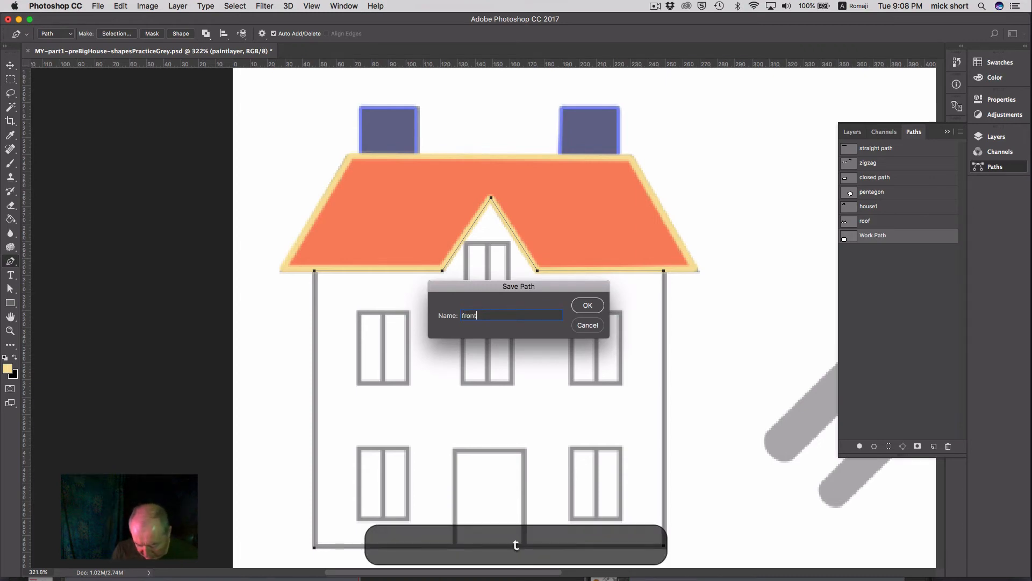
pyautogui.write(' wall')
pyautogui.press('Return')
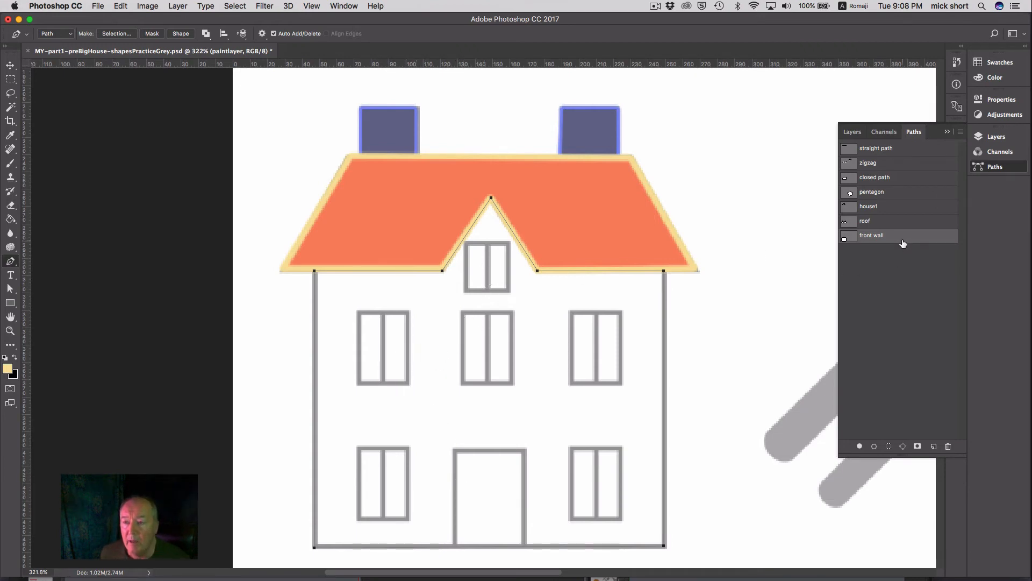
# Step: Trace the gable window's outer frame as a closed rectangular subpath within the front wall path
pyautogui.click(466, 245)
pyautogui.click(466, 290)
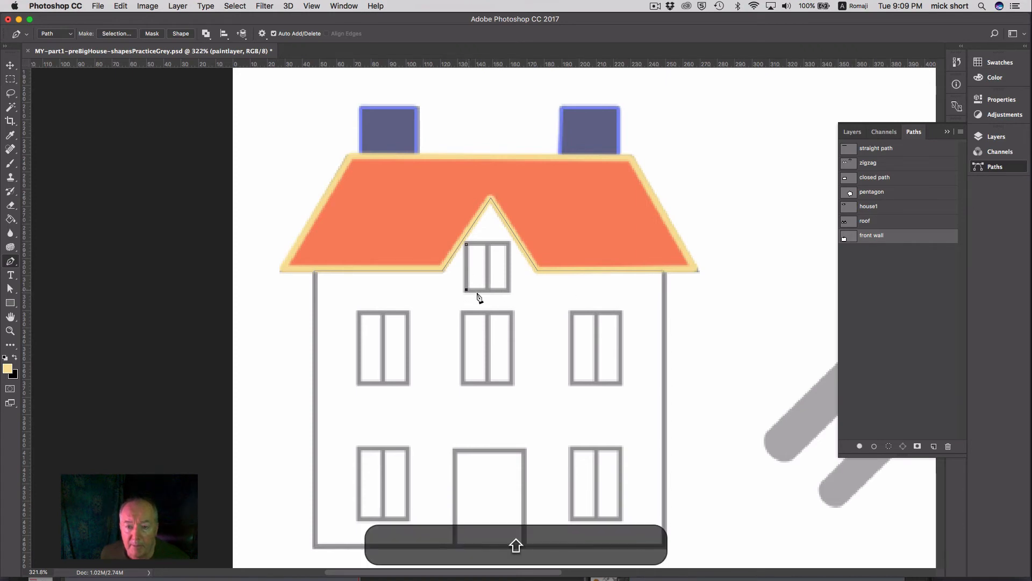
pyautogui.click(508, 290)
pyautogui.click(508, 244)
pyautogui.click(467, 246)
# Step: Trace the three windows in the row below the roof as separate closed rectangular subpaths of the front wall path
pyautogui.click(358, 312)
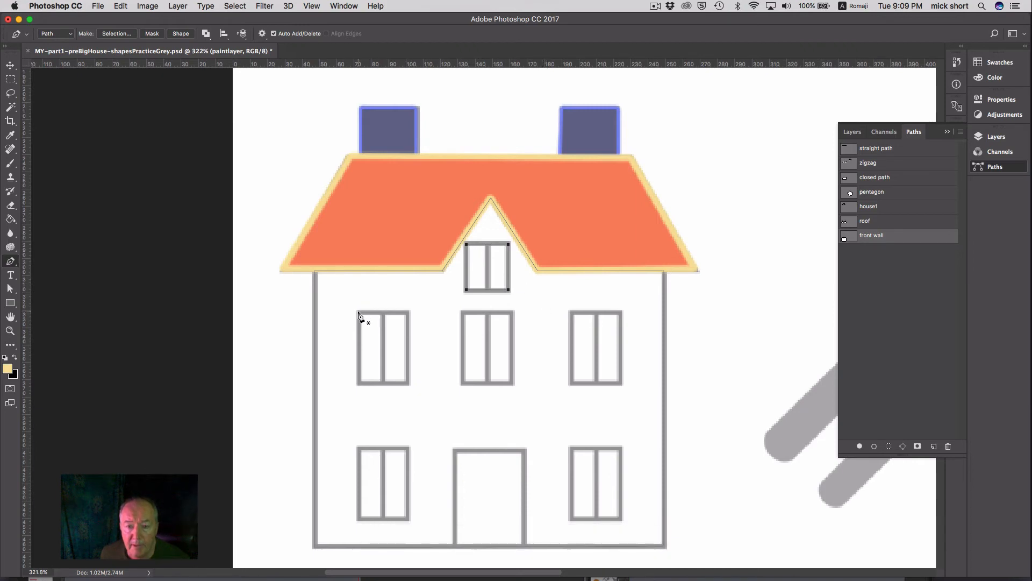
pyautogui.press('shift')
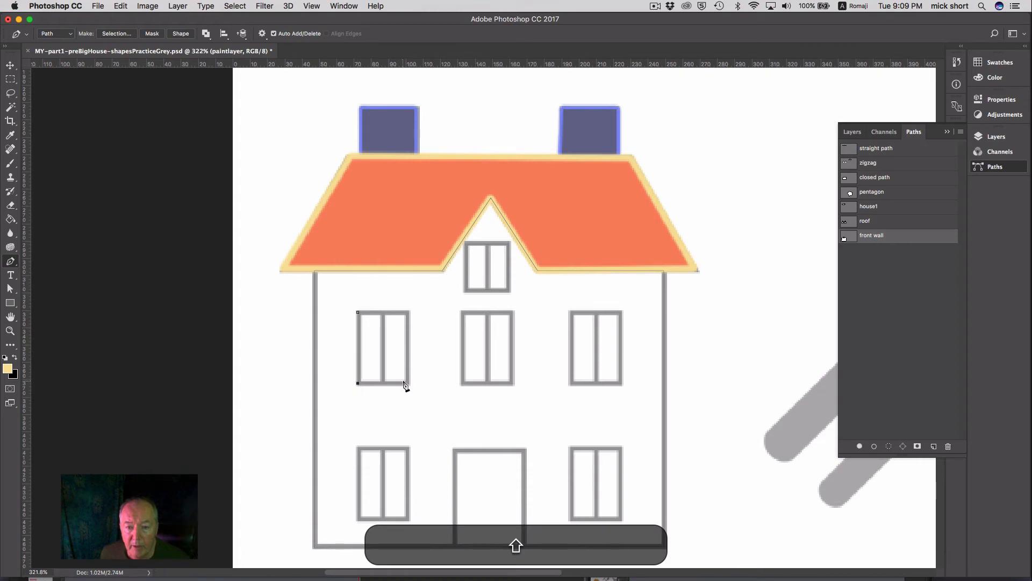
pyautogui.click(406, 384)
pyautogui.click(359, 312)
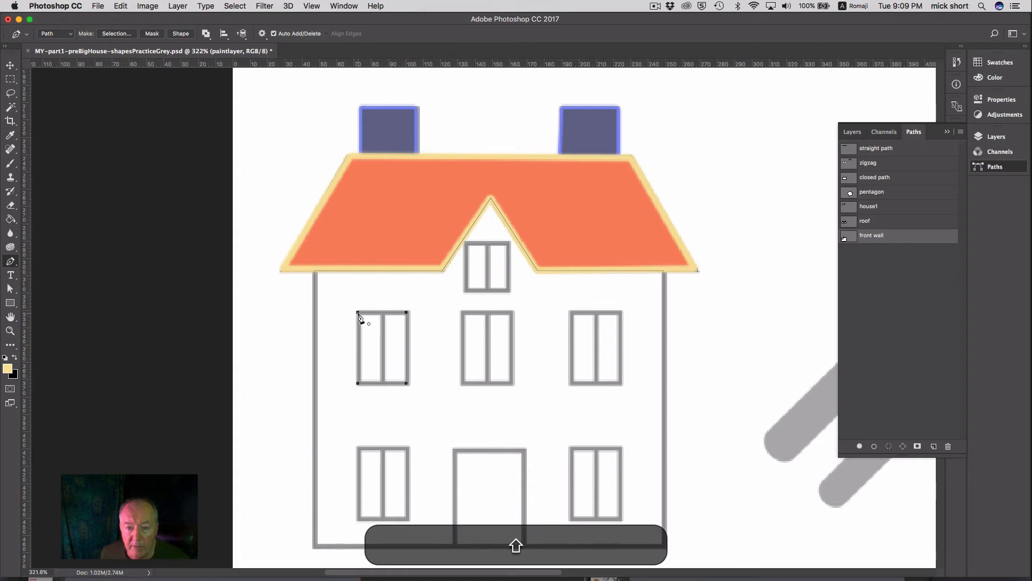
pyautogui.click(463, 314)
pyautogui.click(463, 383)
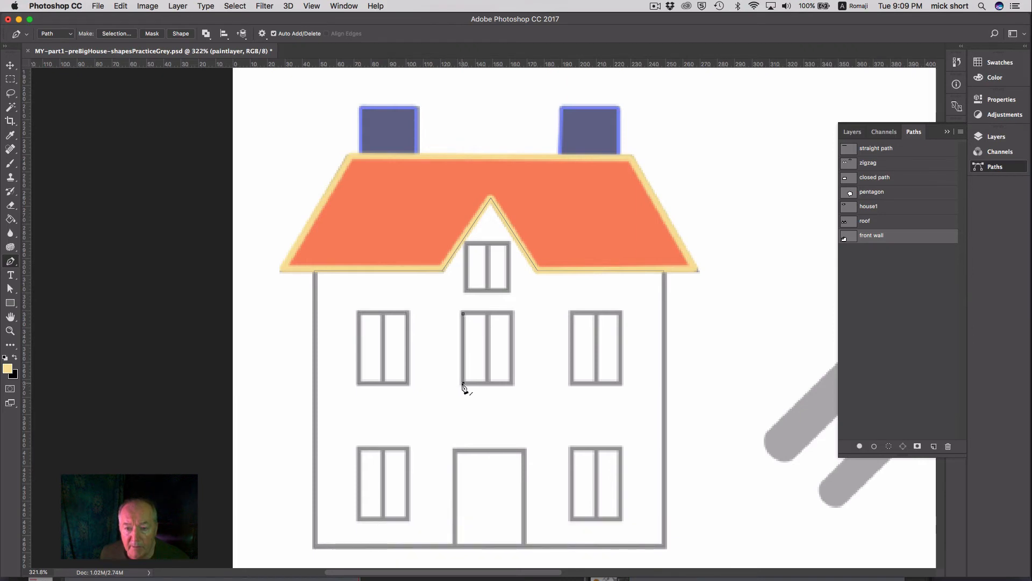
pyautogui.keyDown('shift'); pyautogui.click(510, 383); pyautogui.keyUp('shift')
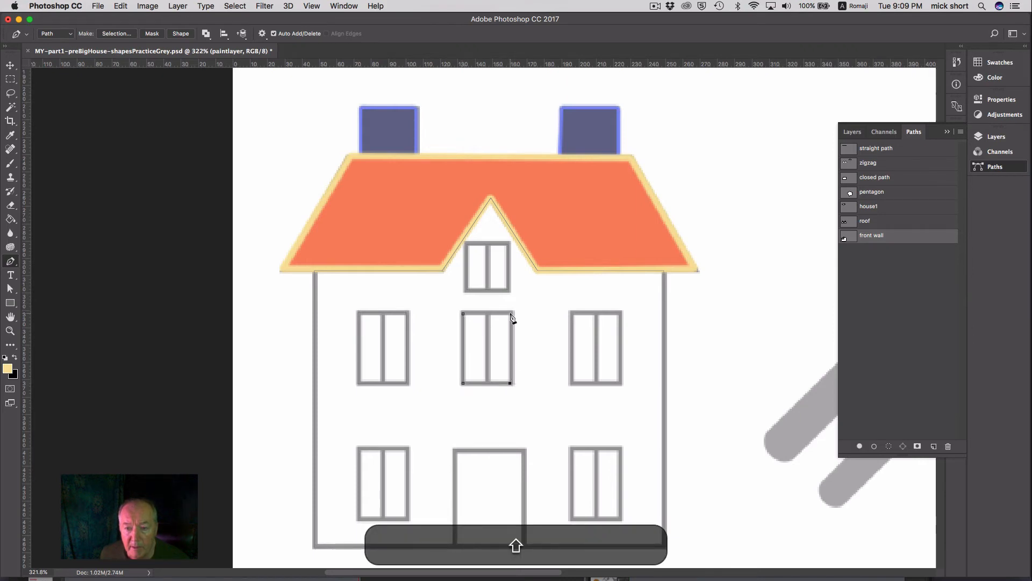
pyautogui.click(463, 313)
pyautogui.click(572, 313)
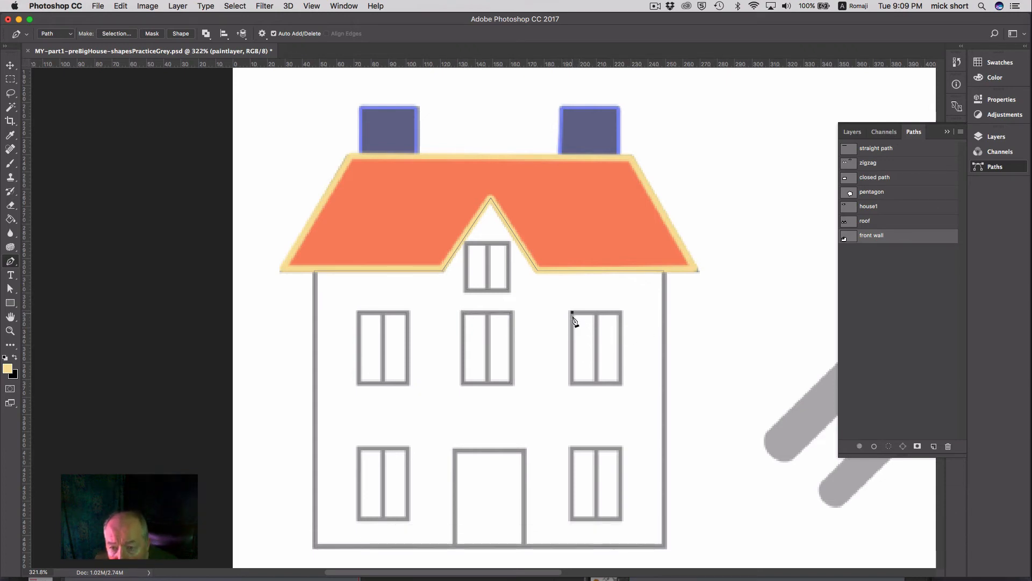
pyautogui.keyDown('shift'); pyautogui.click(572, 383); pyautogui.keyUp('shift')
pyautogui.keyDown('shift'); pyautogui.click(622, 384); pyautogui.keyUp('shift')
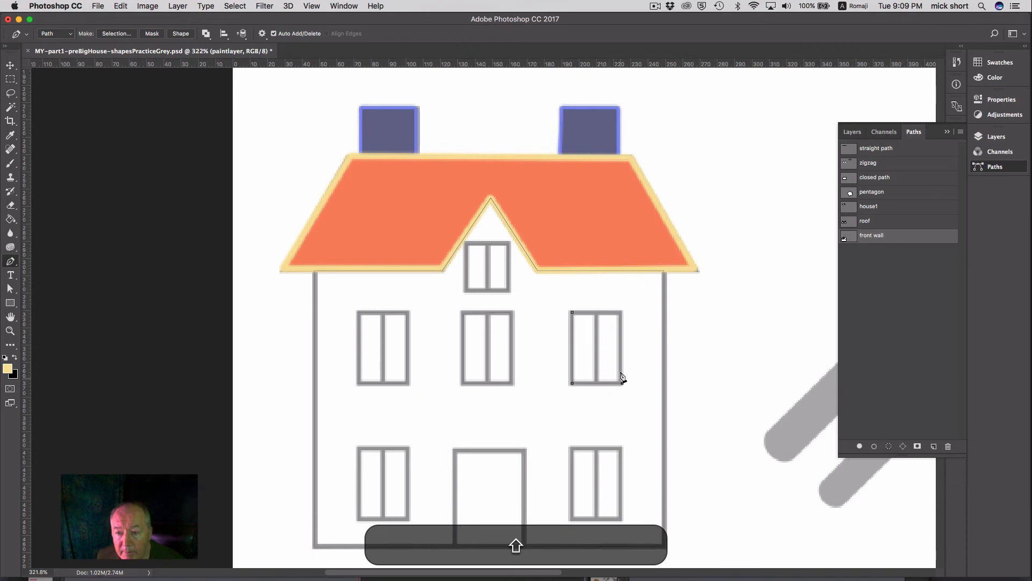
pyautogui.keyDown('shift'); pyautogui.click(622, 312); pyautogui.keyUp('shift')
# Step: Trace the two ground-floor windows on either side of the door as closed rectangular subpaths
pyautogui.click(359, 449)
pyautogui.keyDown('shift'); pyautogui.click(359, 518); pyautogui.keyUp('shift')
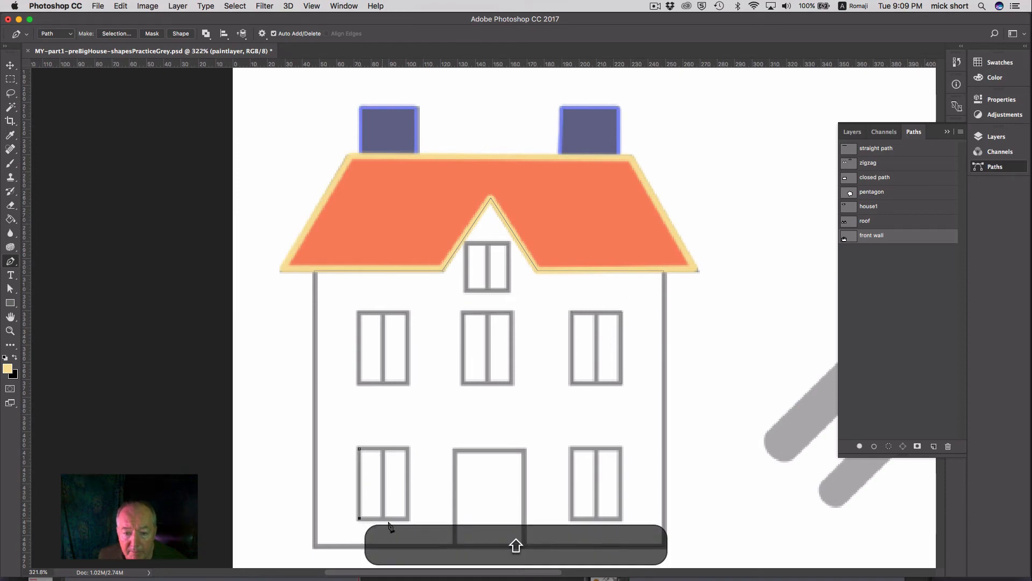
pyautogui.keyDown('shift'); pyautogui.click(404, 447); pyautogui.keyUp('shift')
pyautogui.keyDown('shift'); pyautogui.click(359, 449); pyautogui.keyUp('shift')
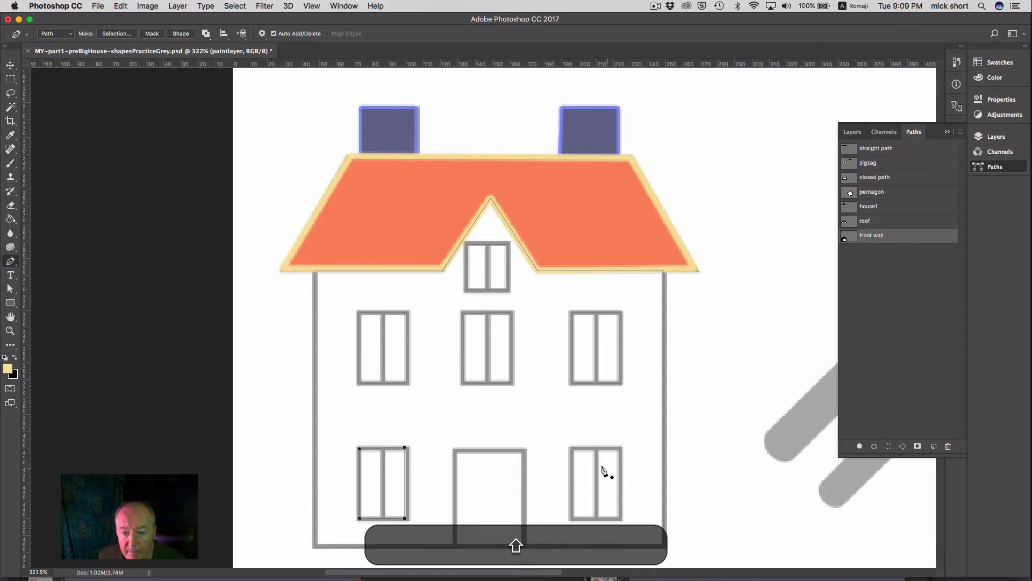
pyautogui.click(571, 448)
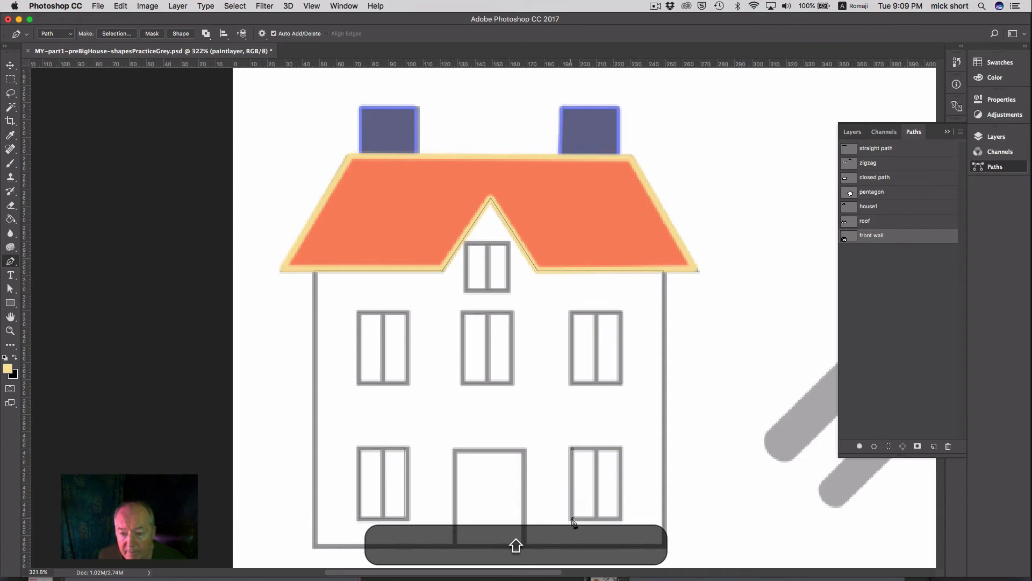
pyautogui.keyDown('shift'); pyautogui.click(621, 518); pyautogui.keyUp('shift')
pyautogui.keyDown('shift'); pyautogui.click(621, 447); pyautogui.keyUp('shift')
pyautogui.keyDown('shift'); pyautogui.click(572, 449); pyautogui.keyUp('shift')
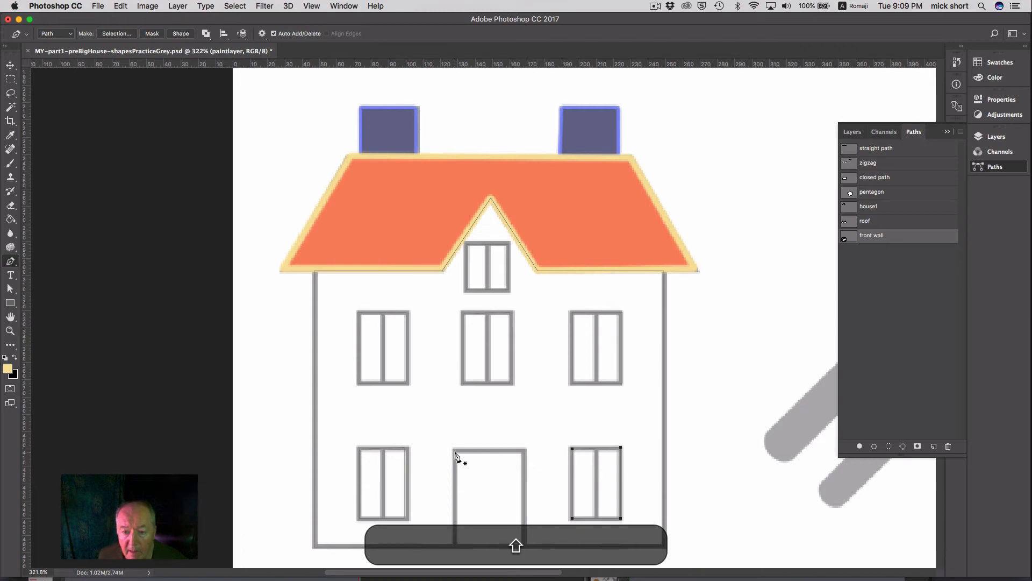
# Step: Trace the front door as a closed rectangular subpath reaching down to the wall's base line
pyautogui.click(456, 450)
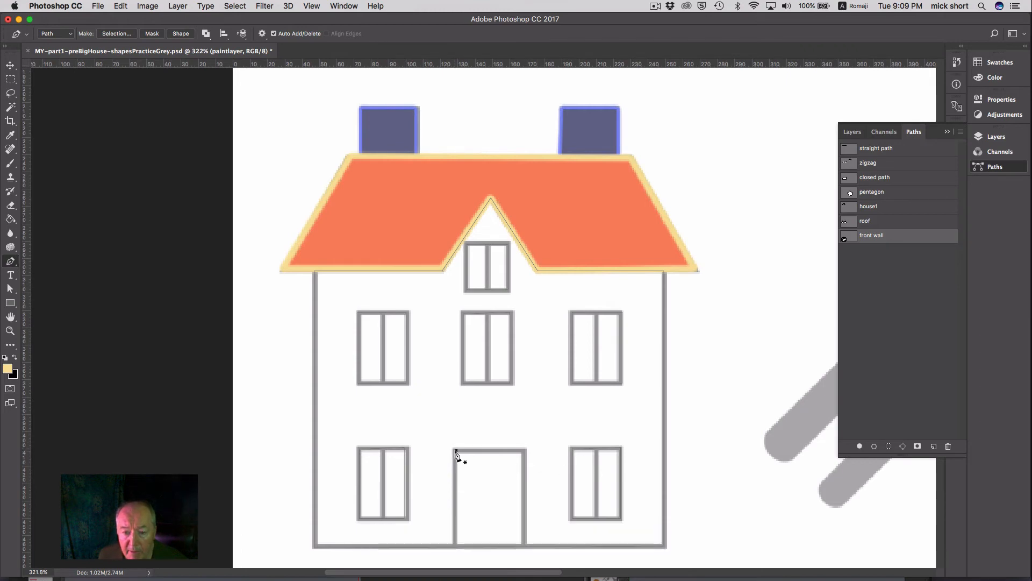
pyautogui.keyDown('shift'); pyautogui.click(455, 547); pyautogui.keyUp('shift')
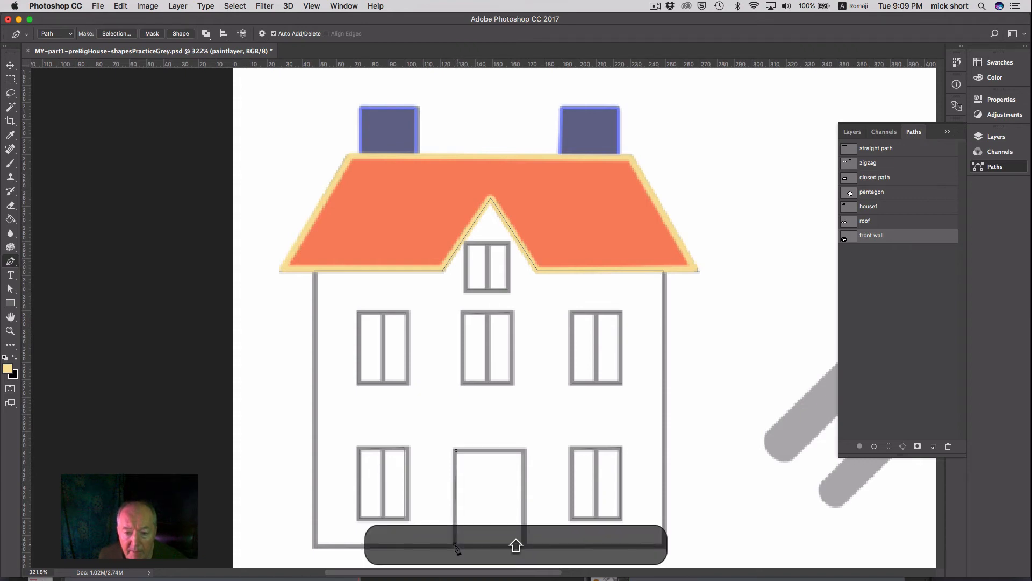
pyautogui.keyDown('shift'); pyautogui.click(524, 543); pyautogui.keyUp('shift')
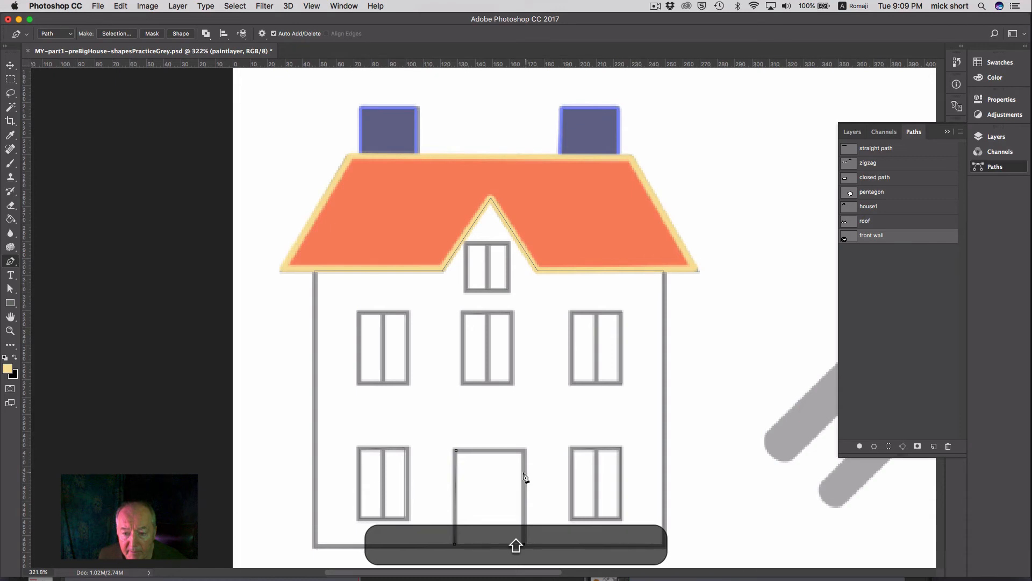
pyautogui.keyDown('shift'); pyautogui.click(456, 450); pyautogui.keyUp('shift')
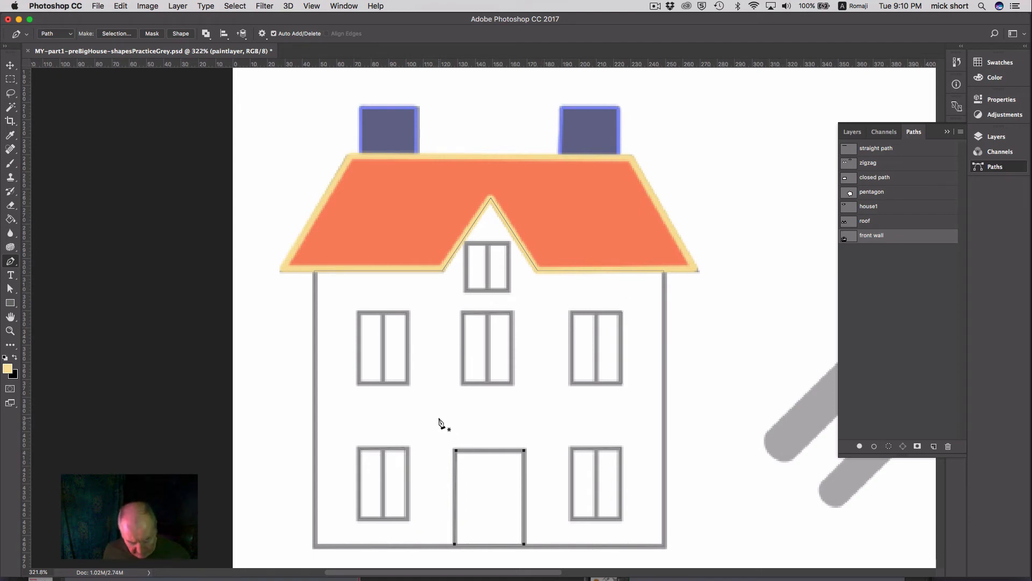
# Step: Select all six window subpaths together, leaving out the door and the wall outline
pyautogui.press('super')
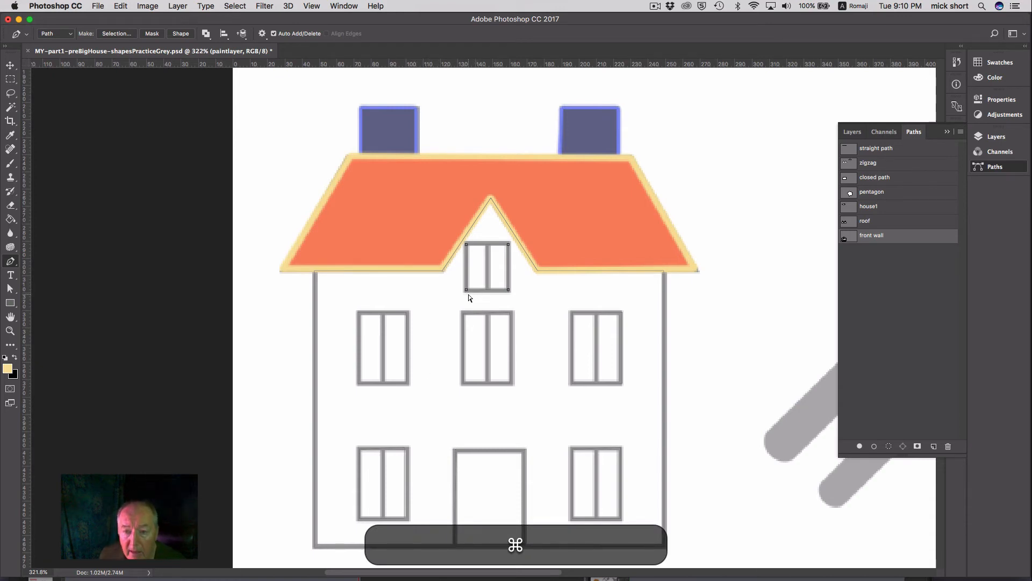
pyautogui.keyDown('shift'); pyautogui.keyDown('super'); pyautogui.click(405, 325); pyautogui.keyUp('super'); pyautogui.keyUp('shift')
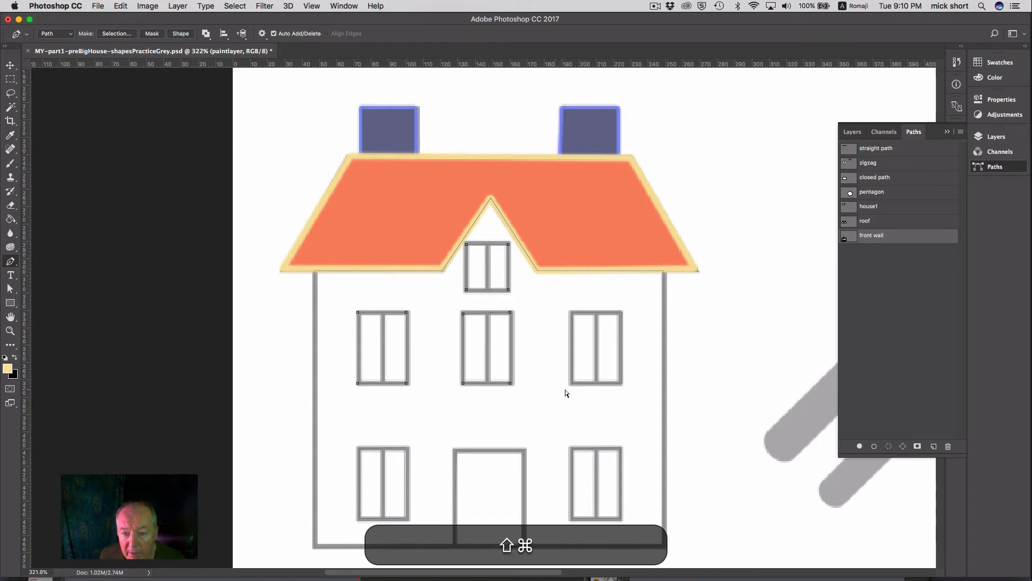
pyautogui.keyDown('shift'); pyautogui.keyDown('super'); pyautogui.click(581, 383); pyautogui.keyUp('super'); pyautogui.keyUp('shift')
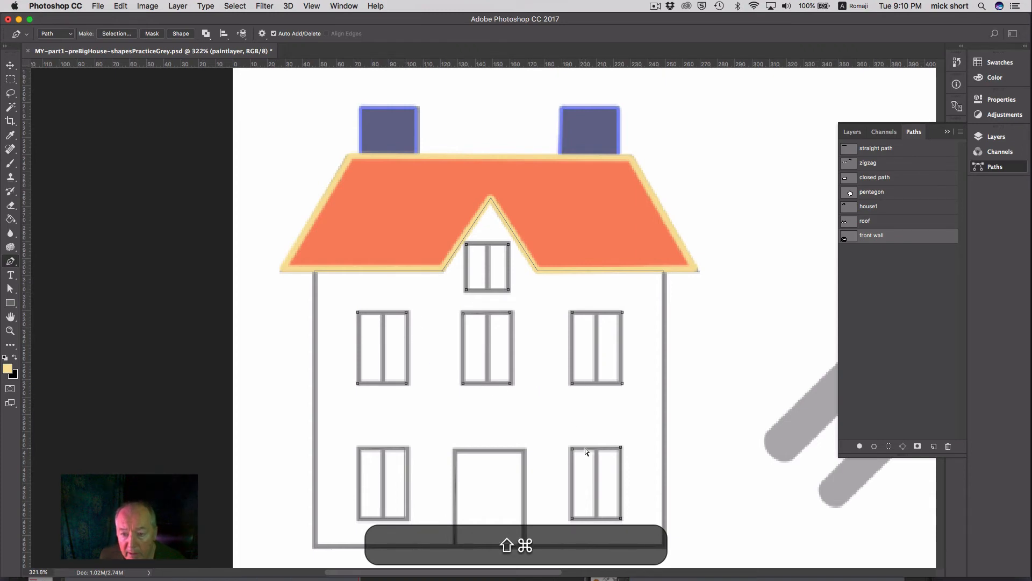
pyautogui.keyDown('shift'); pyautogui.keyDown('super'); pyautogui.click(399, 447); pyautogui.keyUp('super'); pyautogui.keyUp('shift')
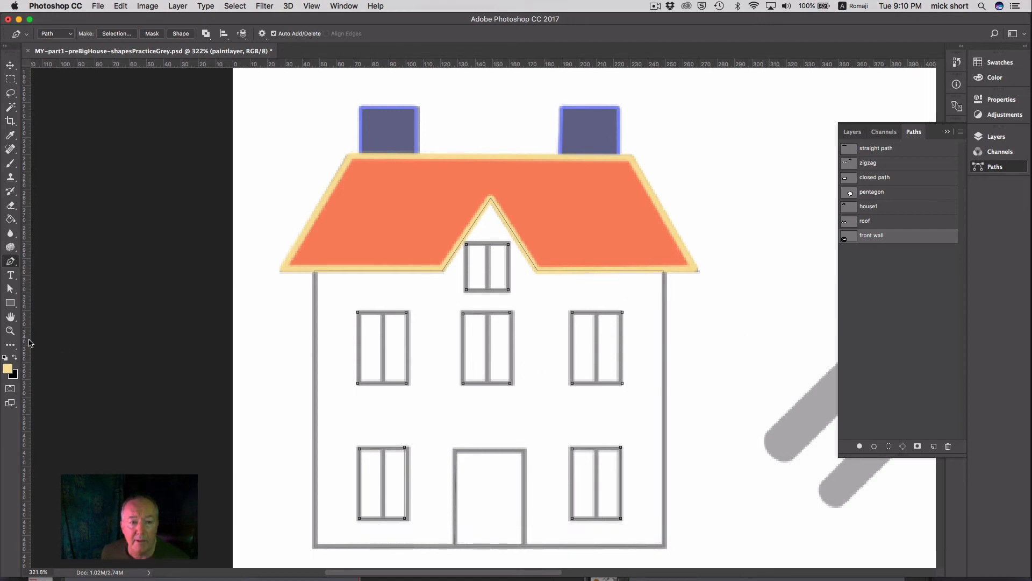
# Step: Set the foreground color to light blue #9de4f8 and fill the selected window subpaths with it
pyautogui.click(11, 220)
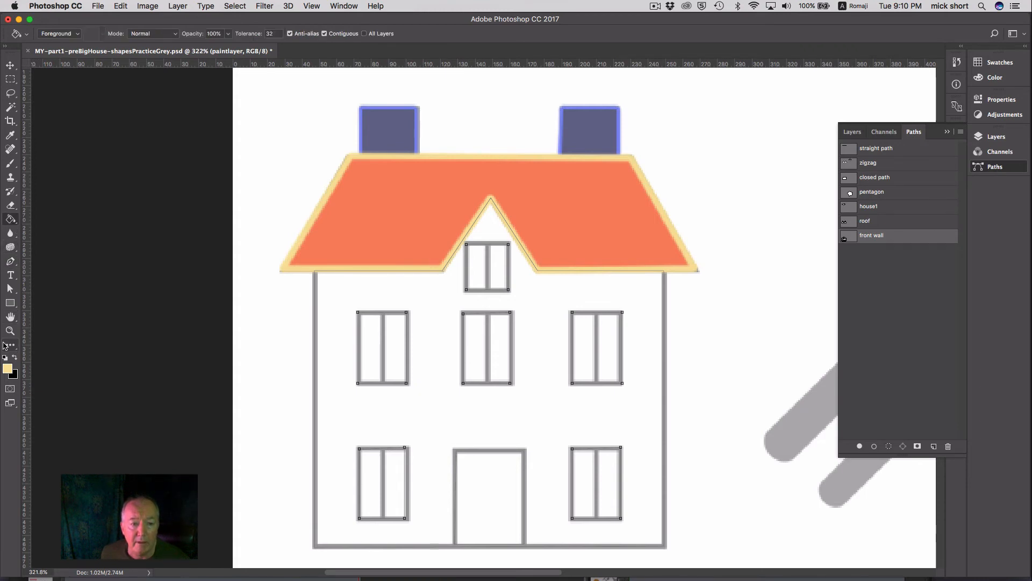
pyautogui.click(7, 369)
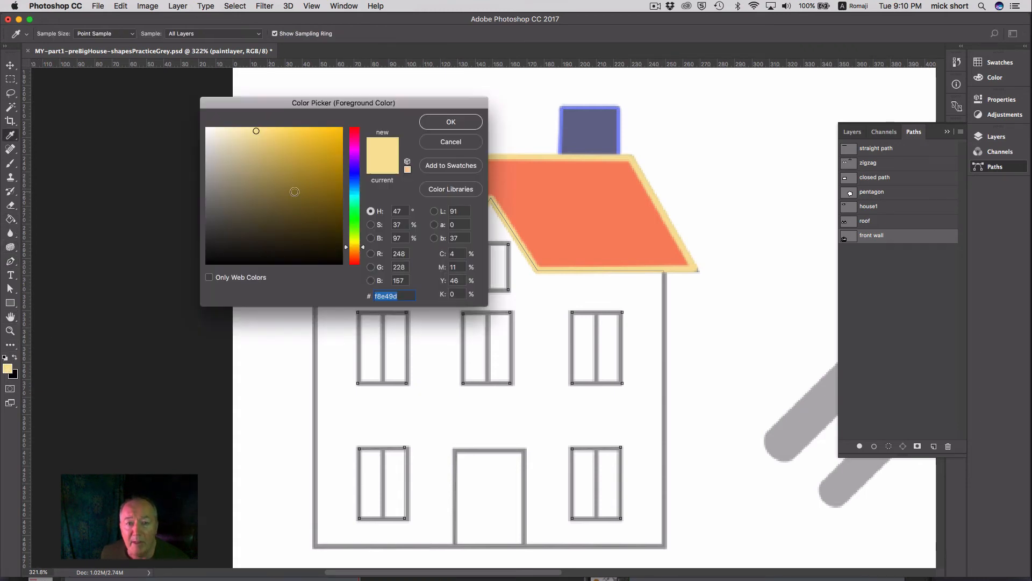
pyautogui.click(355, 192)
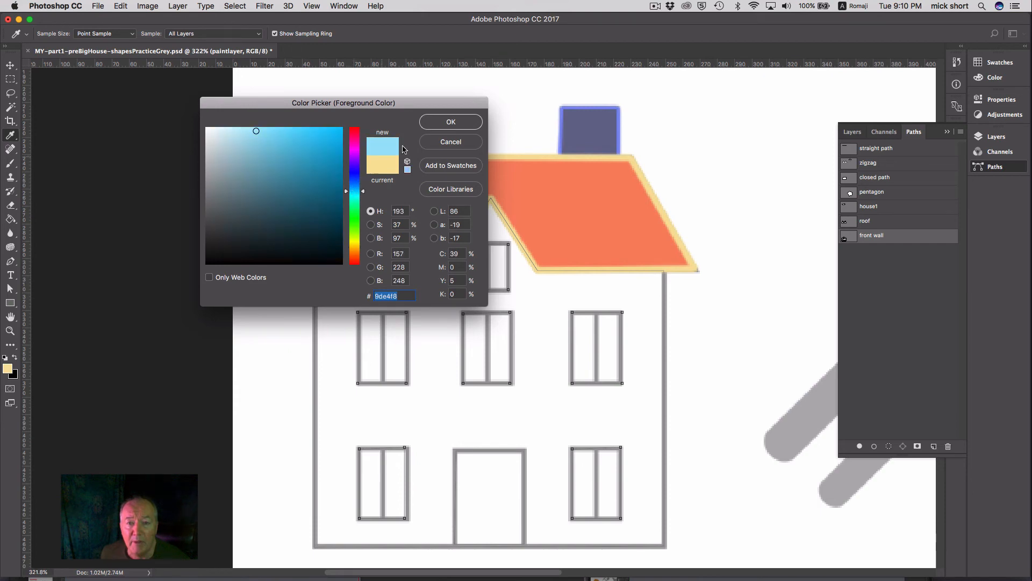
pyautogui.click(437, 126)
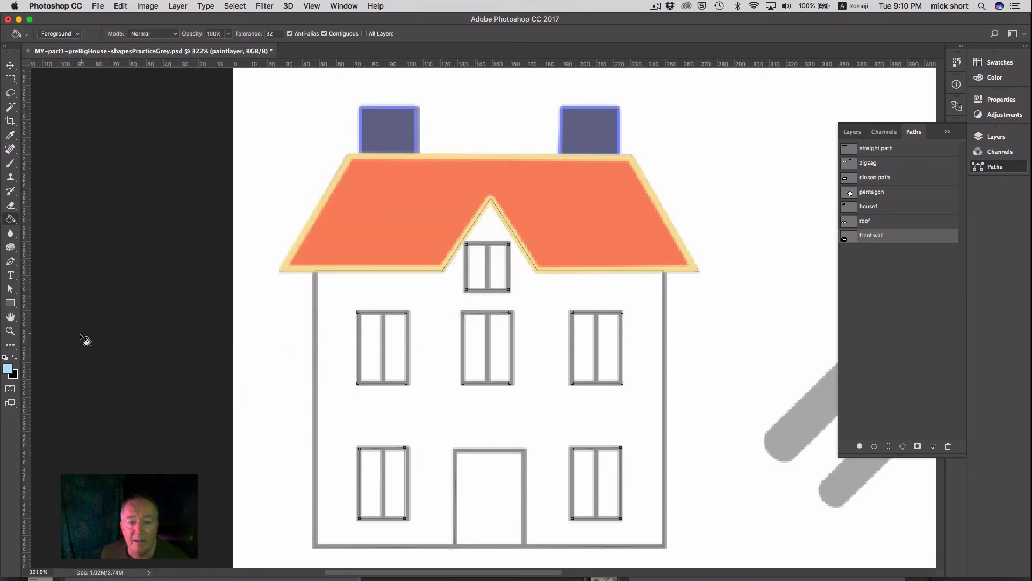
pyautogui.click(865, 445)
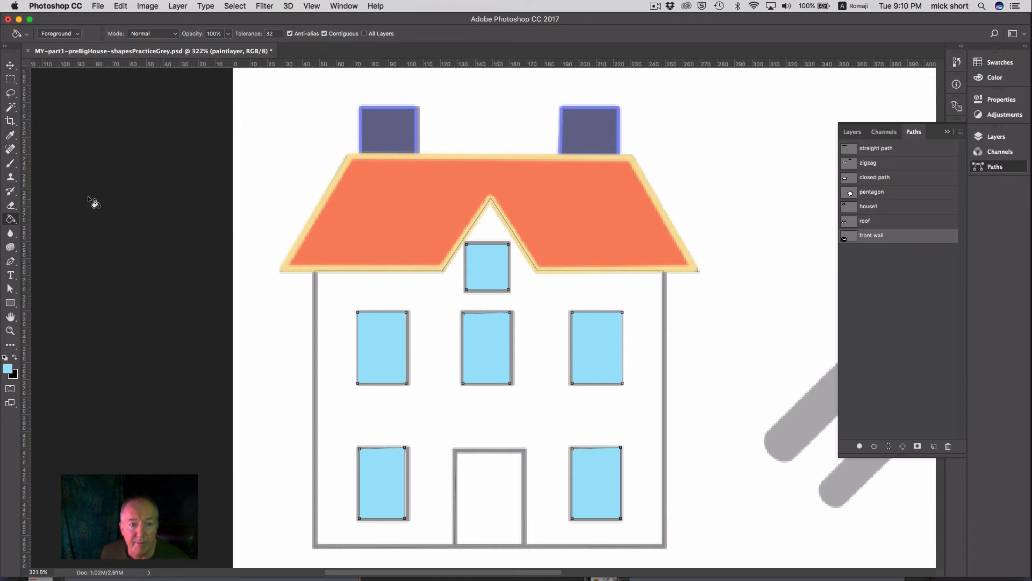
# Step: Select only the door subpath and fill it with a dark brown foreground color, #61480d
pyautogui.click(13, 263)
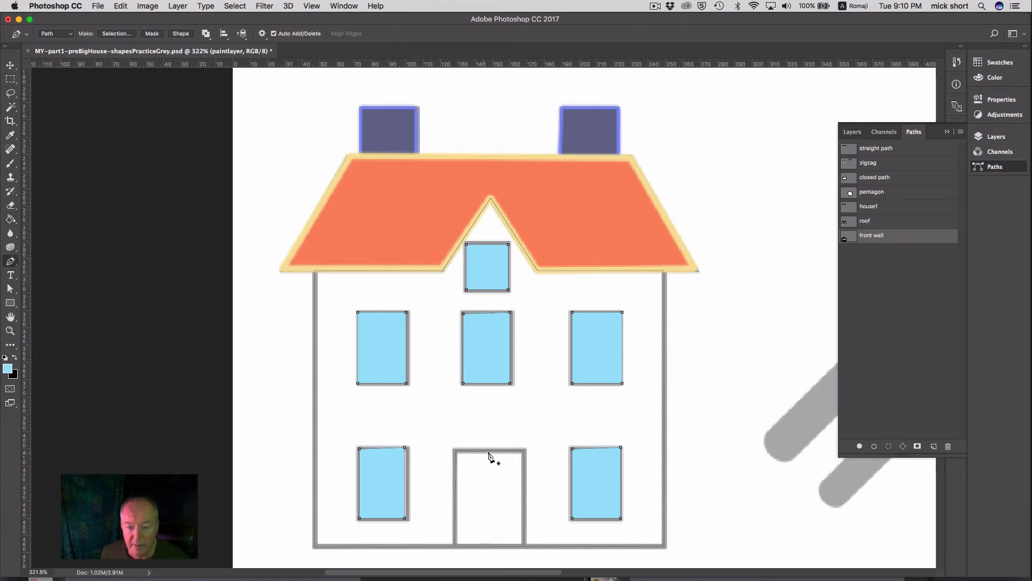
pyautogui.press('super')
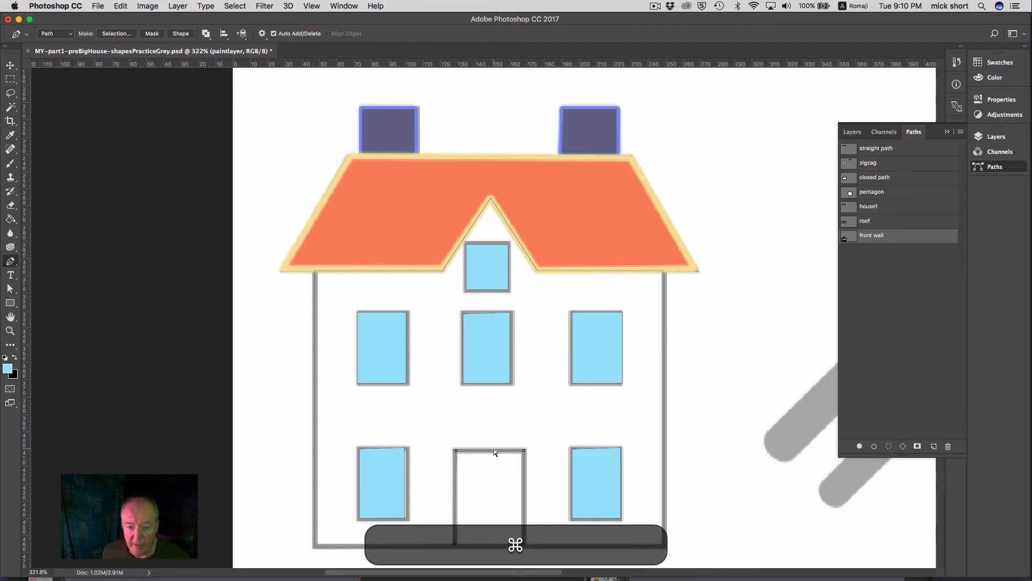
pyautogui.click(7, 368)
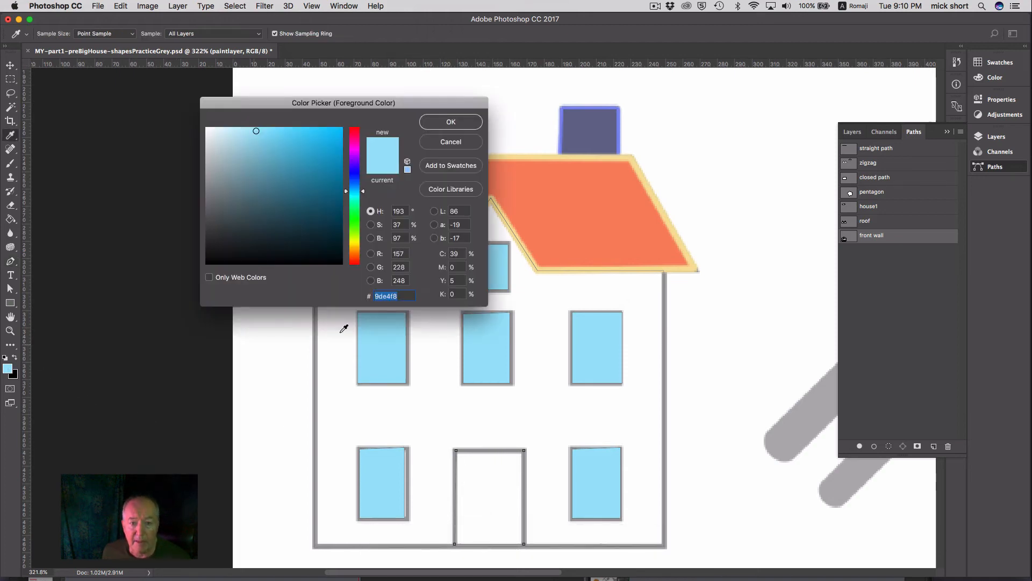
pyautogui.click(355, 251)
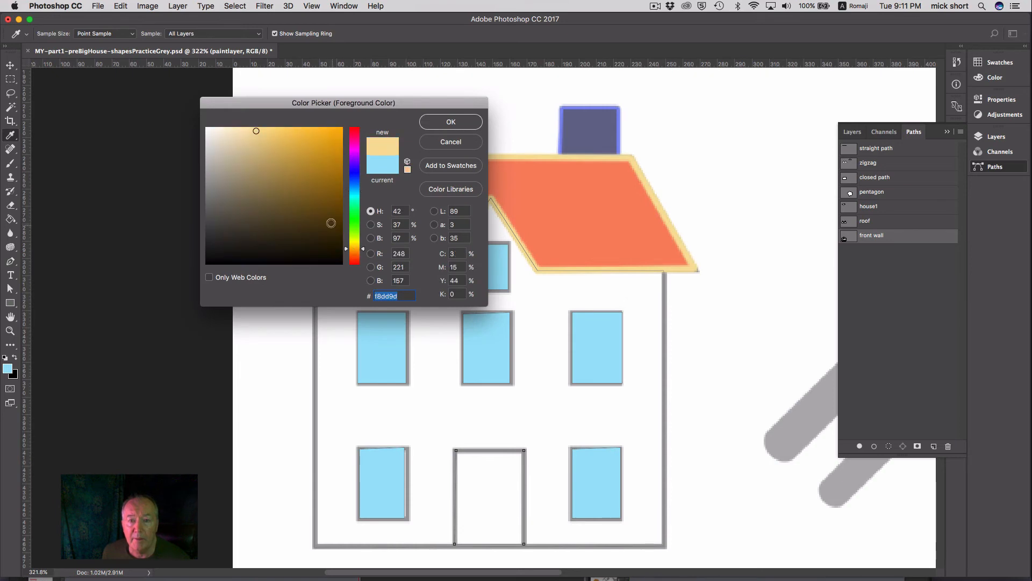
pyautogui.click(324, 212)
pyautogui.click(455, 121)
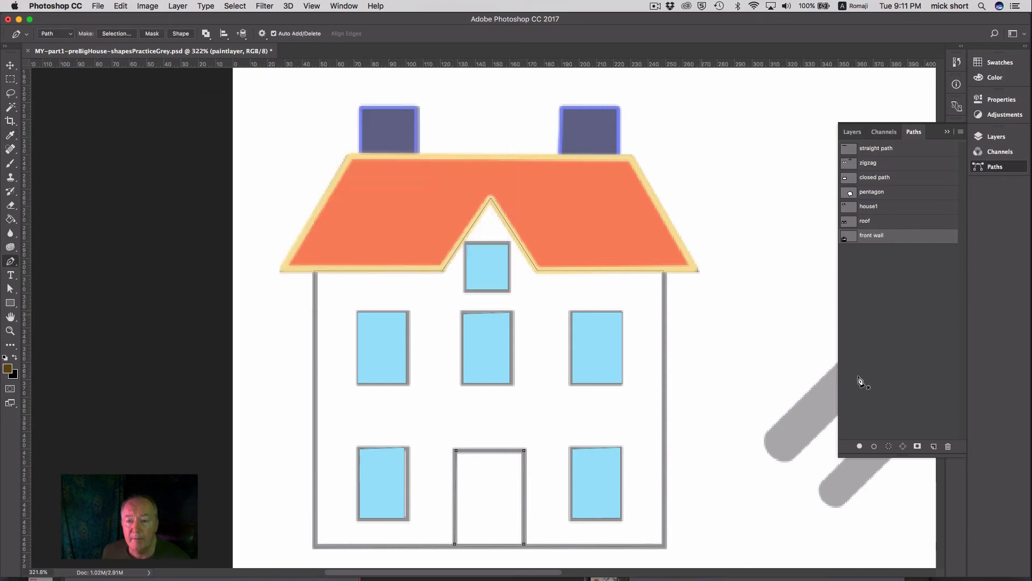
pyautogui.click(860, 447)
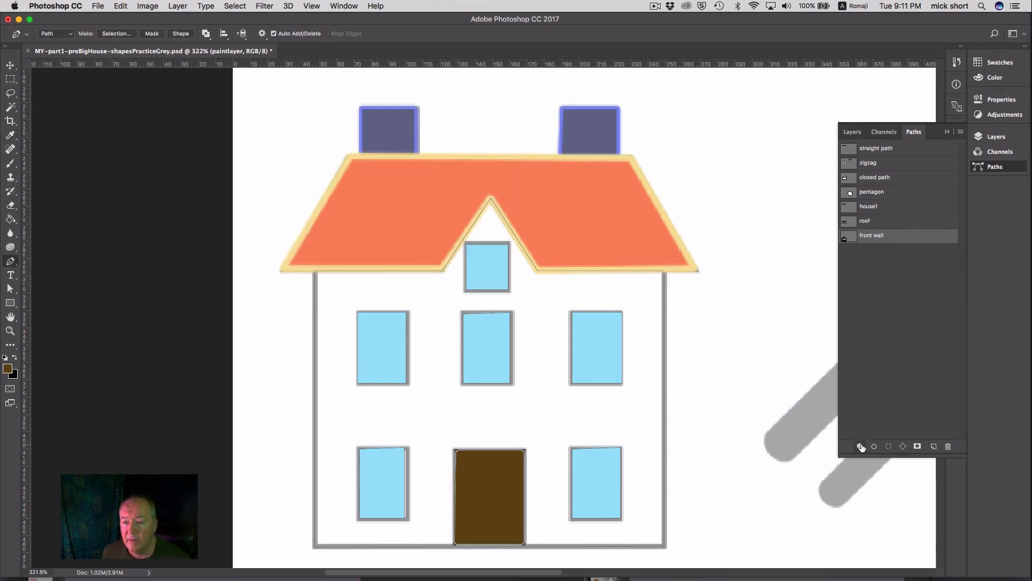
# Step: Set the foreground color to pale cream #f6e8c7, stroke the door subpath with it, and deselect the path
pyautogui.click(8, 368)
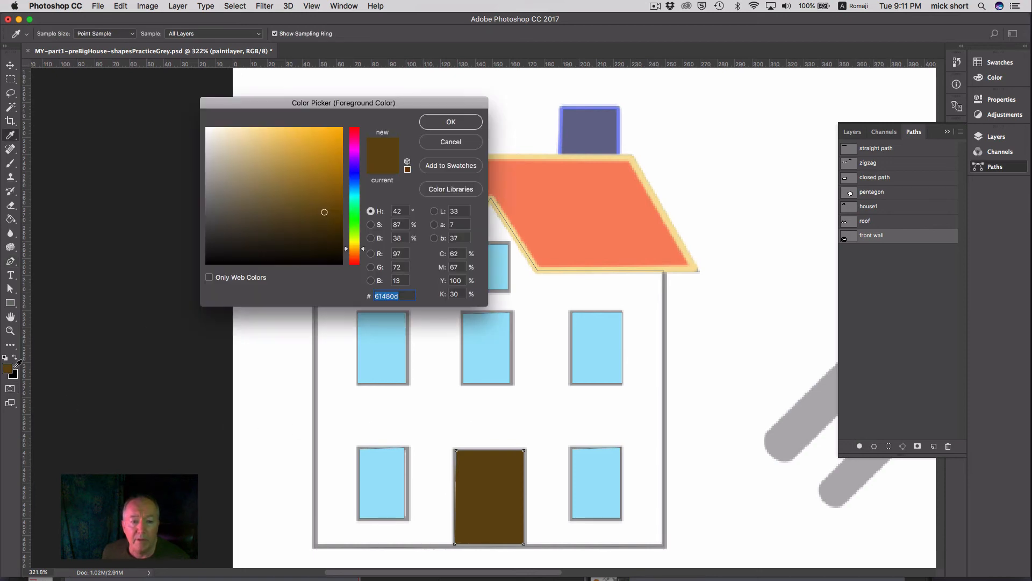
pyautogui.click(298, 137)
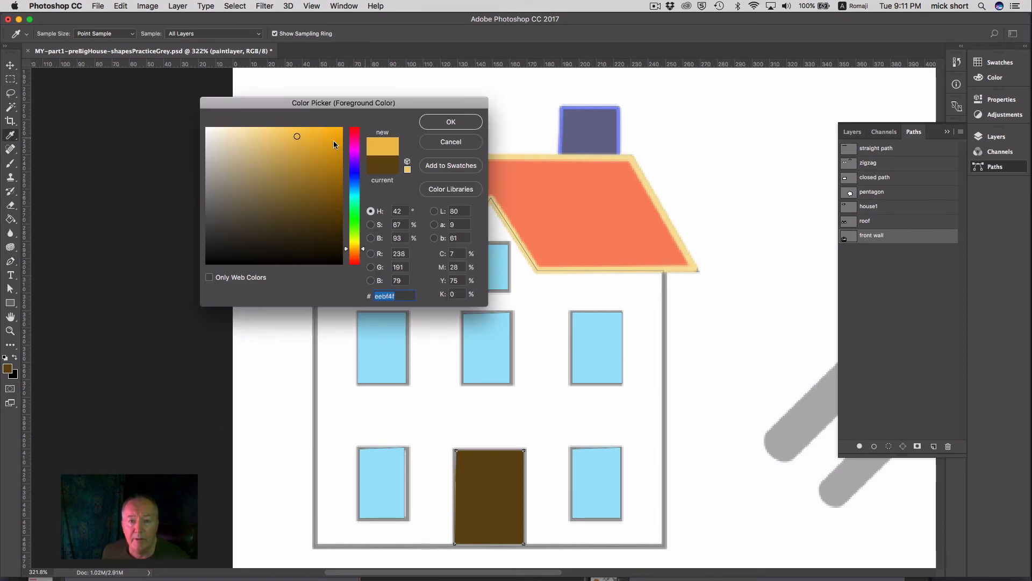
pyautogui.click(232, 133)
pyautogui.click(451, 122)
pyautogui.press('p')
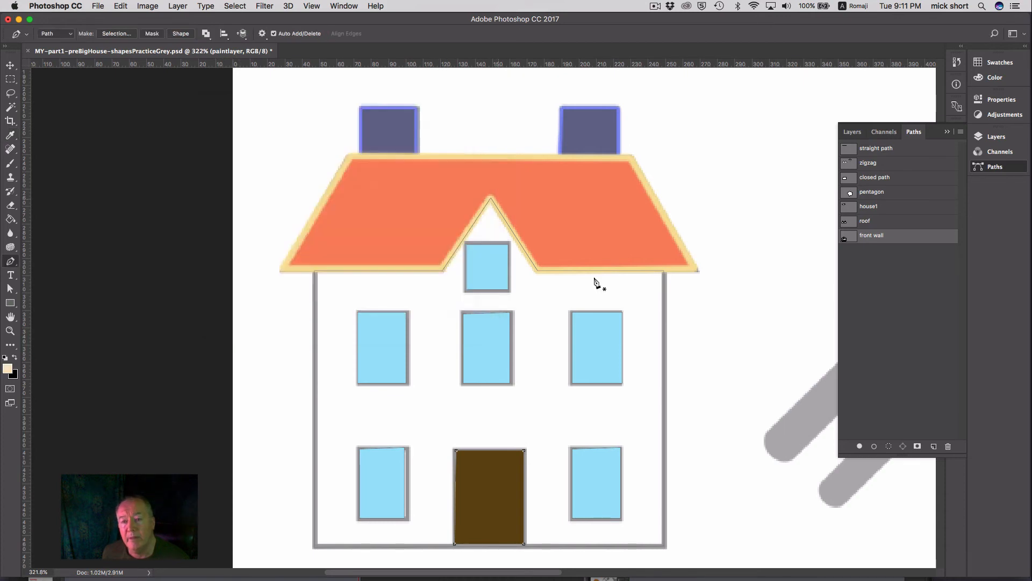
pyautogui.click(875, 447)
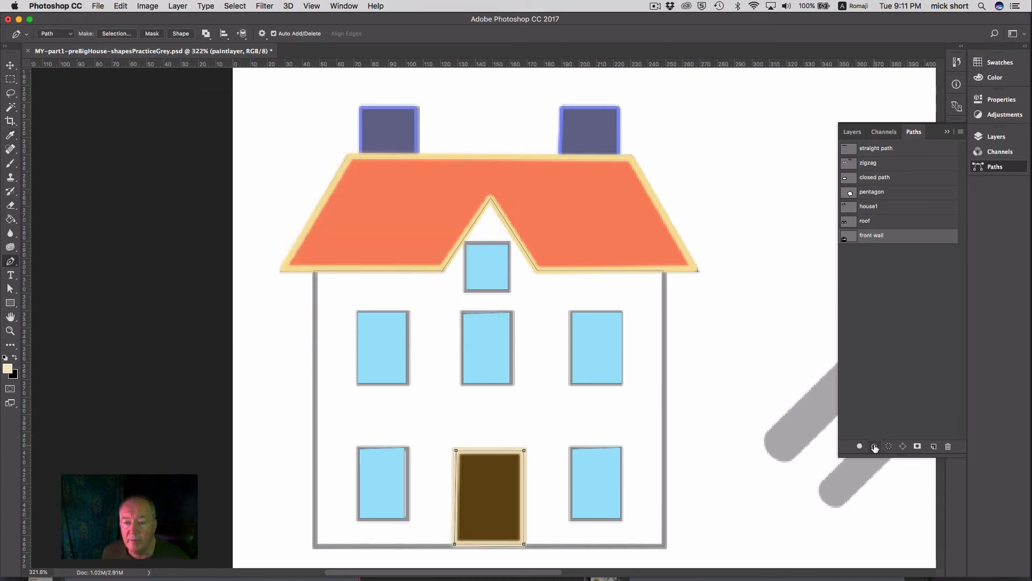
pyautogui.click(863, 386)
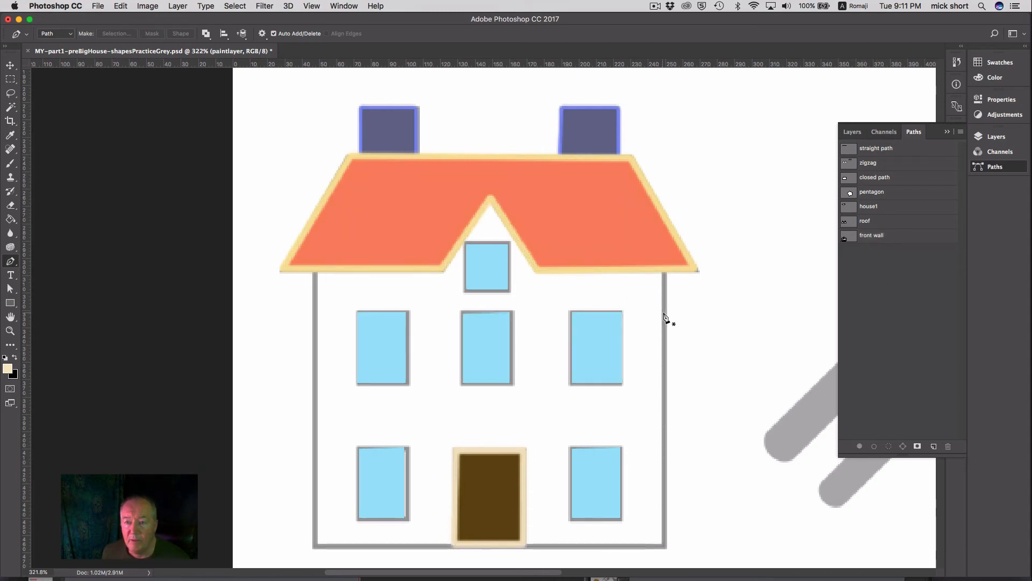
# Step: Reactivate the front wall path and select only its wall outline subpath
pyautogui.press('super')
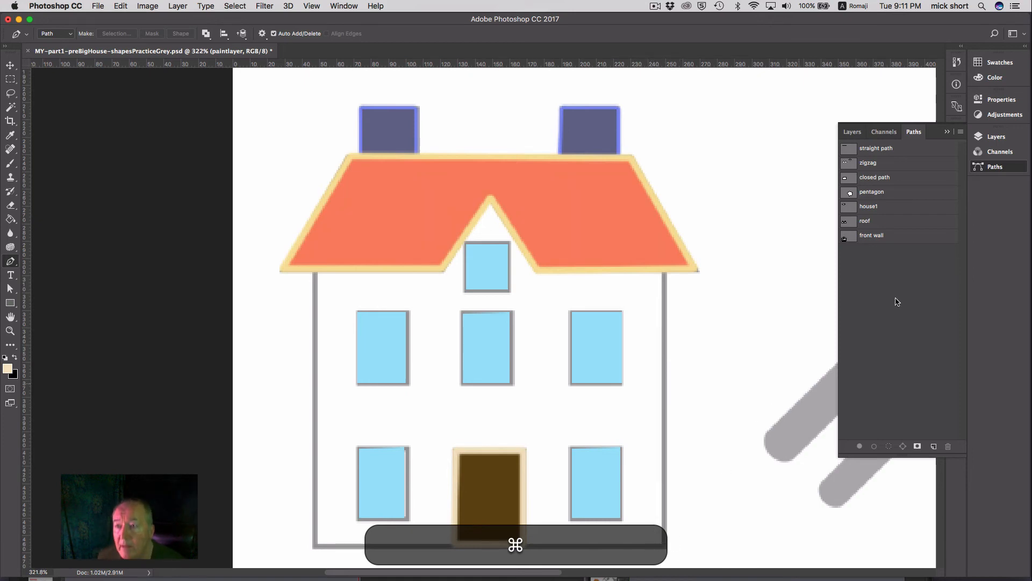
pyautogui.click(919, 238)
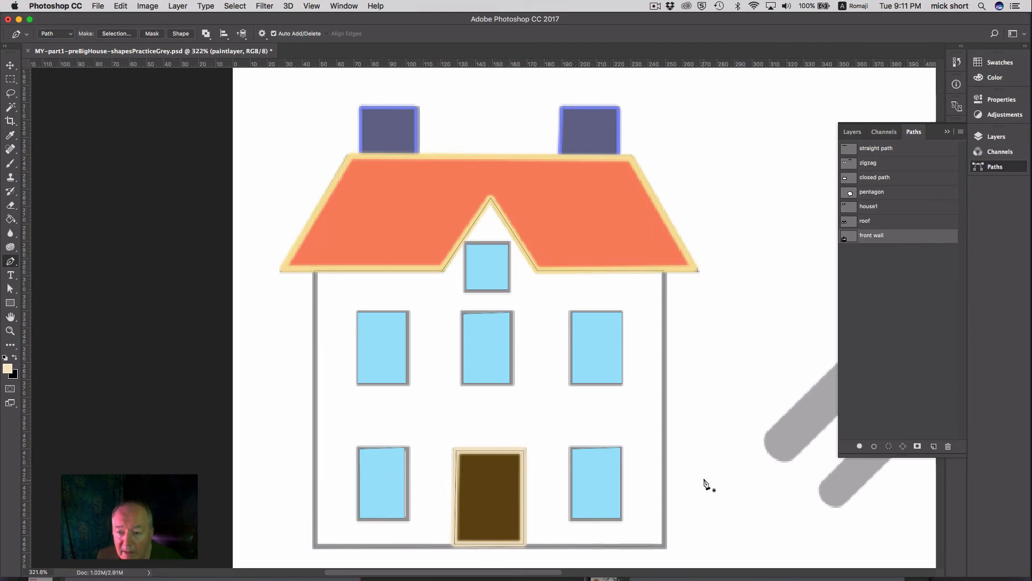
pyautogui.press('super')
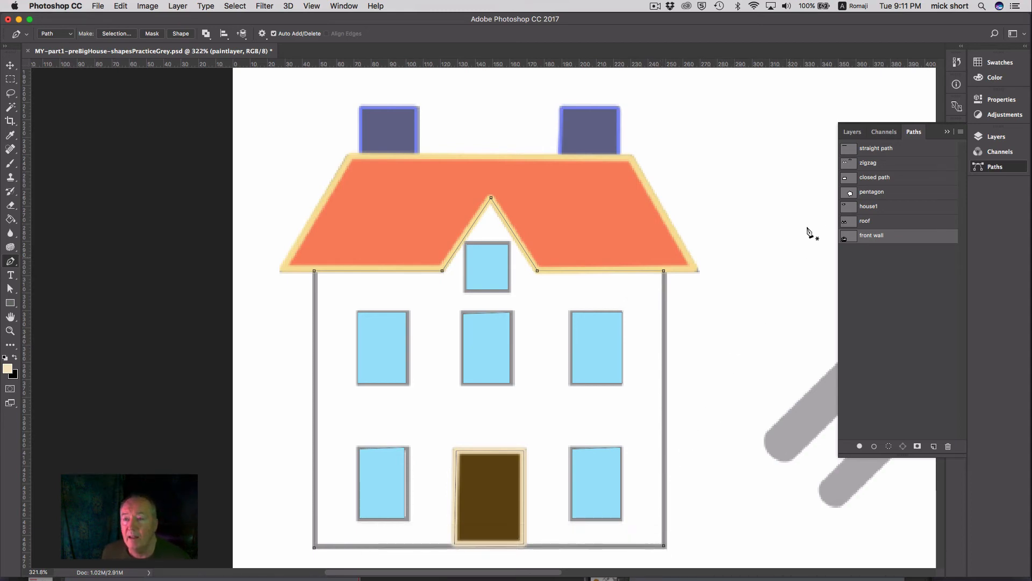
# Step: Create a new layer directly below paintlayer and name it "wall layer"
pyautogui.click(853, 132)
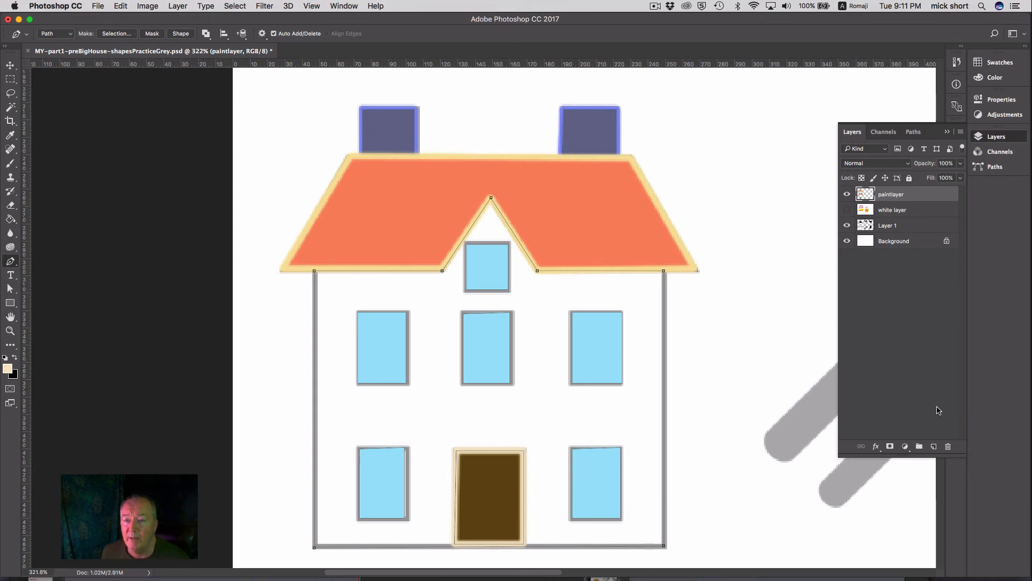
pyautogui.click(935, 446)
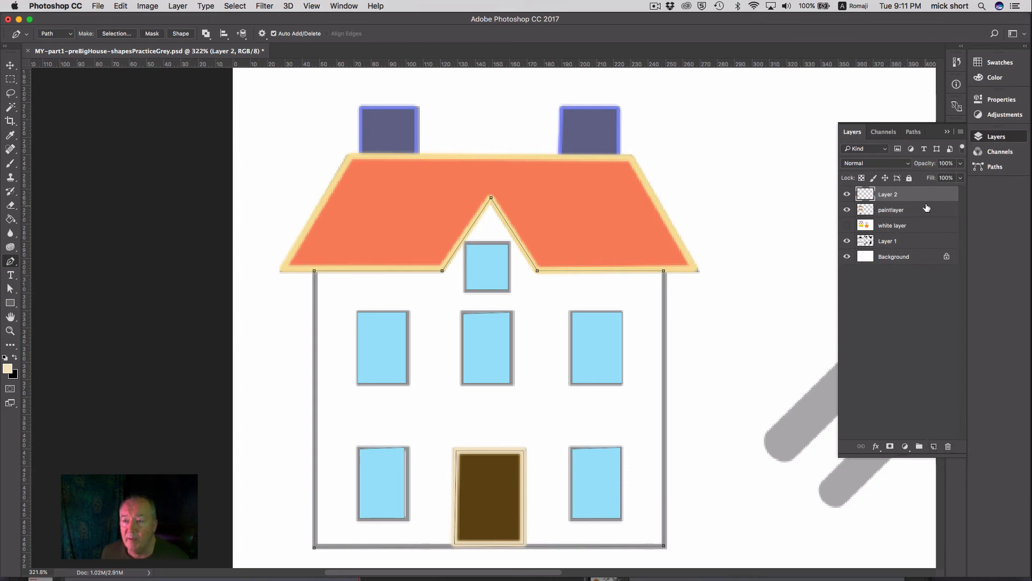
pyautogui.moveTo(923, 200); pyautogui.dragTo(869, 215)
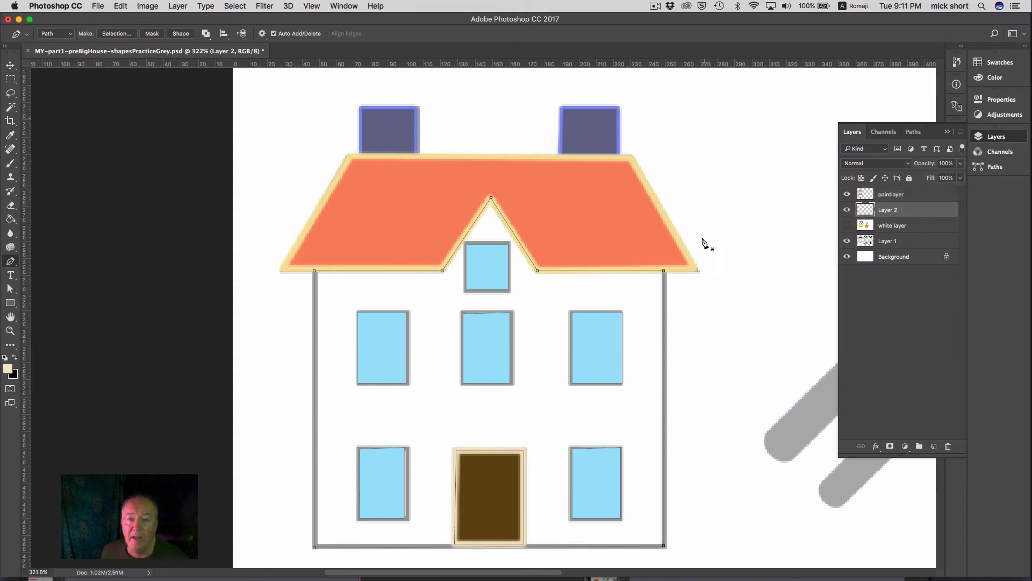
pyautogui.doubleClick(887, 209)
pyautogui.write('w')
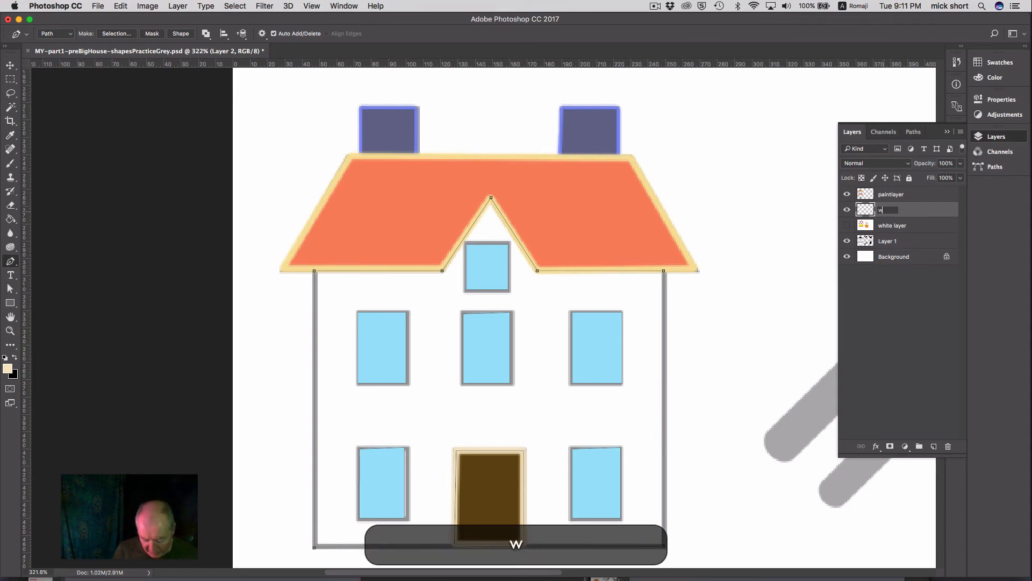
pyautogui.write('all layer')
pyautogui.press('Return')
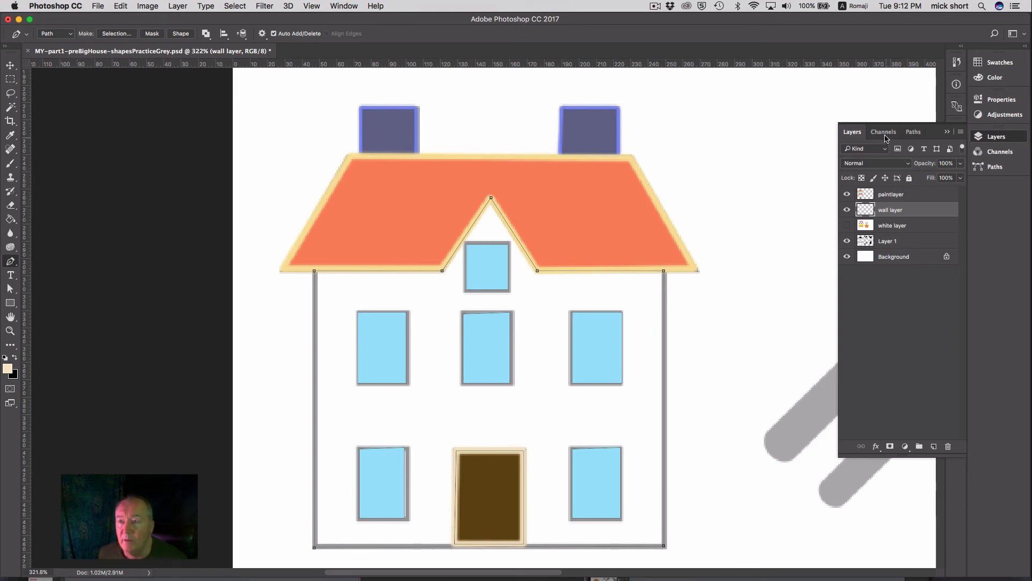
# Step: Fill the wall outline subpath with brown #be772b on the wall layer, deselect the path, and save the document
pyautogui.click(915, 134)
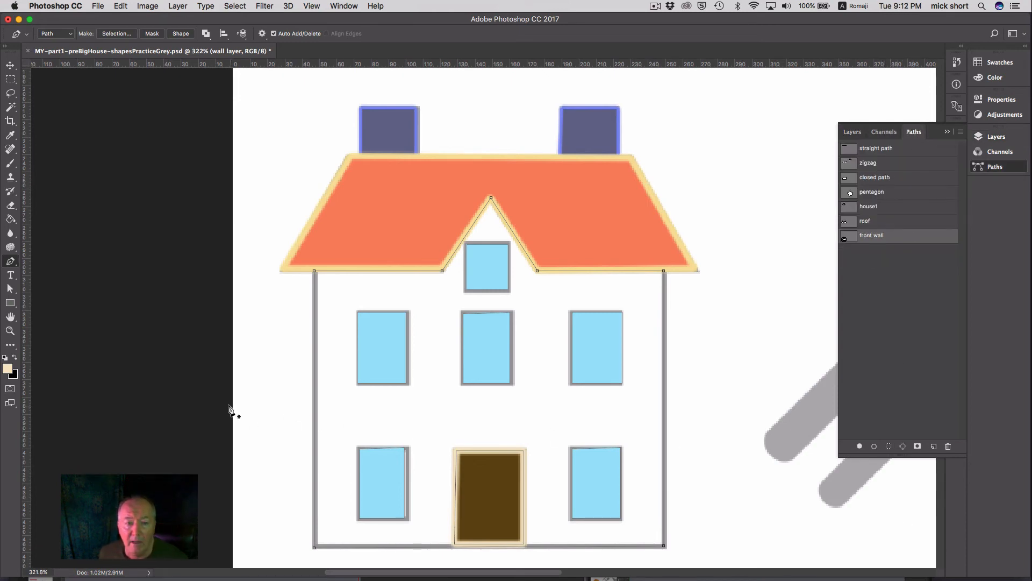
pyautogui.click(8, 369)
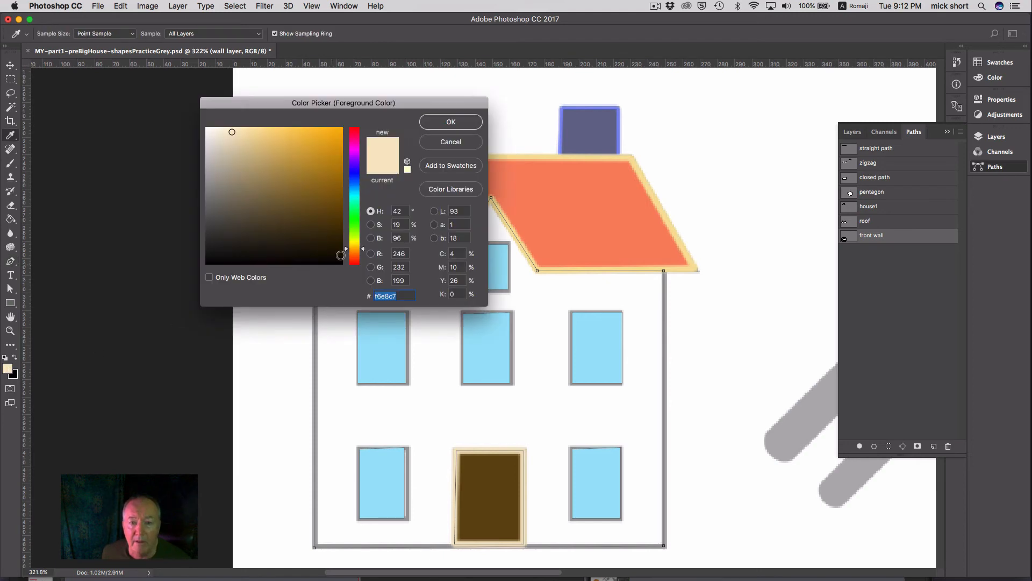
pyautogui.moveTo(359, 249); pyautogui.dragTo(364, 254)
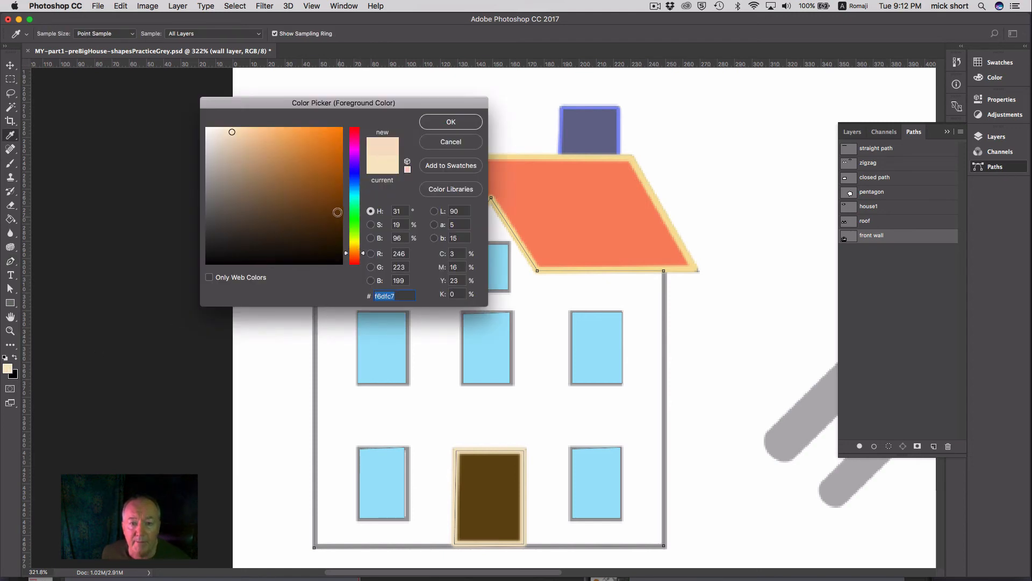
pyautogui.click(312, 162)
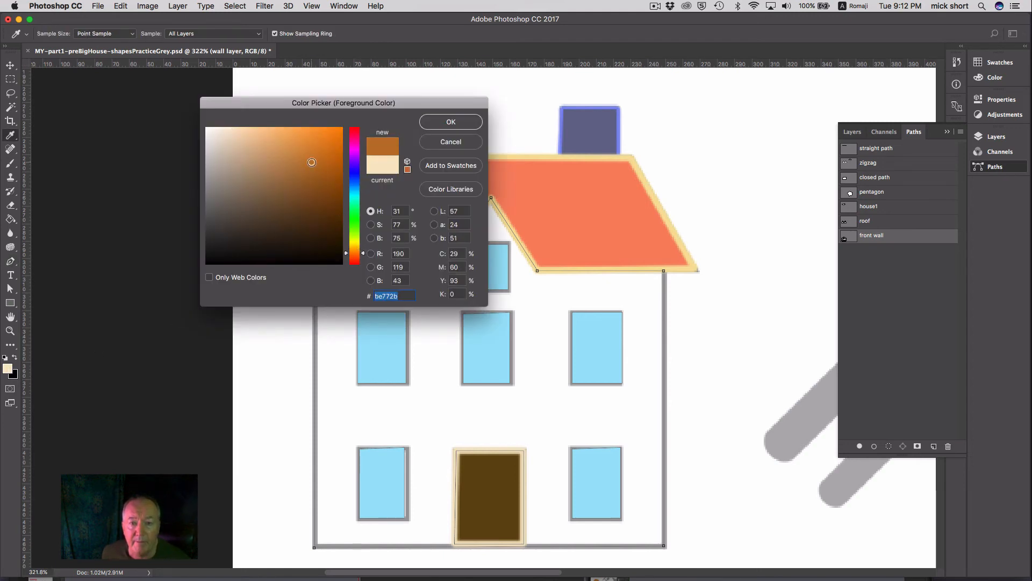
pyautogui.click(450, 123)
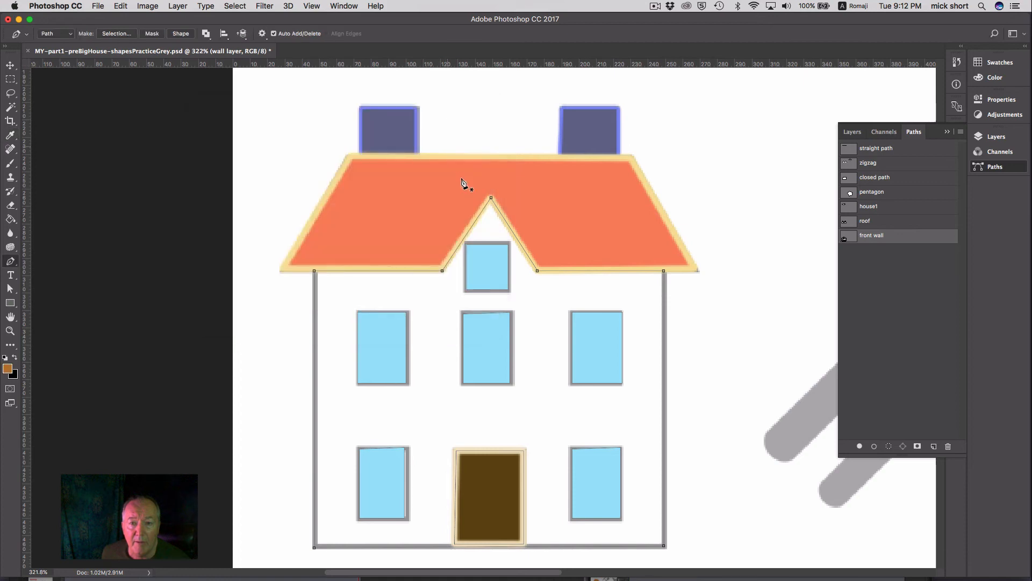
pyautogui.click(860, 446)
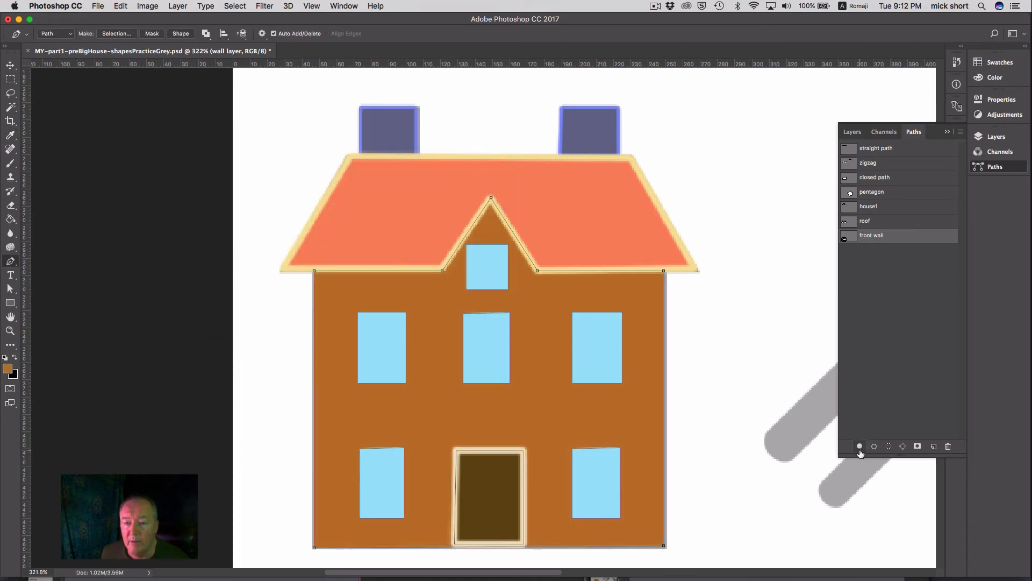
pyautogui.click(881, 375)
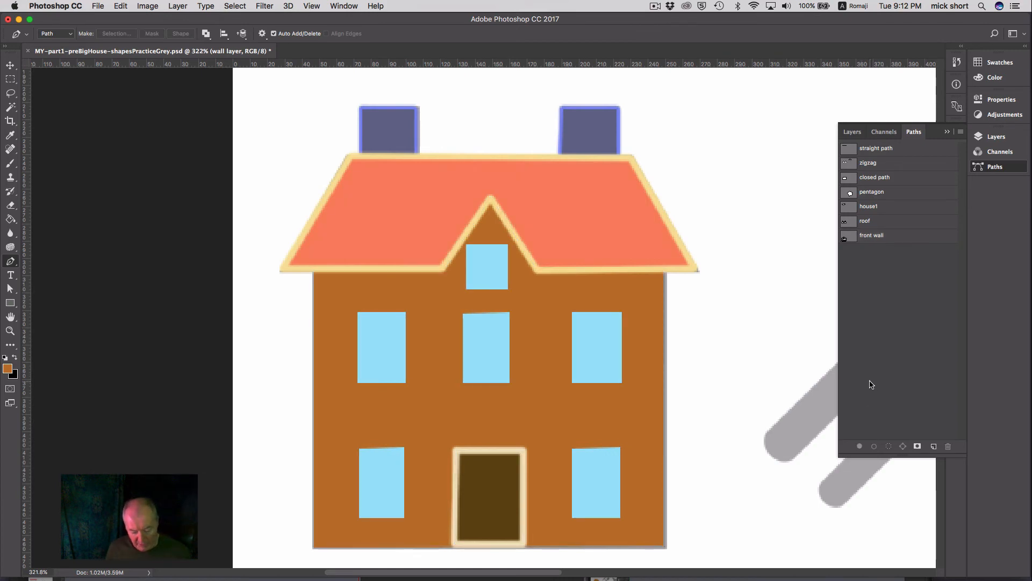
pyautogui.press('super+s')
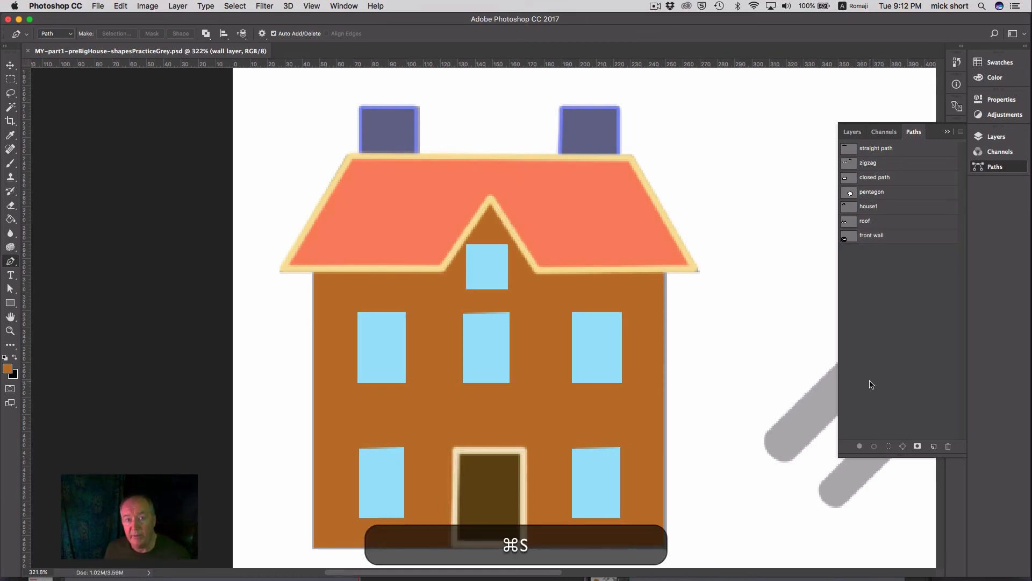
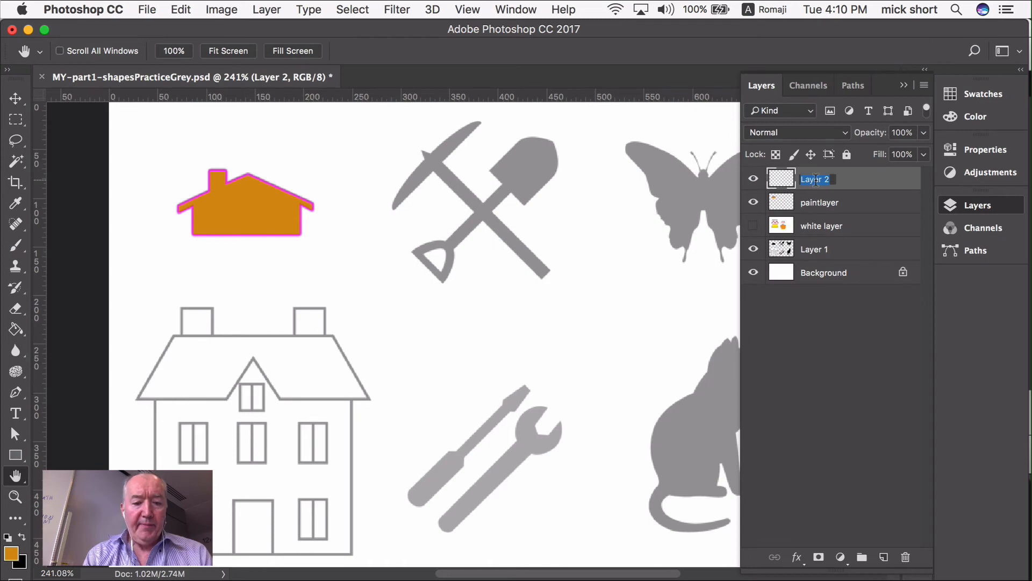
# Step: Rename the new top layer as curvesScratch
pyautogui.write('curves')
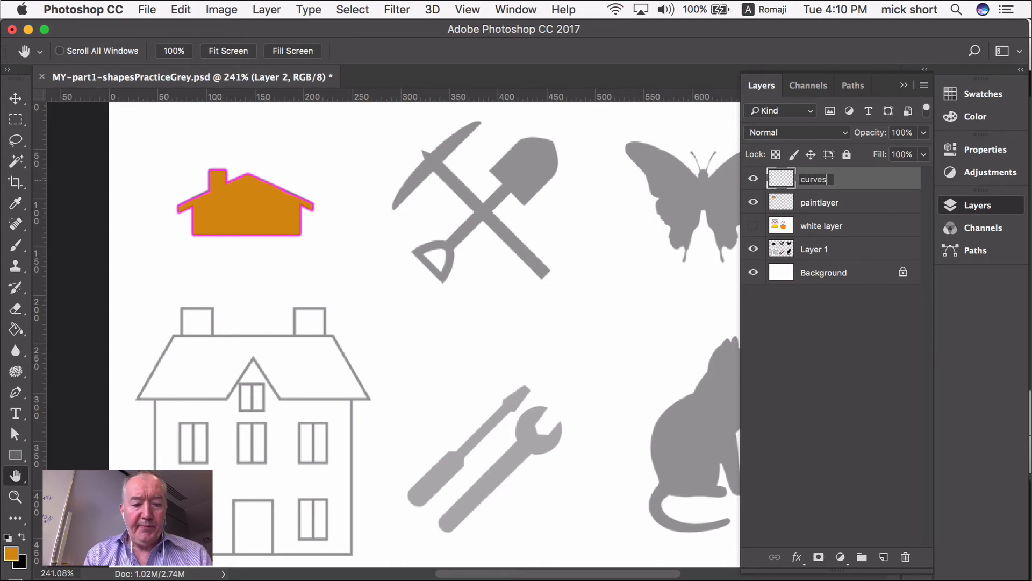
pyautogui.write('Scratch')
pyautogui.press('Return')
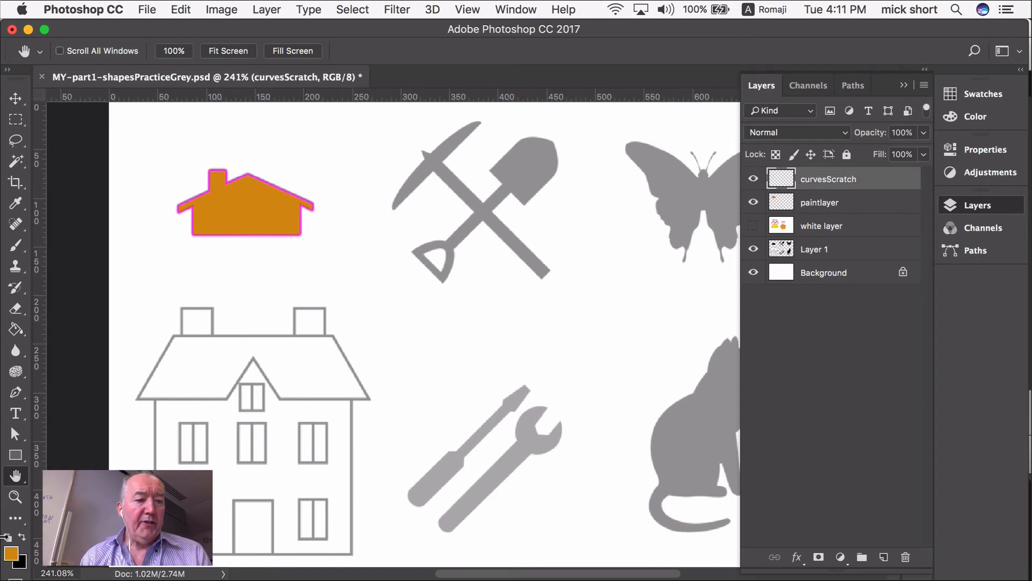
# Step: Fill the curvesScratch layer with white using the Paint Bucket and hide paintlayer
pyautogui.click(7, 536)
pyautogui.click(21, 536)
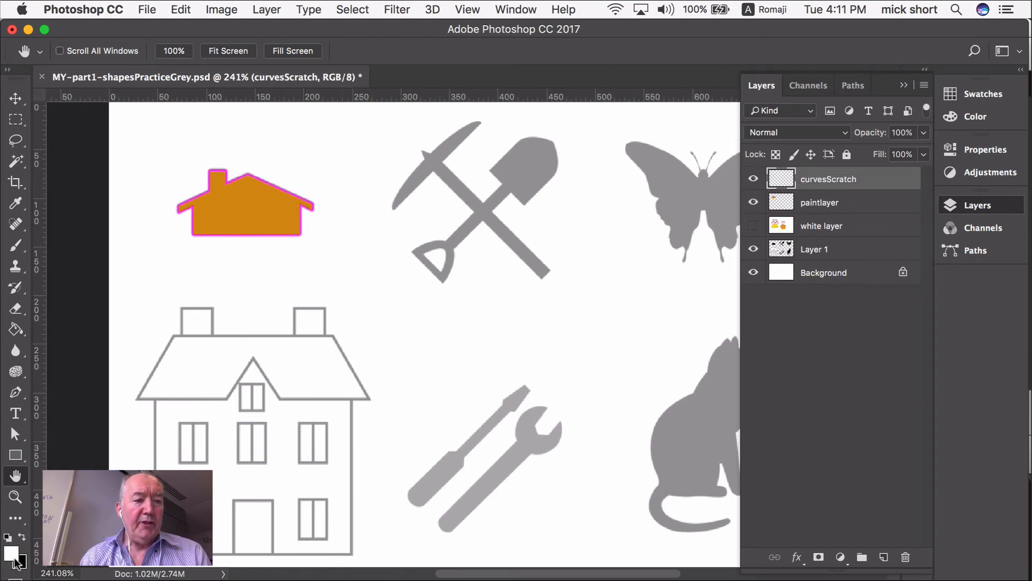
pyautogui.click(15, 329)
pyautogui.click(372, 276)
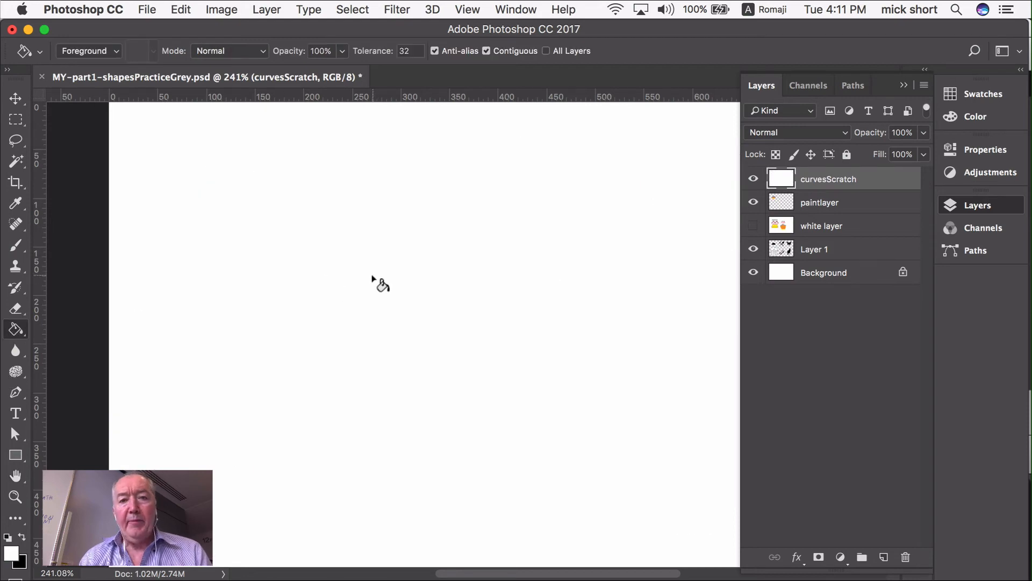
pyautogui.click(753, 202)
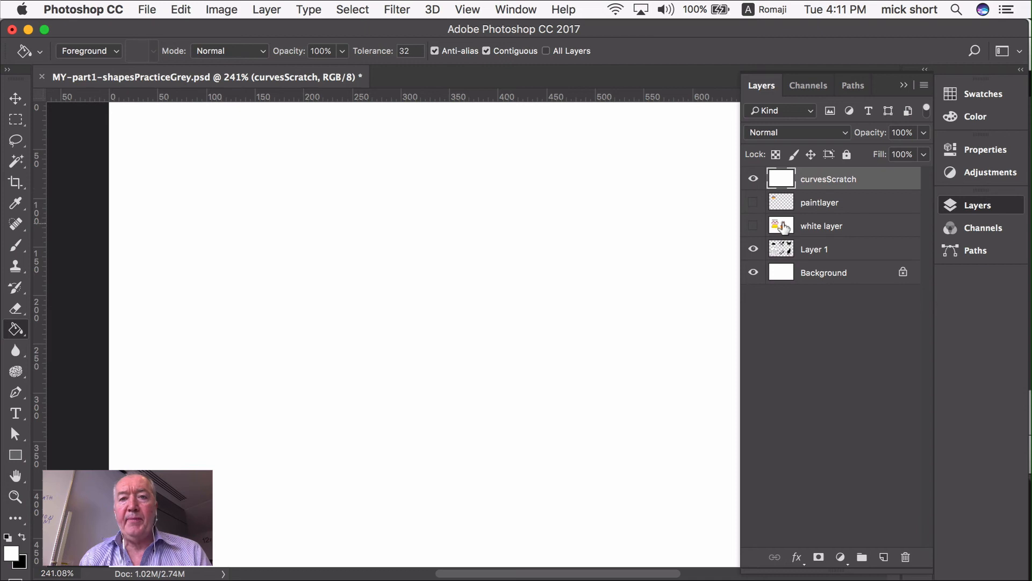
# Step: Draw an upward arch with the Pen tool, about 100 ruler units wide, from two smooth anchor points with near-vertical direction handles
pyautogui.click(856, 86)
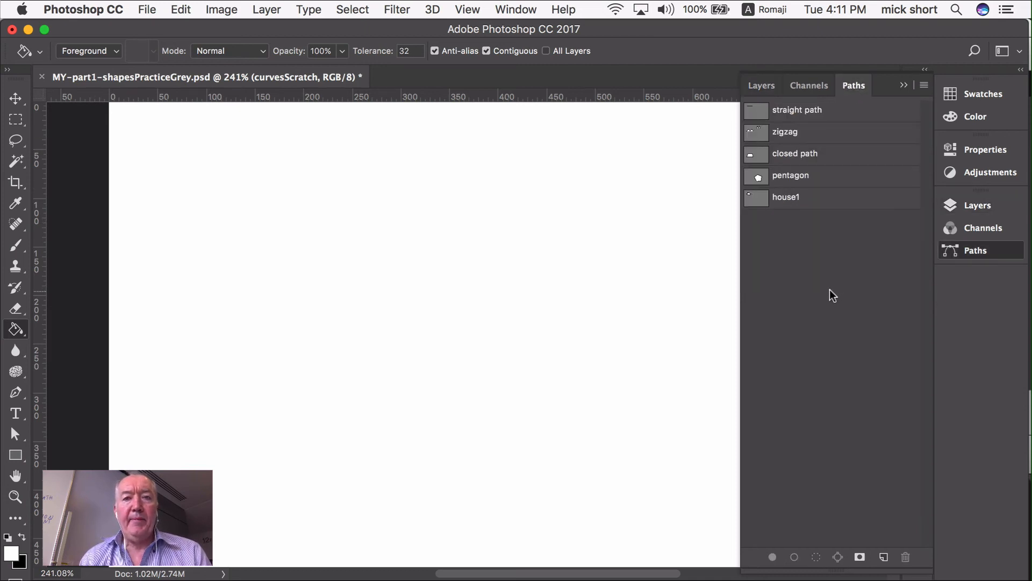
pyautogui.click(16, 393)
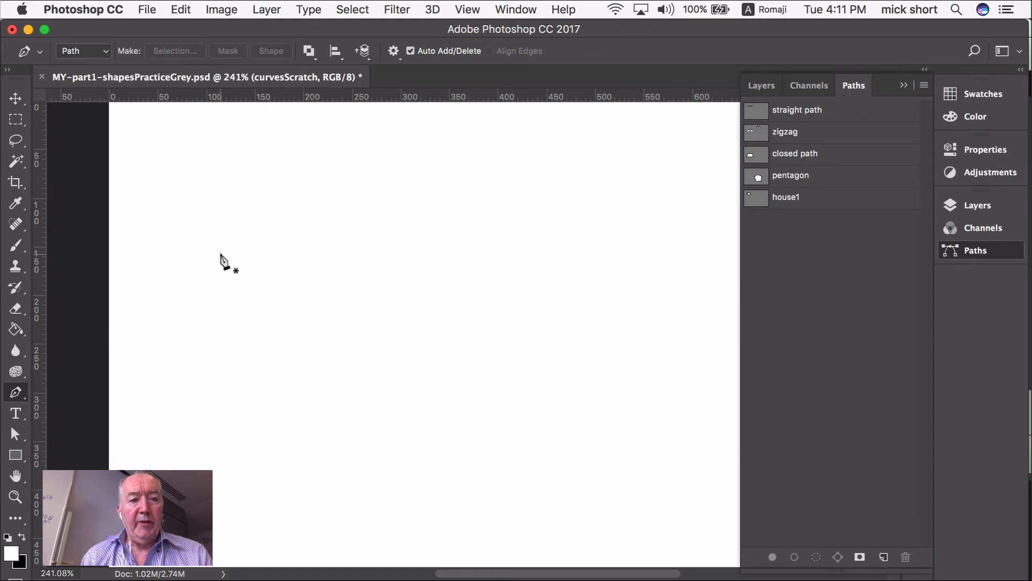
pyautogui.moveTo(221, 254); pyautogui.dragTo(220, 214)
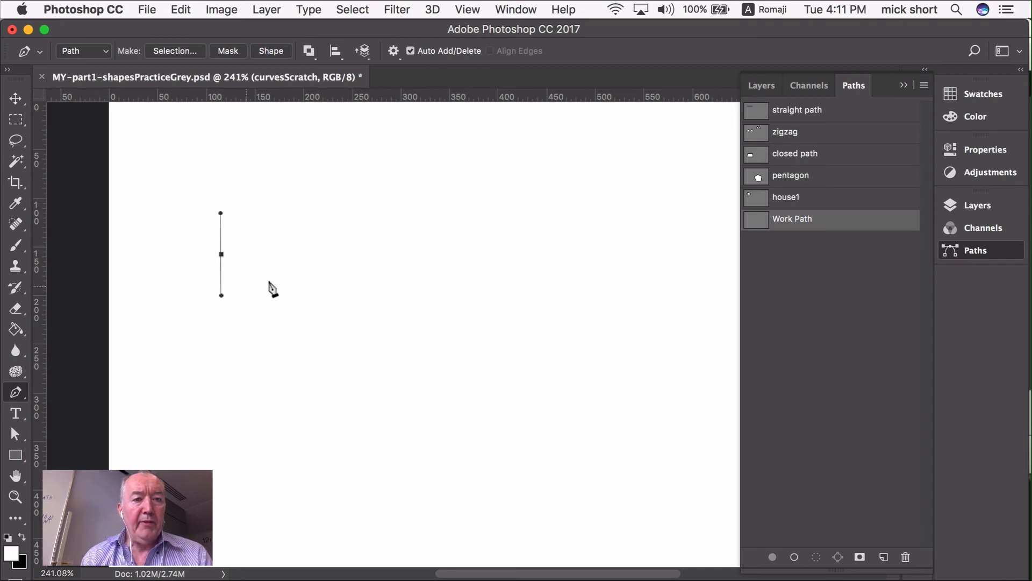
pyautogui.moveTo(318, 252); pyautogui.dragTo(316, 311)
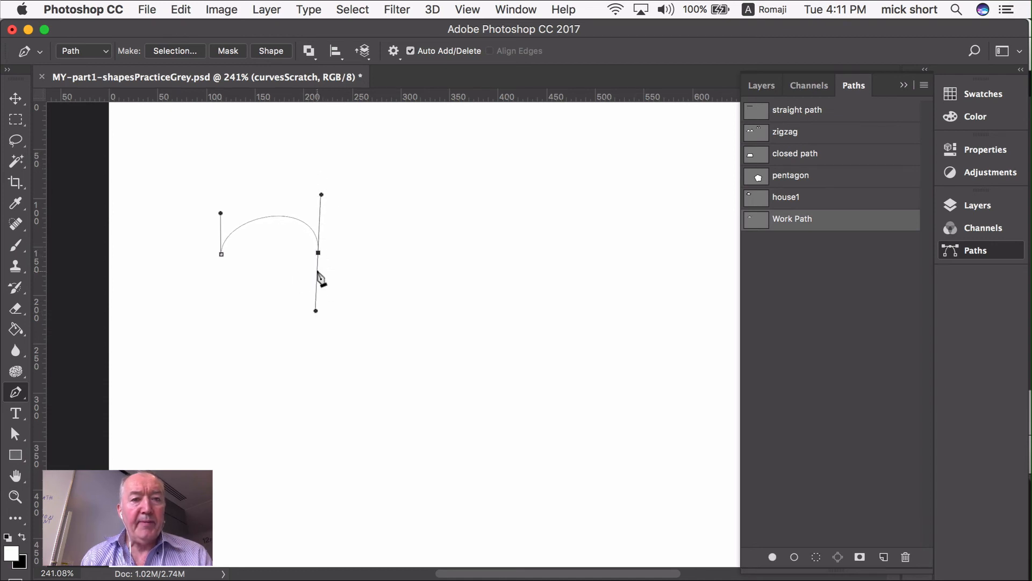
# Step: Save the work path under the name curve1
pyautogui.doubleClick(803, 225)
pyautogui.write('curve1')
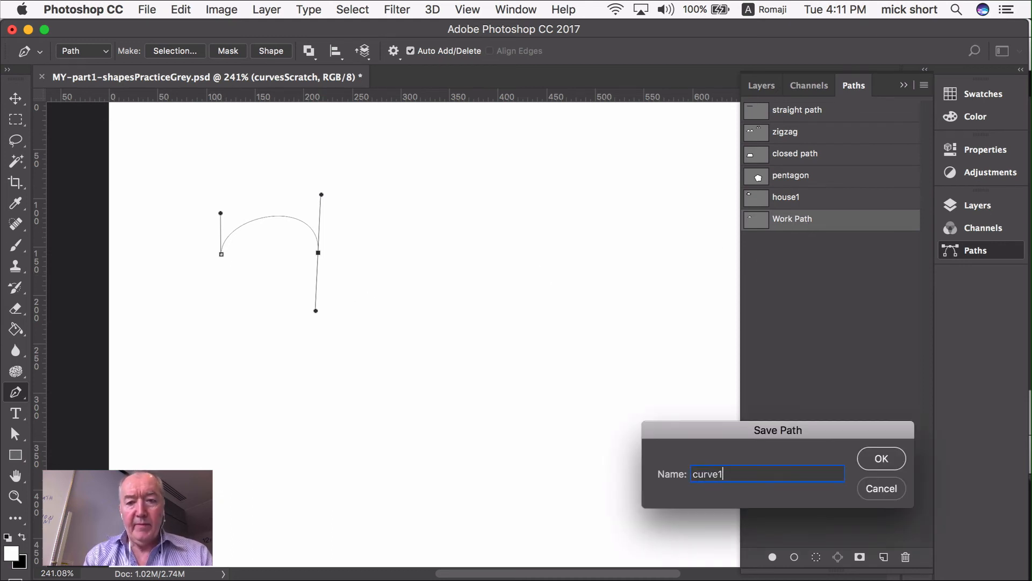
pyautogui.press('Return')
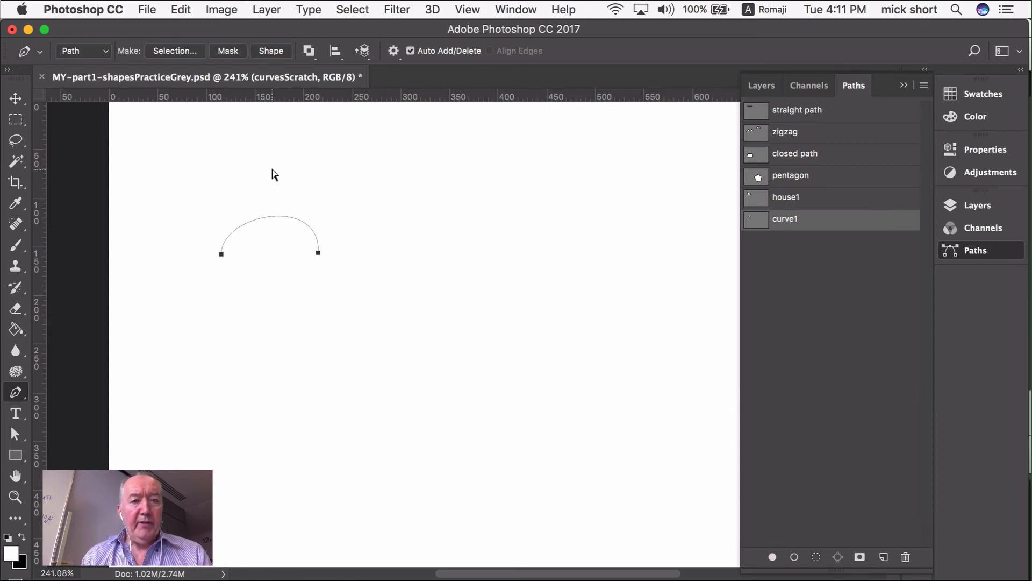
# Step: Select the curve's two end anchor points in turn to examine their direction handles
pyautogui.click(221, 254)
pyautogui.click(317, 253)
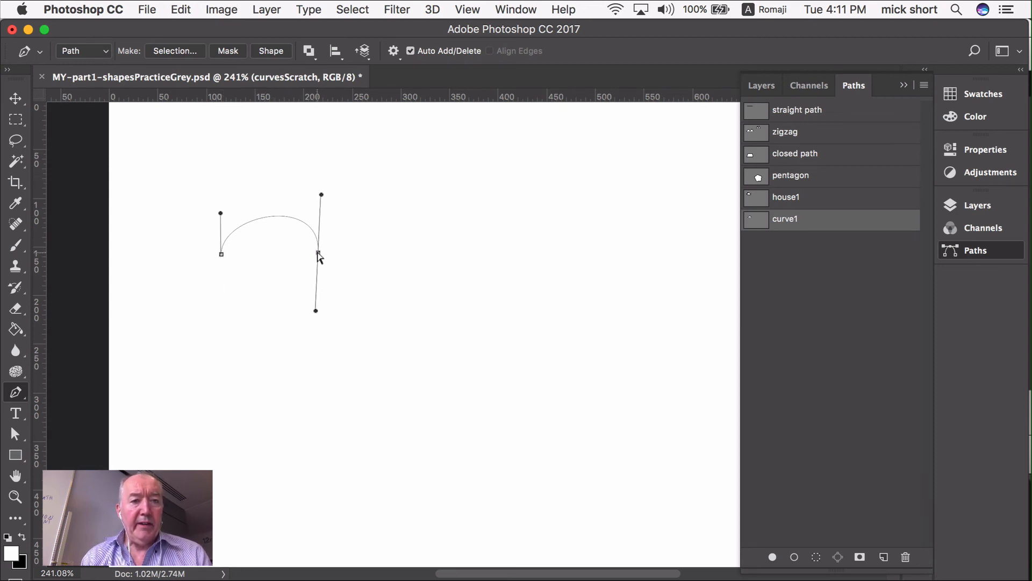
pyautogui.click(221, 254)
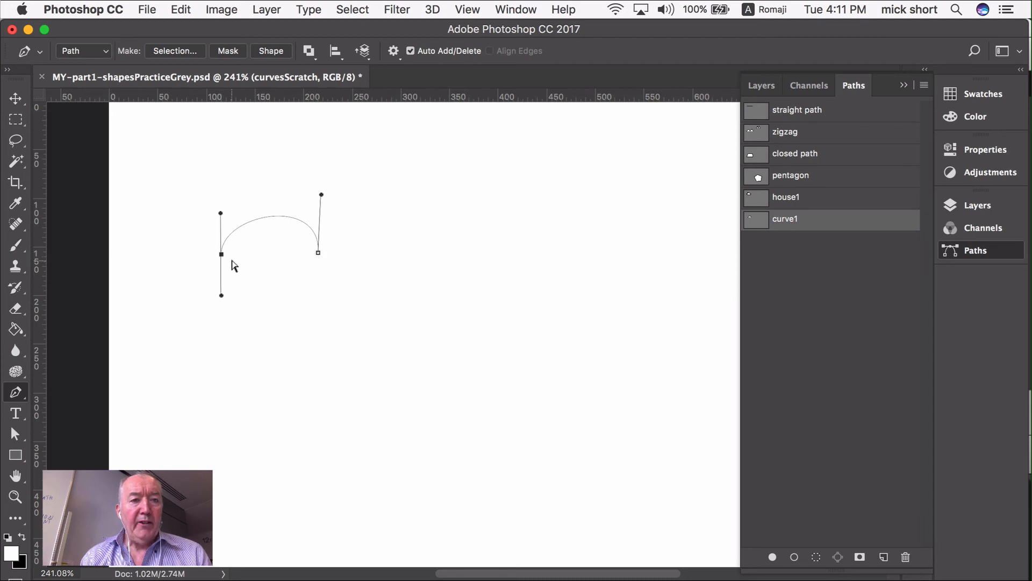
# Step: Lengthen the upper direction handles of both arch anchor points to make the arch about 80 ruler units tall
pyautogui.moveTo(221, 213); pyautogui.dragTo(223, 186)
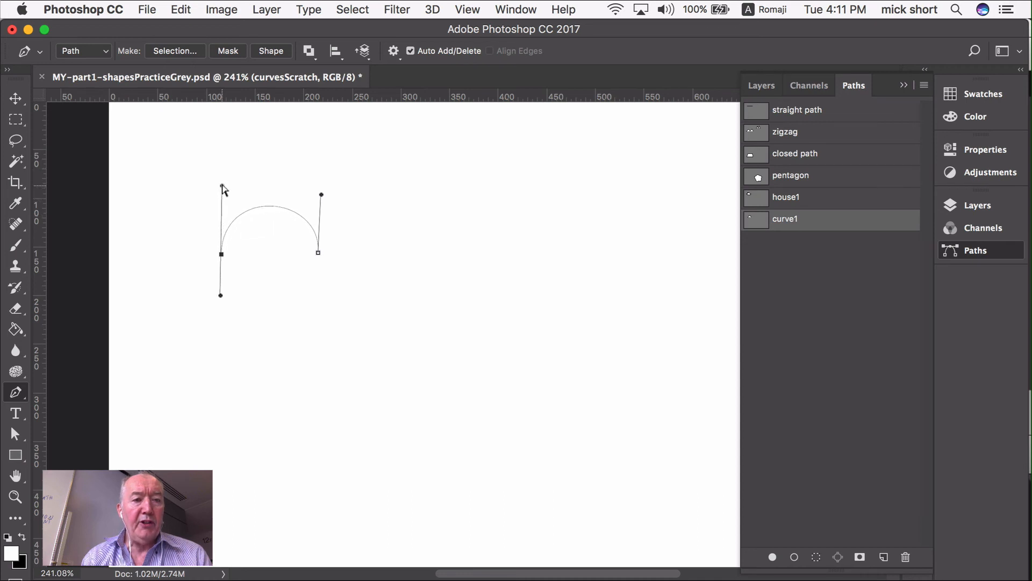
pyautogui.moveTo(322, 194); pyautogui.dragTo(317, 150)
pyautogui.moveTo(223, 186); pyautogui.dragTo(223, 152)
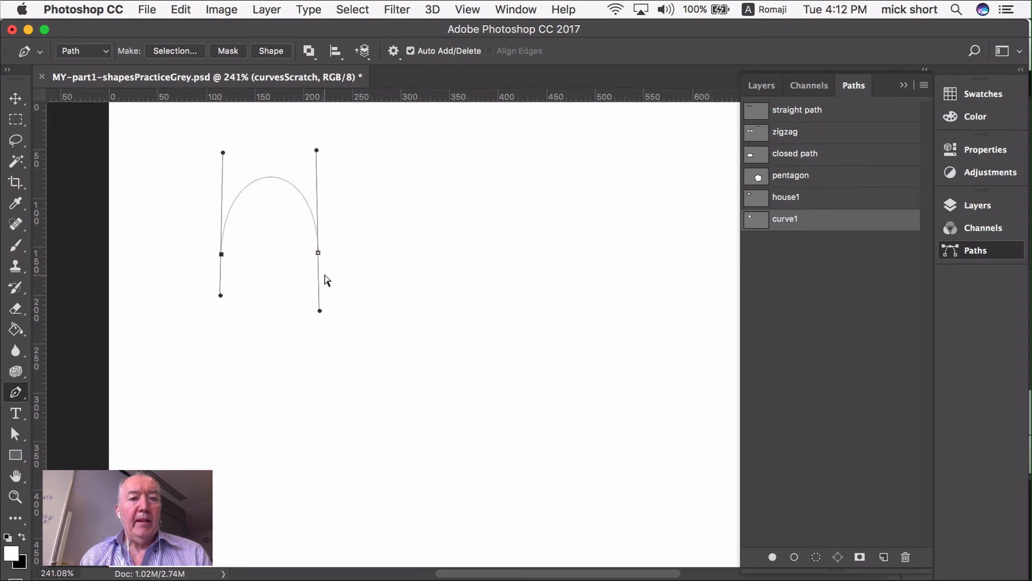
pyautogui.keyDown('super'); pyautogui.click(419, 249); pyautogui.keyUp('super')
pyautogui.moveTo(422, 217); pyautogui.dragTo(423, 191)
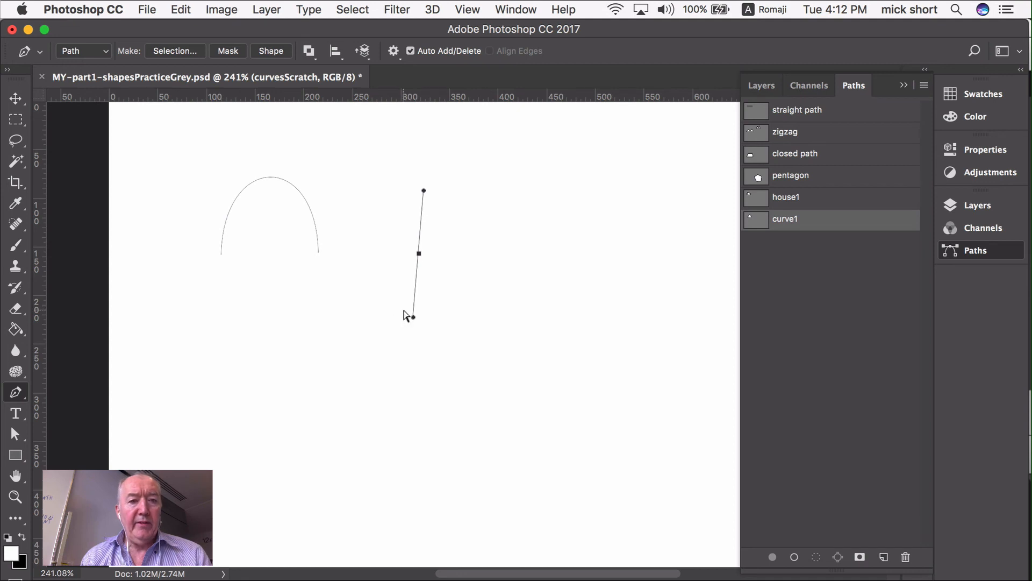
pyautogui.press('super+z')
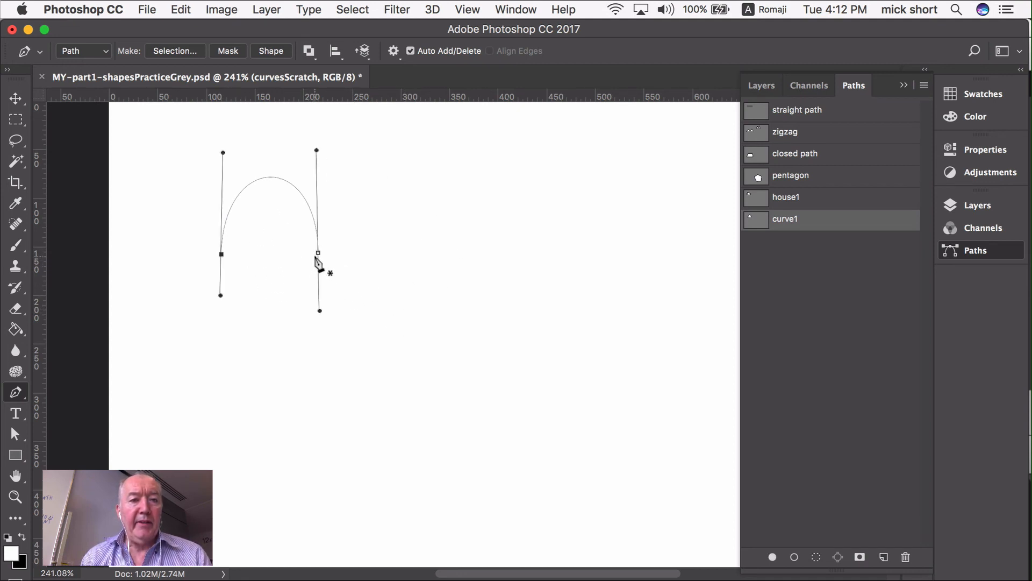
# Step: Extend curve1 from the arch's right end with a downward trough about 85 ruler units wide, with near-vertical direction handles
pyautogui.moveTo(318, 253); pyautogui.dragTo(320, 300)
pyautogui.moveTo(443, 254); pyautogui.dragTo(452, 166)
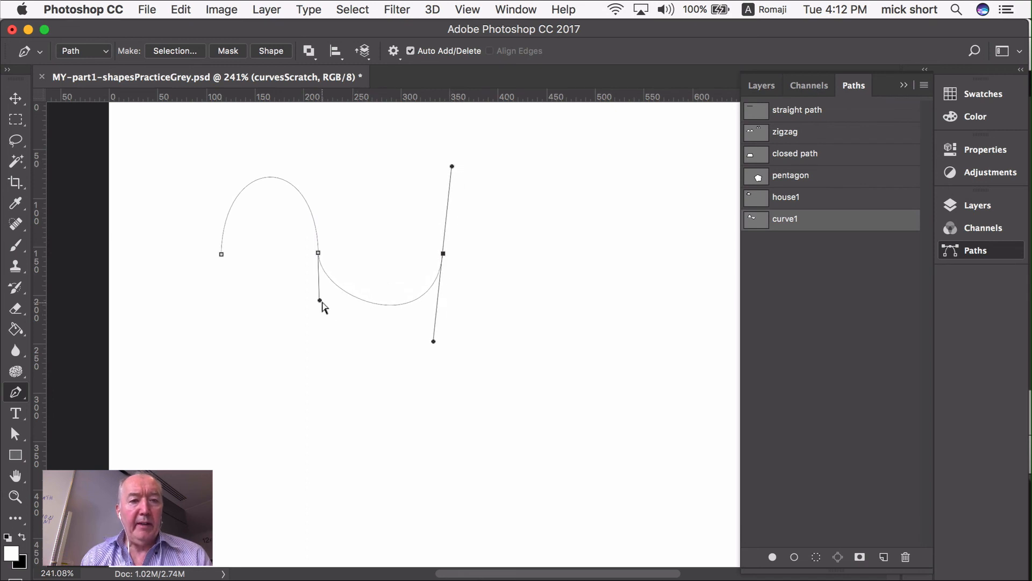
pyautogui.moveTo(320, 300); pyautogui.dragTo(317, 347)
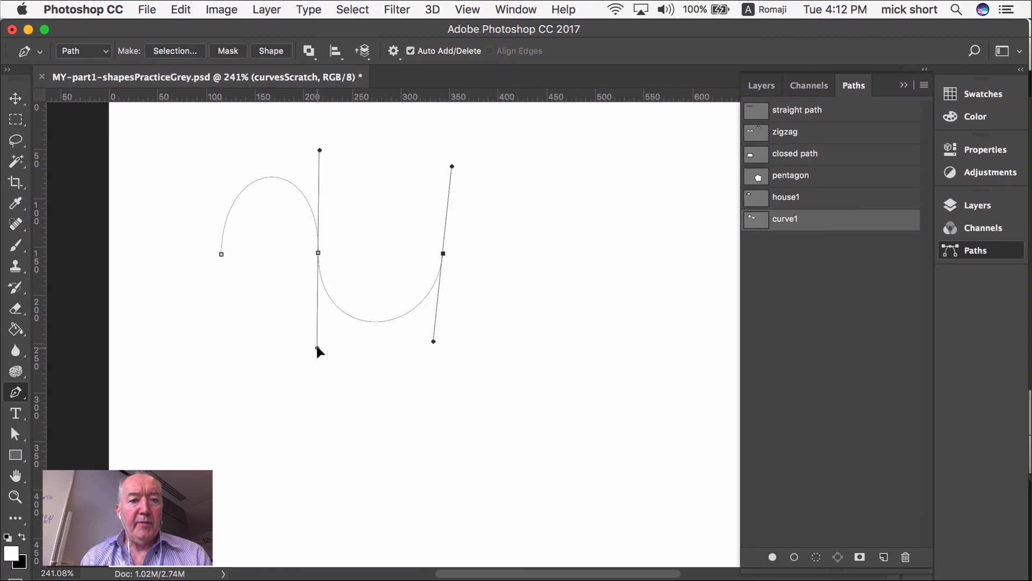
pyautogui.moveTo(442, 254); pyautogui.dragTo(399, 253)
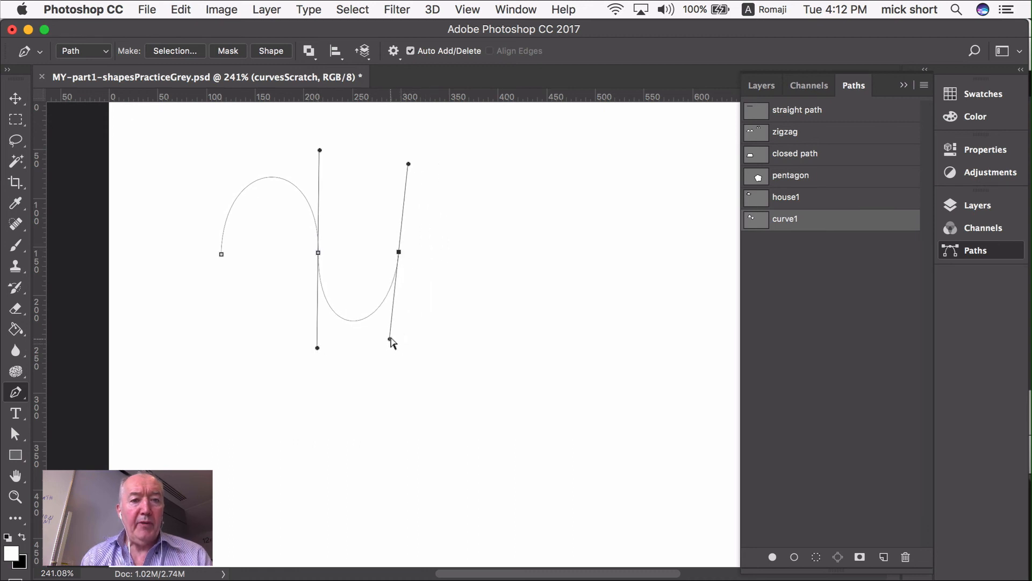
pyautogui.moveTo(391, 339); pyautogui.dragTo(400, 366)
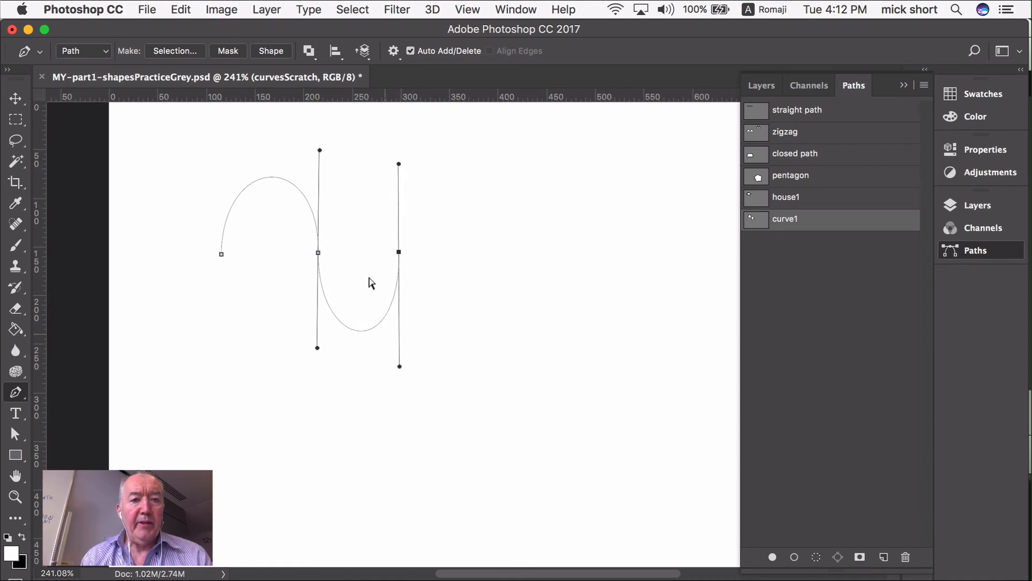
# Step: Shorten the middle anchor's upper handle and the end anchor's lower handle to flatten the arch and the trough slightly
pyautogui.moveTo(320, 151); pyautogui.dragTo(319, 162)
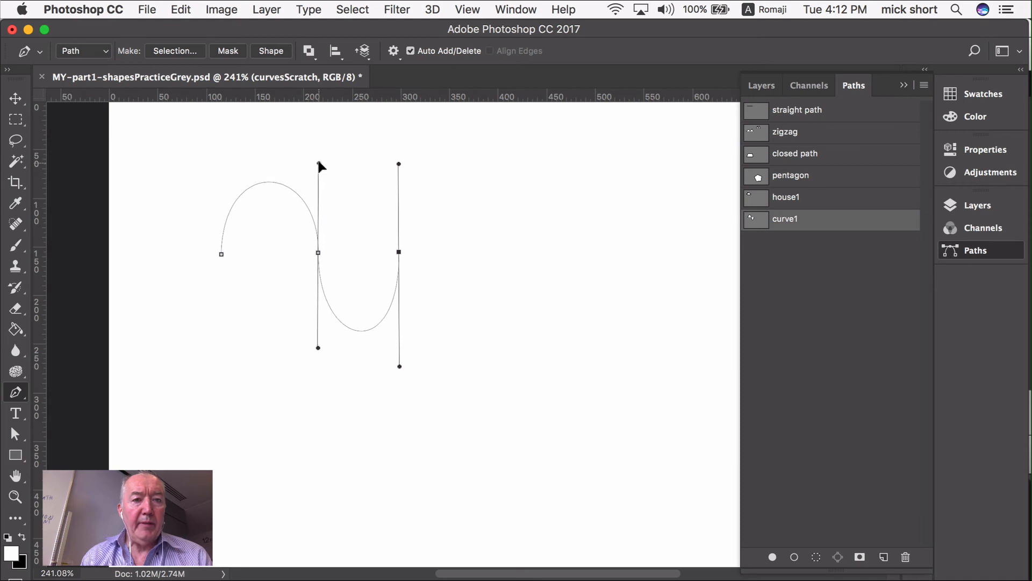
pyautogui.click(405, 370)
pyautogui.keyDown('super'); pyautogui.click(384, 322); pyautogui.keyUp('super')
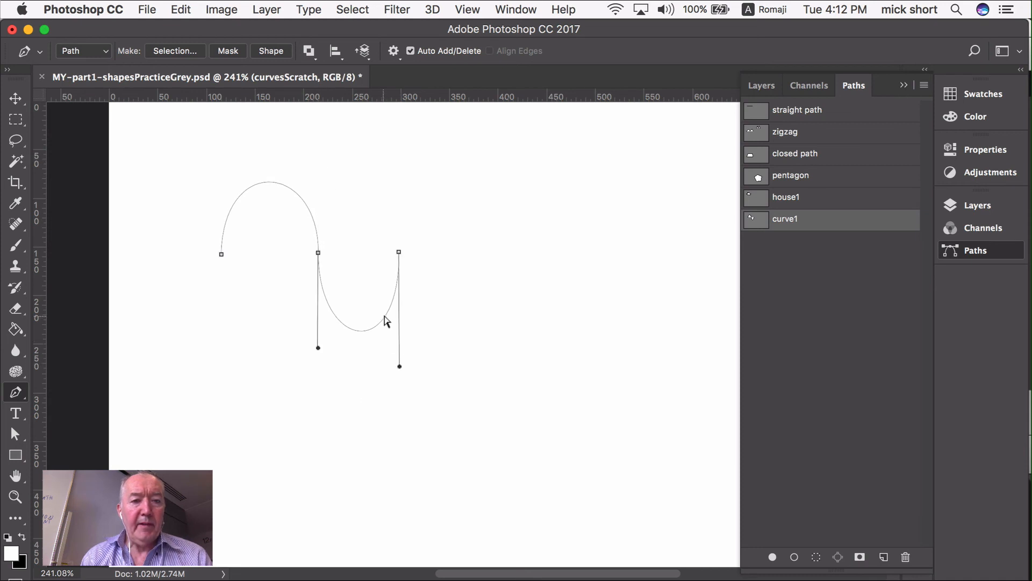
pyautogui.moveTo(400, 367); pyautogui.dragTo(398, 351)
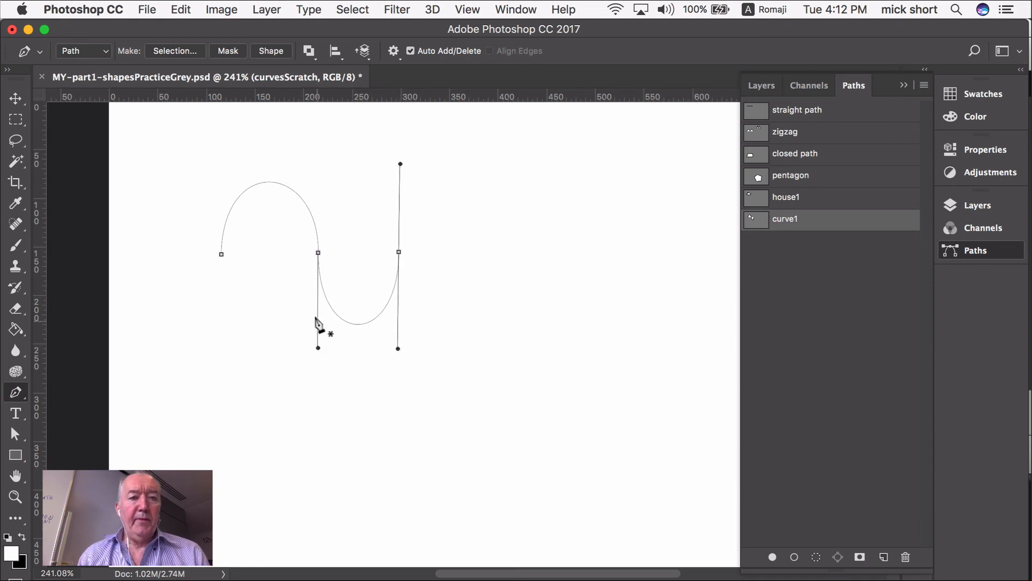
# Step: Shorten the start anchor's upper handle and both middle anchor handles to balance the wave, and deselect the anchor points
pyautogui.click(221, 254)
pyautogui.moveTo(223, 153); pyautogui.dragTo(226, 174)
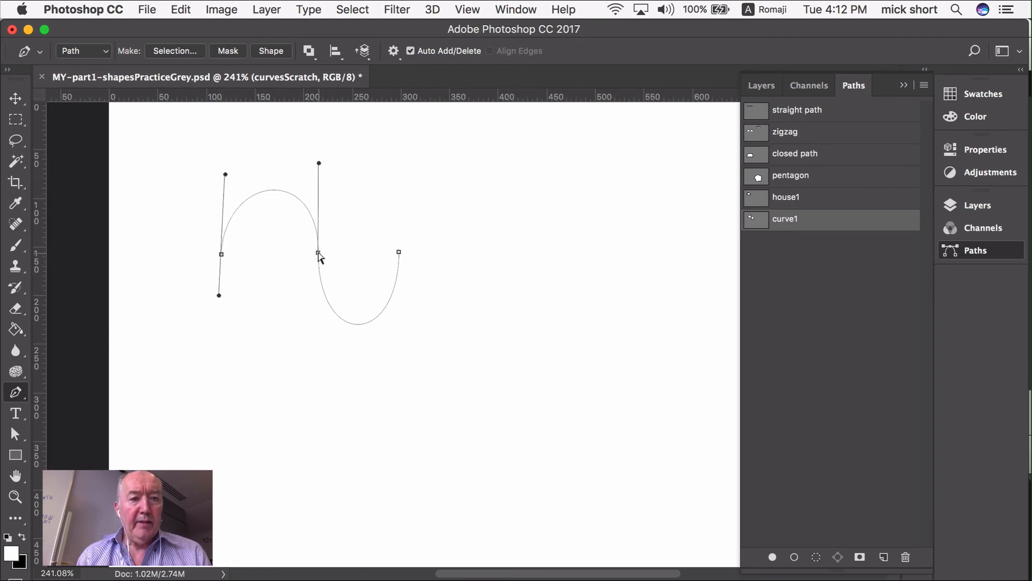
pyautogui.click(318, 253)
pyautogui.moveTo(319, 162)
pyautogui.mouseDown()
pyautogui.moveTo(317, 176)
pyautogui.moveTo(320, 167)
pyautogui.mouseUp()
pyautogui.moveTo(316, 349); pyautogui.dragTo(320, 342)
pyautogui.keyDown('super'); pyautogui.click(404, 330); pyautogui.keyUp('super')
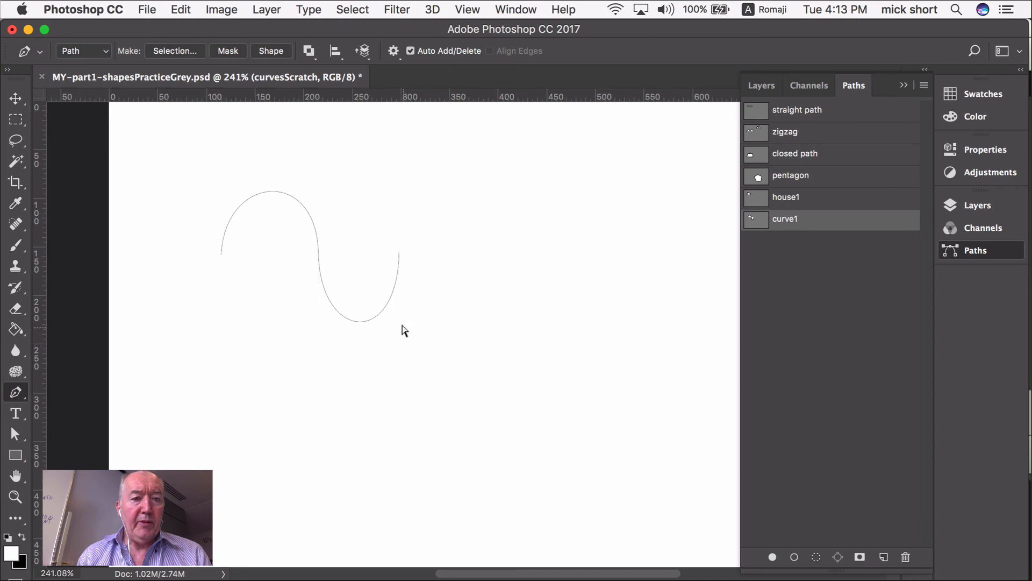
# Step: Move the wave's end anchor outward so the trough is about 105 ruler units wide, and slightly shorten its lower handle
pyautogui.keyDown('super'); pyautogui.click(396, 282); pyautogui.keyUp('super')
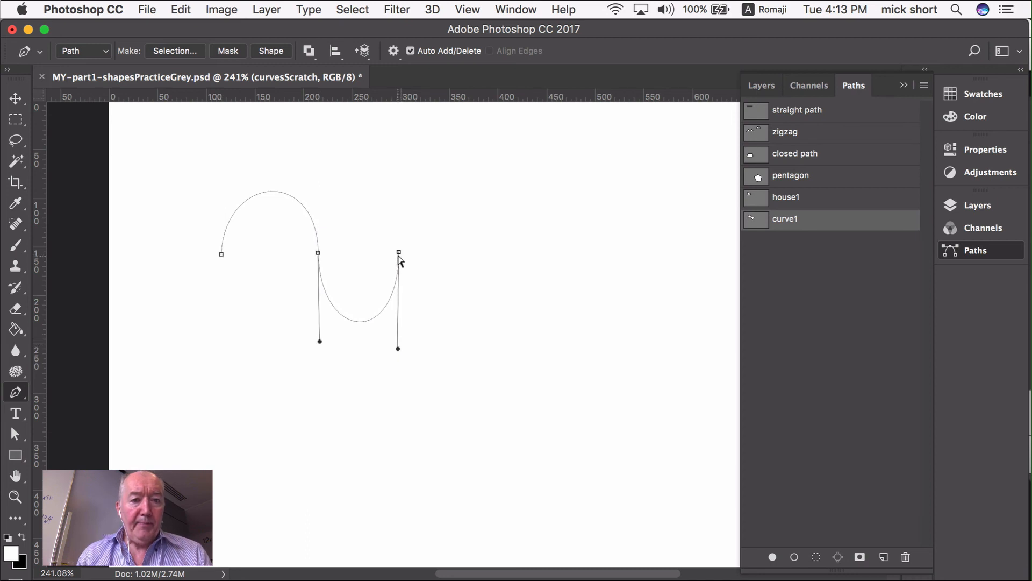
pyautogui.moveTo(399, 256)
pyautogui.mouseDown()
pyautogui.moveTo(446, 253)
pyautogui.moveTo(405, 253)
pyautogui.moveTo(419, 251)
pyautogui.mouseUp()
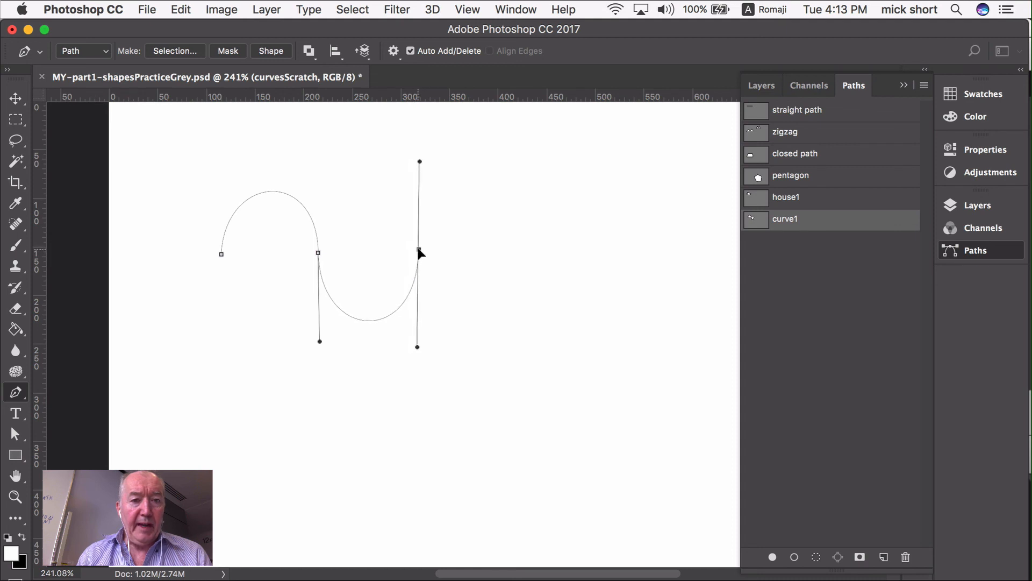
pyautogui.moveTo(420, 349)
pyautogui.mouseDown()
pyautogui.moveTo(357, 302)
pyautogui.moveTo(348, 324)
pyautogui.moveTo(422, 271)
pyautogui.moveTo(397, 290)
pyautogui.moveTo(403, 345)
pyautogui.moveTo(417, 344)
pyautogui.mouseUp()
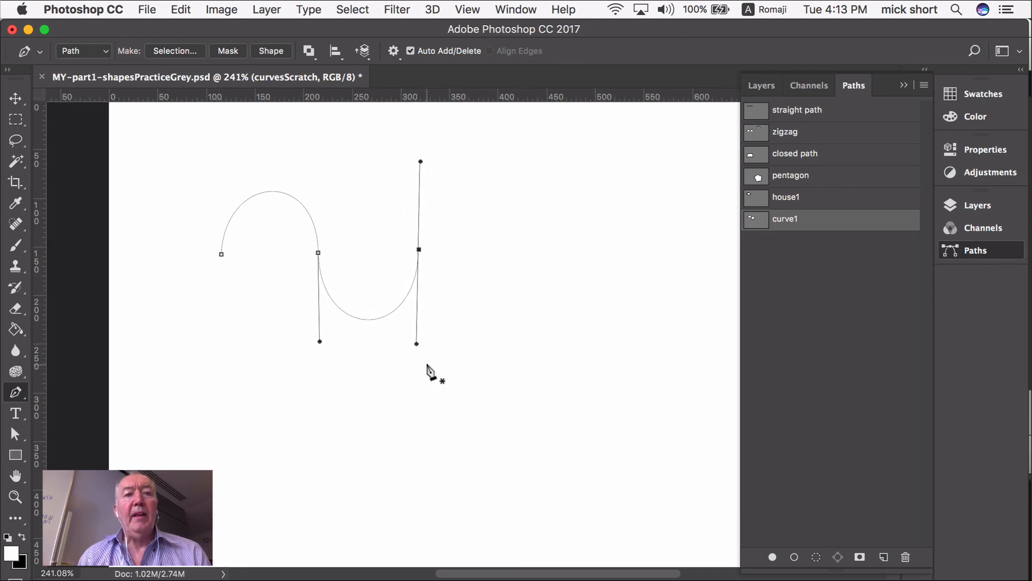
pyautogui.keyDown('super'); pyautogui.click(521, 250); pyautogui.keyUp('super')
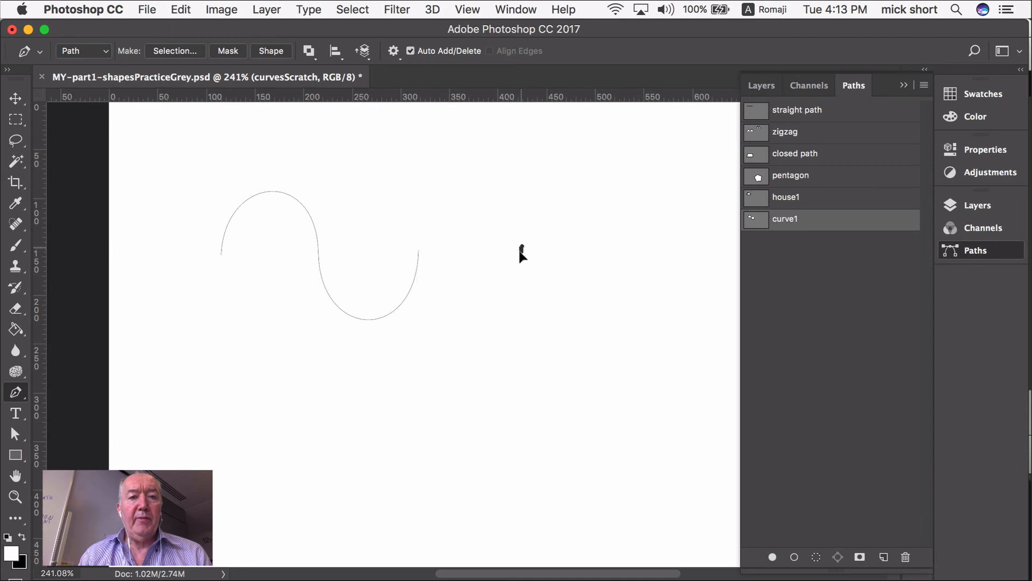
pyautogui.moveTo(519, 280); pyautogui.dragTo(519, 305)
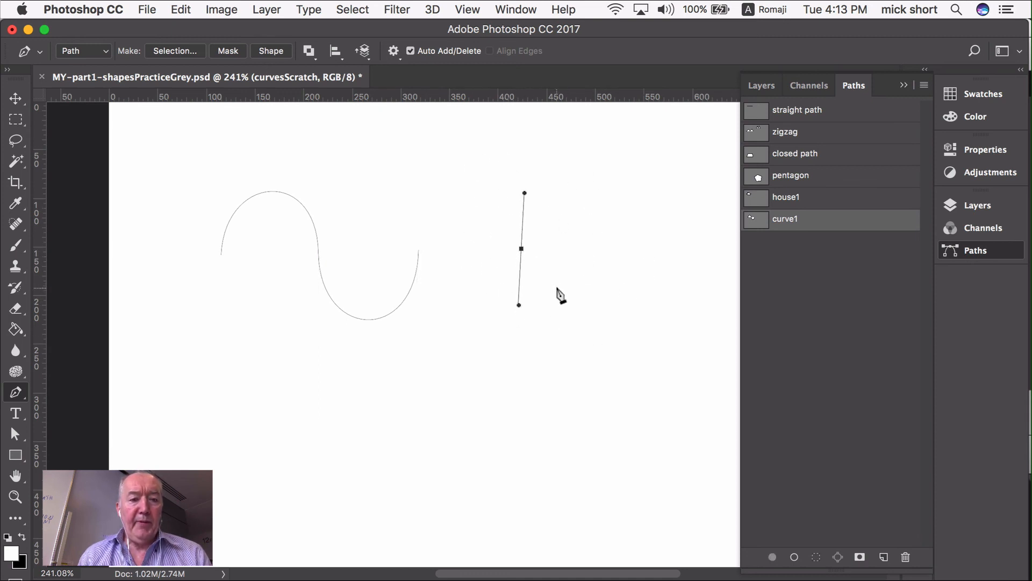
pyautogui.press('super+z')
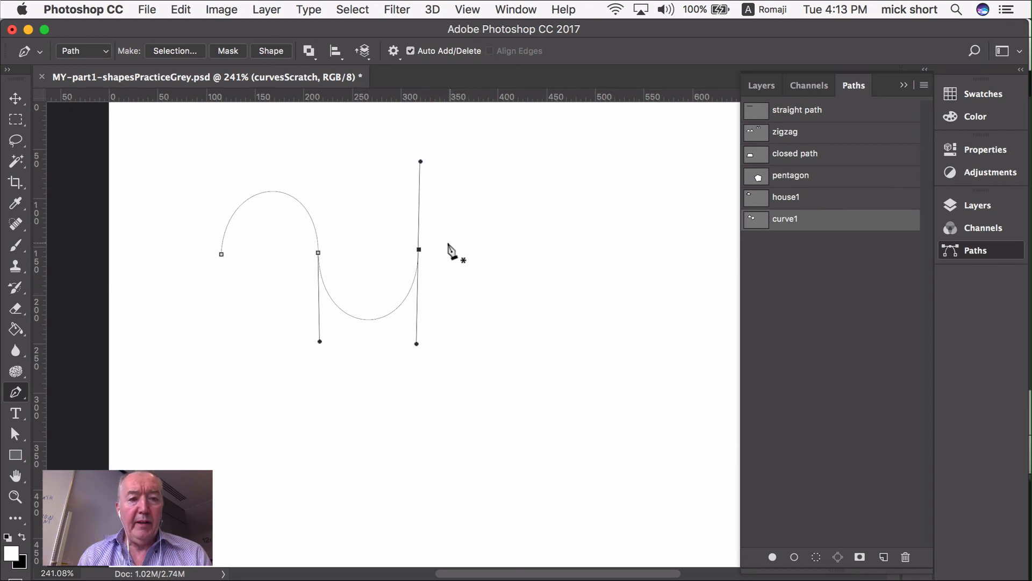
# Step: Extend the wave from its end anchor with an arch about 125 ruler units wide and a trough about 105 wide
pyautogui.moveTo(419, 249); pyautogui.dragTo(420, 187)
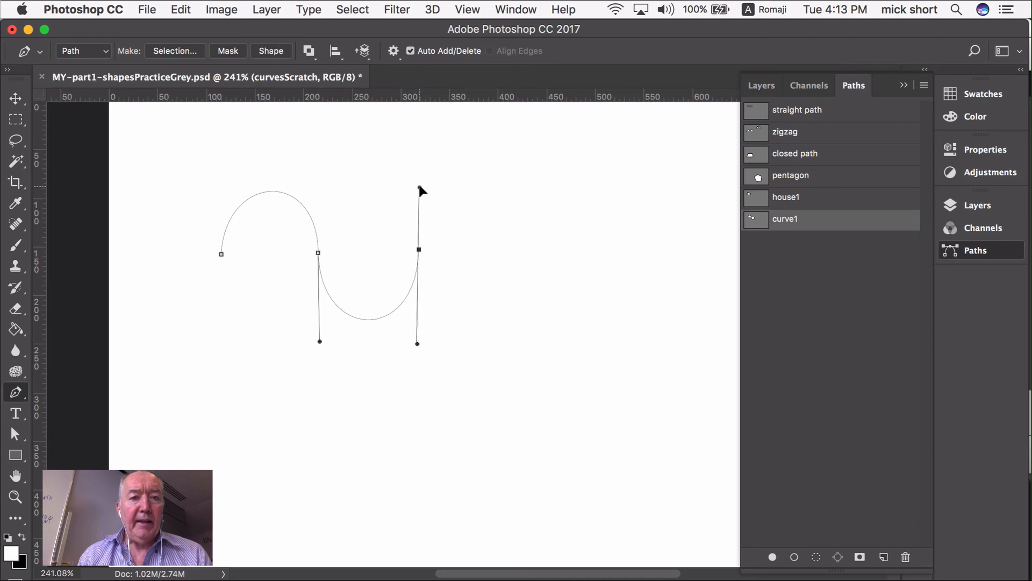
pyautogui.moveTo(542, 248); pyautogui.dragTo(543, 314)
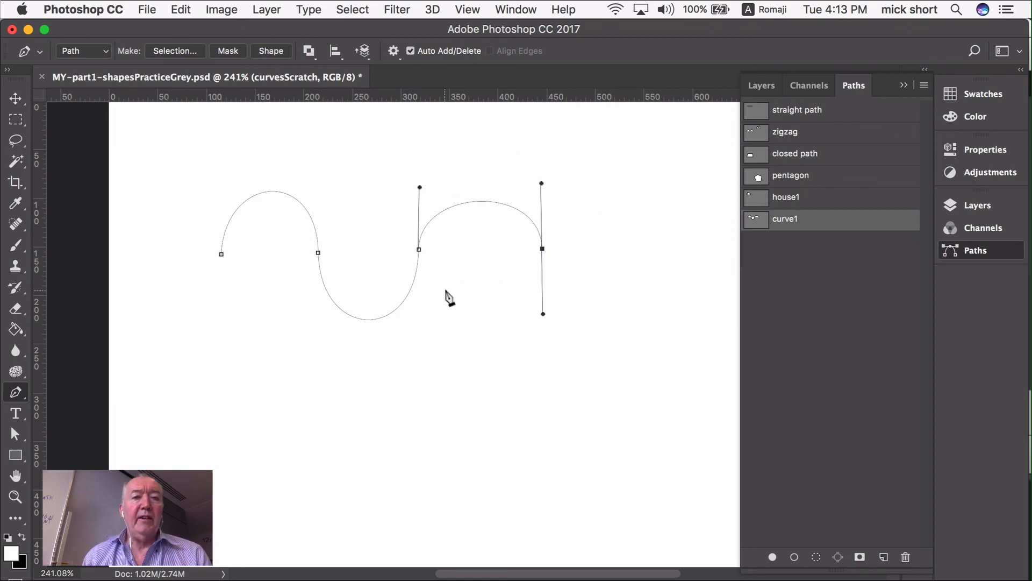
pyautogui.moveTo(644, 245); pyautogui.dragTo(650, 229)
pyautogui.moveTo(654, 180); pyautogui.dragTo(645, 157)
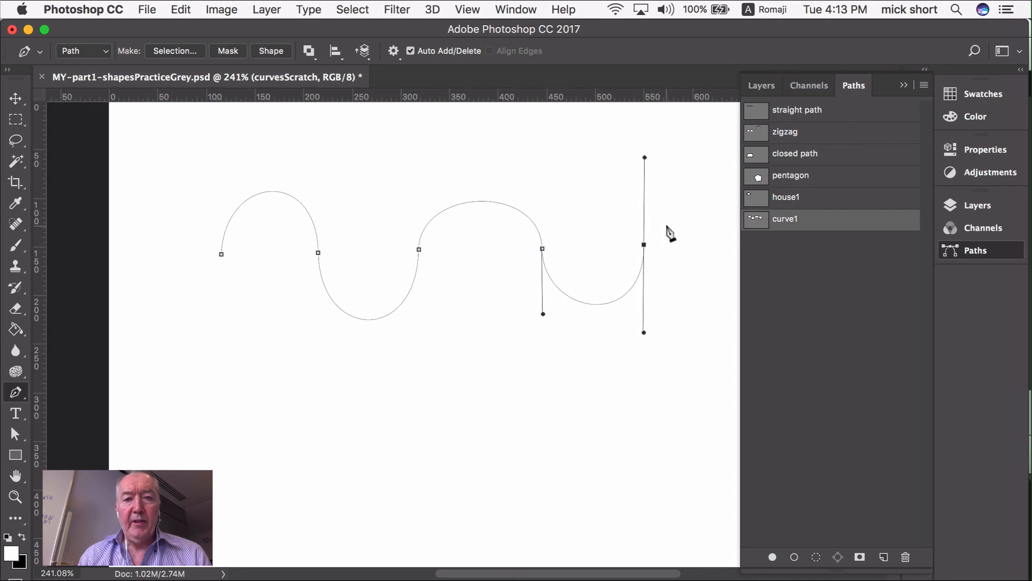
pyautogui.keyDown('super'); pyautogui.click(678, 237); pyautogui.keyUp('super')
pyautogui.moveTo(698, 244); pyautogui.dragTo(695, 336)
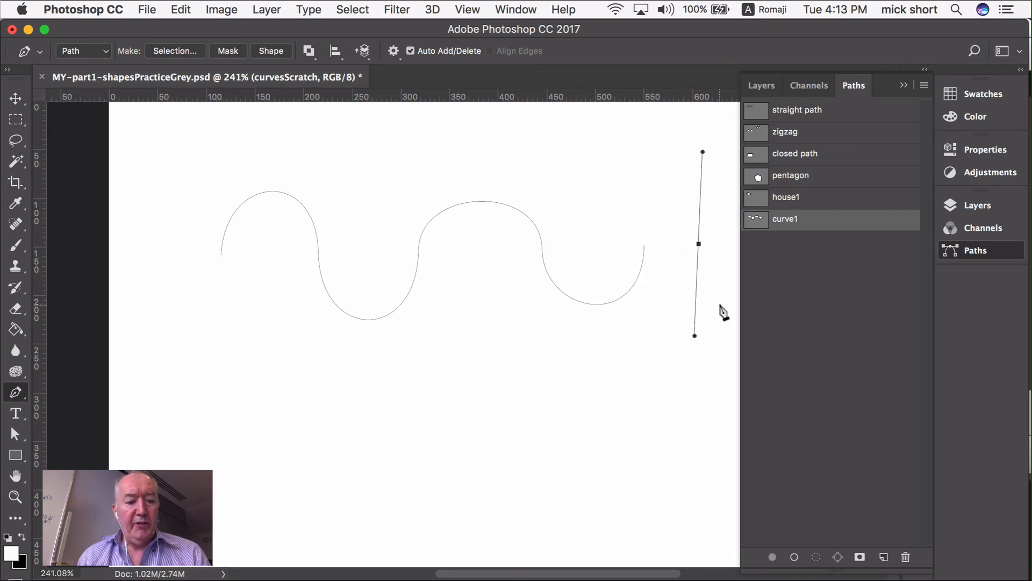
pyautogui.press('super+z')
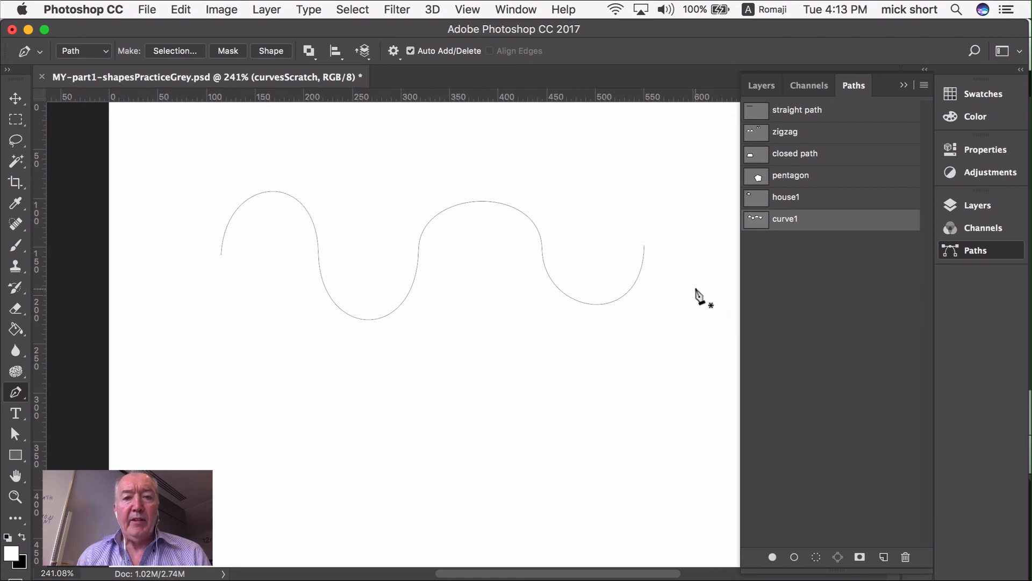
# Step: Continue the wave from its end anchor with a final arch about 65 ruler units wide, and deselect the curve1 path
pyautogui.keyDown('super'); pyautogui.click(643, 272); pyautogui.keyUp('super')
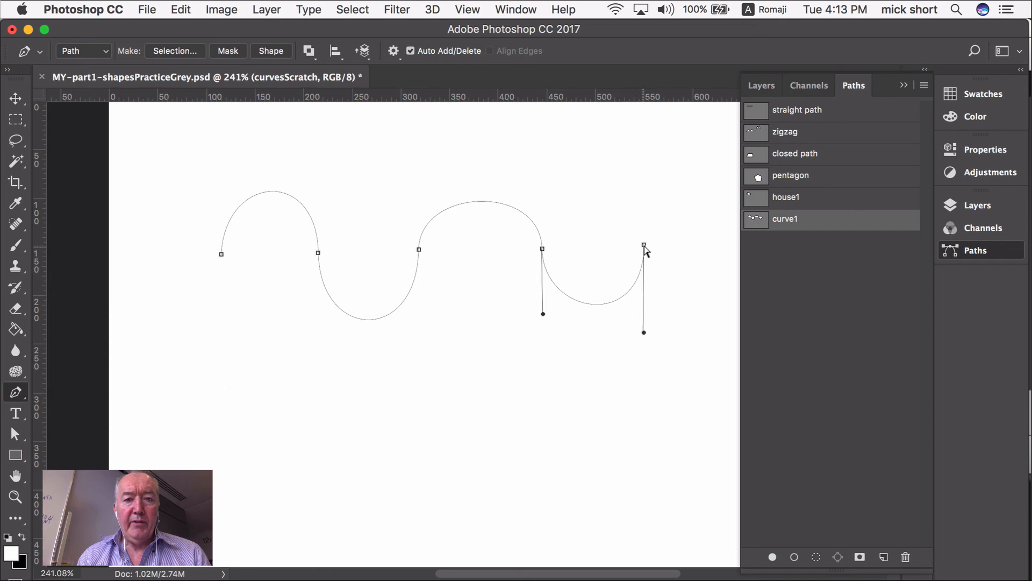
pyautogui.moveTo(645, 246); pyautogui.dragTo(645, 203)
pyautogui.moveTo(706, 246); pyautogui.dragTo(706, 297)
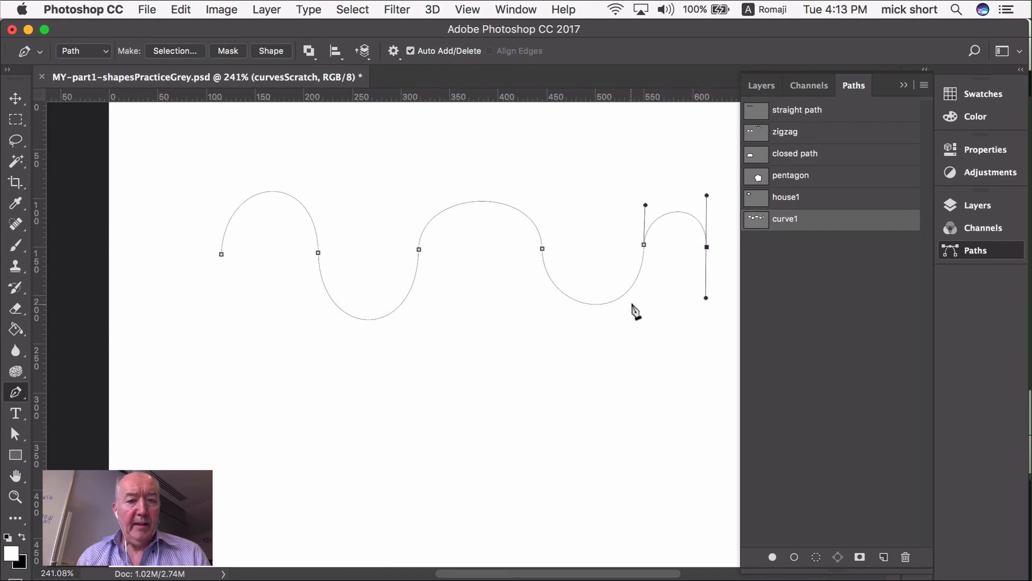
pyautogui.press('Escape')
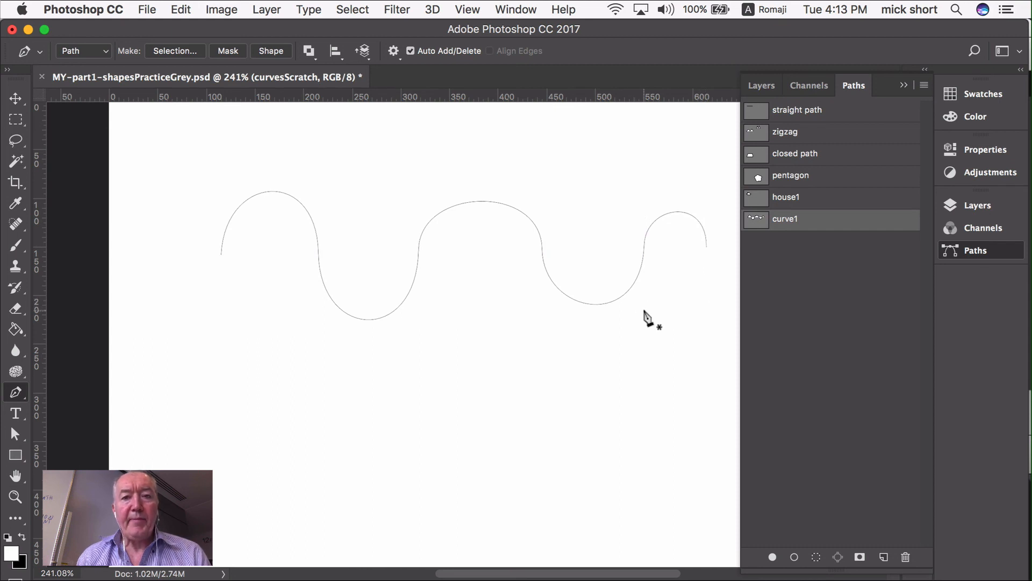
pyautogui.click(795, 344)
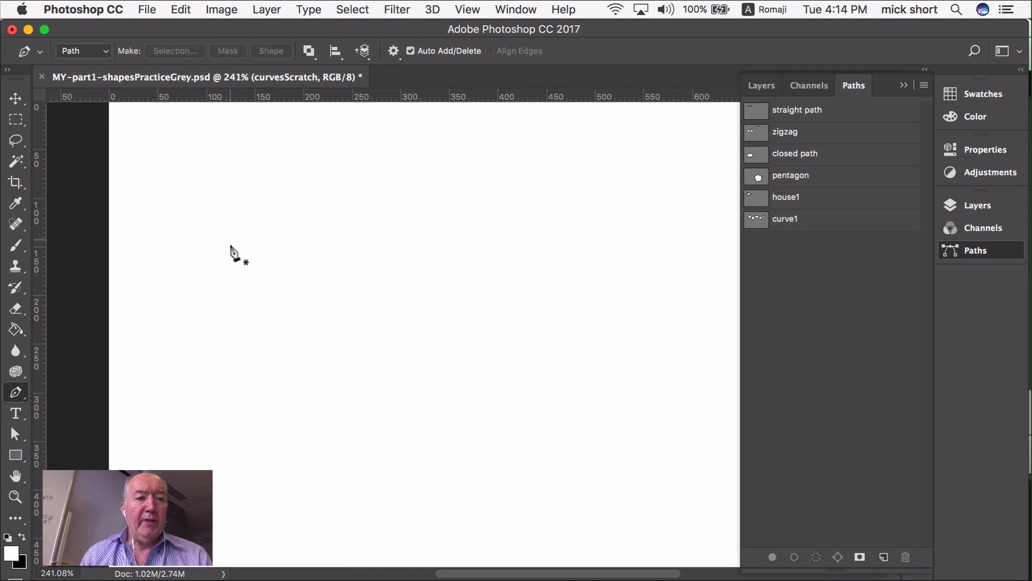
# Step: Draw a closed, roughly circular path about 125 ruler units wide from two smooth anchor points with vertical direction handles
pyautogui.moveTo(237, 203); pyautogui.dragTo(235, 189)
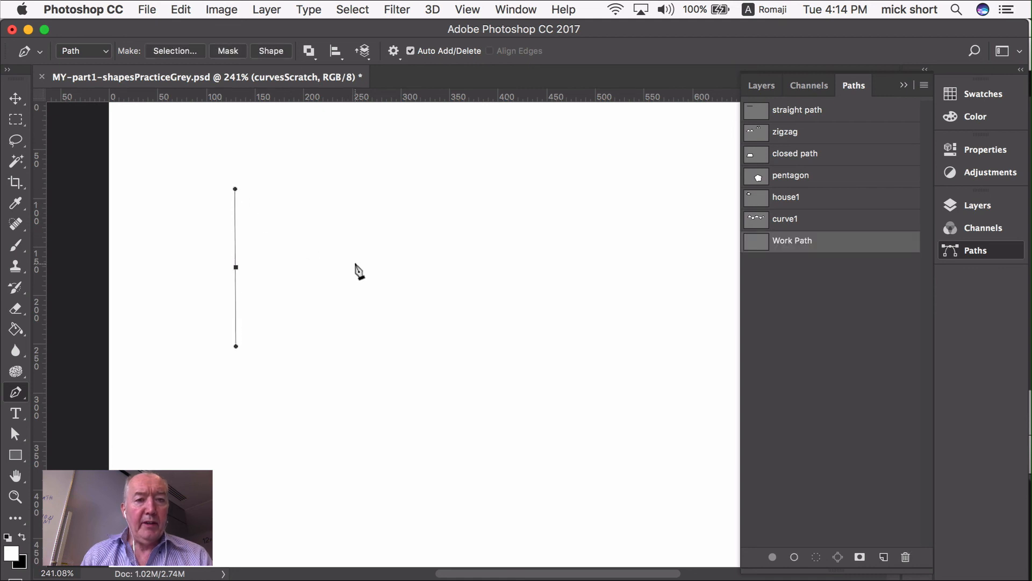
pyautogui.moveTo(356, 265); pyautogui.dragTo(355, 350)
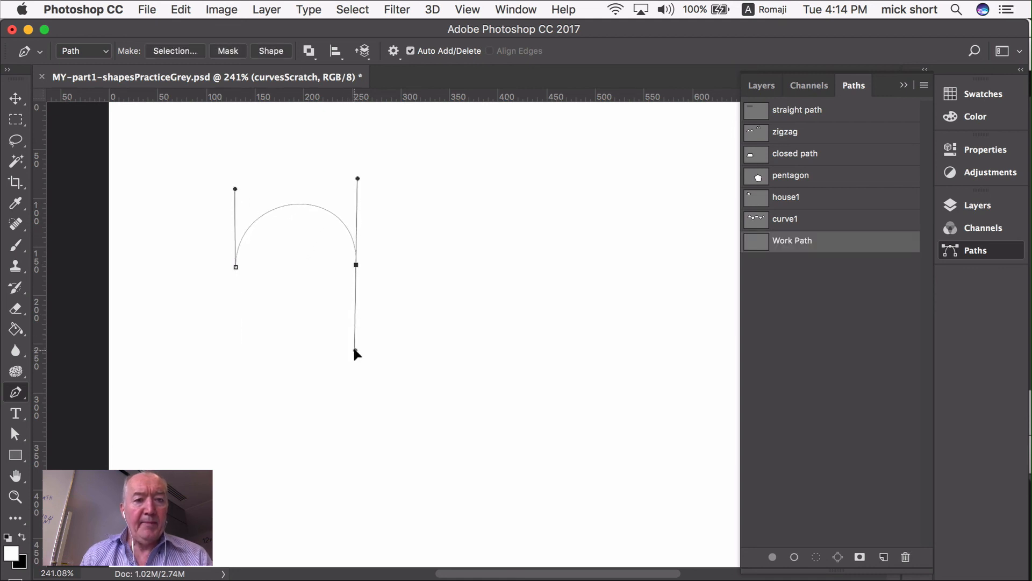
pyautogui.click(236, 267)
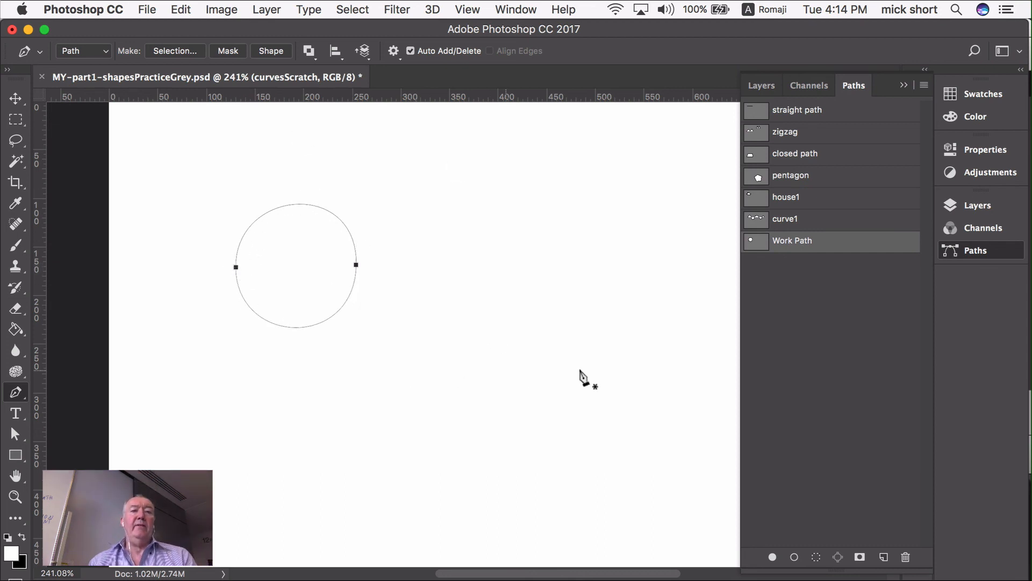
# Step: Save the work path under the name closed curve path
pyautogui.doubleClick(797, 240)
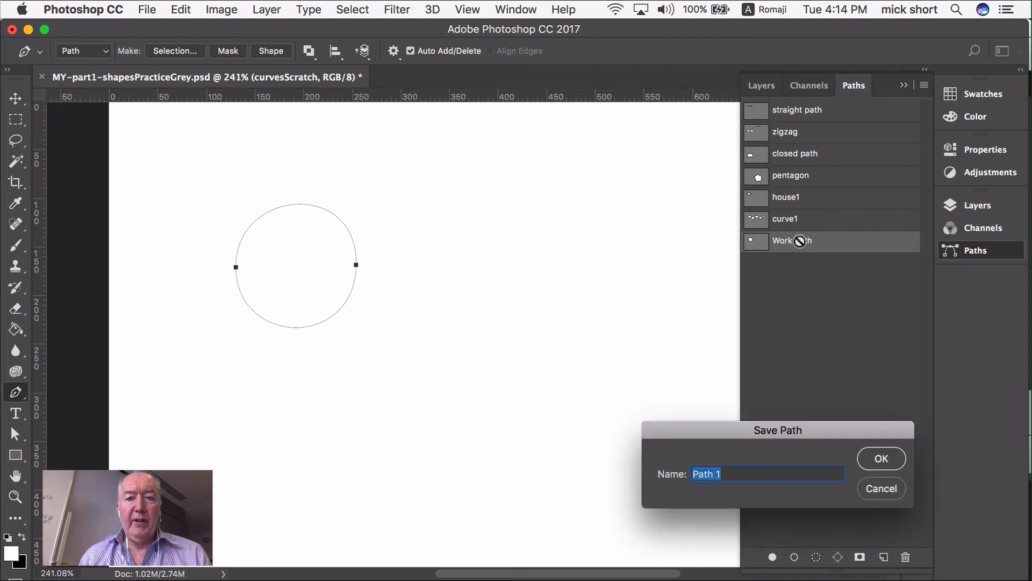
pyautogui.write('closed curve p')
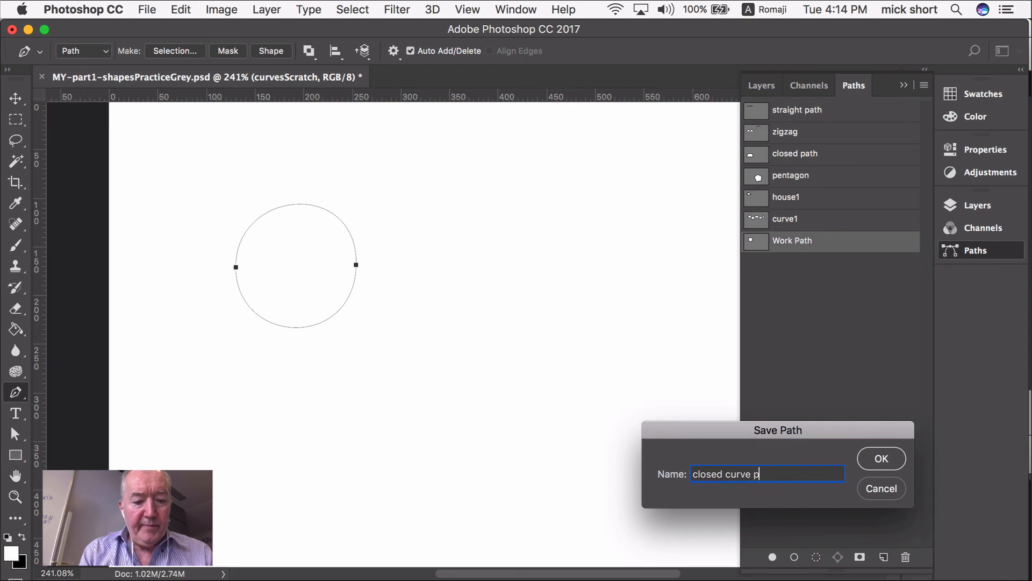
pyautogui.press('Return')
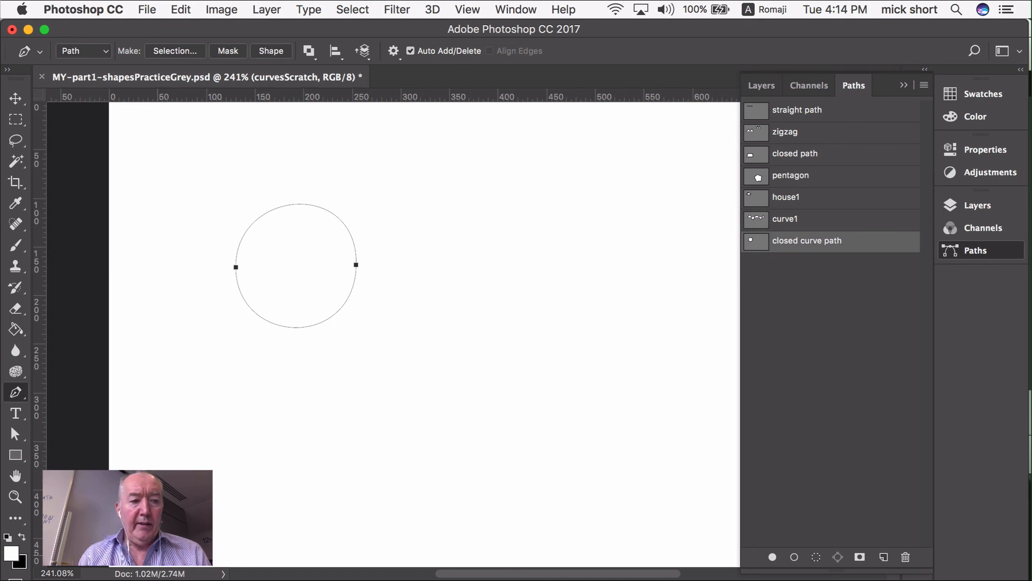
# Step: Set the foreground color to bright red (f71010) and stroke the closed curve path with it
pyautogui.click(11, 553)
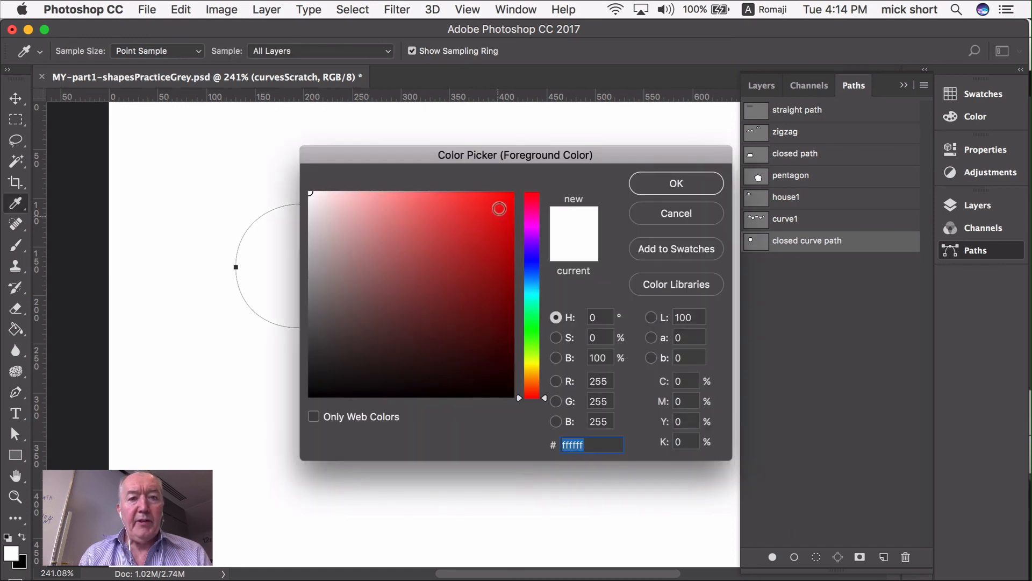
pyautogui.click(511, 194)
pyautogui.click(677, 183)
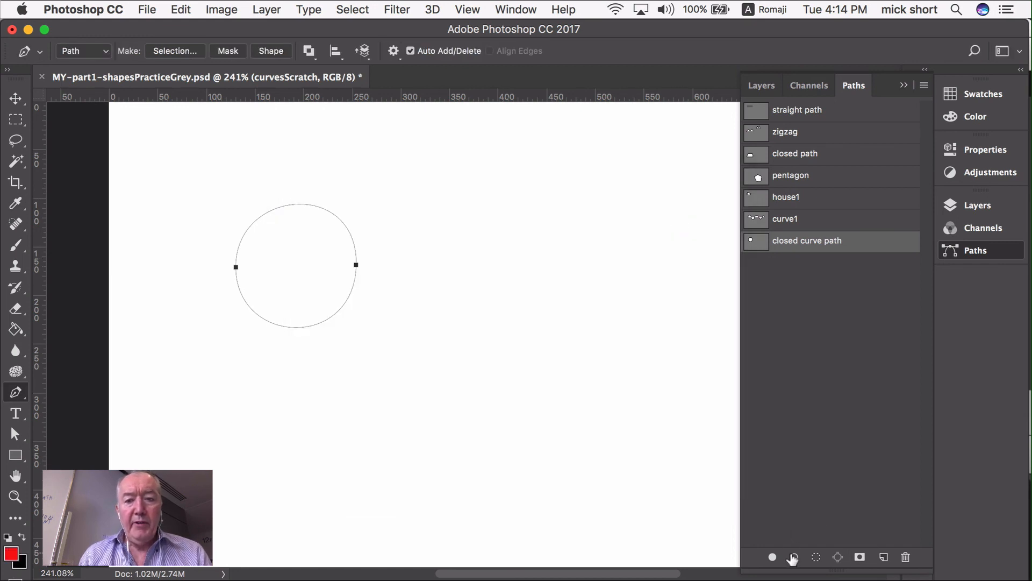
pyautogui.click(793, 557)
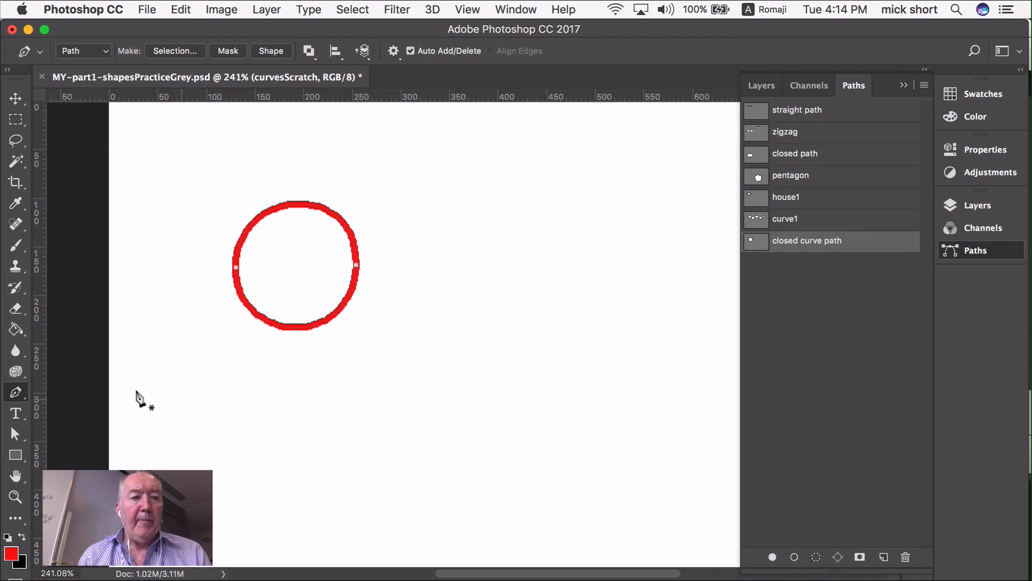
# Step: Set the foreground color to light blue (7b89f6), fill the closed curve path with it, and deselect the path
pyautogui.click(11, 553)
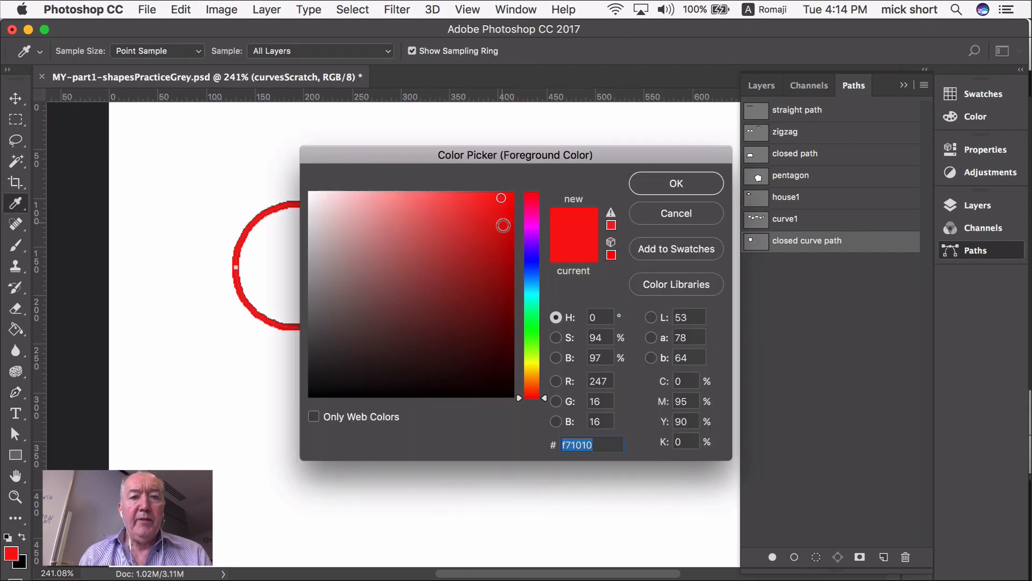
pyautogui.click(532, 265)
pyautogui.click(412, 199)
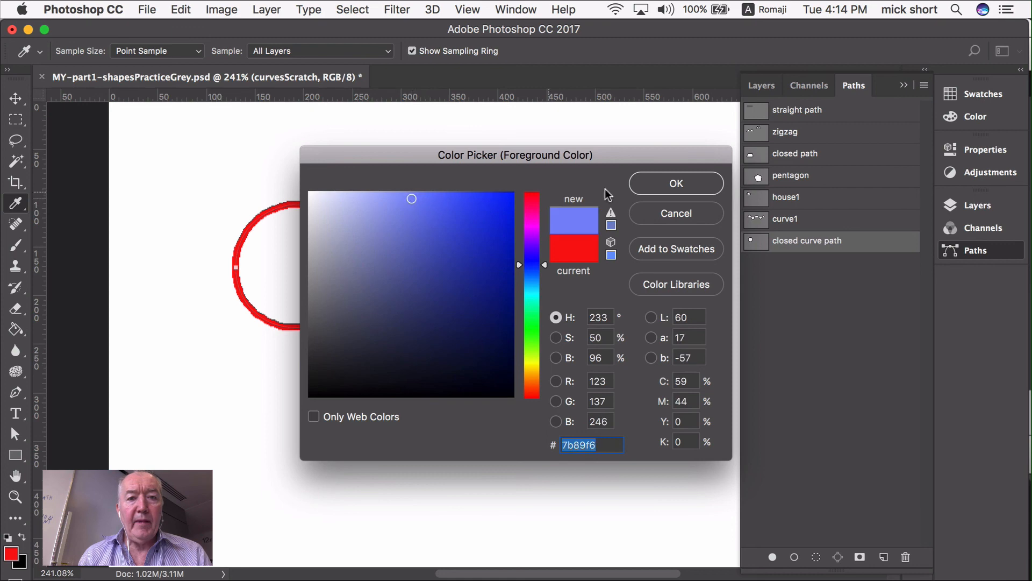
pyautogui.click(673, 184)
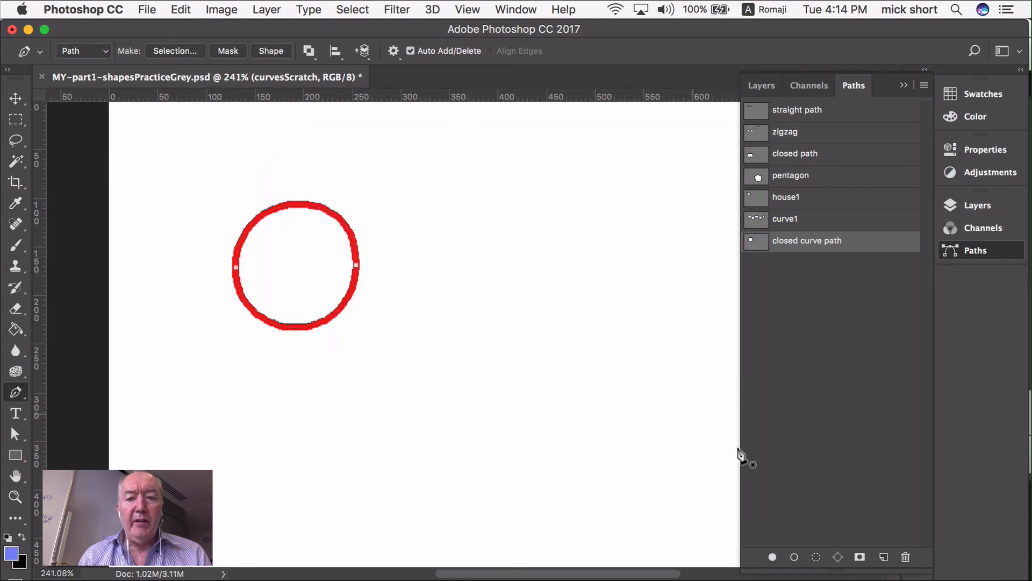
pyautogui.click(773, 556)
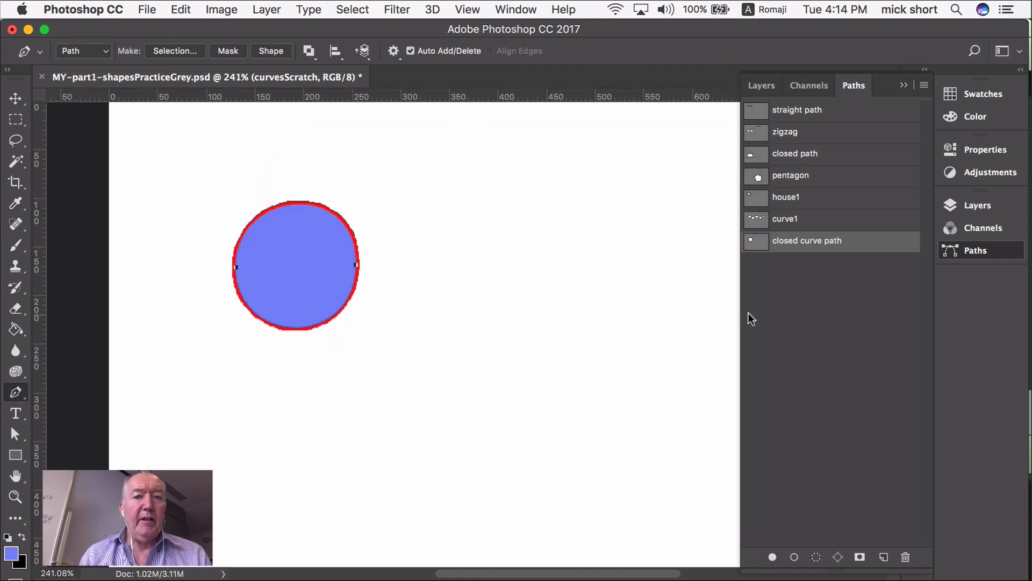
pyautogui.click(787, 301)
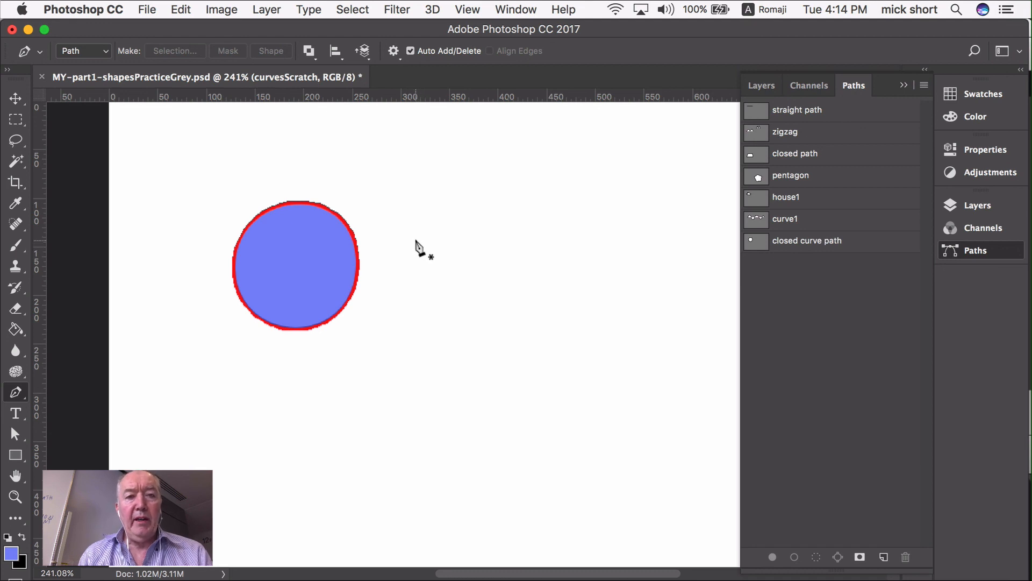
# Step: Draw an open path above the circle with a straight segment about 155 ruler units long followed by an arch about 55 wide
pyautogui.click(372, 175)
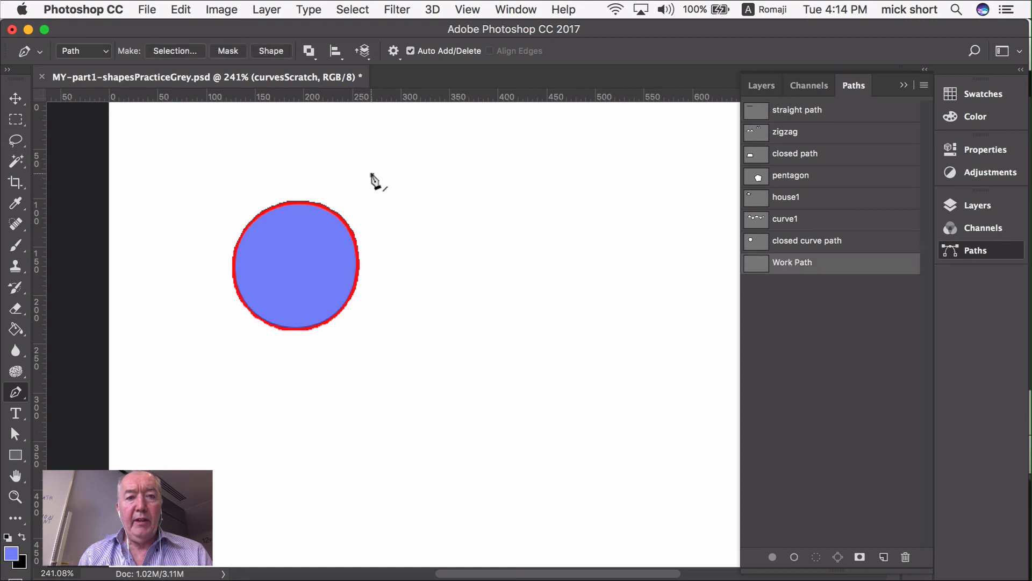
pyautogui.click(525, 173)
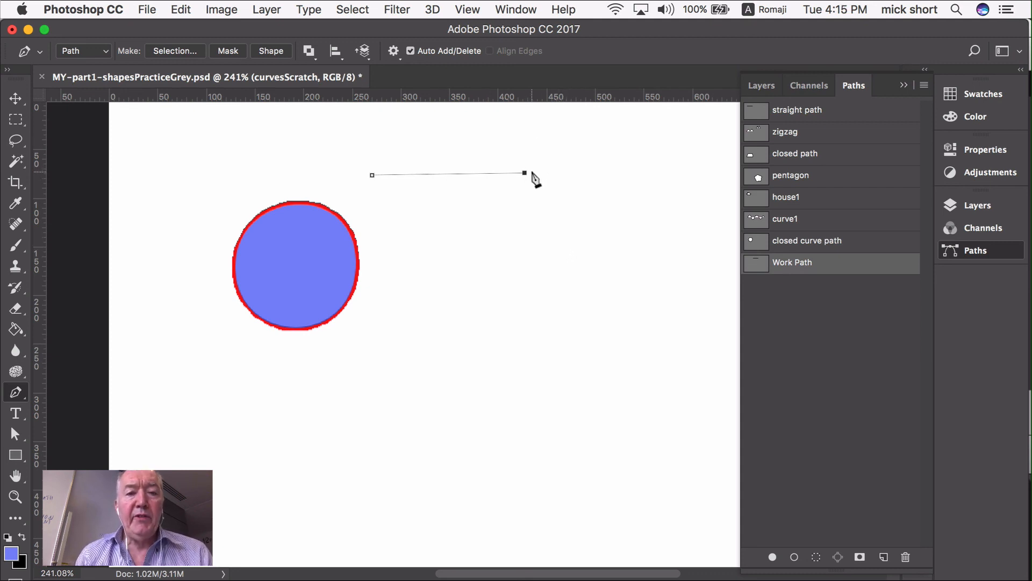
pyautogui.moveTo(525, 173); pyautogui.dragTo(525, 145)
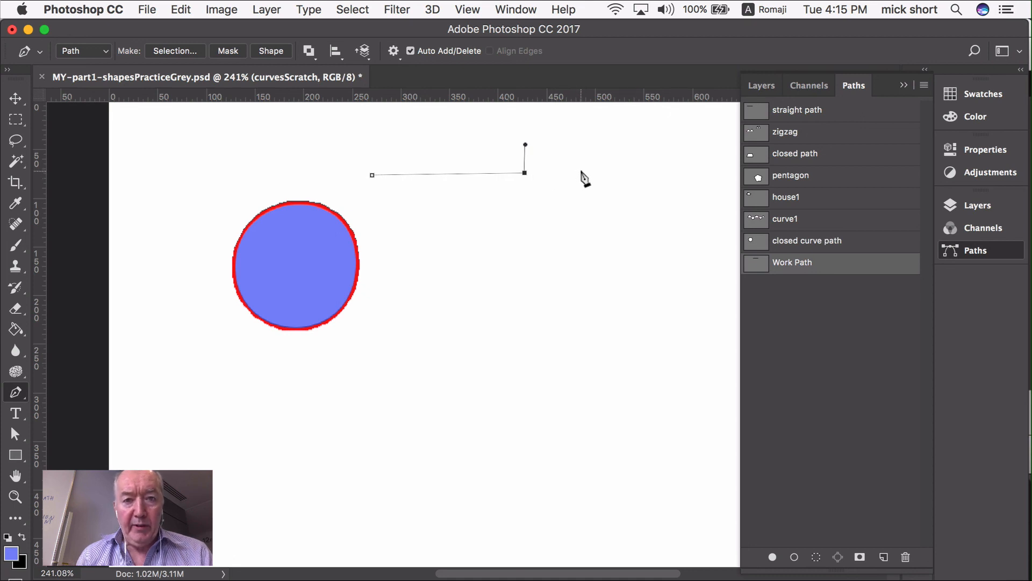
pyautogui.moveTo(580, 172); pyautogui.dragTo(581, 228)
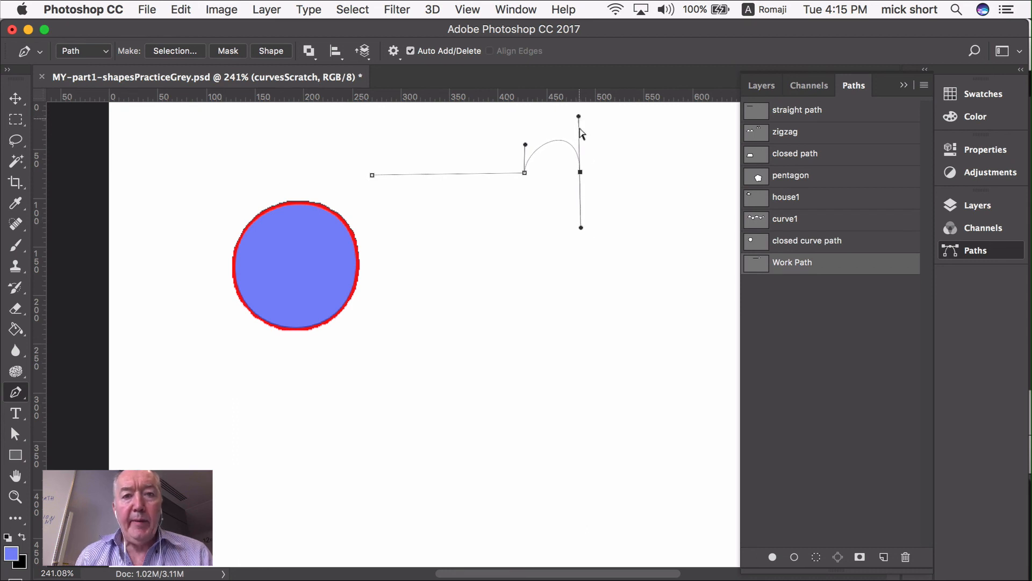
# Step: Even out the arch by shortening the upper direction handle at its end anchor to about 40 ruler units
pyautogui.keyDown('super'); pyautogui.click(580, 123); pyautogui.keyUp('super')
pyautogui.keyDown('super'); pyautogui.click(578, 155); pyautogui.keyUp('super')
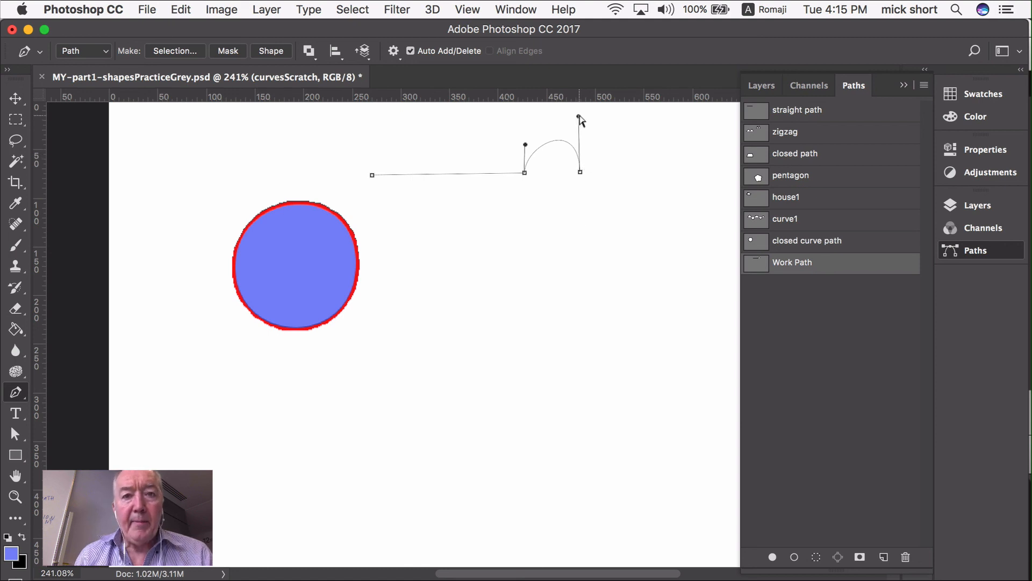
pyautogui.moveTo(579, 116)
pyautogui.mouseDown()
pyautogui.moveTo(580, 132)
pyautogui.moveTo(525, 147)
pyautogui.moveTo(534, 134)
pyautogui.moveTo(530, 150)
pyautogui.moveTo(527, 138)
pyautogui.moveTo(577, 132)
pyautogui.mouseUp()
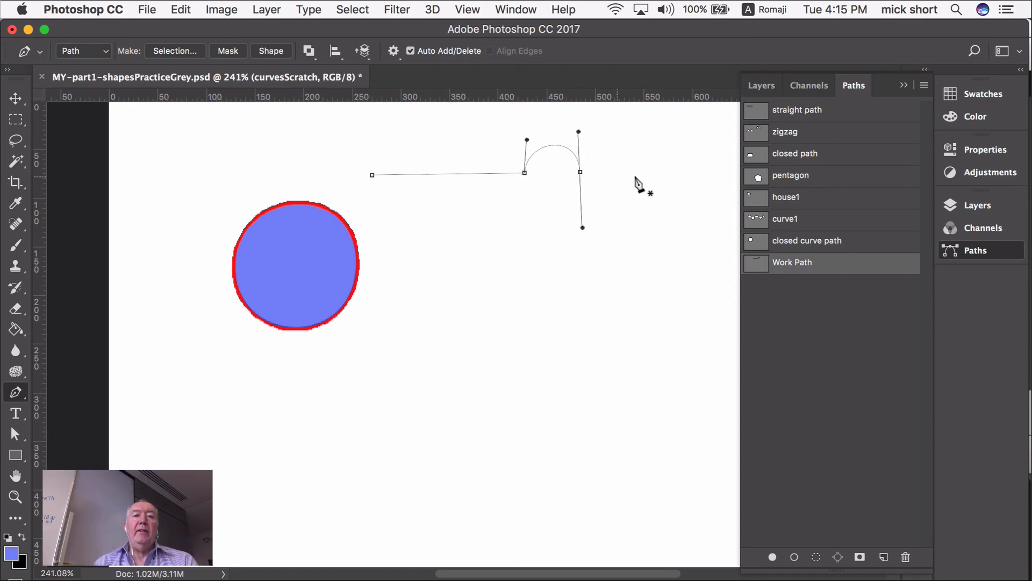
pyautogui.click(689, 173)
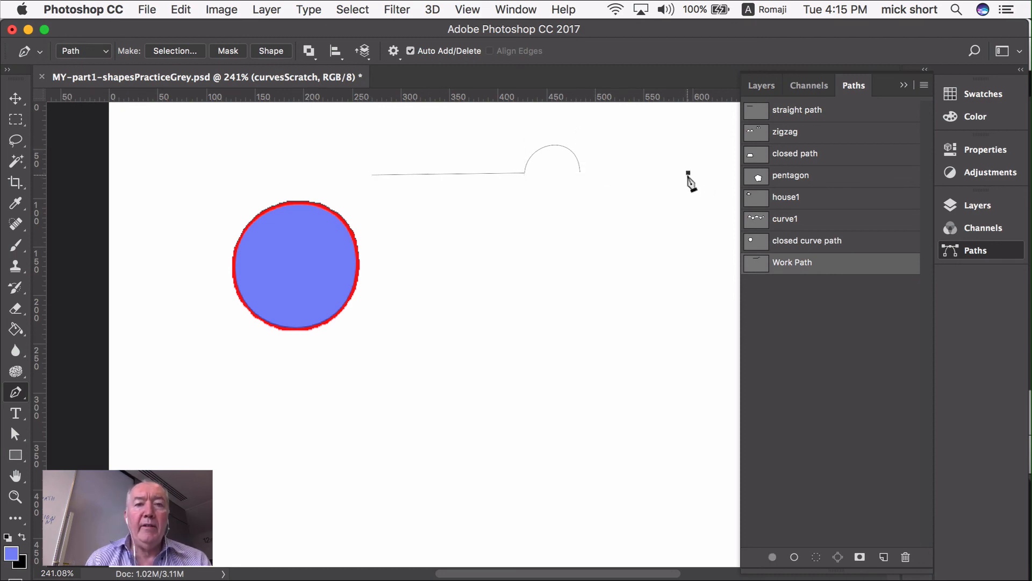
pyautogui.press('super+z')
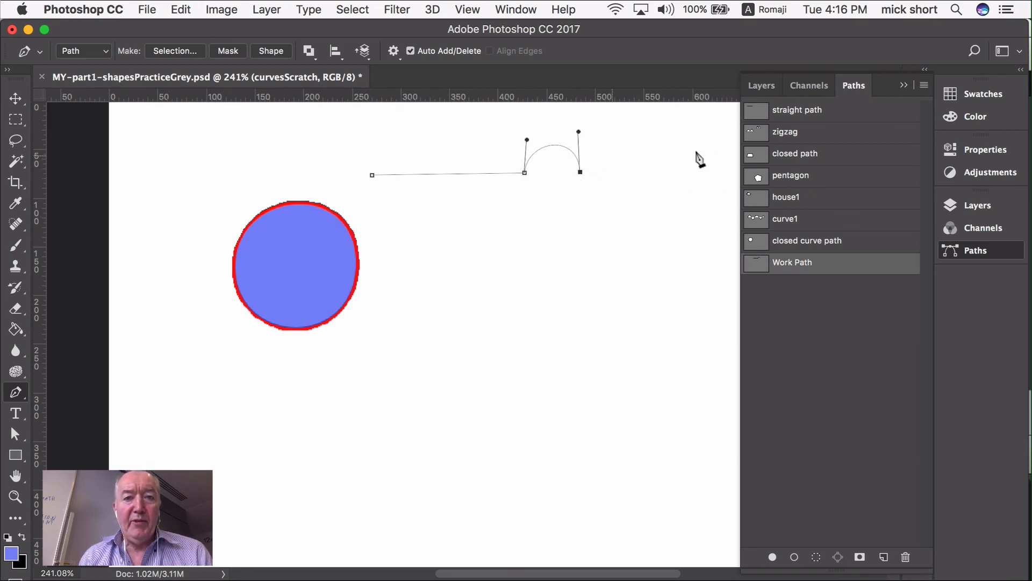
pyautogui.press('super+alt+z')
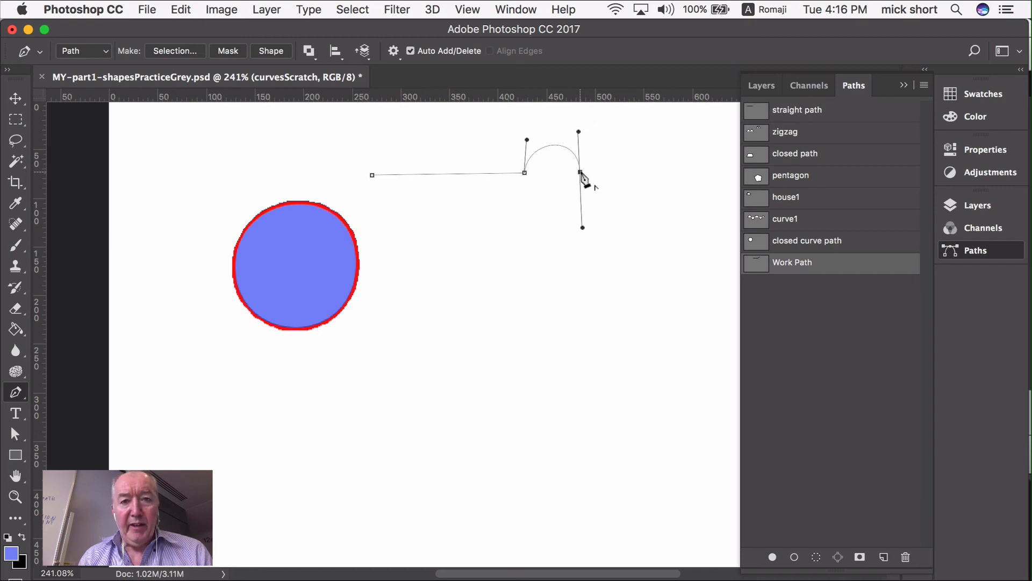
# Step: Remove the outgoing handle from the arch's end anchor and continue the path with a straight segment about 125 ruler units long
pyautogui.click(581, 173)
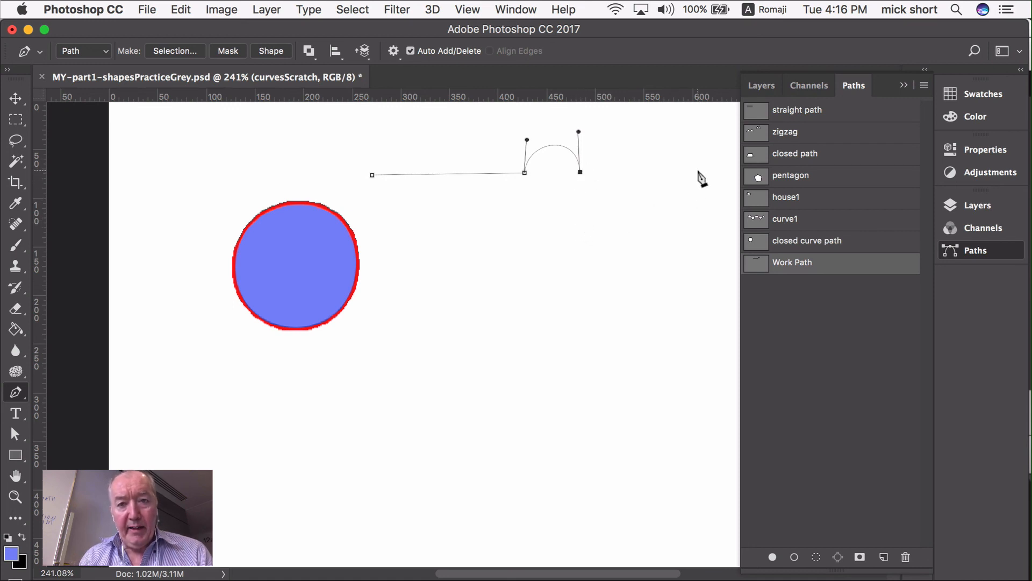
pyautogui.click(700, 172)
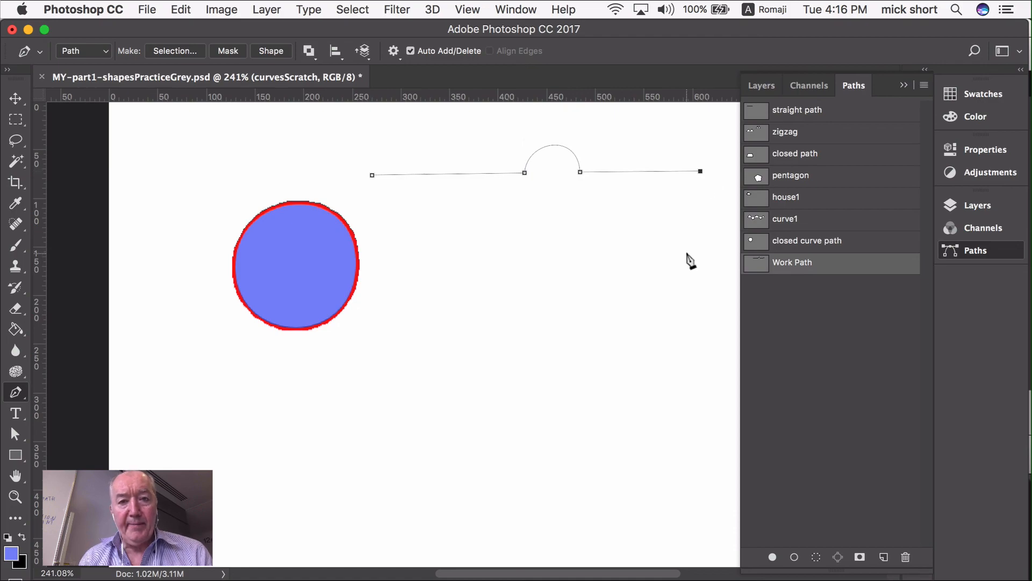